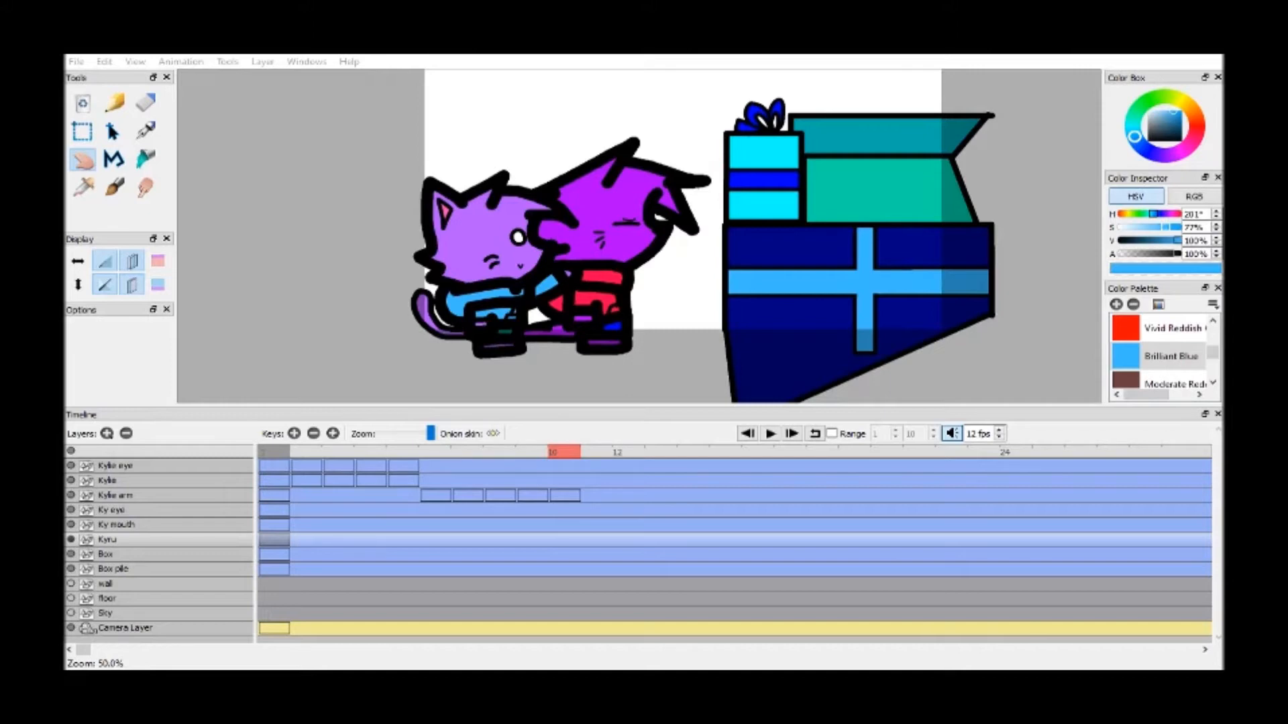
# Play the existing animation from the first frame to review it
pyautogui.click(791, 219)
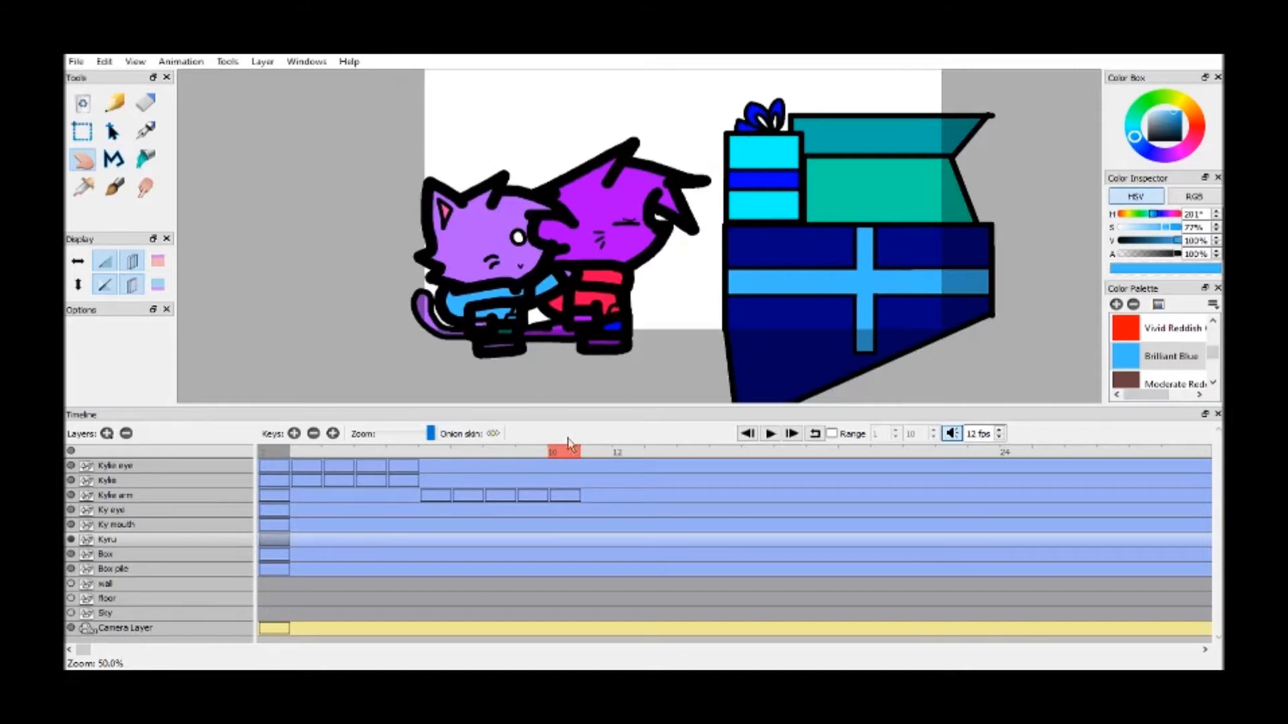
pyautogui.click(516, 386)
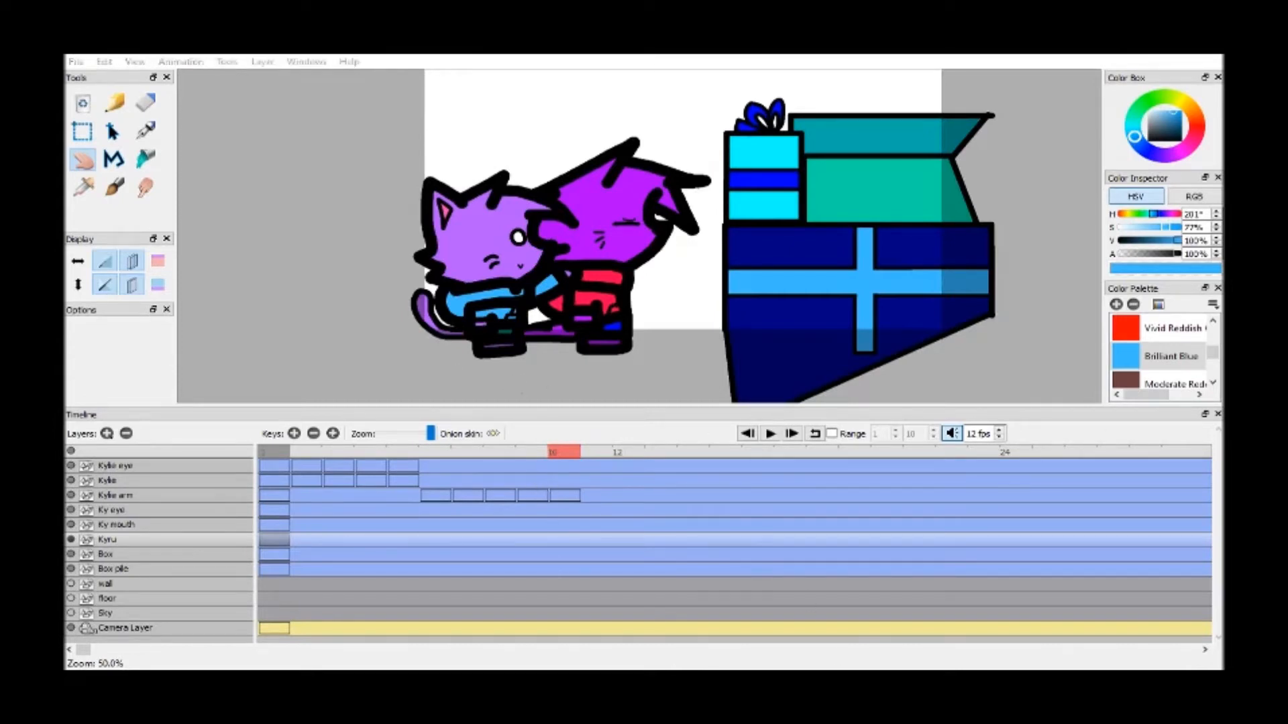
pyautogui.click(748, 434)
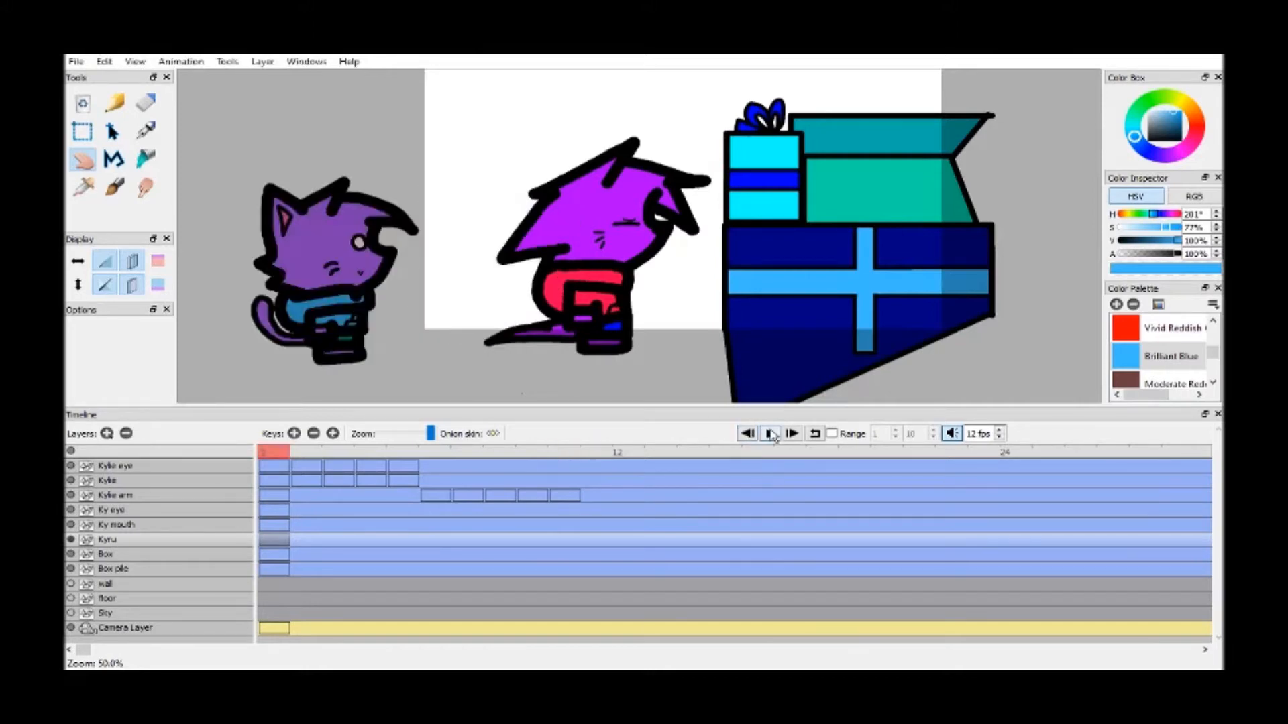
pyautogui.click(771, 434)
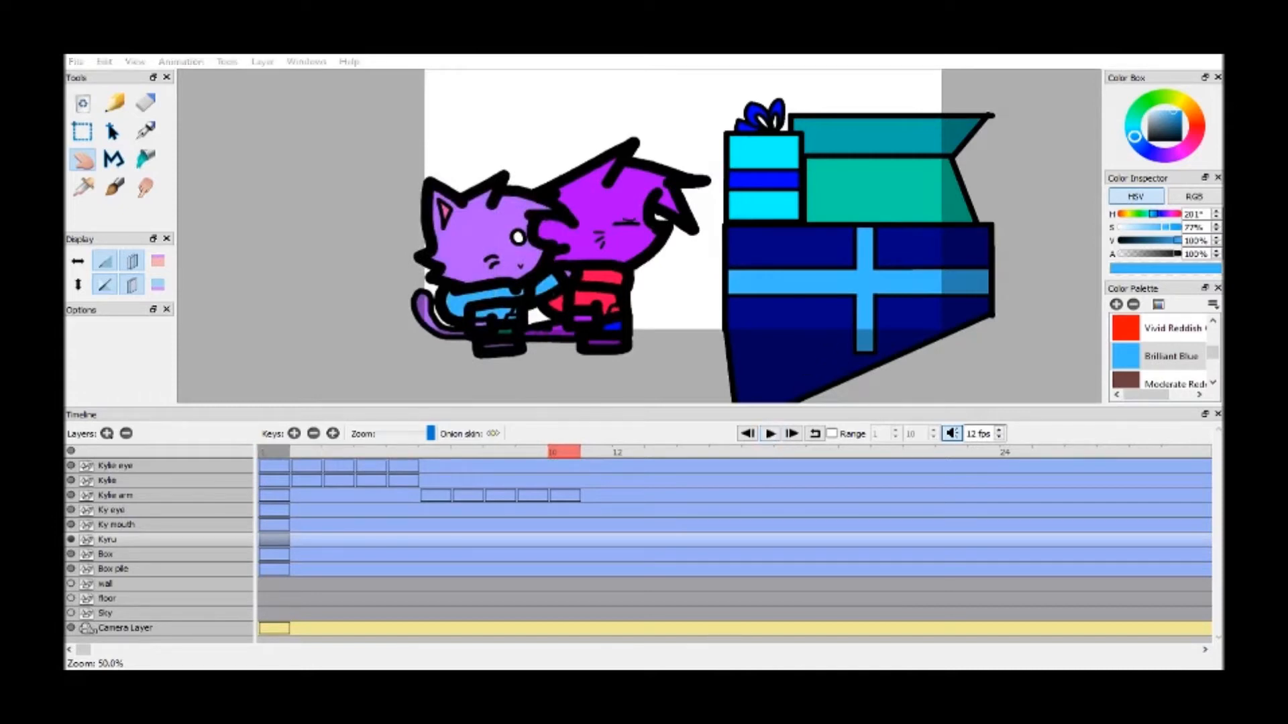
# Add a new key at frame 11 on the Kyru layer
pyautogui.click(603, 458)
pyautogui.click(294, 433)
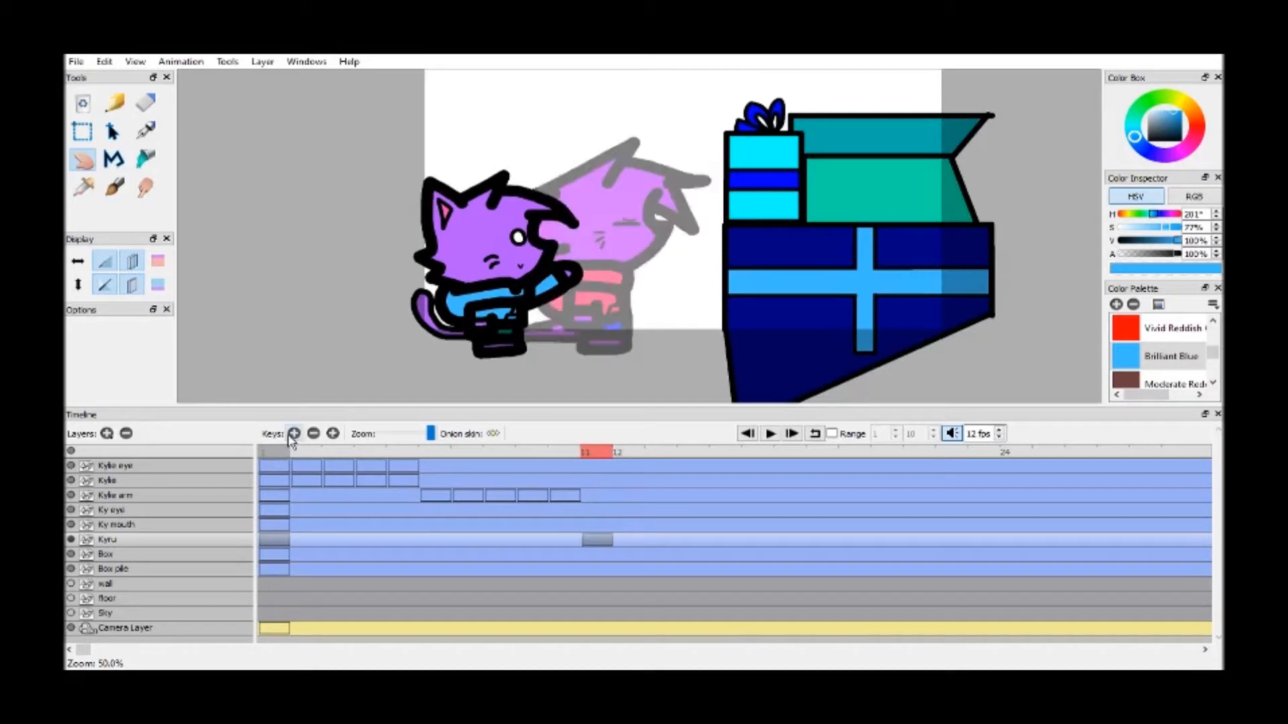
pyautogui.moveTo(626, 280); pyautogui.dragTo(633, 274)
pyautogui.moveTo(567, 451); pyautogui.dragTo(583, 443)
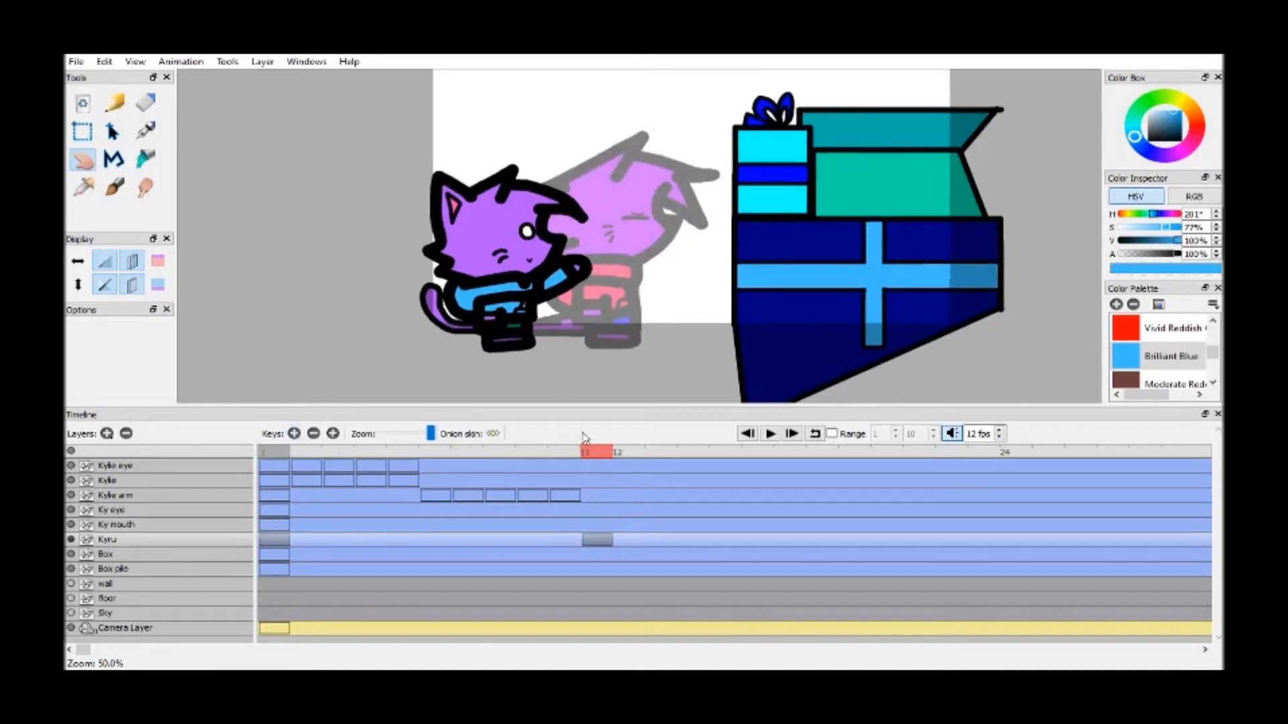
pyautogui.moveTo(587, 311); pyautogui.dragTo(588, 312)
# Choose the brush with the Black palette colour and hide the Kylie eye, Kylie and Kylie arm layers
pyautogui.click(115, 188)
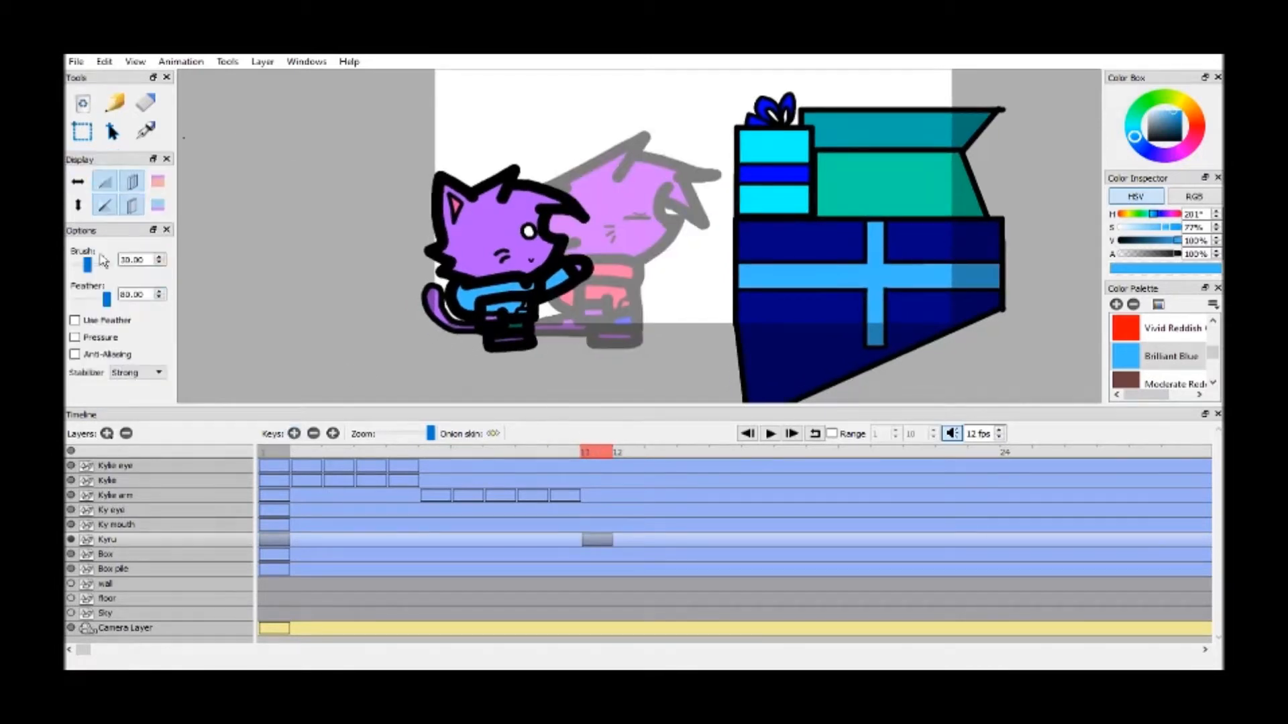
pyautogui.scroll(5, 1181, 356)
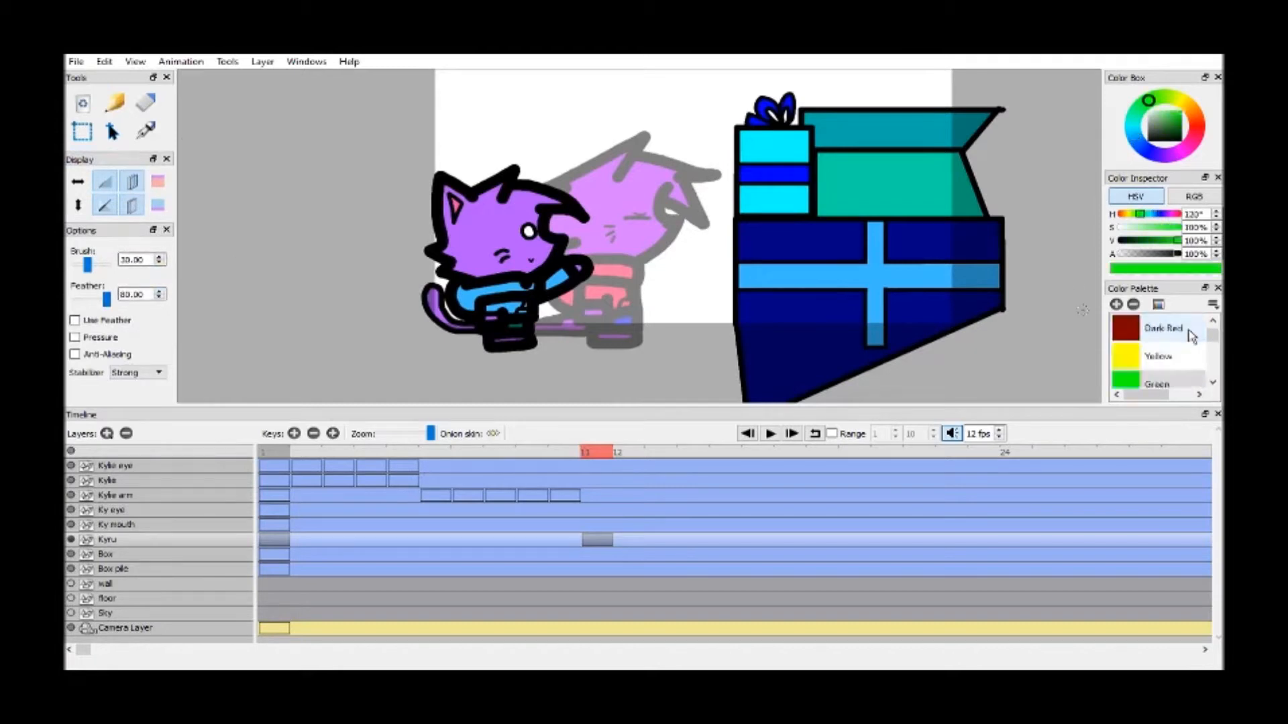
pyautogui.click(1158, 328)
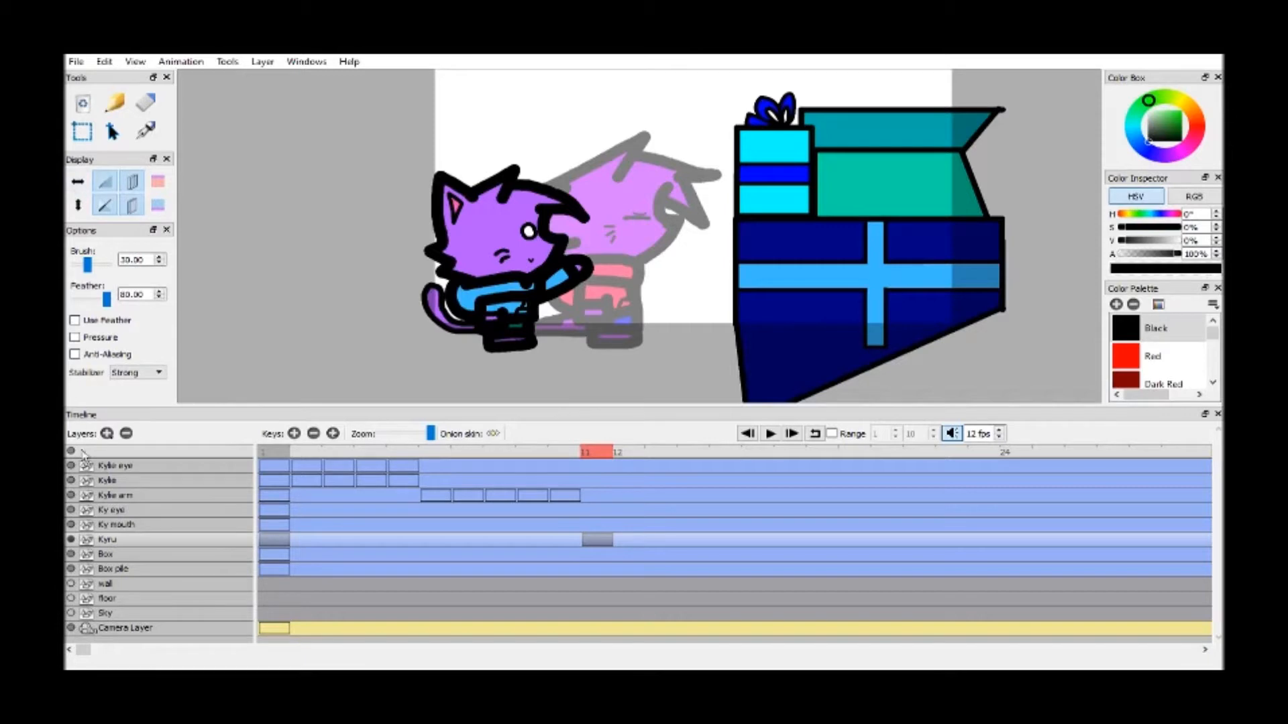
pyautogui.click(70, 481)
pyautogui.click(71, 466)
pyautogui.click(70, 495)
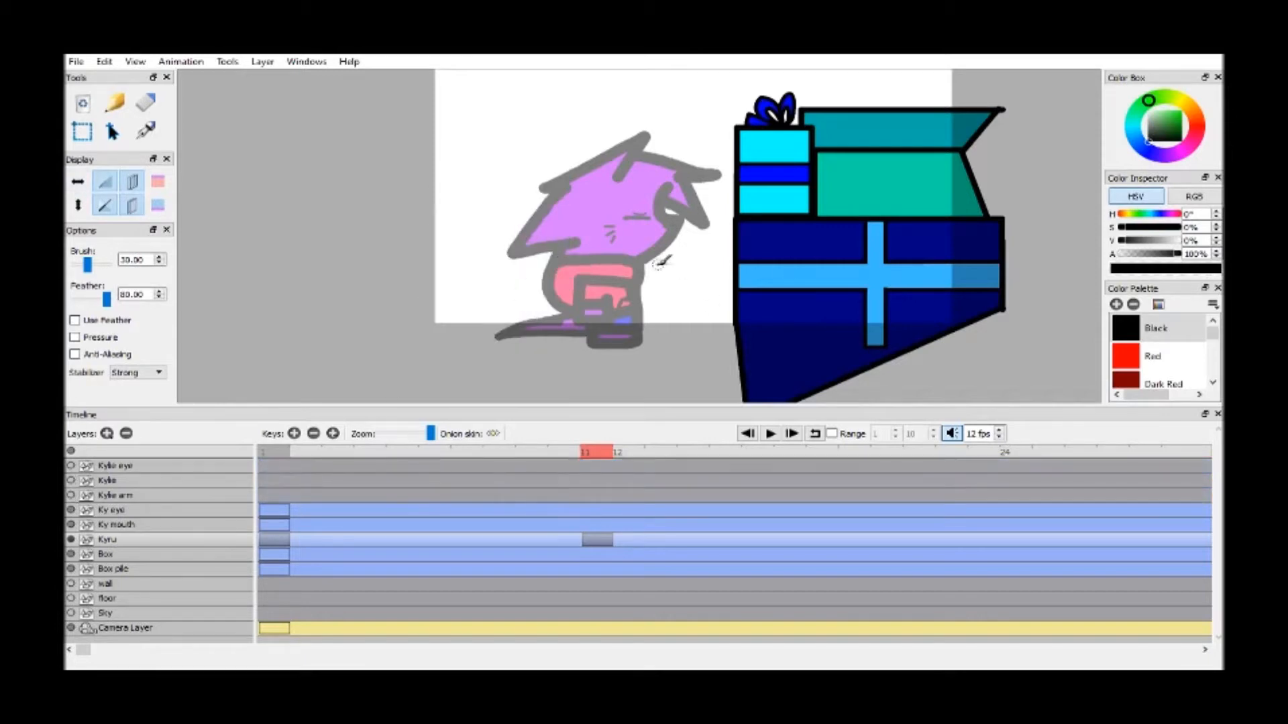
# Draw the zigzag hair outline down the right side of Kyru's head, using the faded previous frame as a guide
pyautogui.scroll(2, 660, 264)
pyautogui.moveTo(107, 153); pyautogui.dragTo(105, 210)
pyautogui.click(87, 161)
pyautogui.moveTo(284, 155); pyautogui.dragTo(242, 177)
pyautogui.moveTo(108, 169); pyautogui.dragTo(103, 227)
pyautogui.click(115, 188)
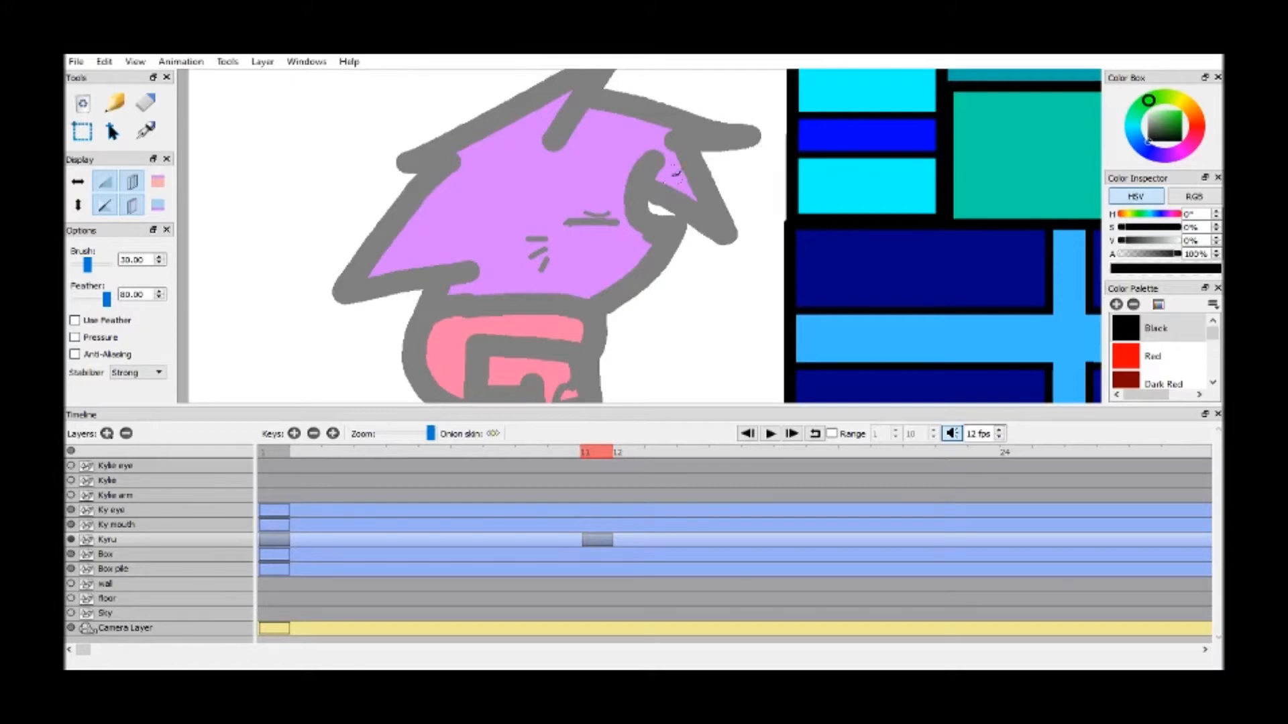
pyautogui.moveTo(677, 159)
pyautogui.mouseDown()
pyautogui.moveTo(676, 186)
pyautogui.moveTo(698, 198)
pyautogui.moveTo(660, 213)
pyautogui.mouseUp()
pyautogui.hotkey('ctrl', 'z')
pyautogui.moveTo(694, 149)
pyautogui.mouseDown()
pyautogui.moveTo(690, 210)
pyautogui.moveTo(708, 215)
pyautogui.moveTo(655, 231)
pyautogui.moveTo(670, 233)
pyautogui.moveTo(672, 285)
pyautogui.moveTo(627, 272)
pyautogui.mouseUp()
# Draw the matching zigzag hair outline down the left side of Kyru's head
pyautogui.press('space')
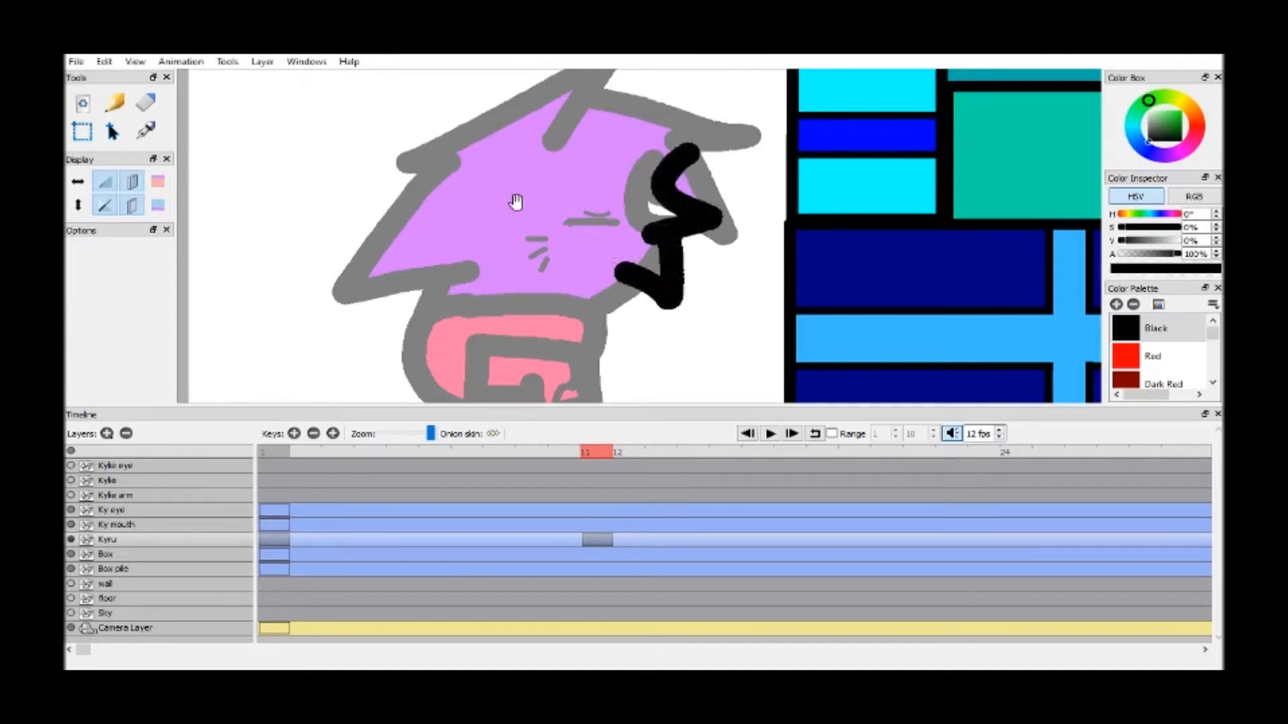
pyautogui.moveTo(516, 202); pyautogui.dragTo(597, 216)
pyautogui.moveTo(534, 125)
pyautogui.mouseDown()
pyautogui.moveTo(527, 155)
pyautogui.moveTo(484, 173)
pyautogui.moveTo(515, 216)
pyautogui.moveTo(505, 204)
pyautogui.moveTo(467, 246)
pyautogui.moveTo(516, 261)
pyautogui.mouseUp()
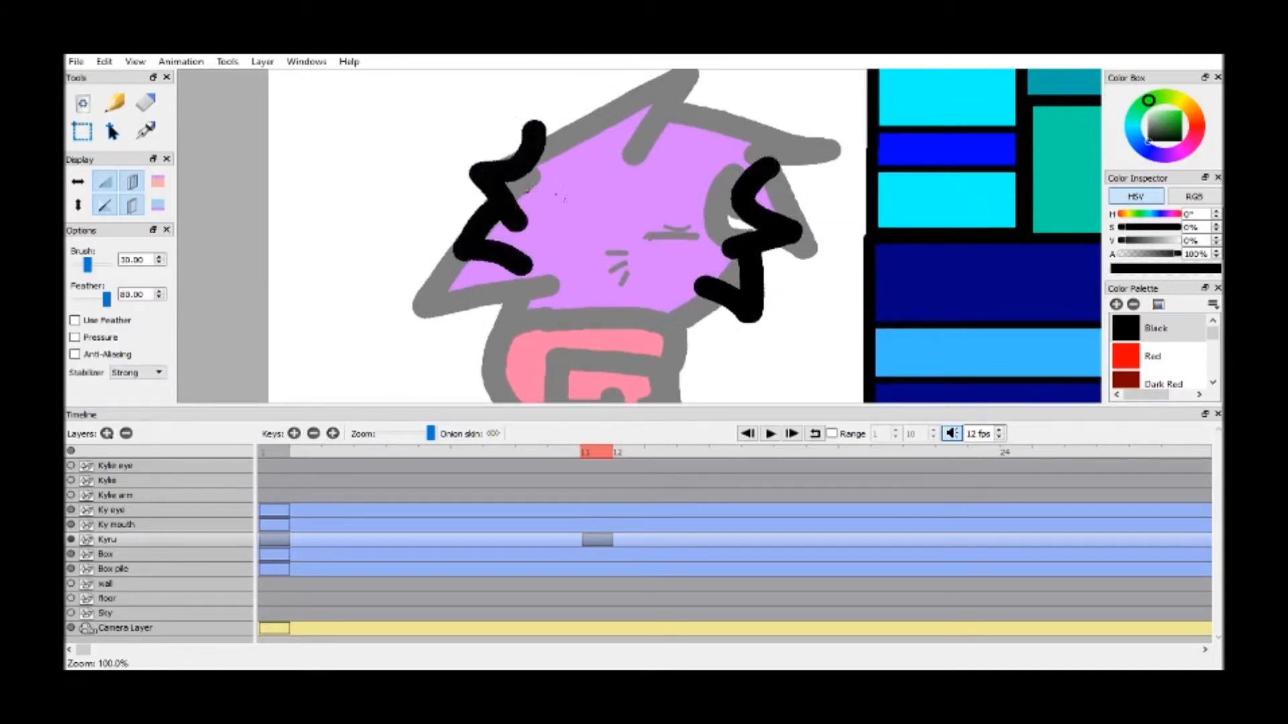
pyautogui.hotkey('ctrl', 'z')
pyautogui.moveTo(534, 124)
pyautogui.mouseDown()
pyautogui.moveTo(513, 201)
pyautogui.moveTo(459, 245)
pyautogui.moveTo(537, 256)
pyautogui.mouseUp()
pyautogui.moveTo(765, 164)
pyautogui.mouseDown()
pyautogui.moveTo(737, 109)
pyautogui.moveTo(707, 124)
pyautogui.mouseUp()
pyautogui.hotkey('ctrl', 'z')
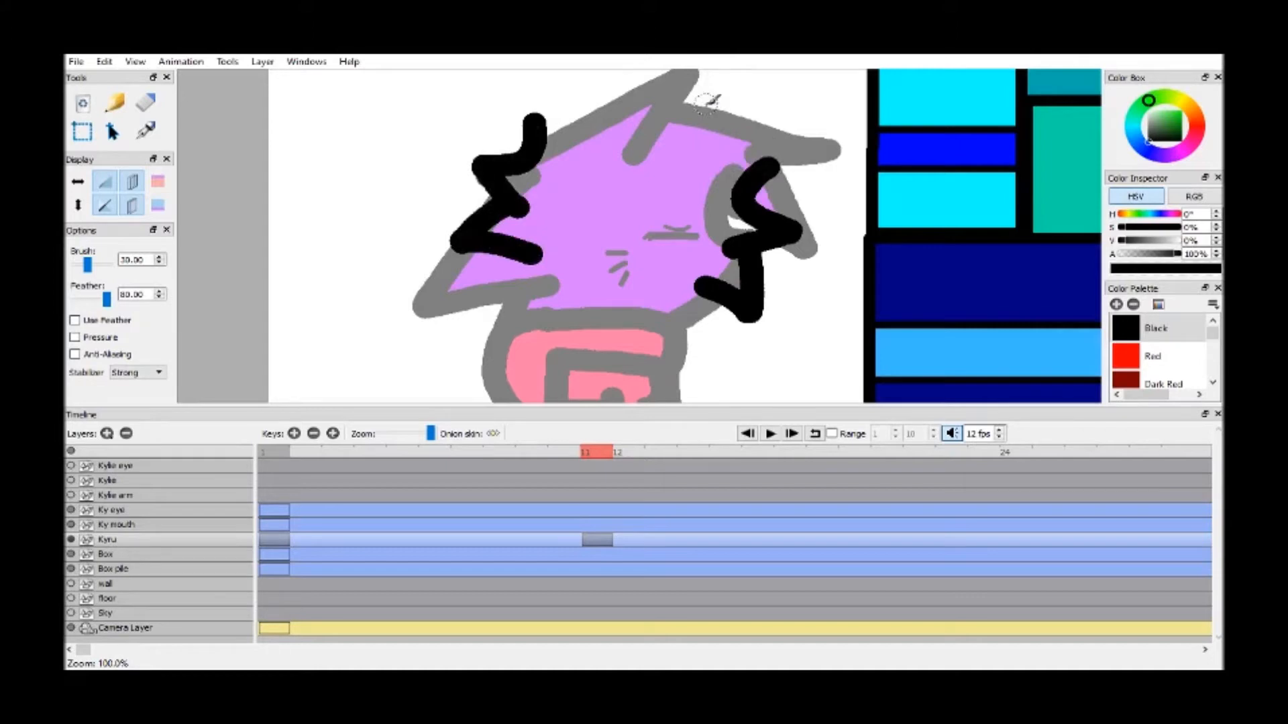
pyautogui.press('space')
pyautogui.moveTo(768, 133)
pyautogui.mouseDown()
pyautogui.moveTo(701, 213)
pyautogui.moveTo(695, 201)
pyautogui.moveTo(705, 237)
pyautogui.moveTo(694, 236)
pyautogui.moveTo(729, 249)
pyautogui.moveTo(670, 101)
pyautogui.moveTo(644, 158)
pyautogui.mouseUp()
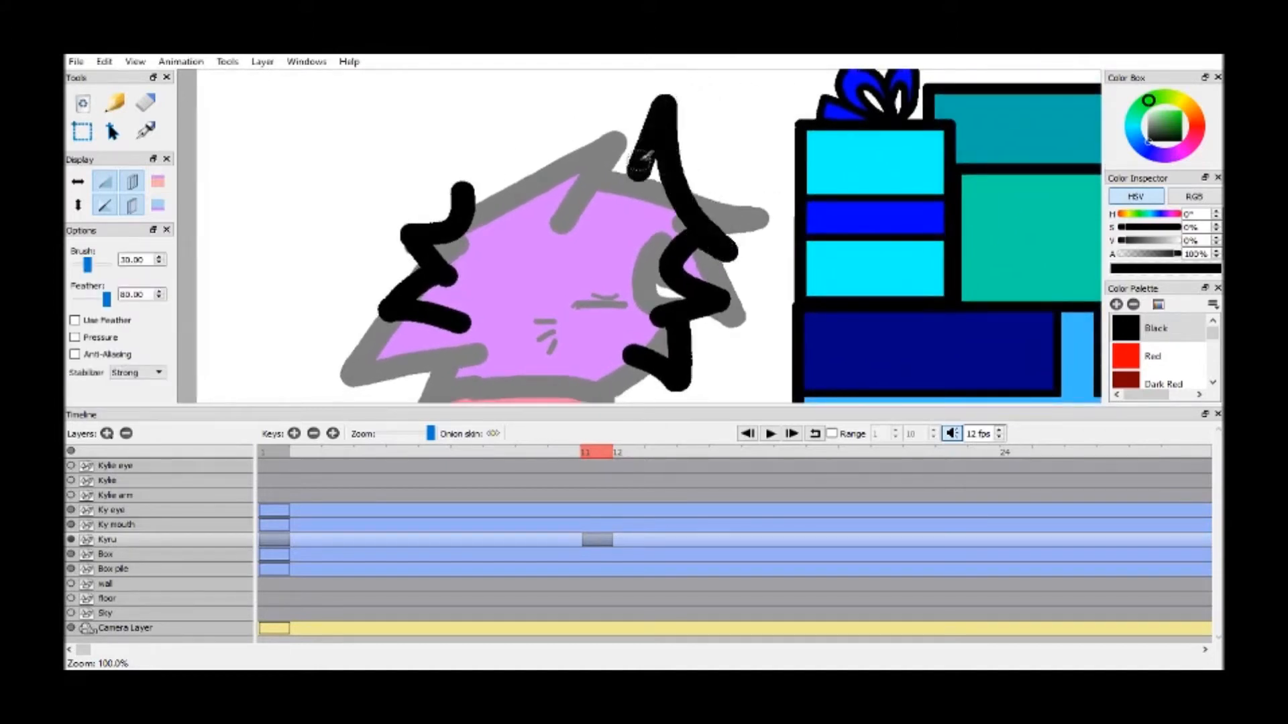
pyautogui.hotkey('ctrl', 'z')
# Erase the upper end of the right hair outline and draw spiky hair tufts across the top of the head
pyautogui.click(145, 103)
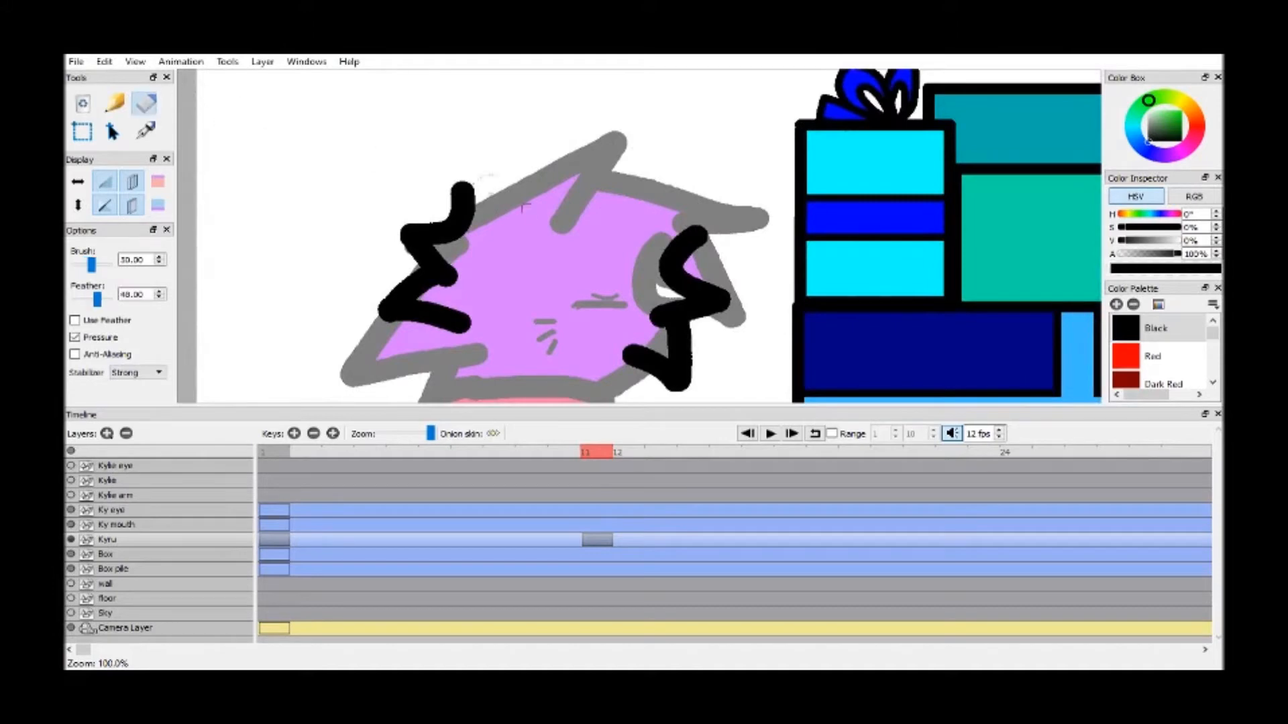
pyautogui.moveTo(697, 231); pyautogui.dragTo(676, 224)
pyautogui.moveTo(114, 151); pyautogui.dragTo(116, 236)
pyautogui.click(85, 162)
pyautogui.click(117, 191)
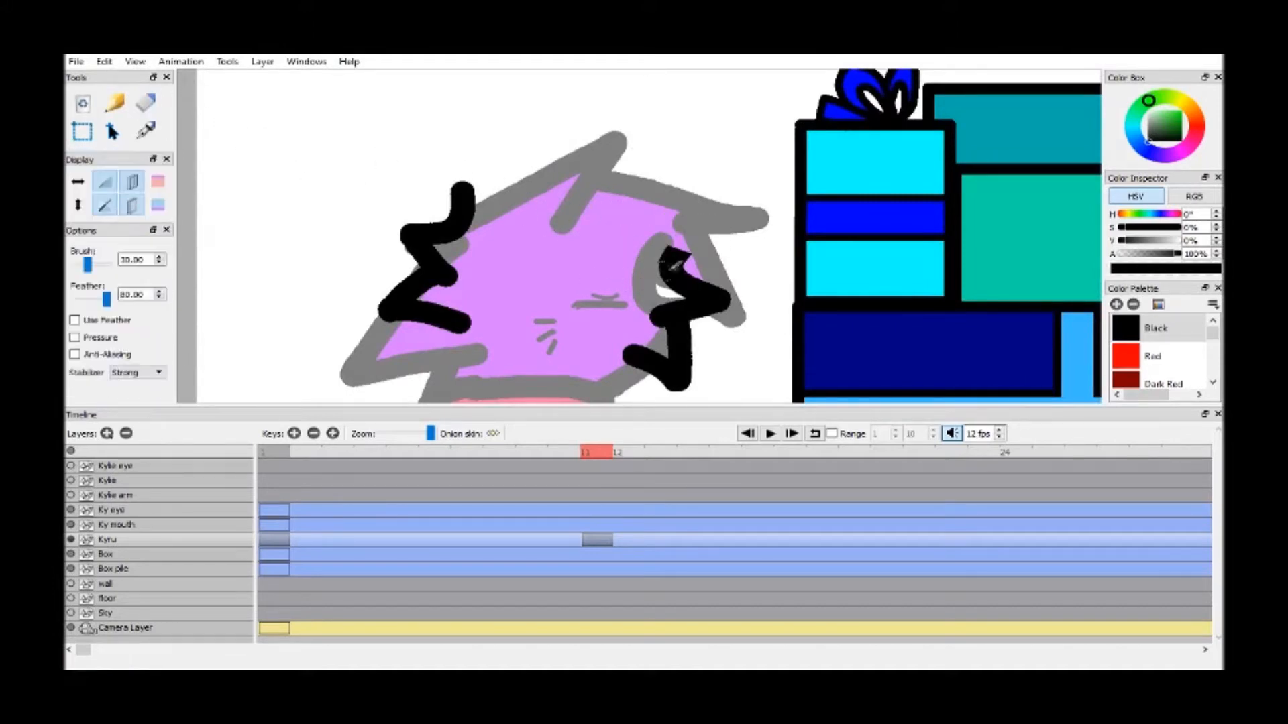
pyautogui.moveTo(681, 253)
pyautogui.mouseDown()
pyautogui.moveTo(704, 265)
pyautogui.moveTo(643, 126)
pyautogui.moveTo(609, 191)
pyautogui.moveTo(510, 111)
pyautogui.moveTo(537, 176)
pyautogui.moveTo(523, 149)
pyautogui.moveTo(463, 152)
pyautogui.moveTo(439, 192)
pyautogui.mouseUp()
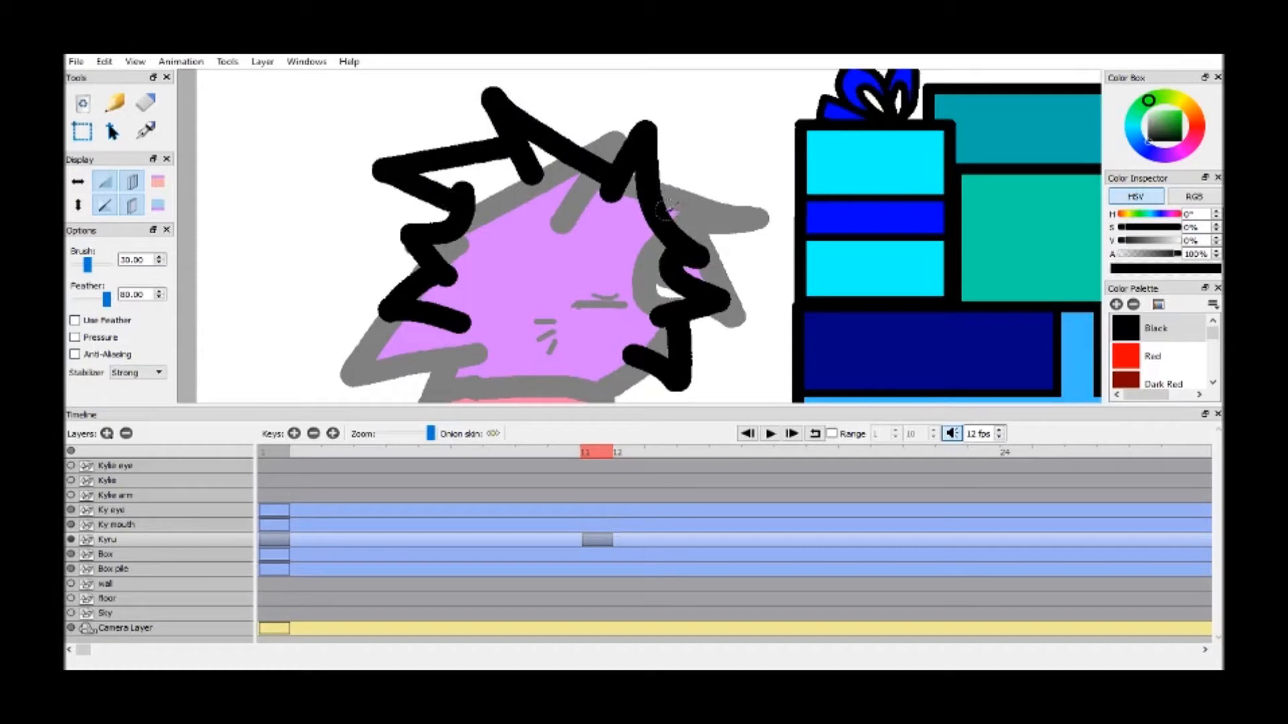
# Draw a pointed ear outline on each side of Kyru's head
pyautogui.moveTo(657, 206)
pyautogui.mouseDown()
pyautogui.moveTo(744, 216)
pyautogui.moveTo(754, 267)
pyautogui.moveTo(723, 298)
pyautogui.mouseUp()
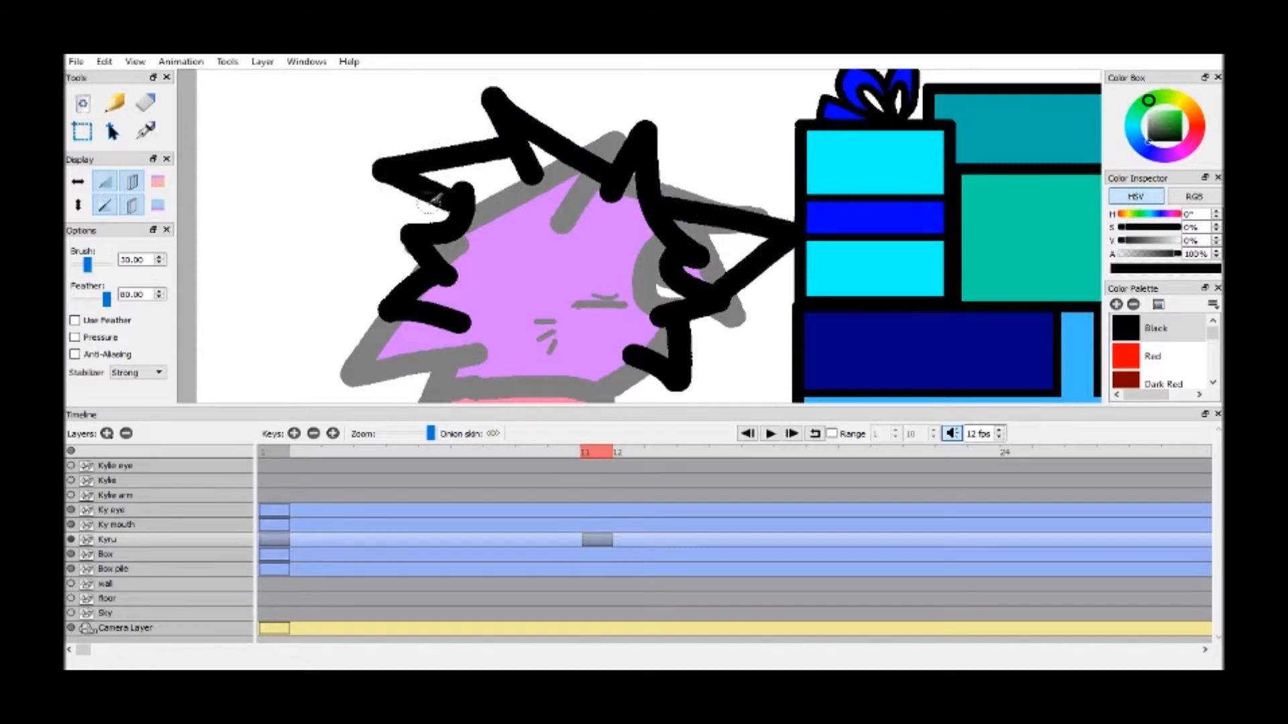
pyautogui.moveTo(624, 161)
pyautogui.mouseDown()
pyautogui.moveTo(586, 132)
pyautogui.moveTo(549, 82)
pyautogui.moveTo(533, 120)
pyautogui.mouseUp()
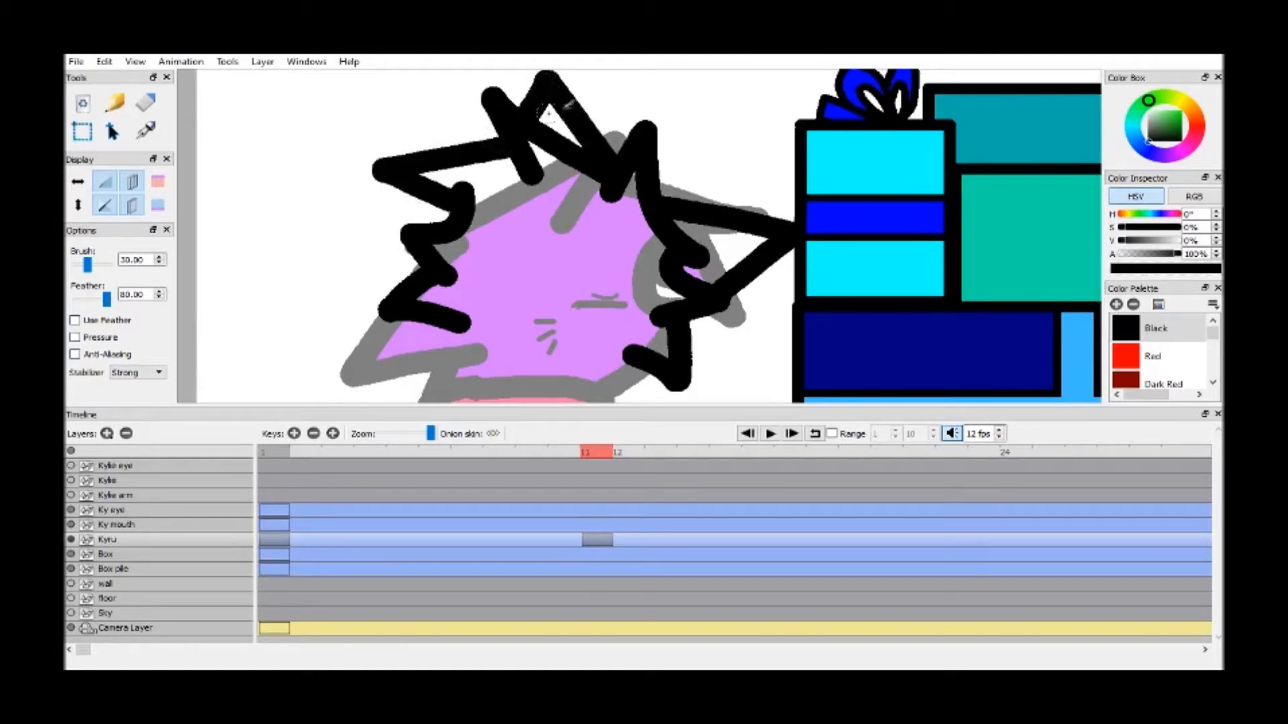
pyautogui.hotkey('ctrl', 'z')
pyautogui.moveTo(506, 139)
pyautogui.mouseDown()
pyautogui.moveTo(428, 110)
pyautogui.moveTo(402, 144)
pyautogui.moveTo(410, 162)
pyautogui.mouseUp()
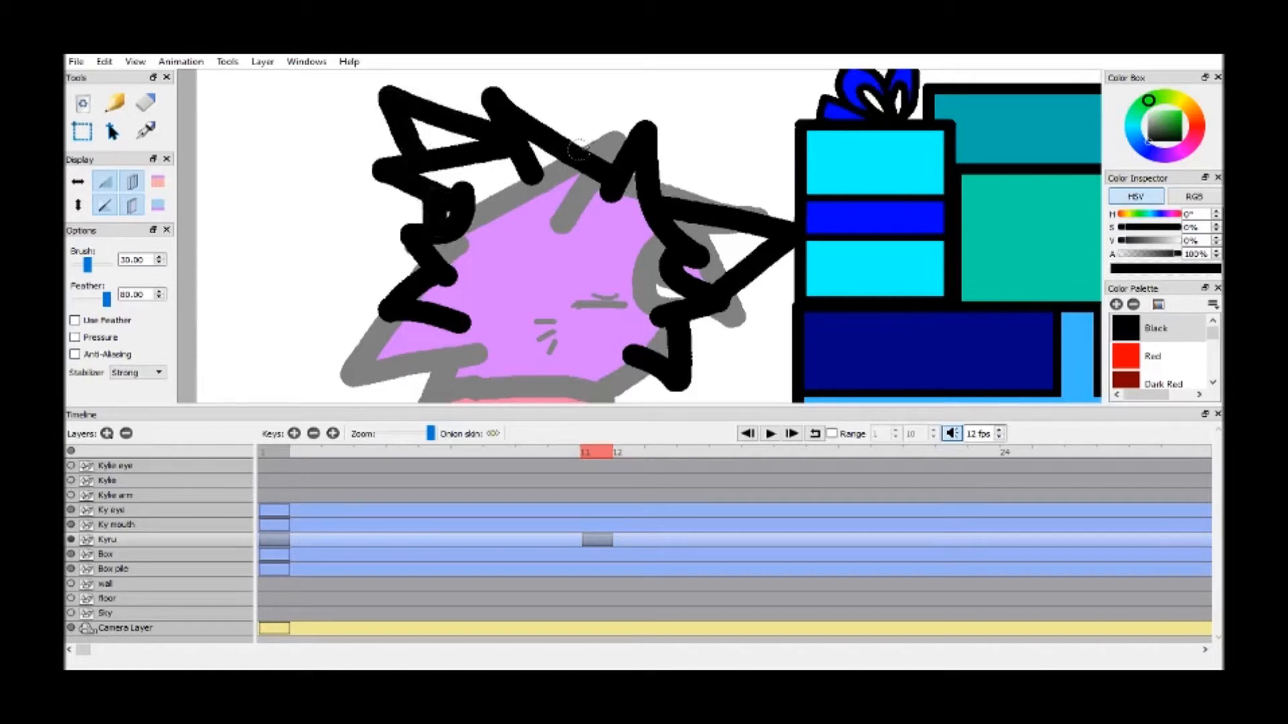
# Outline two flattened oval collar shapes side by side beneath the face, joining the left and right hair outlines
pyautogui.press('h')
pyautogui.scroll(-5, 570, 261)
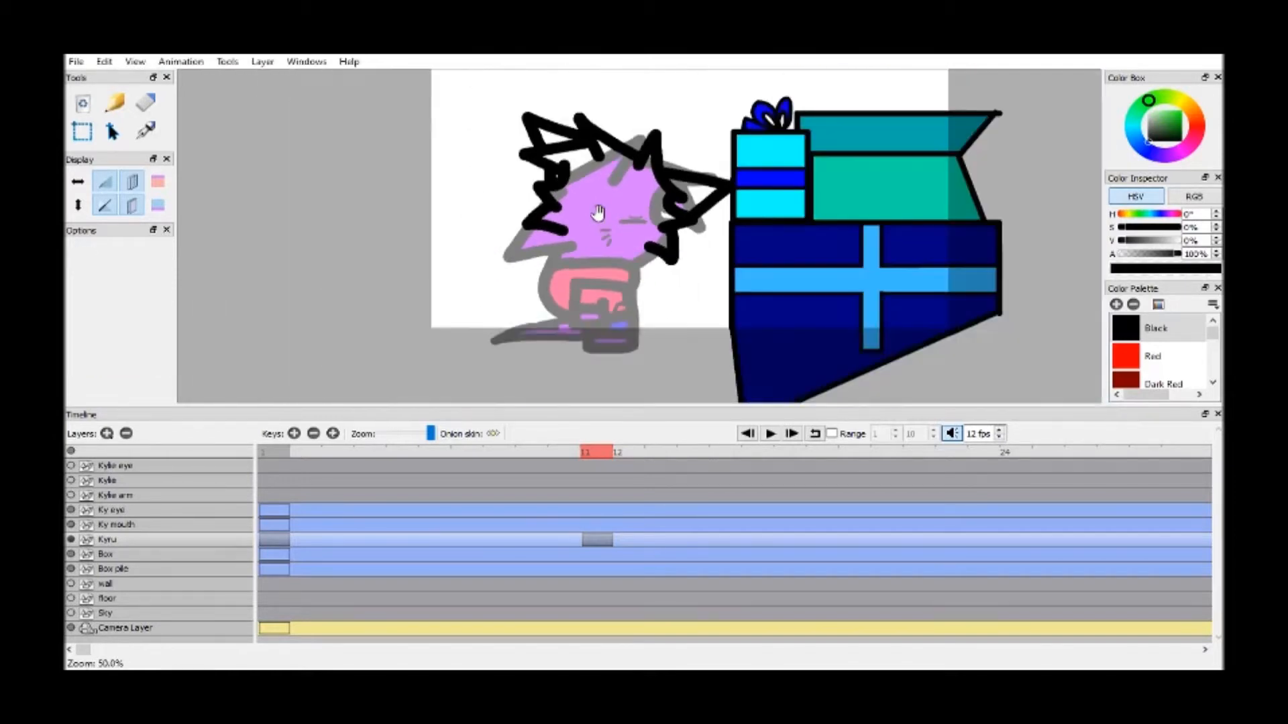
pyautogui.scroll(5, 587, 249)
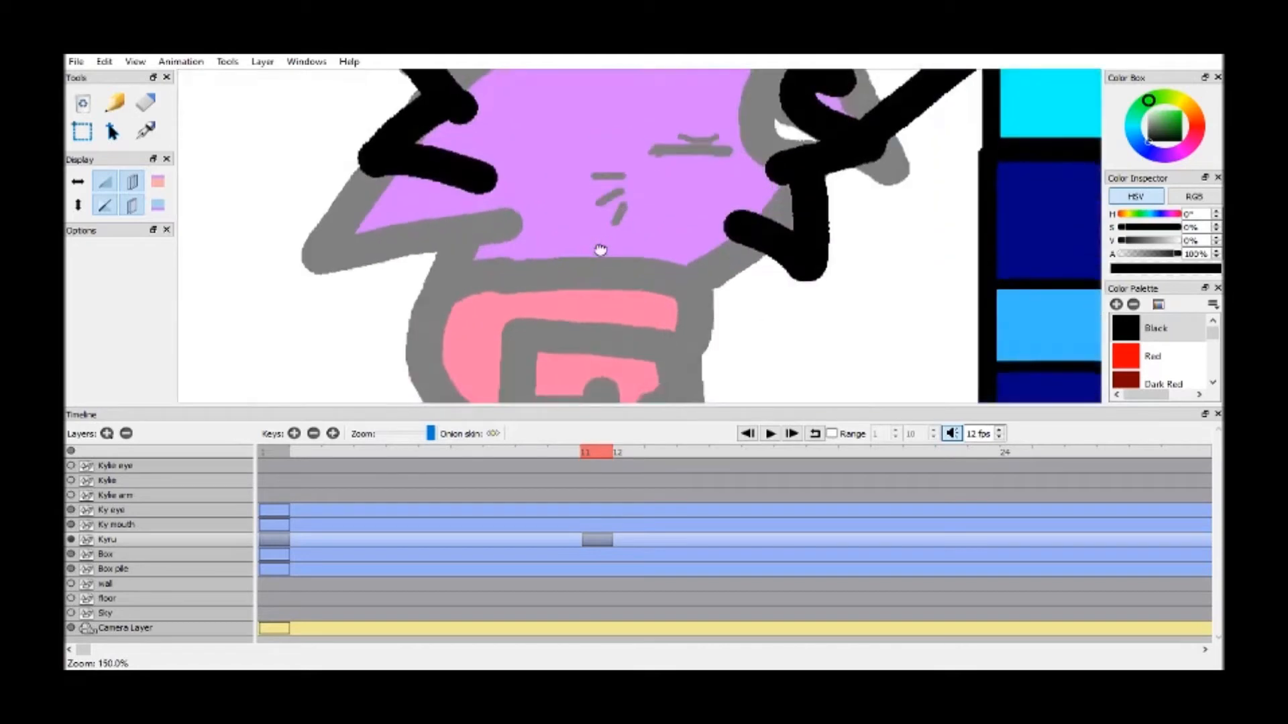
pyautogui.moveTo(109, 151); pyautogui.dragTo(110, 233)
pyautogui.moveTo(308, 147); pyautogui.dragTo(307, 158)
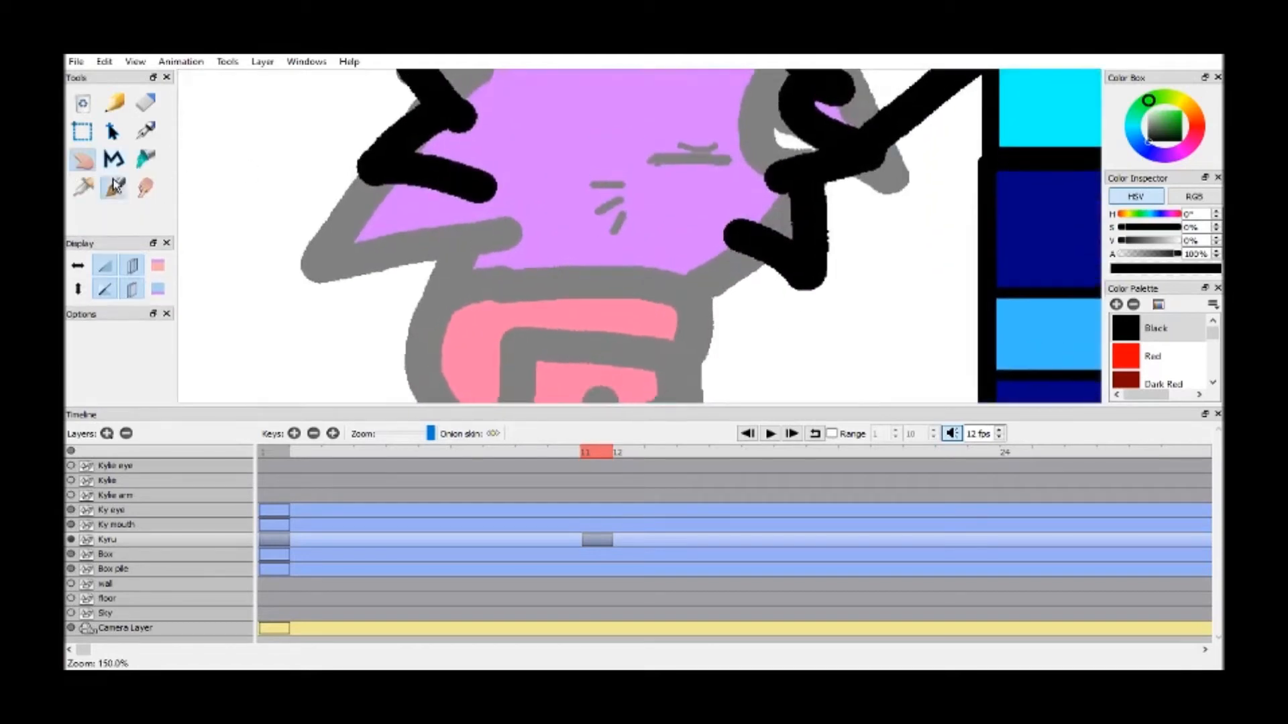
pyautogui.click(114, 187)
pyautogui.moveTo(483, 190)
pyautogui.mouseDown()
pyautogui.moveTo(557, 199)
pyautogui.moveTo(594, 234)
pyautogui.moveTo(520, 244)
pyautogui.moveTo(442, 201)
pyautogui.mouseUp()
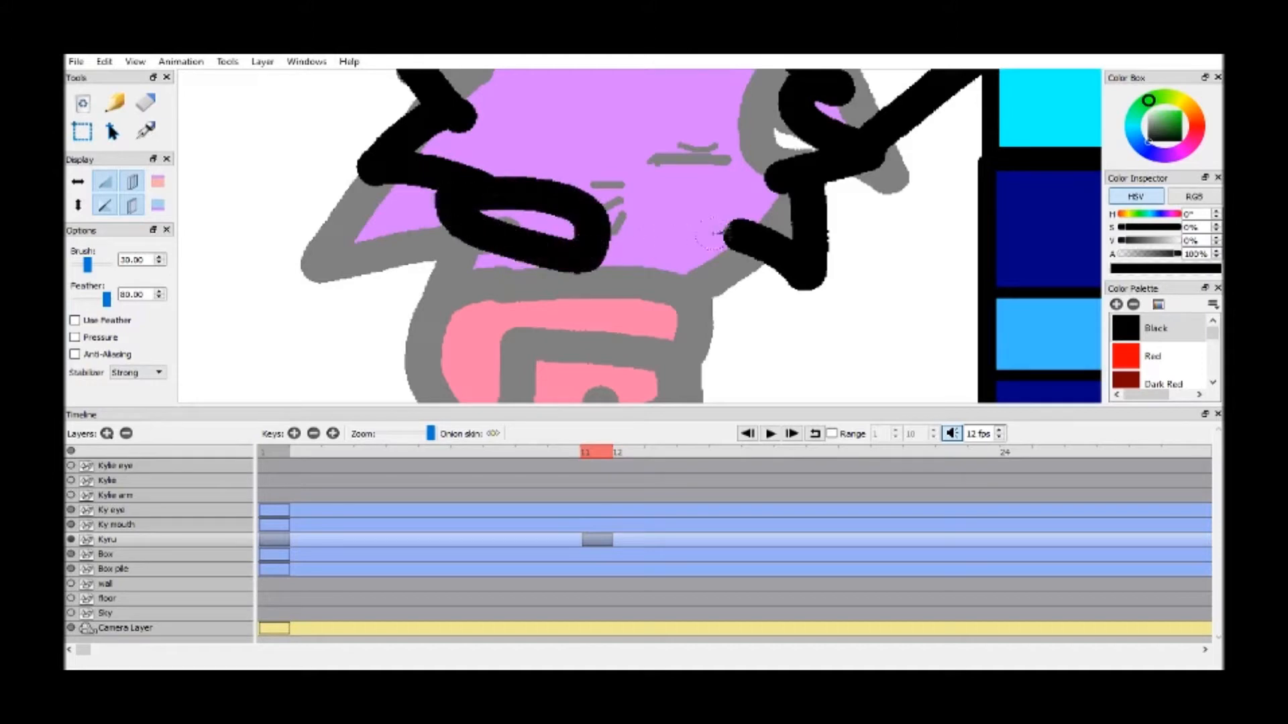
pyautogui.moveTo(736, 233)
pyautogui.mouseDown()
pyautogui.moveTo(617, 234)
pyautogui.moveTo(623, 261)
pyautogui.moveTo(697, 274)
pyautogui.moveTo(734, 238)
pyautogui.mouseUp()
# Outline both arms as angled sleeves extending down and outward from the collar
pyautogui.press('h')
pyautogui.moveTo(532, 262); pyautogui.dragTo(523, 246)
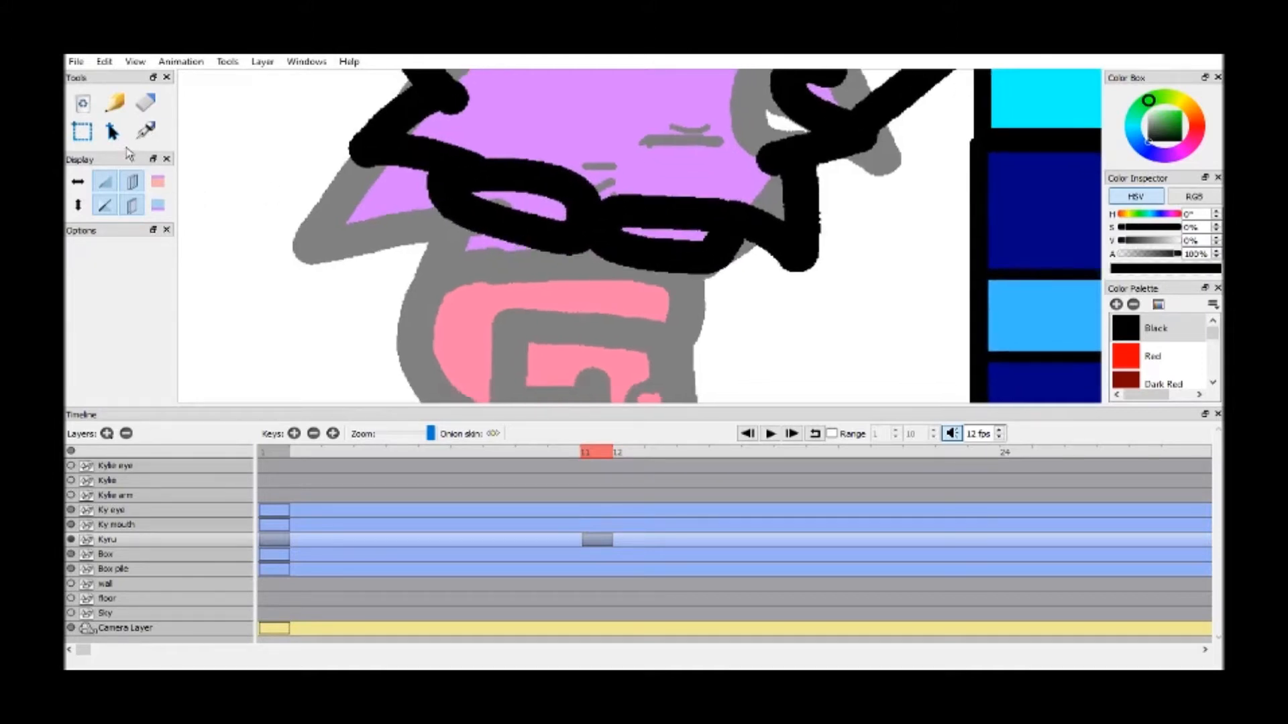
pyautogui.press('b')
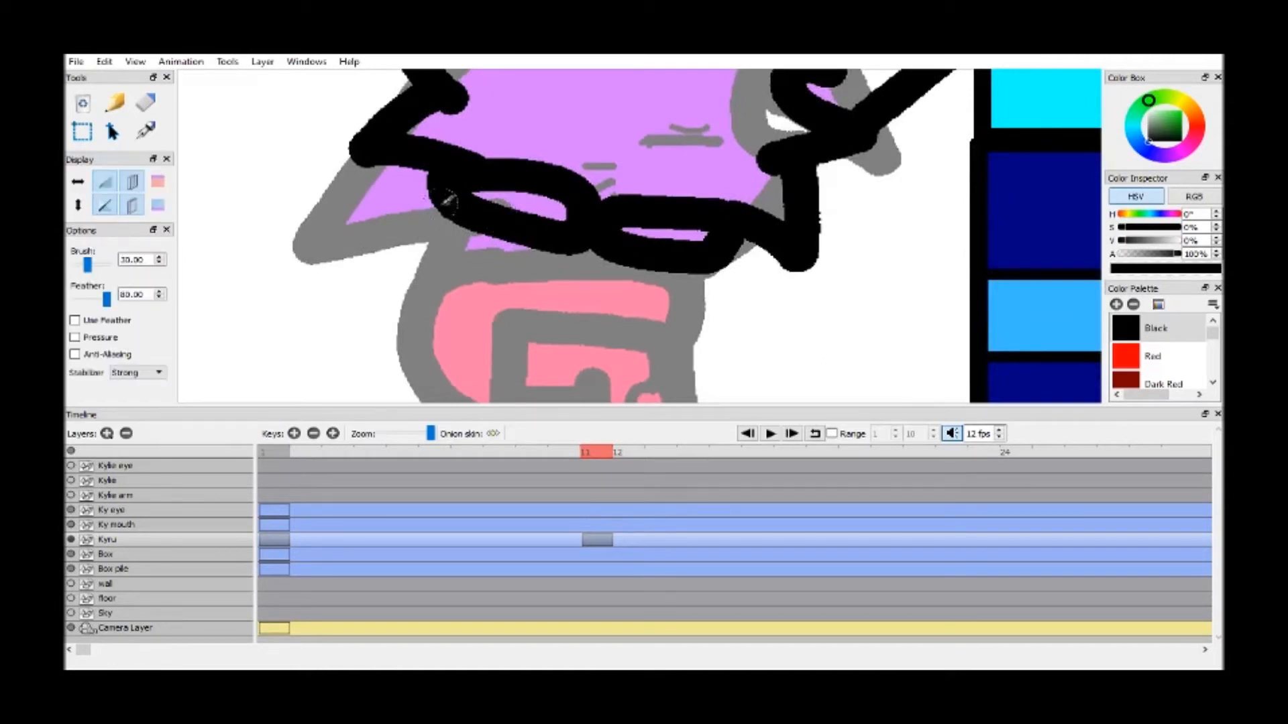
pyautogui.moveTo(738, 235)
pyautogui.mouseDown()
pyautogui.moveTo(839, 369)
pyautogui.moveTo(741, 384)
pyautogui.moveTo(691, 312)
pyautogui.mouseUp()
pyautogui.moveTo(427, 169)
pyautogui.mouseDown()
pyautogui.moveTo(386, 325)
pyautogui.moveTo(465, 360)
pyautogui.moveTo(472, 287)
pyautogui.mouseUp()
# Draw a rounded hand at the end of each sleeve
pyautogui.press('h')
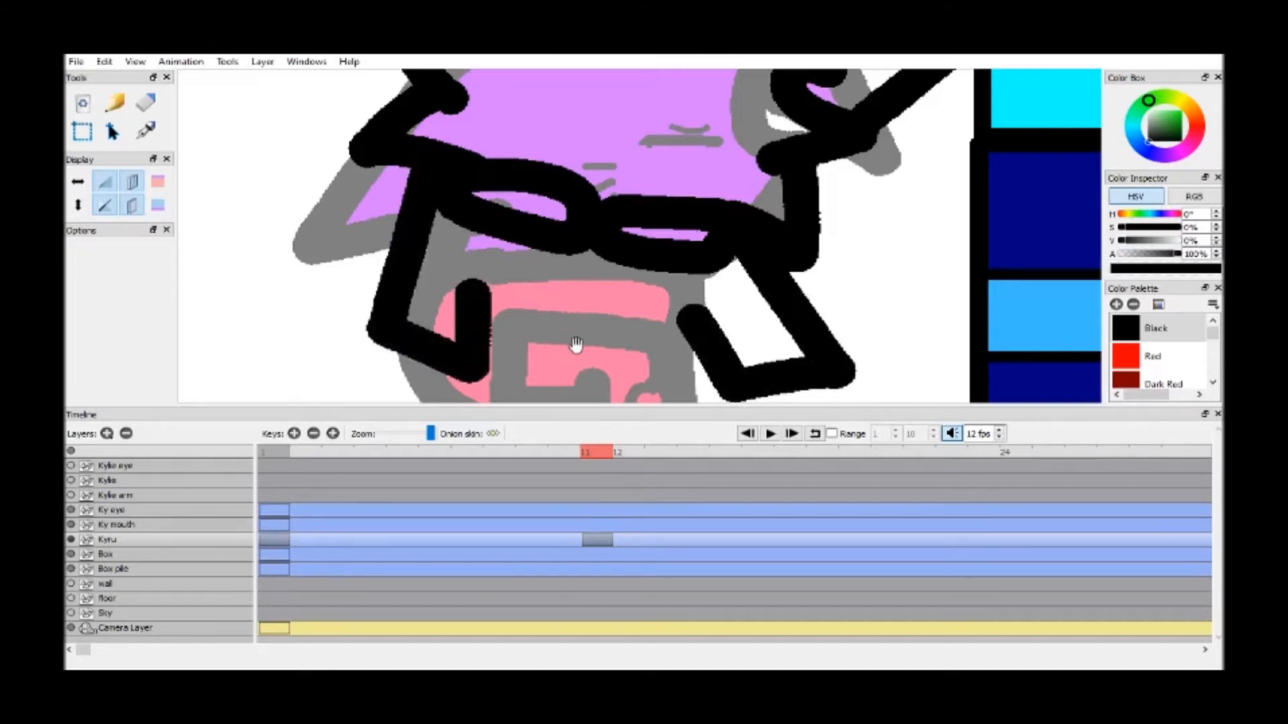
pyautogui.moveTo(575, 344); pyautogui.dragTo(539, 279)
pyautogui.press('b')
pyautogui.moveTo(350, 271)
pyautogui.mouseDown()
pyautogui.moveTo(394, 340)
pyautogui.moveTo(439, 298)
pyautogui.mouseUp()
pyautogui.moveTo(704, 321)
pyautogui.mouseDown()
pyautogui.moveTo(744, 353)
pyautogui.moveTo(784, 347)
pyautogui.moveTo(791, 313)
pyautogui.mouseUp()
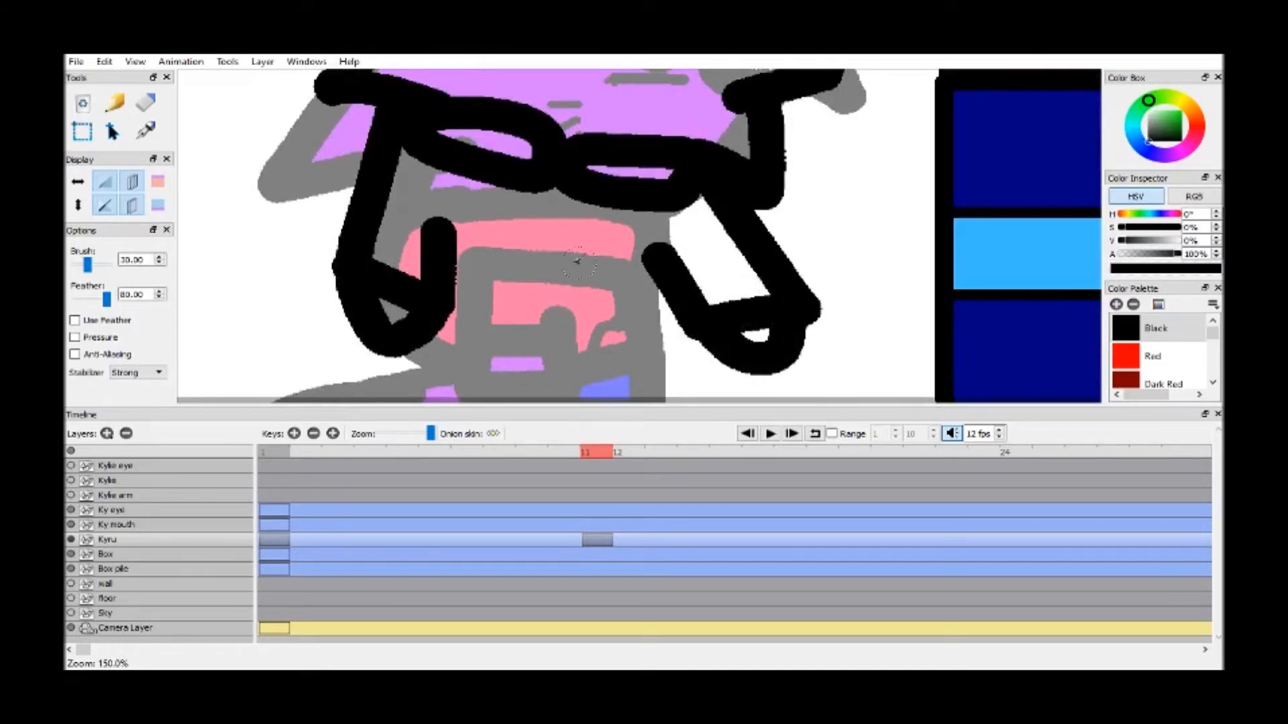
# Draw the shirt's lower hem as a line across the body between the two arms
pyautogui.press('space')
pyautogui.moveTo(505, 281); pyautogui.dragTo(507, 267)
pyautogui.scroll(-2, 512, 267)
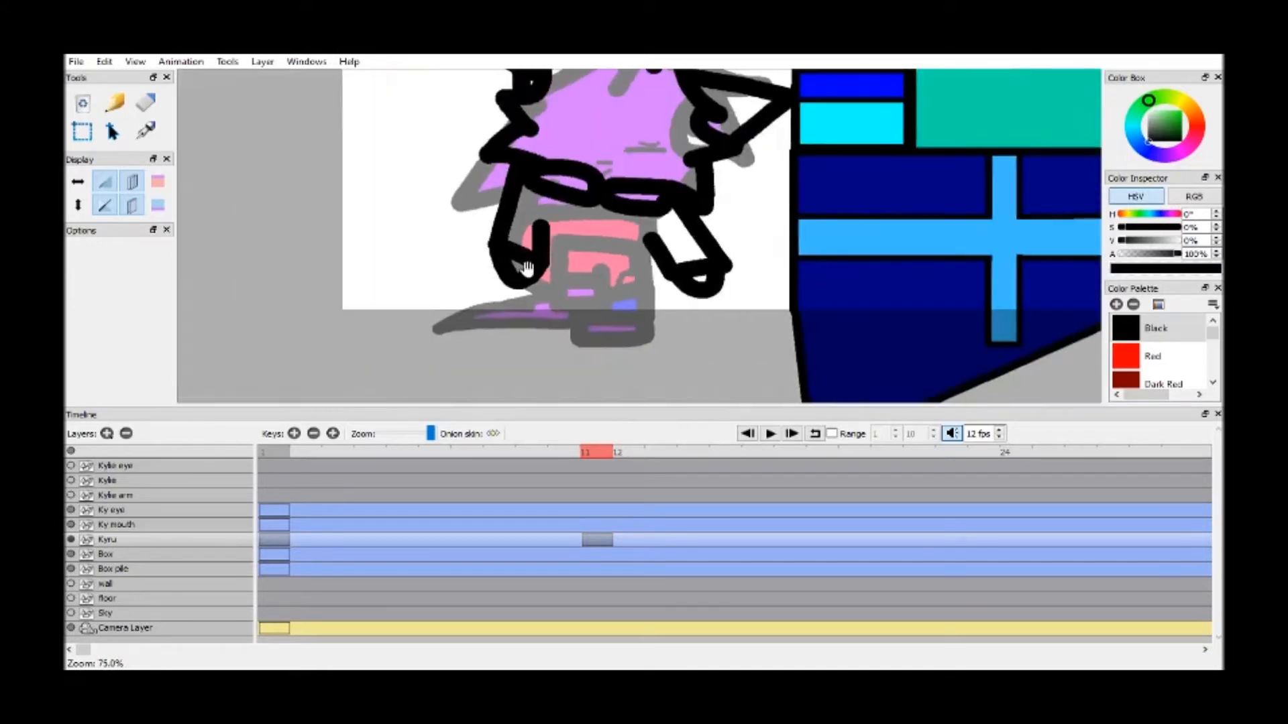
pyautogui.scroll(1, 526, 271)
pyautogui.scroll(1, 531, 268)
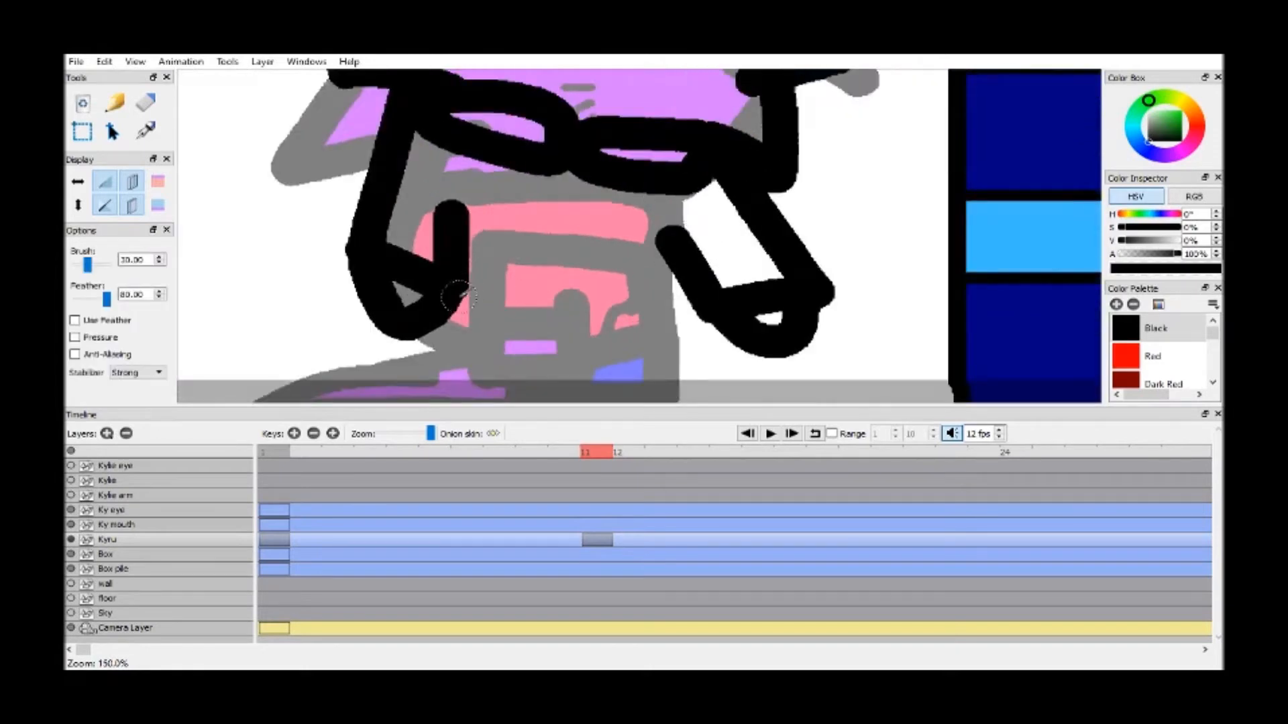
pyautogui.moveTo(450, 299); pyautogui.dragTo(701, 290)
# Outline the two legs below the hem and finish them with feet separated by a small arch
pyautogui.press('space')
pyautogui.moveTo(537, 273); pyautogui.dragTo(534, 237)
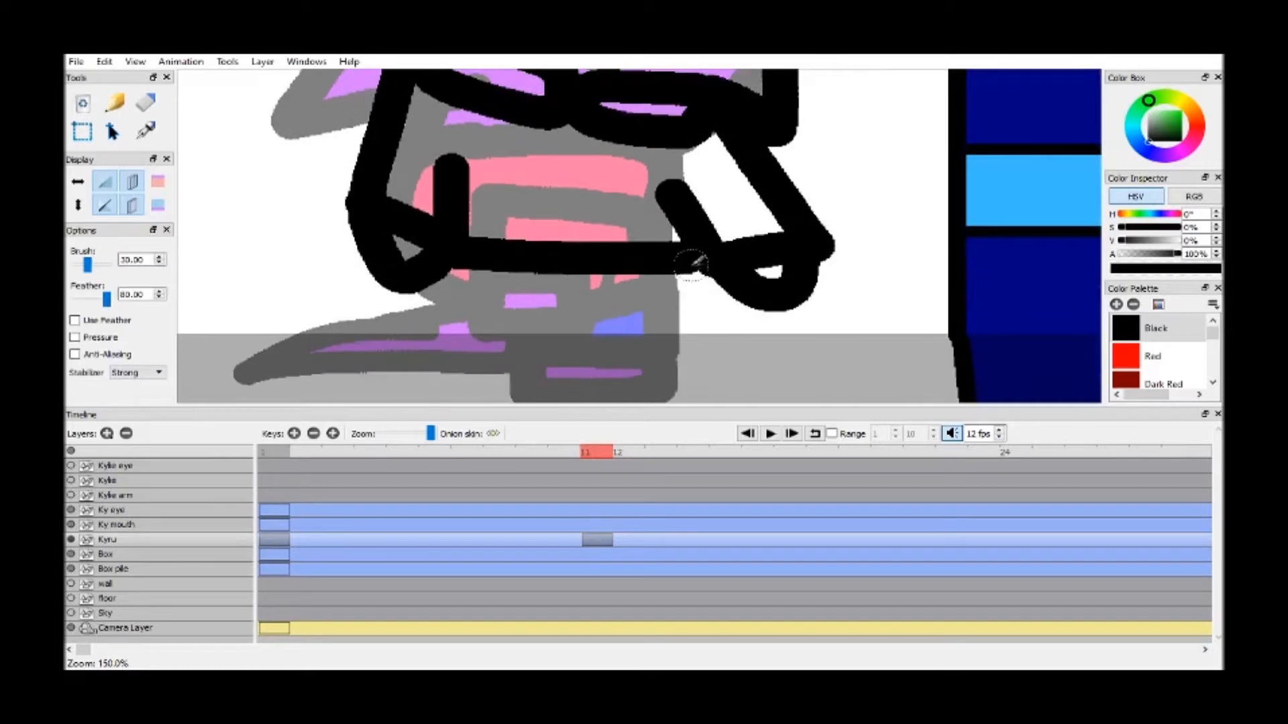
pyautogui.moveTo(694, 263)
pyautogui.mouseDown()
pyautogui.moveTo(711, 305)
pyautogui.moveTo(664, 321)
pyautogui.moveTo(584, 308)
pyautogui.moveTo(551, 323)
pyautogui.mouseUp()
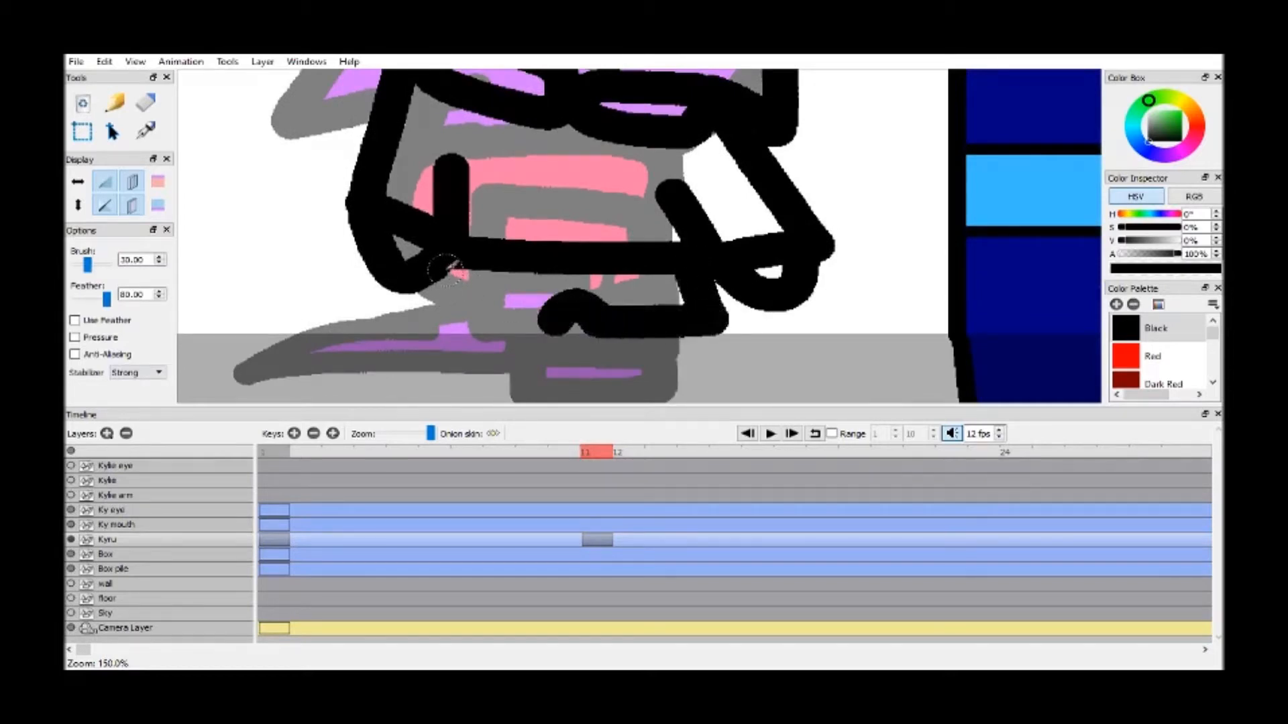
pyautogui.moveTo(446, 268)
pyautogui.mouseDown()
pyautogui.moveTo(452, 319)
pyautogui.moveTo(555, 314)
pyautogui.mouseUp()
pyautogui.moveTo(450, 326)
pyautogui.mouseDown()
pyautogui.moveTo(500, 362)
pyautogui.moveTo(536, 347)
pyautogui.moveTo(545, 325)
pyautogui.moveTo(613, 334)
pyautogui.moveTo(607, 324)
pyautogui.moveTo(612, 352)
pyautogui.moveTo(721, 354)
pyautogui.moveTo(708, 310)
pyautogui.mouseUp()
pyautogui.moveTo(87, 147); pyautogui.dragTo(96, 167)
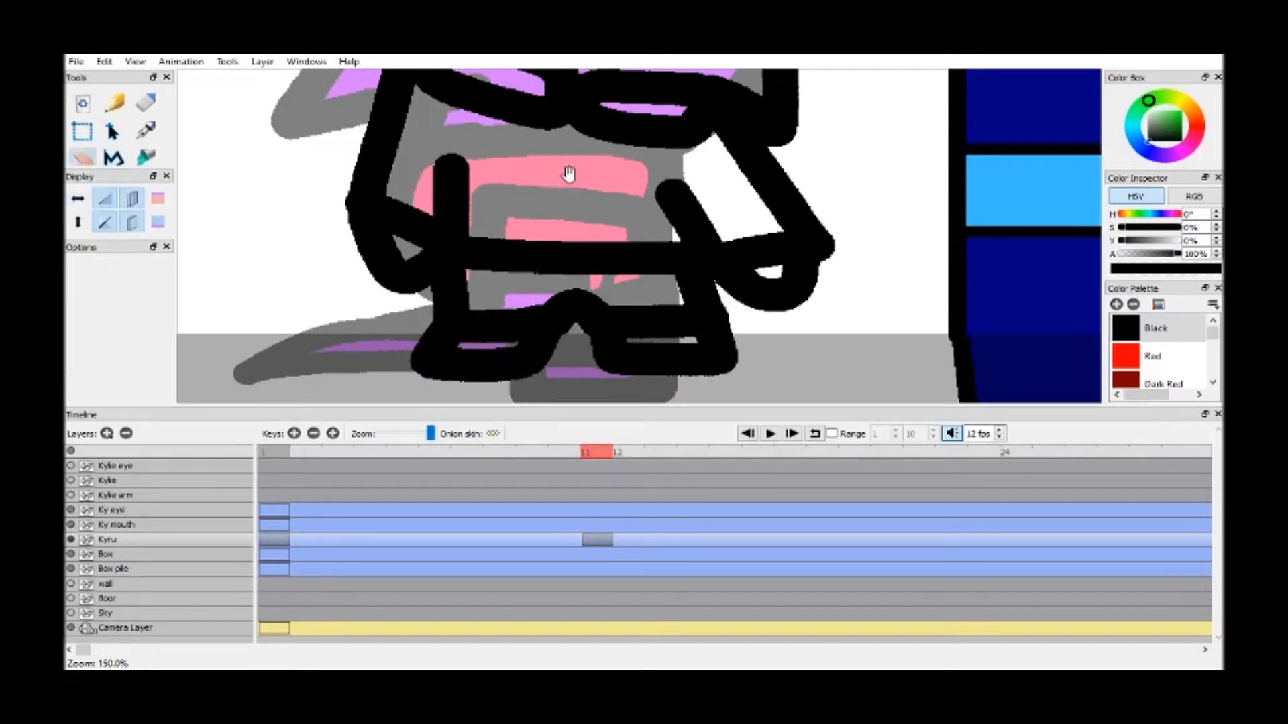
pyautogui.scroll(-4, 568, 186)
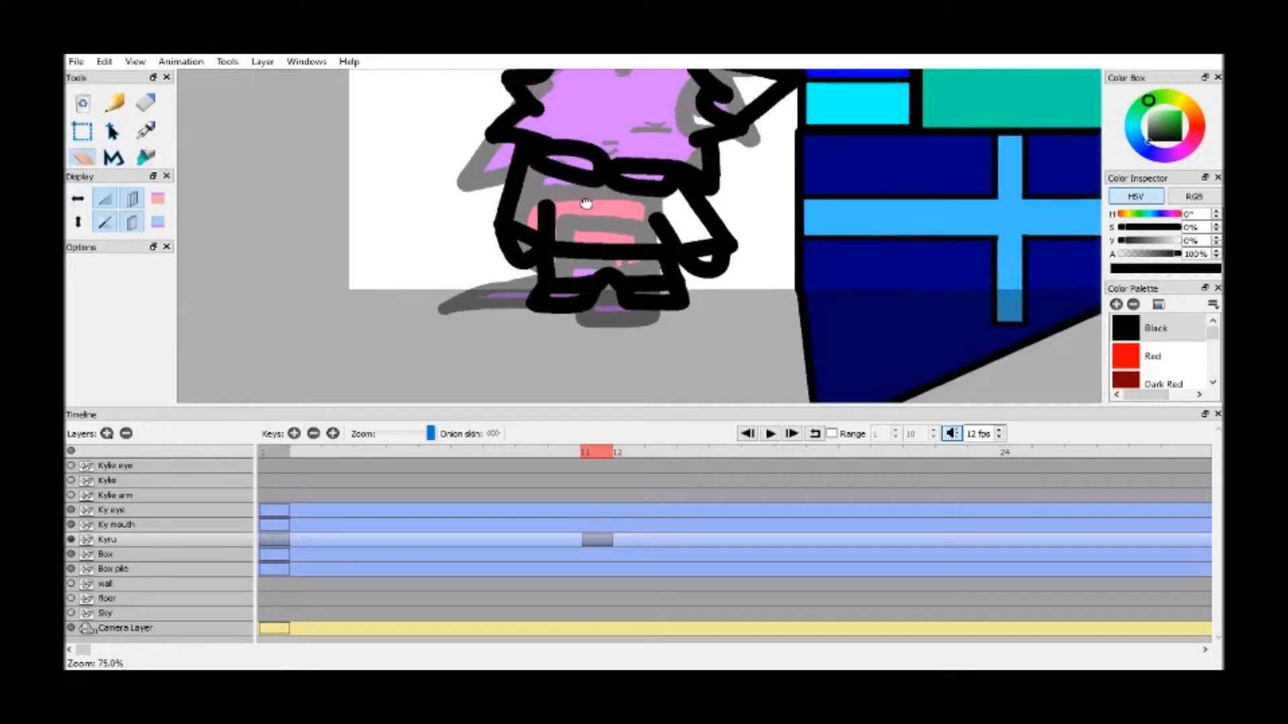
pyautogui.click(115, 159)
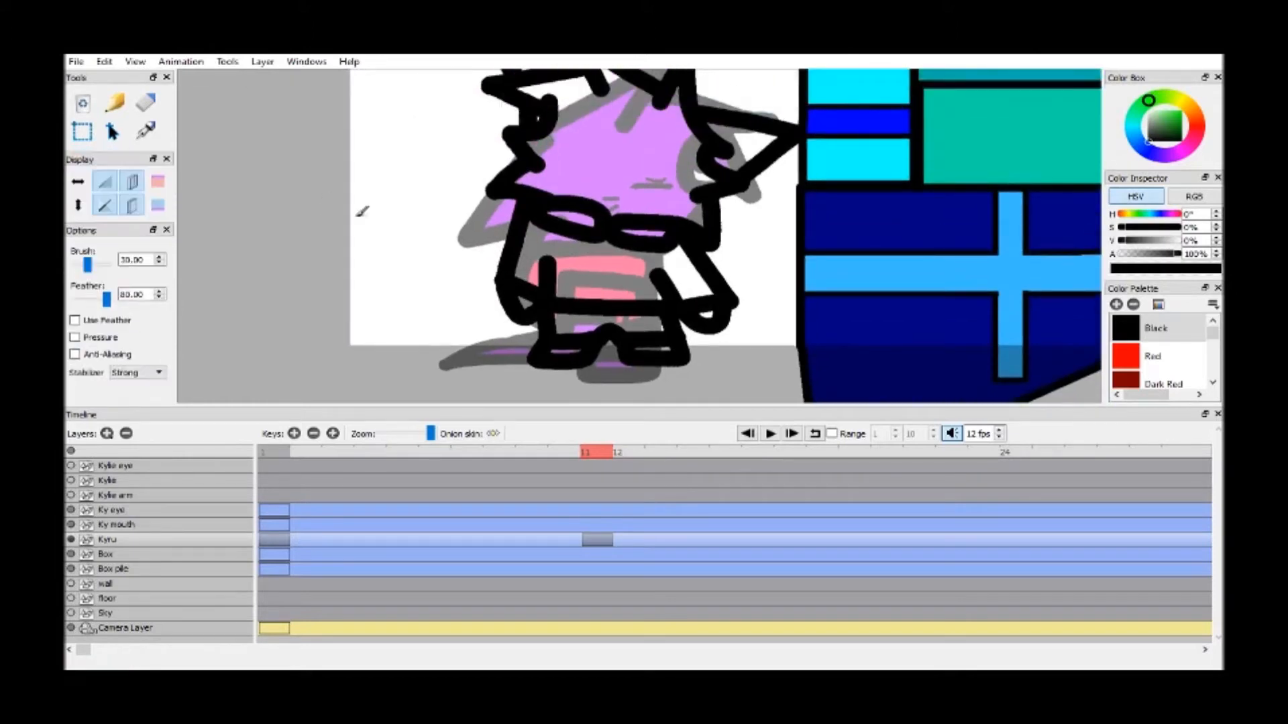
# Round out the sleeve nearest the boxes with a curved outer stroke, then try and undo a matching curve on the opposite sleeve
pyautogui.scroll(1, 781, 258)
pyautogui.scroll(2, 664, 272)
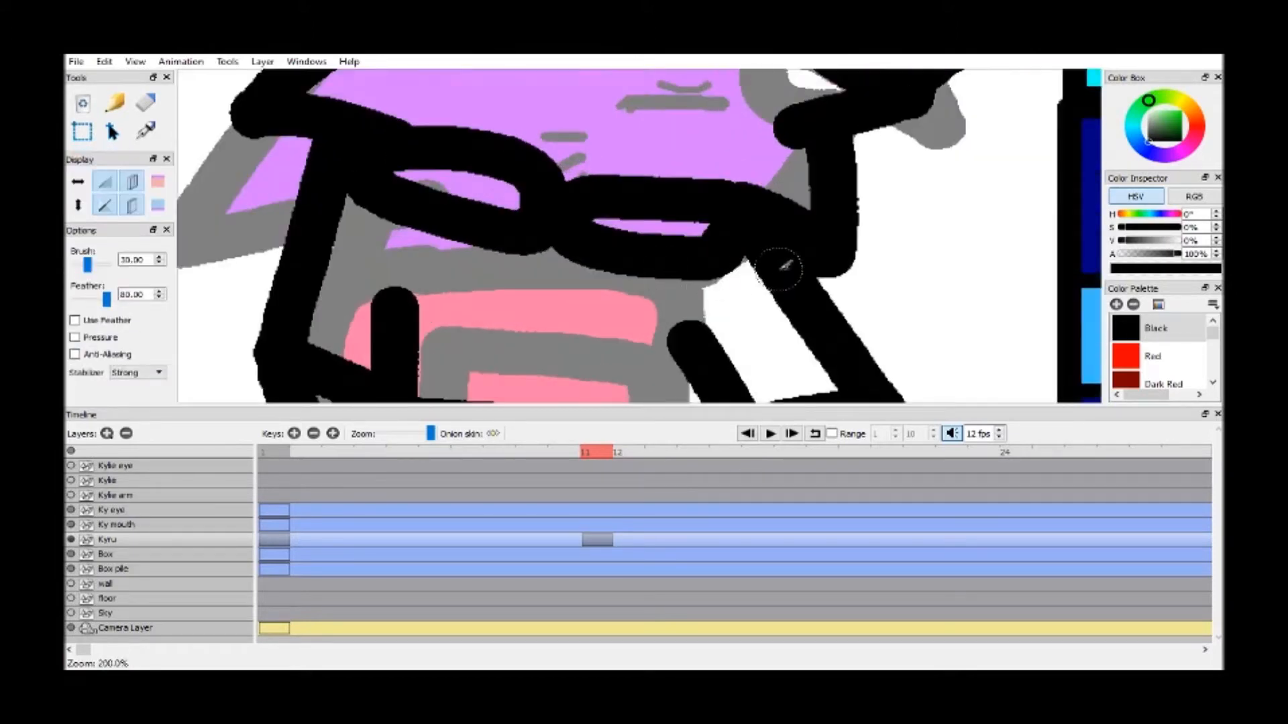
pyautogui.scroll(-1, 779, 266)
pyautogui.press('h')
pyautogui.moveTo(733, 296)
pyautogui.mouseDown()
pyautogui.moveTo(683, 230)
pyautogui.moveTo(638, 219)
pyautogui.mouseUp()
pyautogui.press('b')
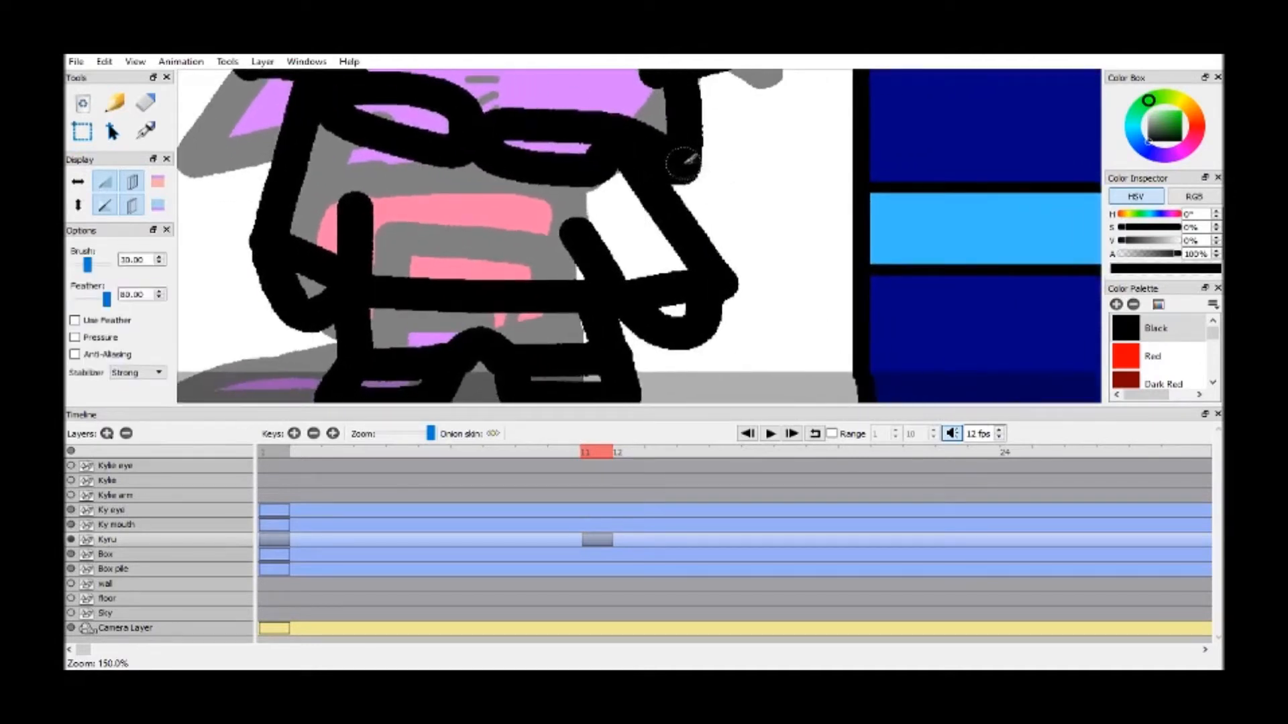
pyautogui.moveTo(715, 200)
pyautogui.mouseDown()
pyautogui.moveTo(631, 362)
pyautogui.moveTo(654, 342)
pyautogui.moveTo(637, 350)
pyautogui.mouseUp()
pyautogui.moveTo(305, 82)
pyautogui.mouseDown()
pyautogui.moveTo(250, 138)
pyautogui.moveTo(243, 198)
pyautogui.moveTo(297, 301)
pyautogui.mouseUp()
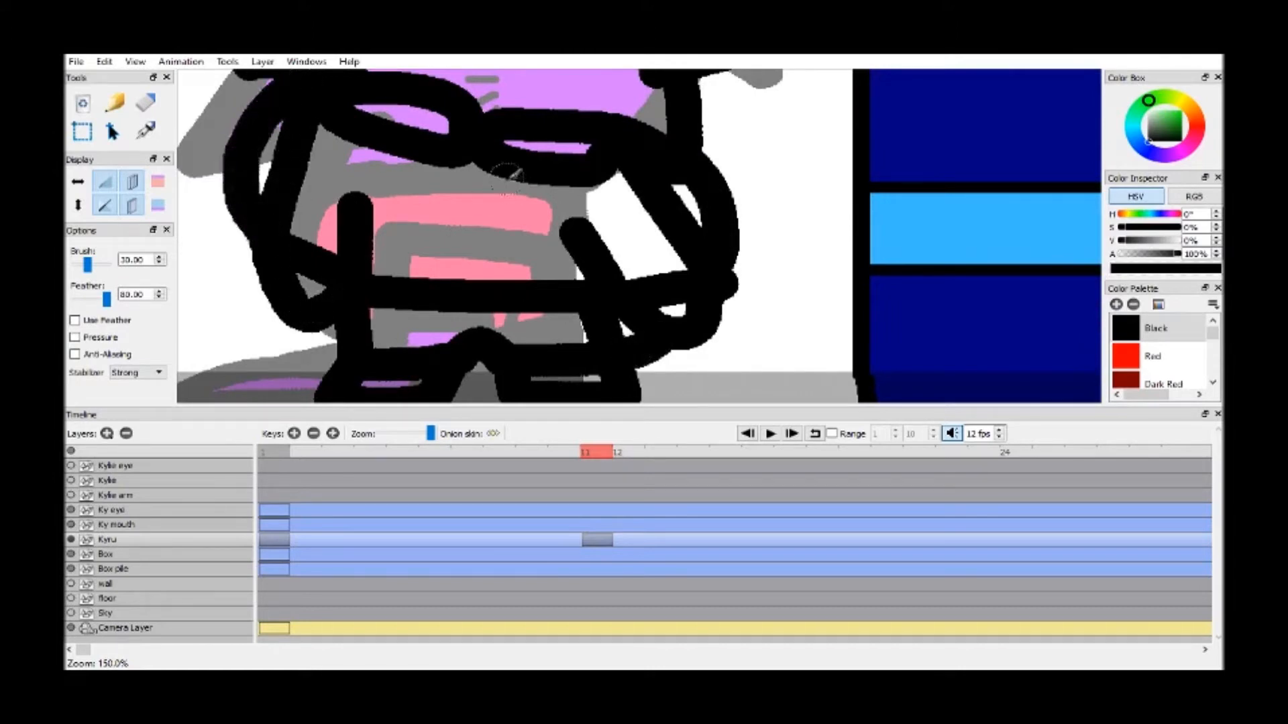
pyautogui.hotkey('ctrl', 'z')
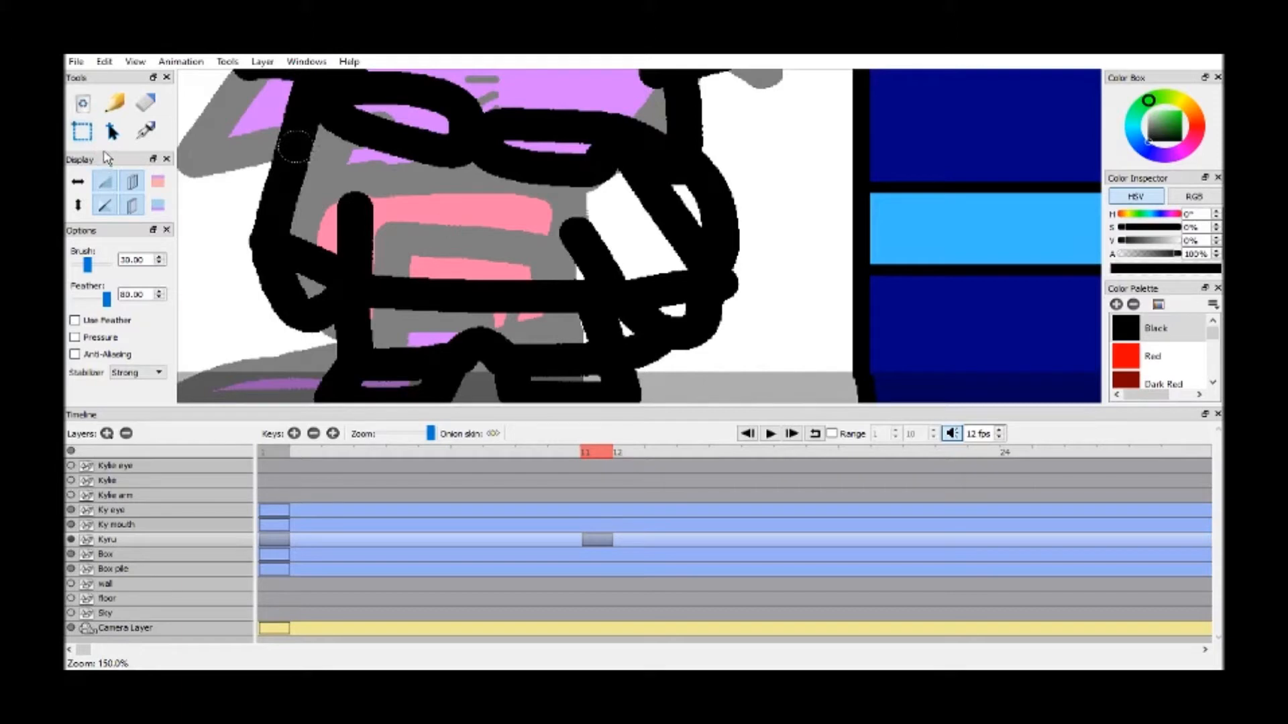
# Draw a small triangular zipper pull just below the centre of the collar
pyautogui.moveTo(106, 156); pyautogui.dragTo(101, 176)
pyautogui.click(83, 159)
pyautogui.moveTo(541, 218); pyautogui.dragTo(627, 230)
pyautogui.moveTo(109, 169); pyautogui.dragTo(110, 269)
pyautogui.click(114, 192)
pyautogui.write('1')
pyautogui.moveTo(554, 161)
pyautogui.mouseDown()
pyautogui.moveTo(557, 196)
pyautogui.moveTo(570, 173)
pyautogui.mouseUp()
# With the brush size at 7.00, draw two parallel zipper lines down the jacket and a short drawstring on each side
pyautogui.doubleClick(142, 260)
pyautogui.write('7.00')
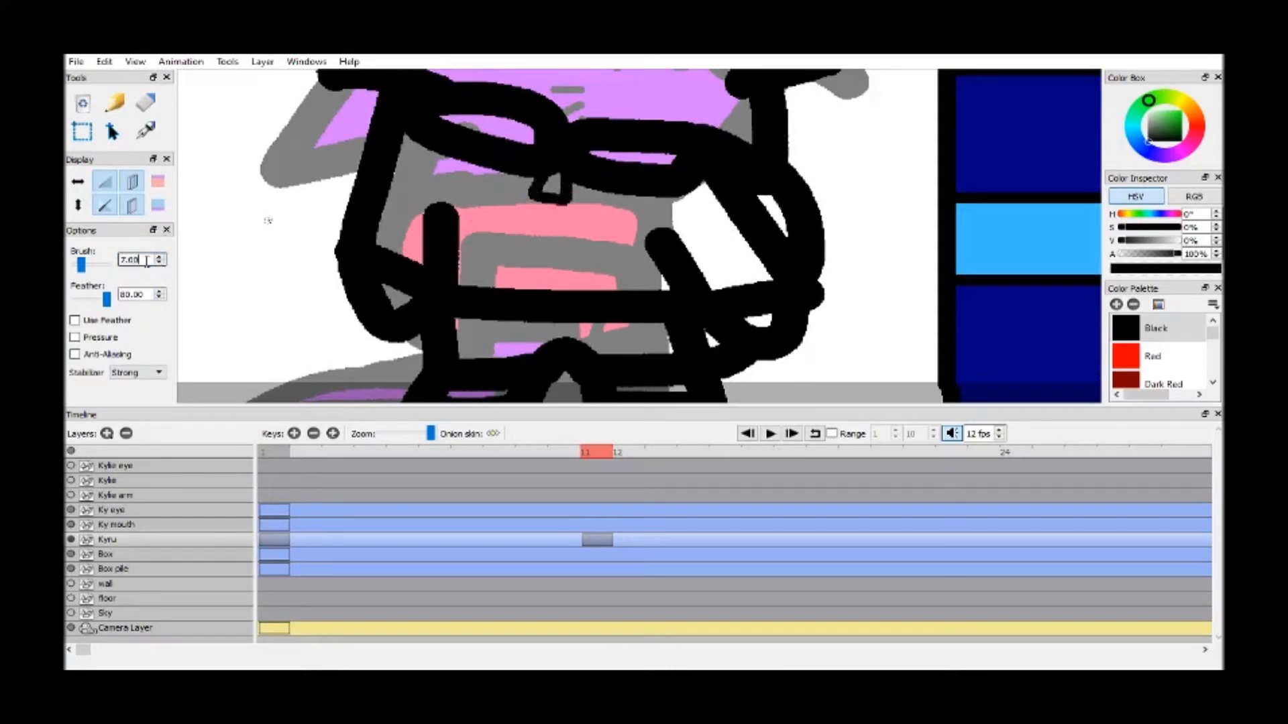
pyautogui.moveTo(545, 210); pyautogui.dragTo(545, 289)
pyautogui.moveTo(562, 194); pyautogui.dragTo(557, 291)
pyautogui.moveTo(607, 192); pyautogui.dragTo(611, 228)
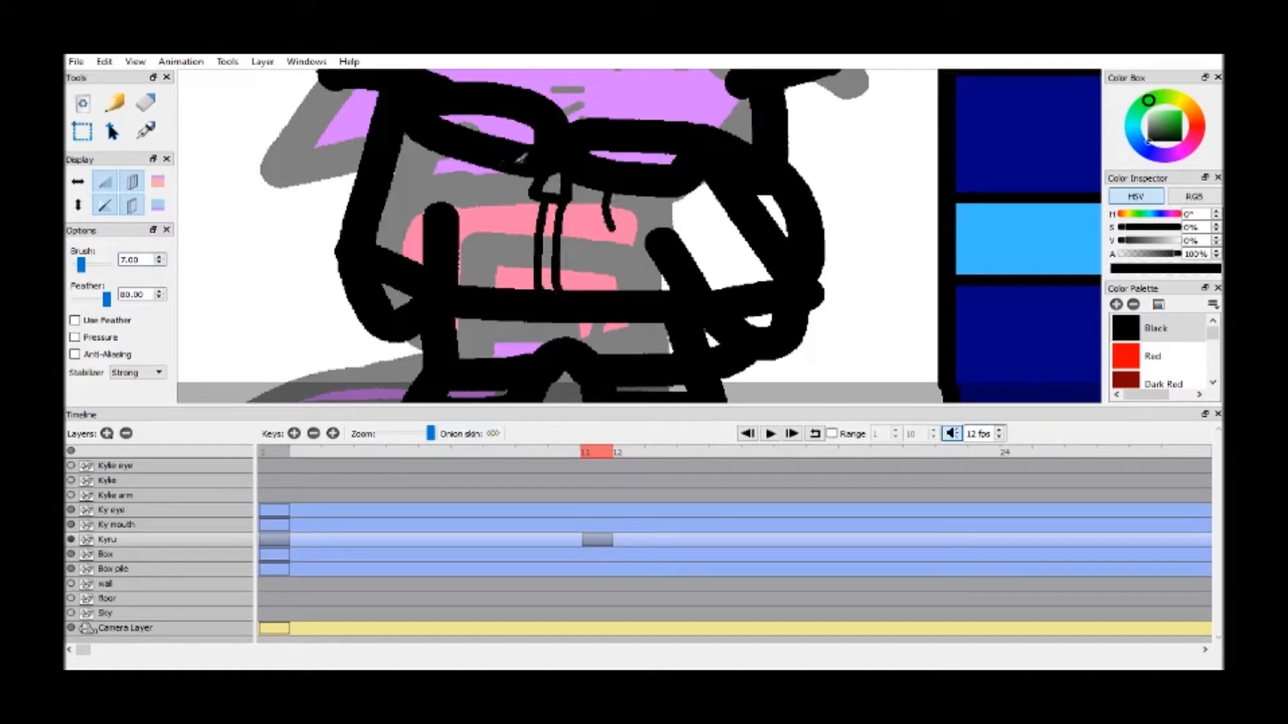
pyautogui.moveTo(509, 164); pyautogui.dragTo(508, 225)
# With the brush size at 10.00, outline the jacket's front pocket with a slanted edge on each side of the zipper
pyautogui.click(159, 257)
pyautogui.click(159, 257)
pyautogui.click(159, 257)
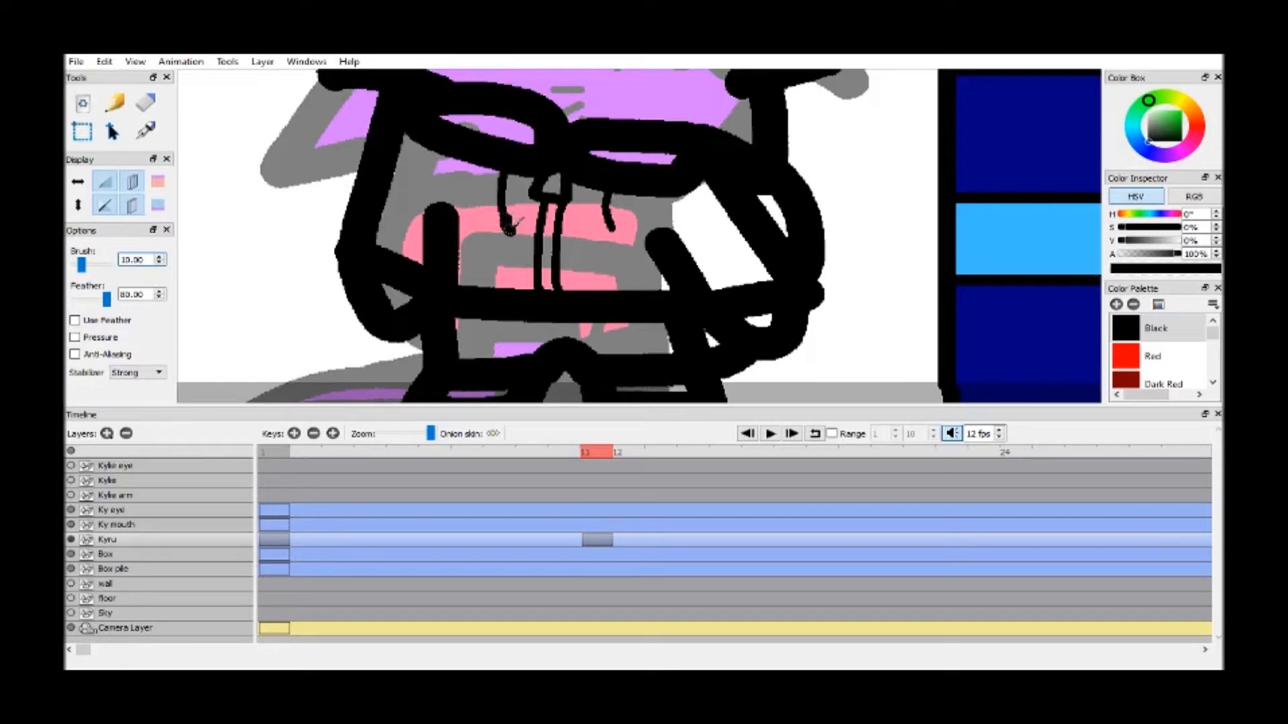
pyautogui.moveTo(635, 290)
pyautogui.mouseDown()
pyautogui.moveTo(581, 243)
pyautogui.moveTo(558, 243)
pyautogui.mouseUp()
pyautogui.moveTo(471, 288)
pyautogui.mouseDown()
pyautogui.moveTo(495, 240)
pyautogui.moveTo(534, 244)
pyautogui.mouseUp()
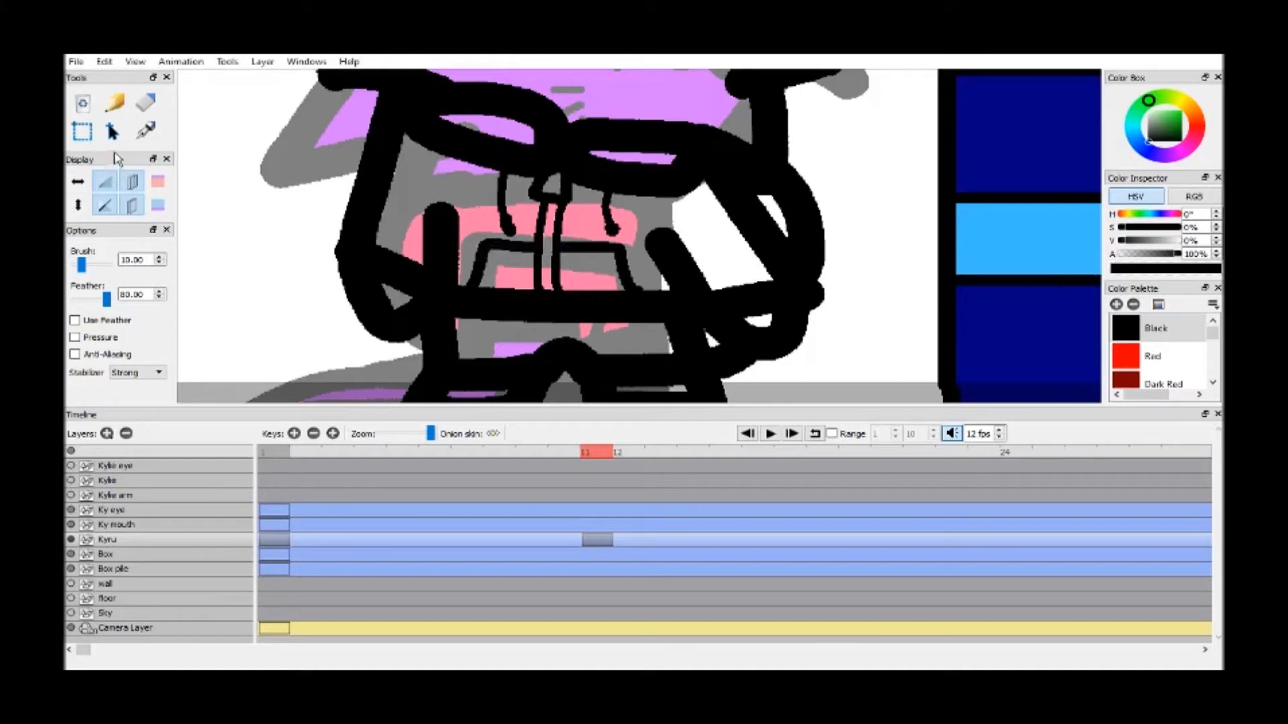
# Draw three short whisker marks on each cheek and a small nose at the centre of the face
pyautogui.moveTo(115, 153); pyautogui.dragTo(67, 227)
pyautogui.click(83, 158)
pyautogui.moveTo(287, 200); pyautogui.dragTo(271, 293)
pyautogui.moveTo(647, 196)
pyautogui.mouseDown()
pyautogui.moveTo(615, 230)
pyautogui.moveTo(649, 247)
pyautogui.moveTo(637, 267)
pyautogui.mouseUp()
pyautogui.press('b')
pyautogui.moveTo(632, 272); pyautogui.dragTo(621, 281)
pyautogui.moveTo(403, 191)
pyautogui.mouseDown()
pyautogui.moveTo(430, 194)
pyautogui.moveTo(429, 228)
pyautogui.mouseUp()
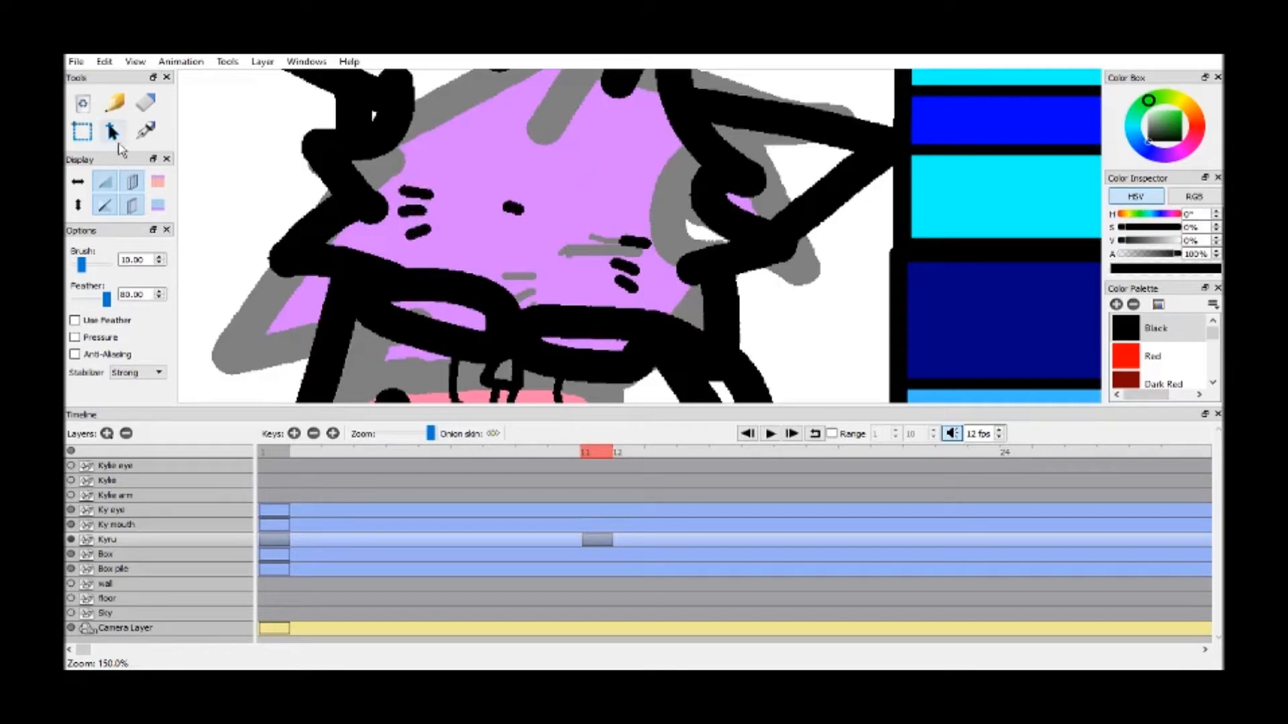
# Thicken the small nose with another short stroke
pyautogui.moveTo(109, 152); pyautogui.dragTo(100, 200)
pyautogui.click(82, 161)
pyautogui.moveTo(568, 168); pyautogui.dragTo(612, 241)
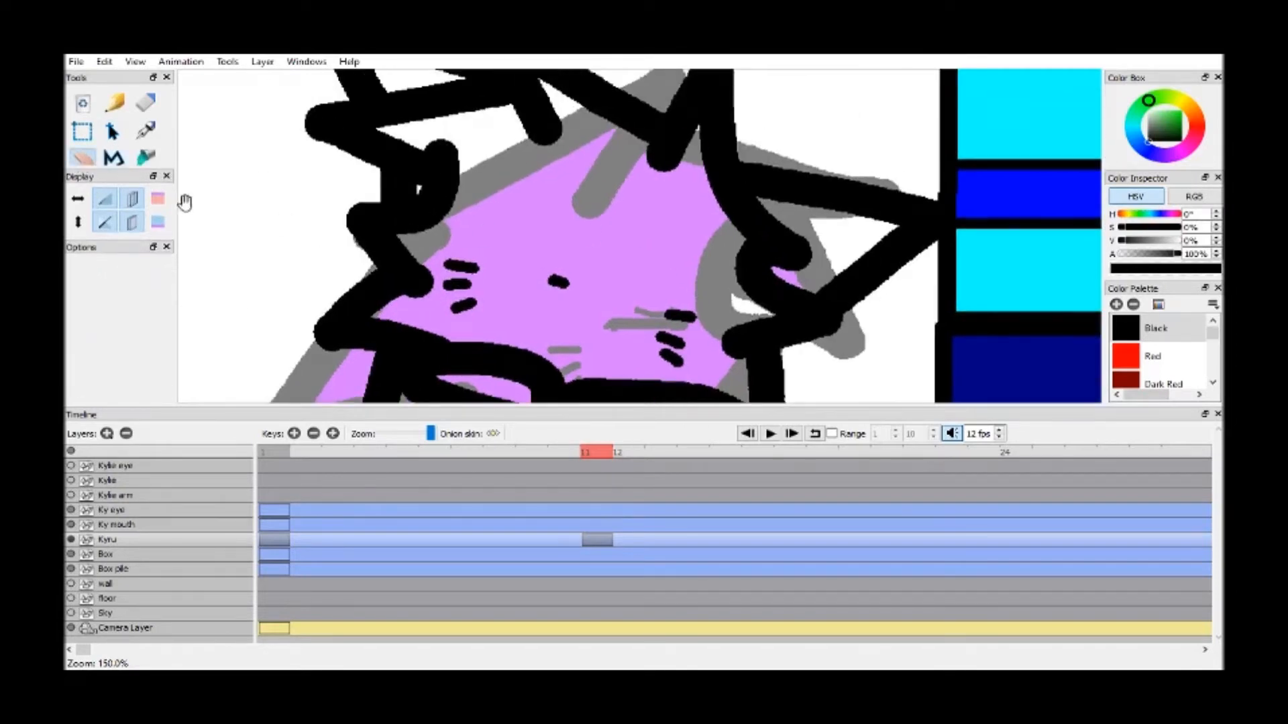
pyautogui.moveTo(123, 169); pyautogui.dragTo(117, 239)
pyautogui.click(108, 188)
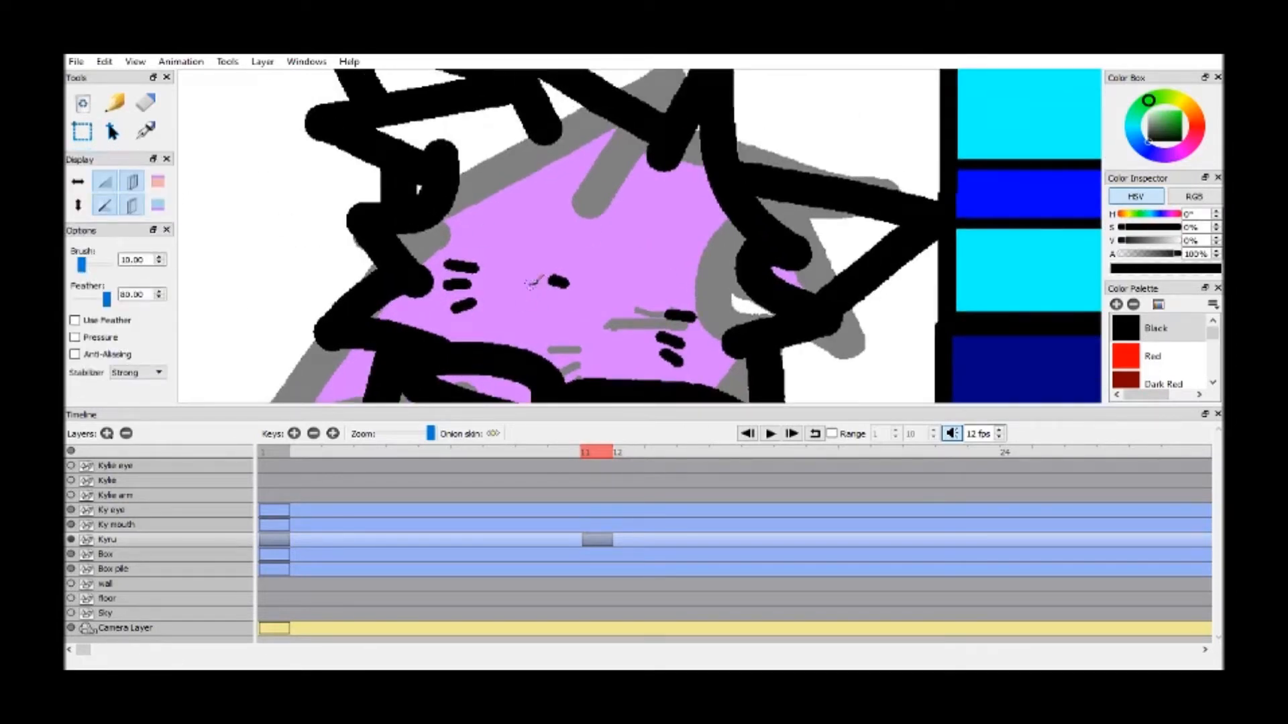
pyautogui.moveTo(547, 277); pyautogui.dragTo(574, 285)
# Add a new bitmap layer named Ky Tail
pyautogui.press('h')
pyautogui.moveTo(621, 296); pyautogui.dragTo(583, 203)
pyautogui.scroll(-2, 622, 297)
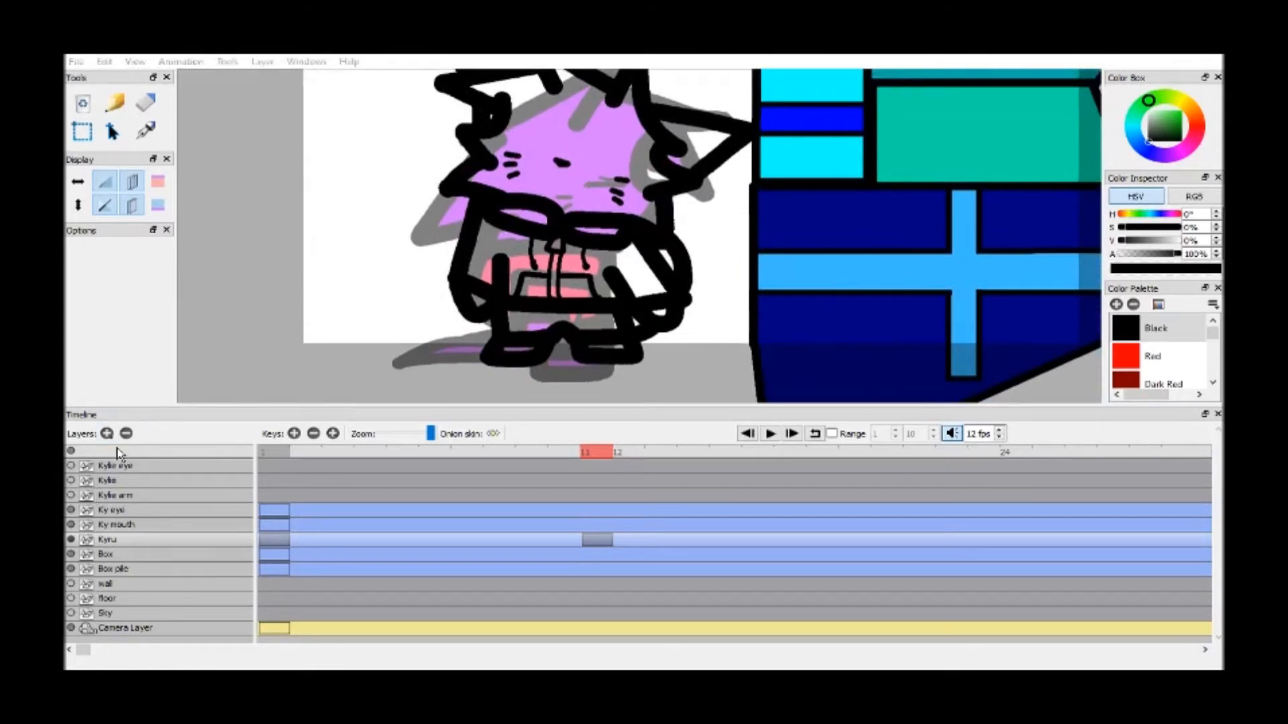
pyautogui.press('Return')
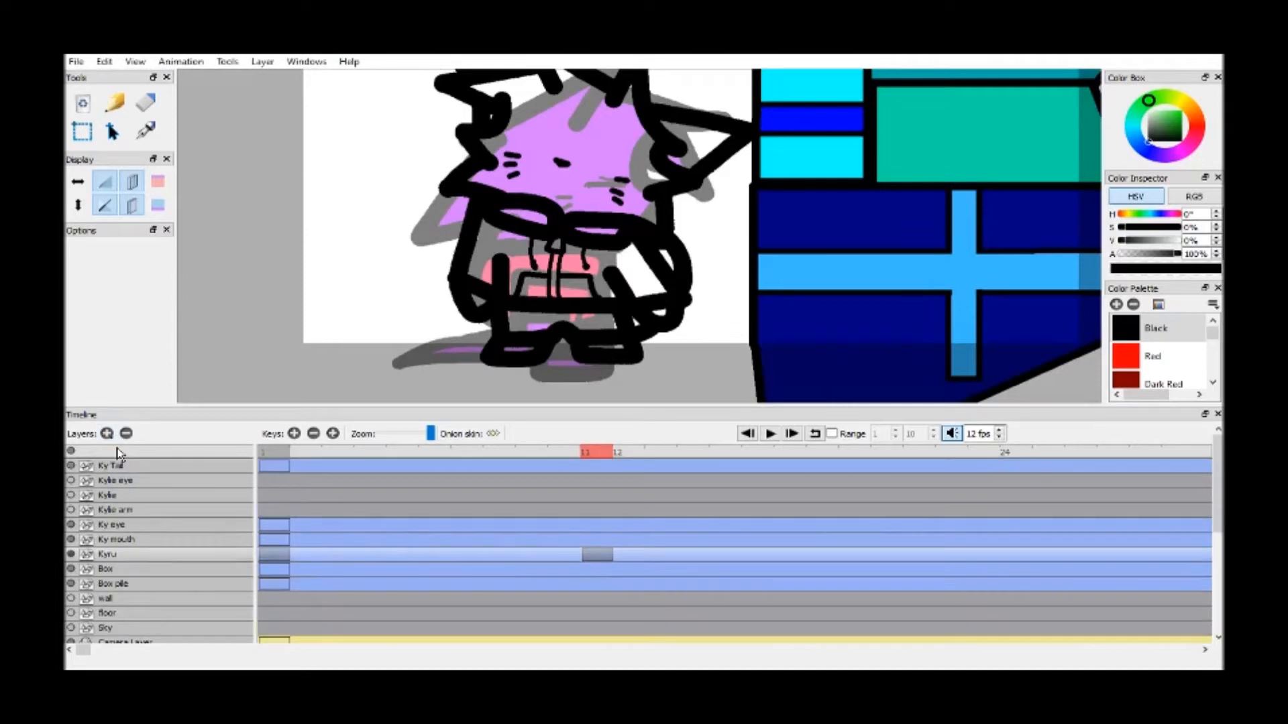
pyautogui.moveTo(130, 405); pyautogui.dragTo(131, 392)
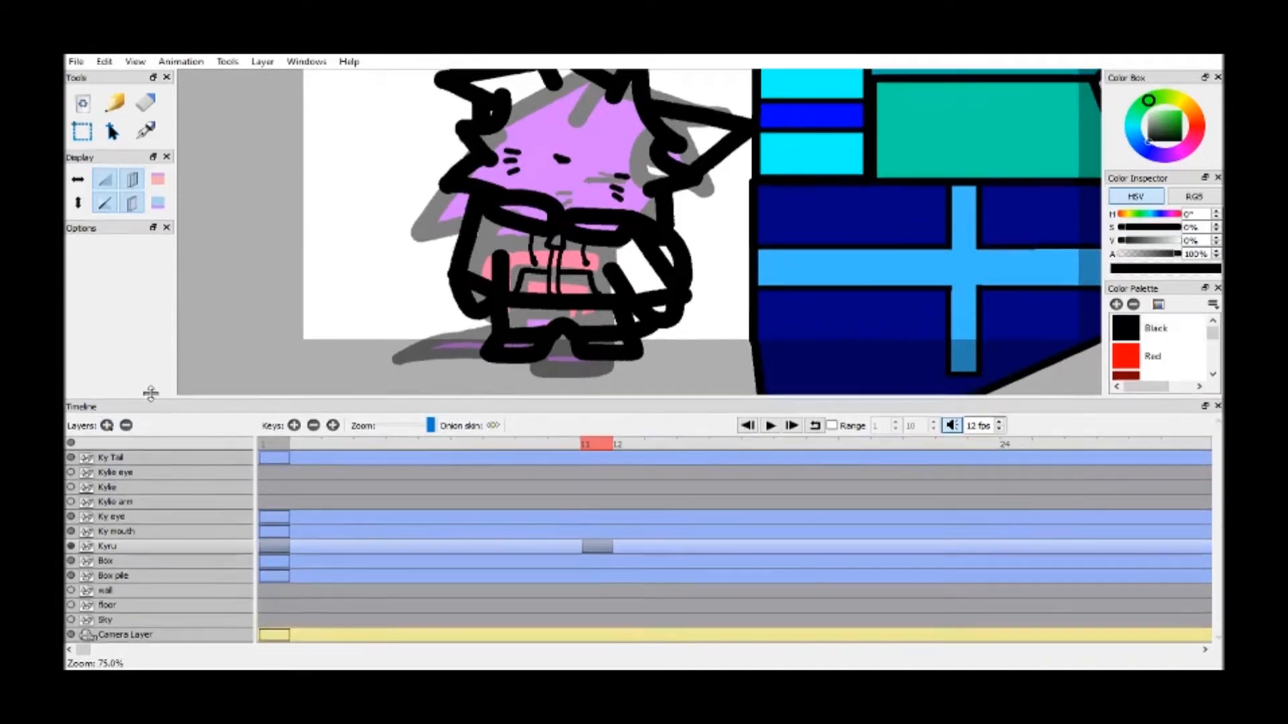
# Move the Ky Tail layer directly below Kyru and add a key to it at frame 11
pyautogui.moveTo(132, 455); pyautogui.dragTo(201, 540)
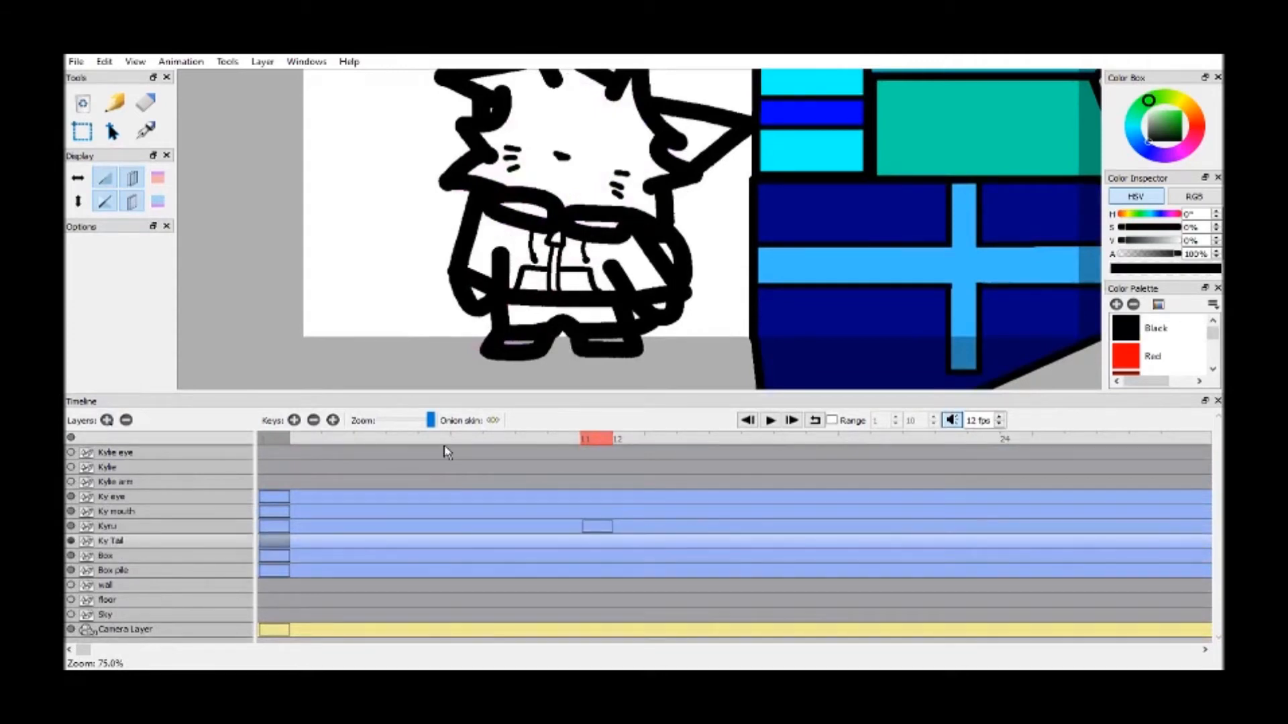
pyautogui.click(294, 421)
pyautogui.moveTo(624, 241); pyautogui.dragTo(613, 244)
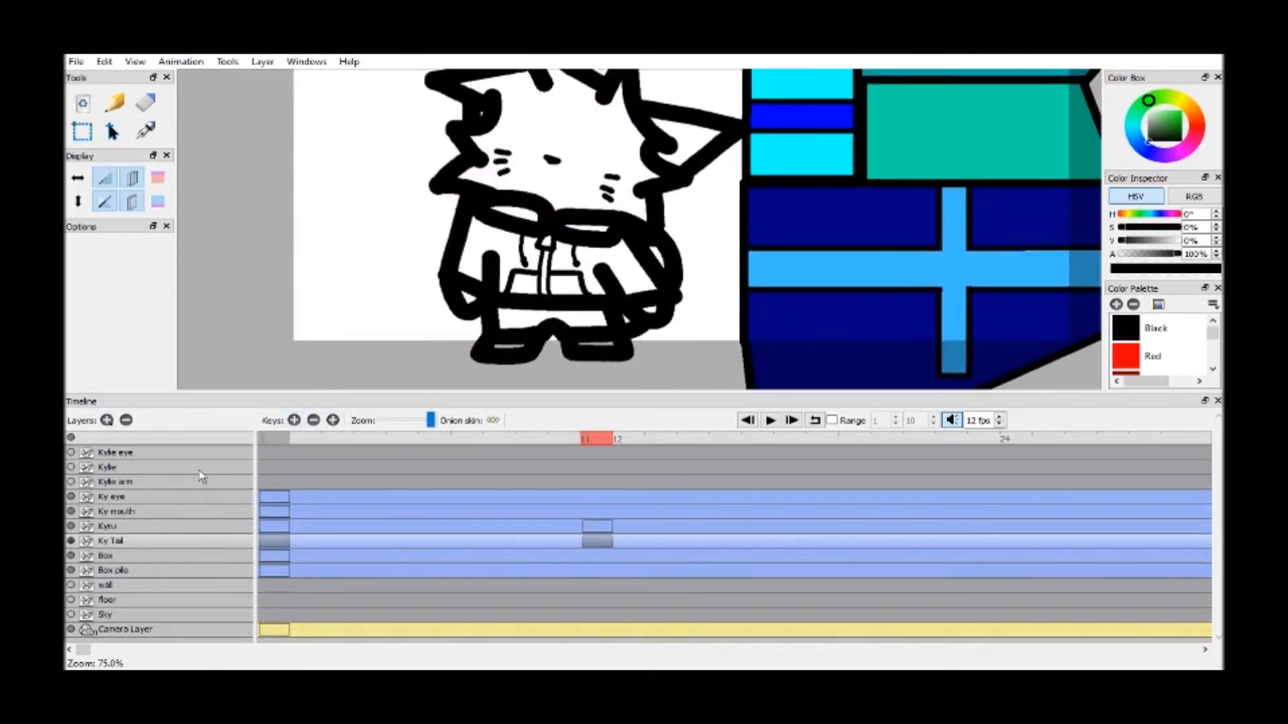
# Make Kyru the active layer and turn off the onion skin of the previous drawing
pyautogui.click(129, 529)
pyautogui.click(132, 178)
pyautogui.moveTo(812, 333); pyautogui.dragTo(848, 265)
# Fill the jacket's body, sleeves and both pocket halves with Vivid Red
pyautogui.scroll(-3, 1213, 342)
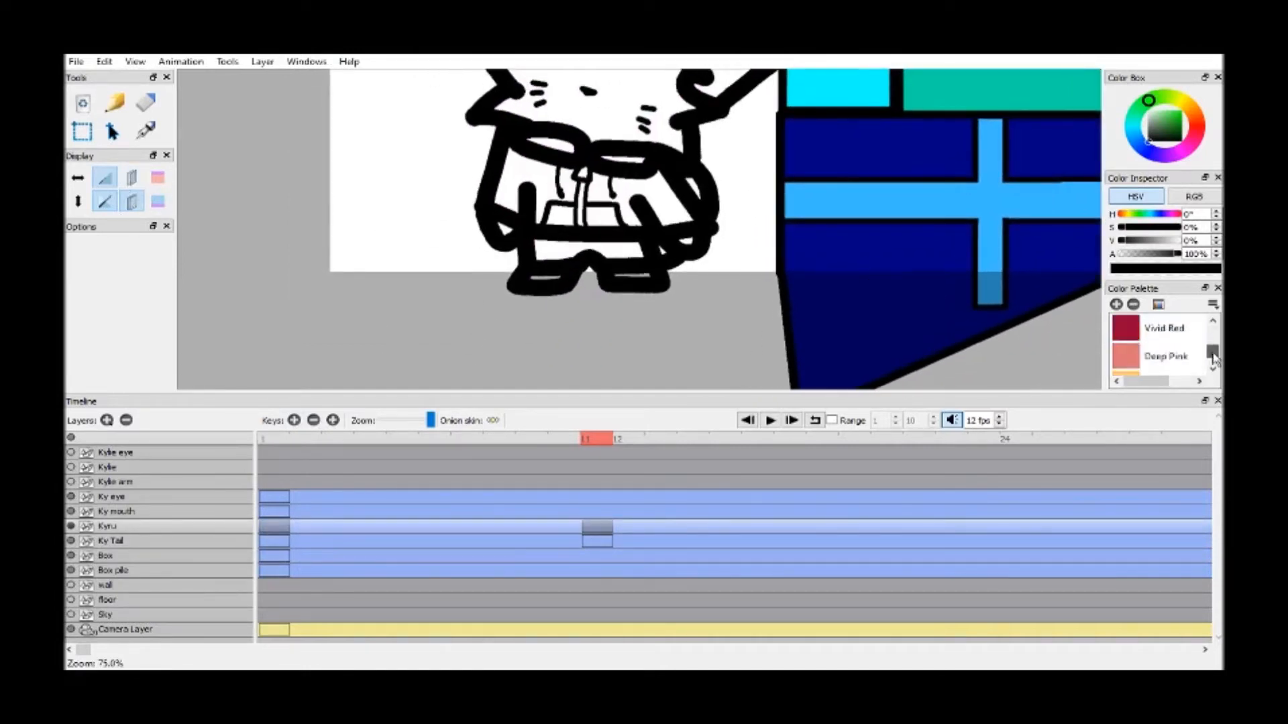
pyautogui.scroll(4, 1214, 338)
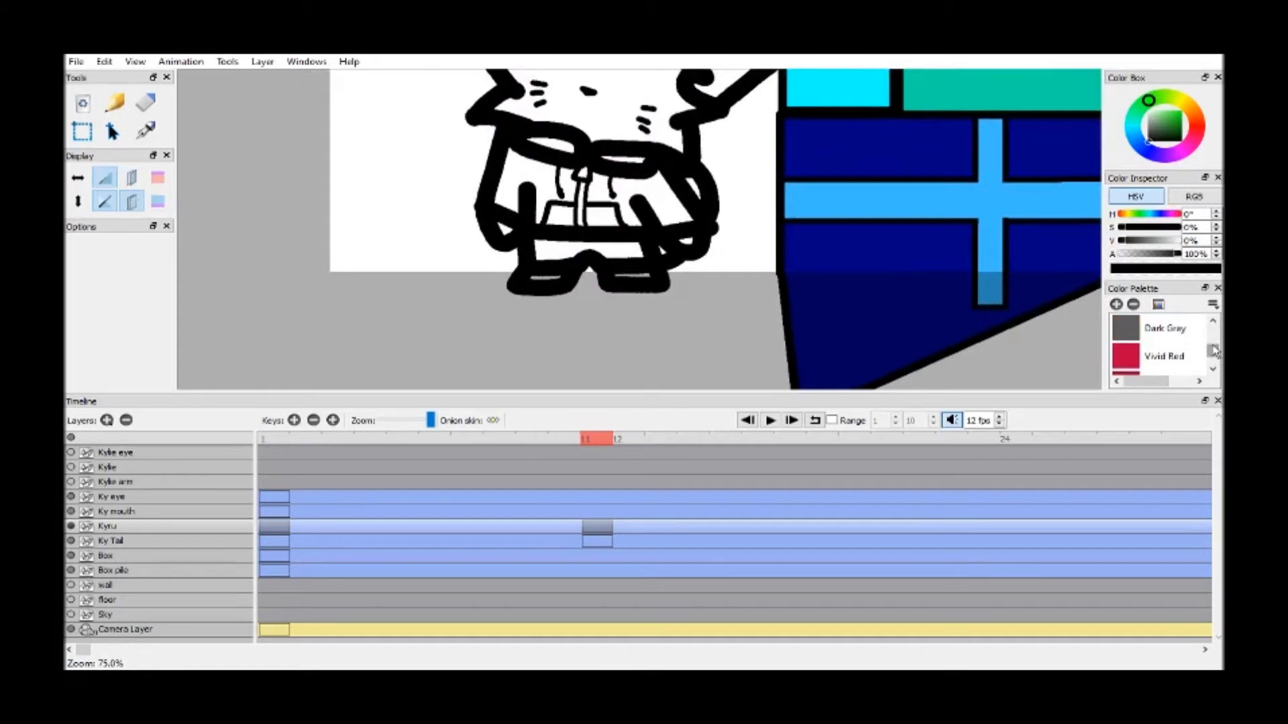
pyautogui.click(1214, 325)
pyautogui.click(1183, 337)
pyautogui.moveTo(741, 239); pyautogui.dragTo(737, 297)
pyautogui.scroll(4, 747, 247)
pyautogui.press('k')
pyautogui.click(664, 176)
pyautogui.click(496, 295)
pyautogui.click(392, 176)
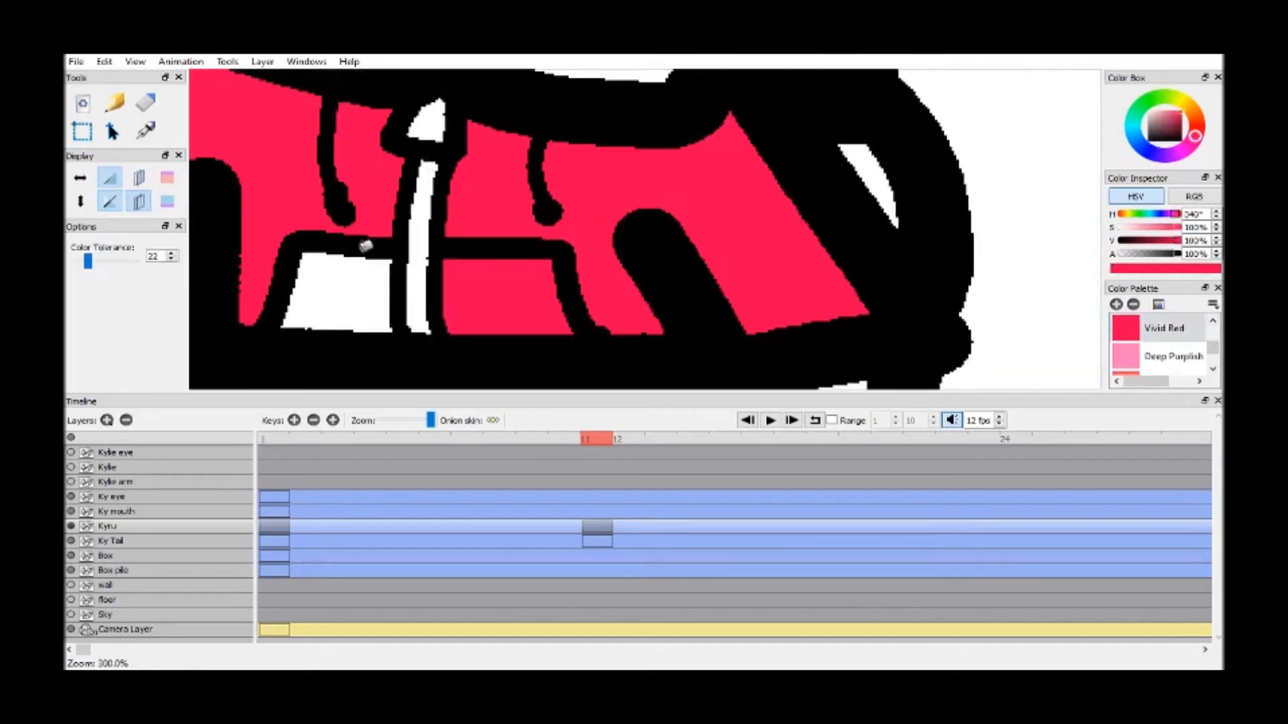
pyautogui.click(349, 262)
# Fill both halves of the collar and the narrow gap along the outer sleeve with the same red
pyautogui.press('h')
pyautogui.moveTo(598, 180)
pyautogui.mouseDown()
pyautogui.moveTo(857, 210)
pyautogui.moveTo(727, 394)
pyautogui.mouseUp()
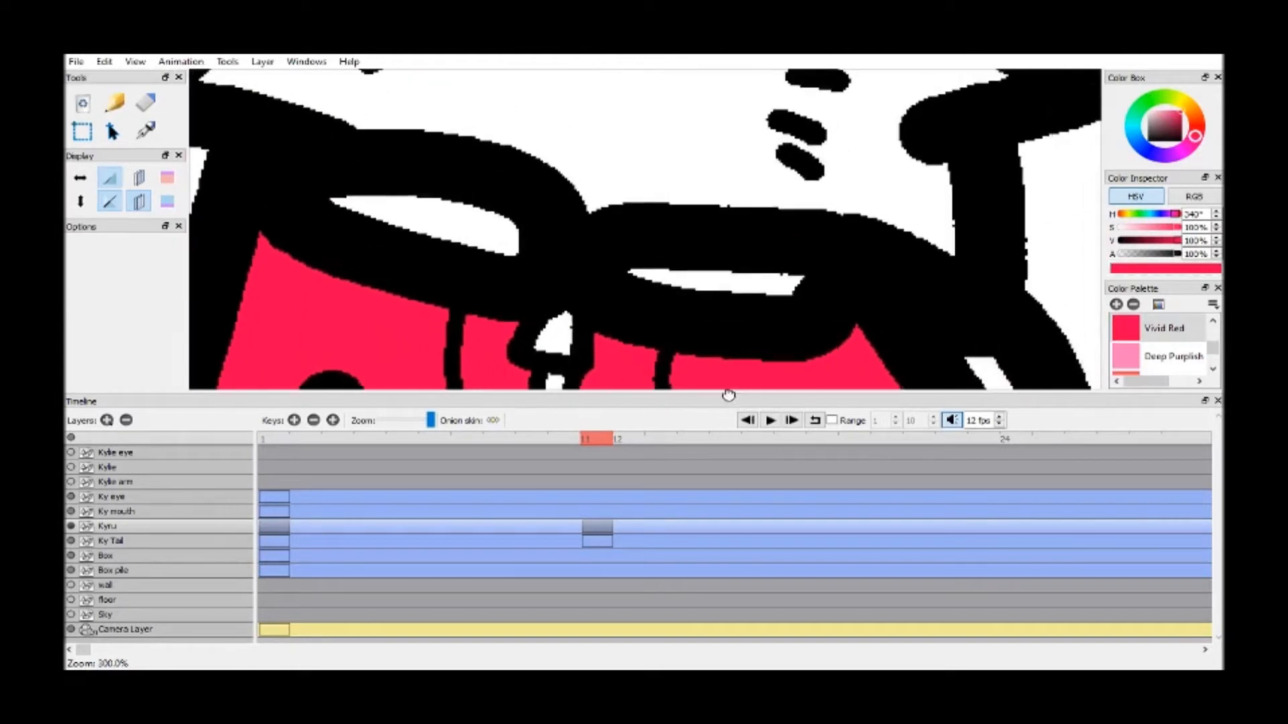
pyautogui.press('k')
pyautogui.click(445, 207)
pyautogui.click(757, 277)
pyautogui.press('h')
pyautogui.moveTo(865, 299); pyautogui.dragTo(566, 129)
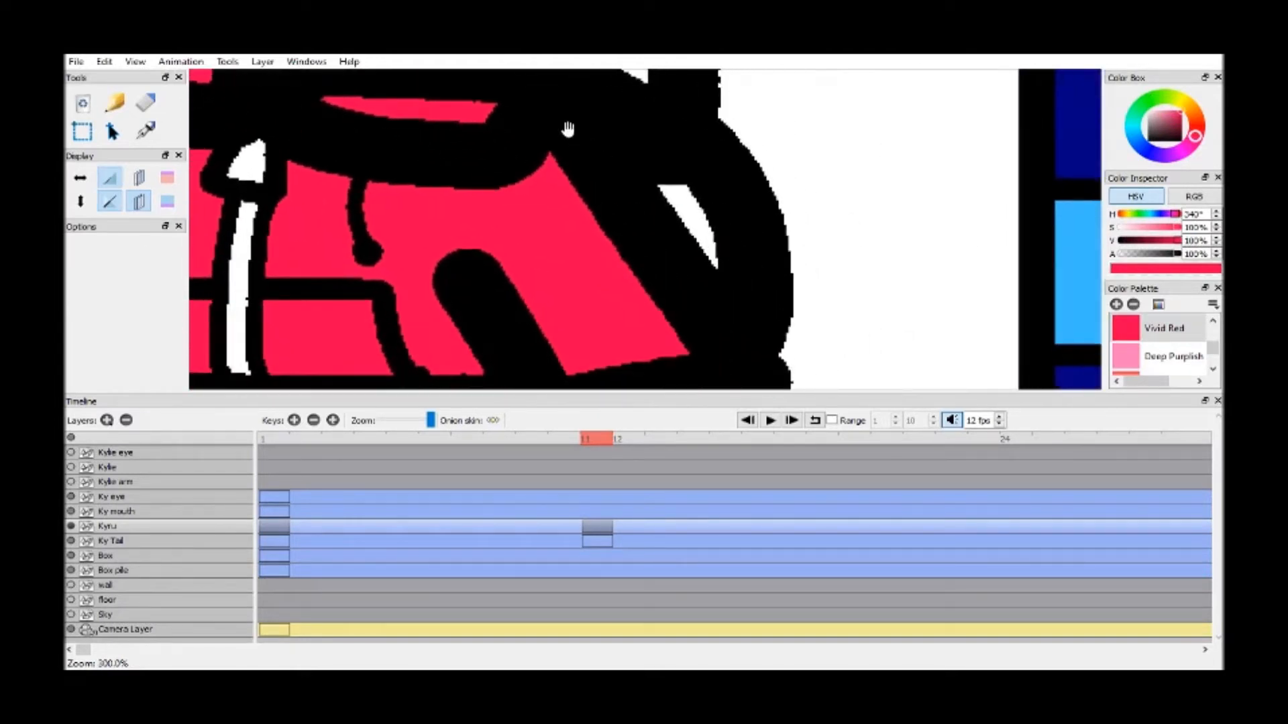
pyautogui.press('k')
pyautogui.click(694, 218)
# Fill the small gap between the jacket hem and the hand nearest the boxes with red
pyautogui.press('h')
pyautogui.scroll(-4, 590, 239)
pyautogui.moveTo(590, 239); pyautogui.dragTo(638, 218)
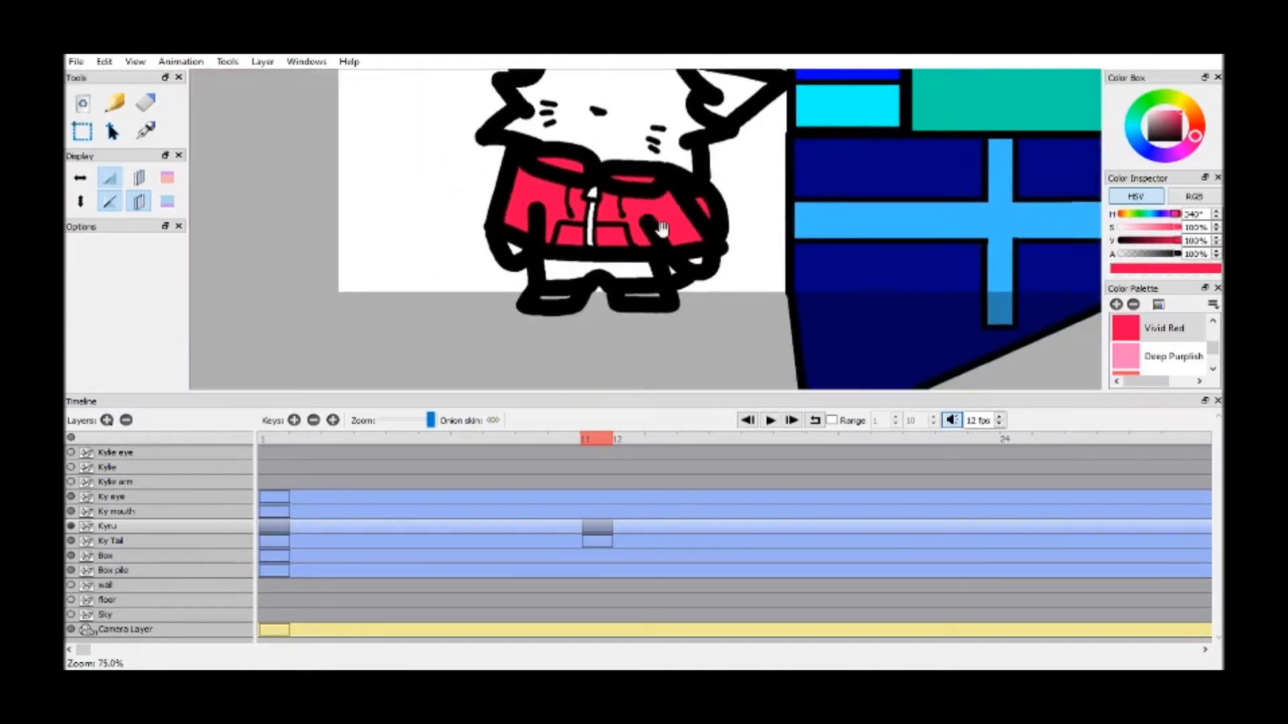
pyautogui.scroll(3, 639, 218)
pyautogui.moveTo(779, 253); pyautogui.dragTo(808, 268)
pyautogui.moveTo(957, 322); pyautogui.dragTo(930, 266)
pyautogui.press('k')
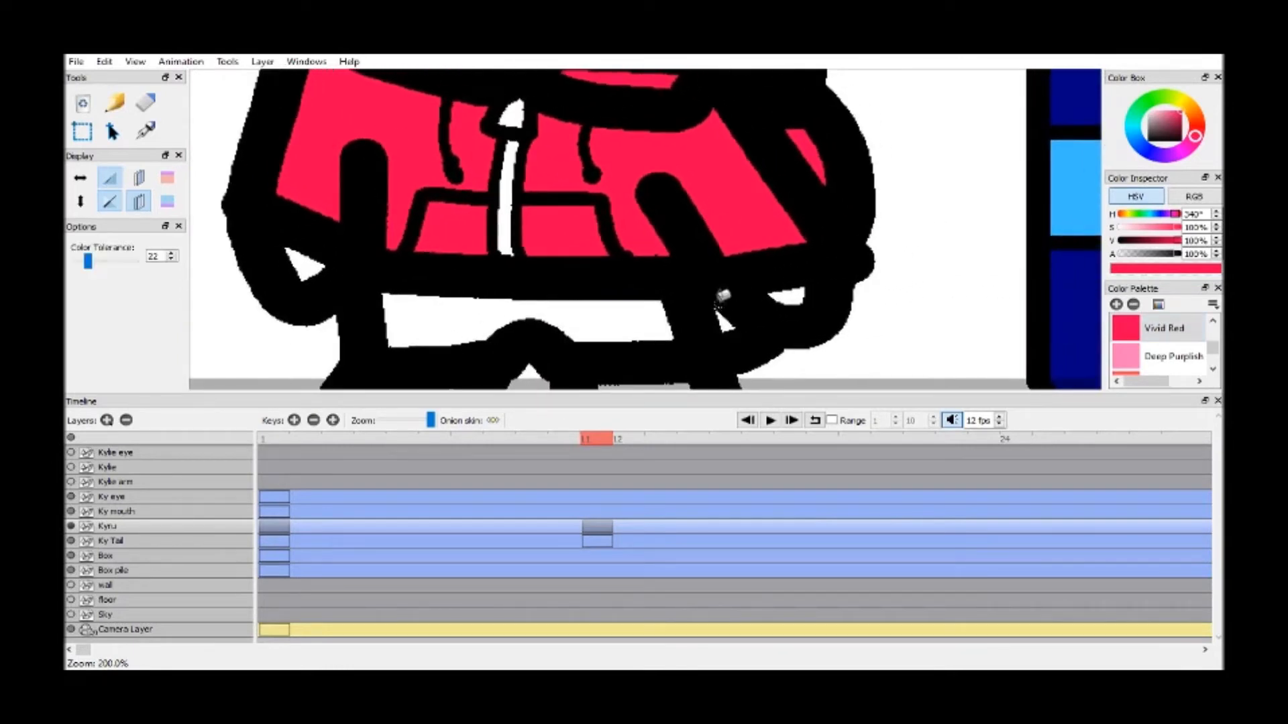
pyautogui.click(722, 319)
# Fill the zipper strip and the zipper pull with Grey
pyautogui.scroll(-3, 1170, 345)
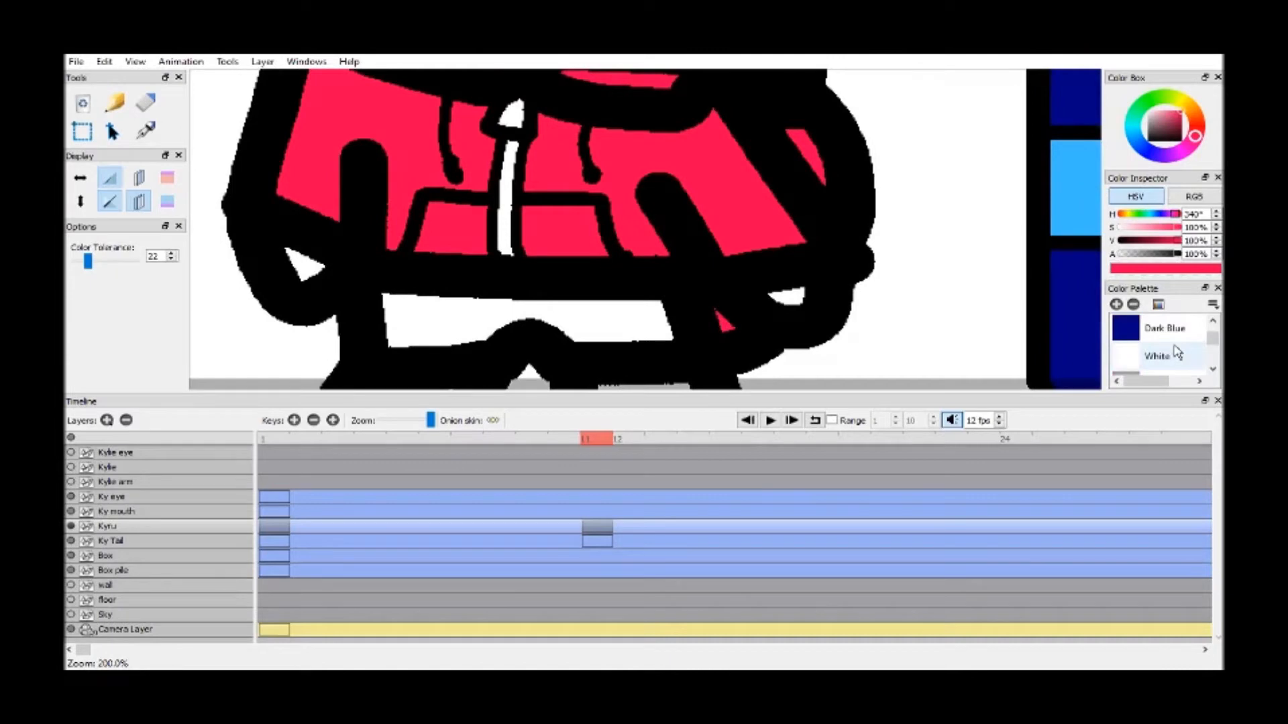
pyautogui.scroll(-1, 1177, 352)
pyautogui.click(1171, 355)
pyautogui.click(514, 159)
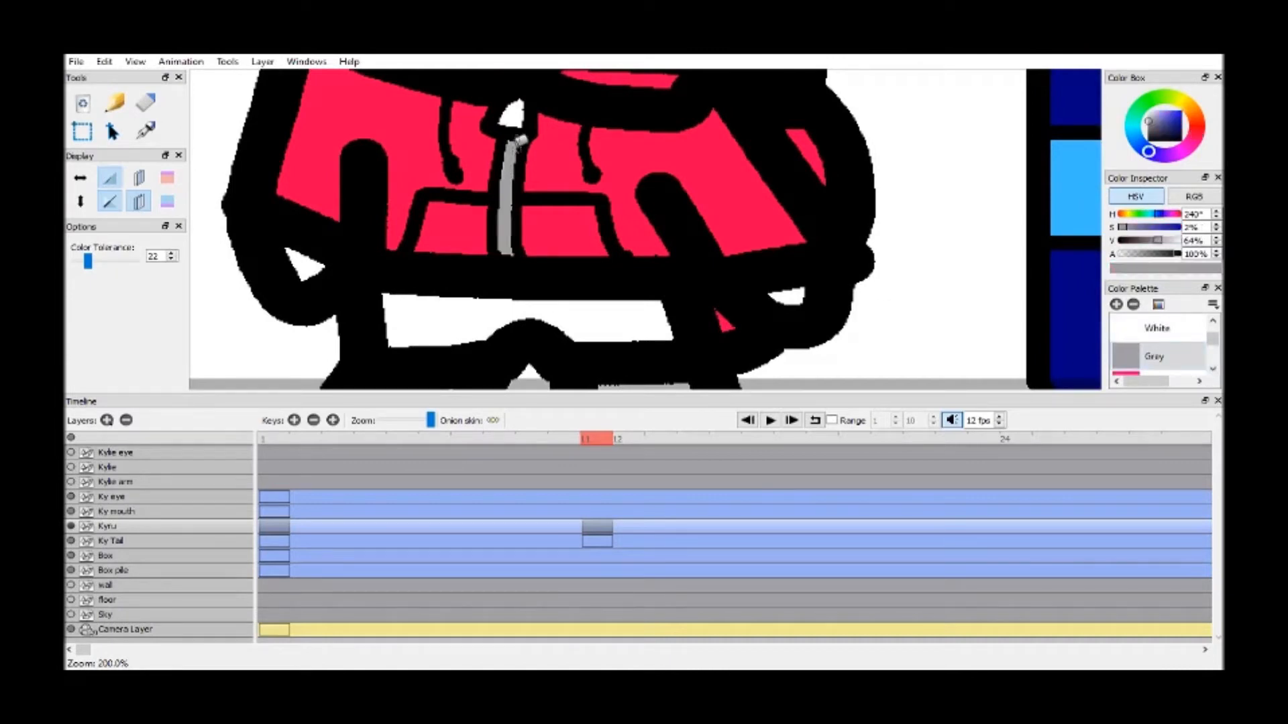
pyautogui.click(512, 114)
# Fill both hands with the Vivid Reddish purple swatch
pyautogui.scroll(4, 1170, 346)
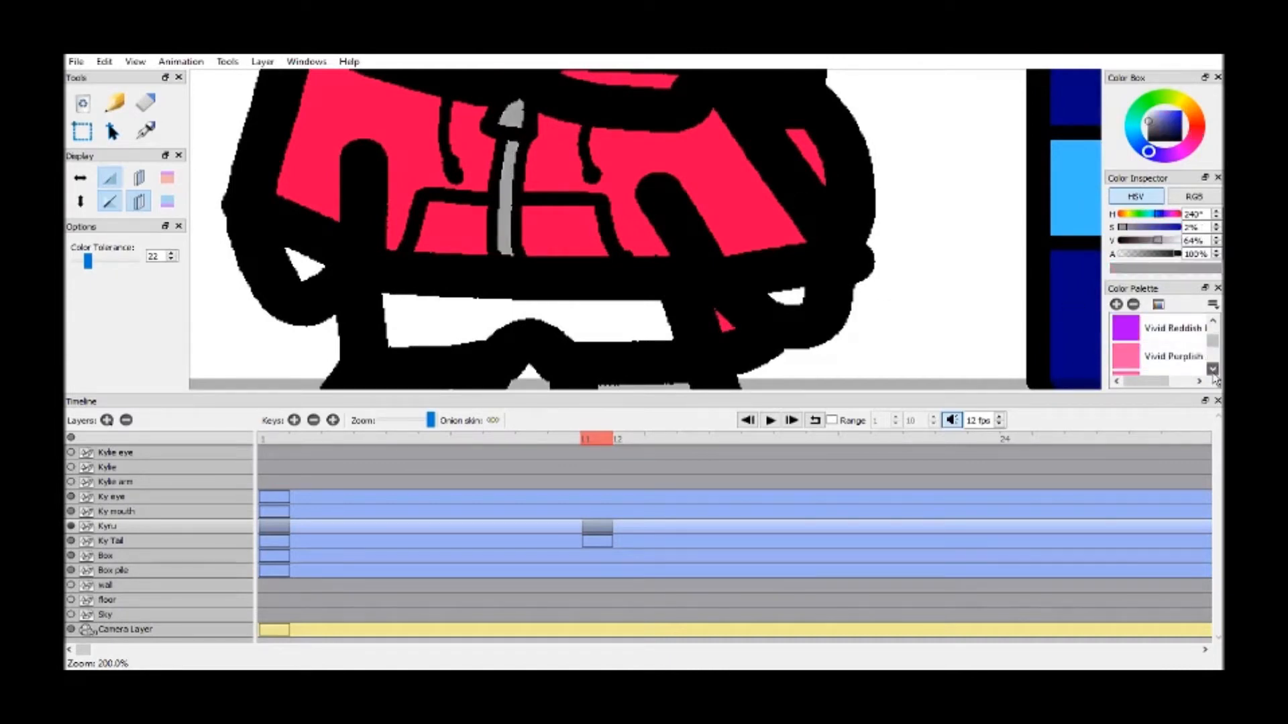
pyautogui.click(1170, 328)
pyautogui.click(791, 290)
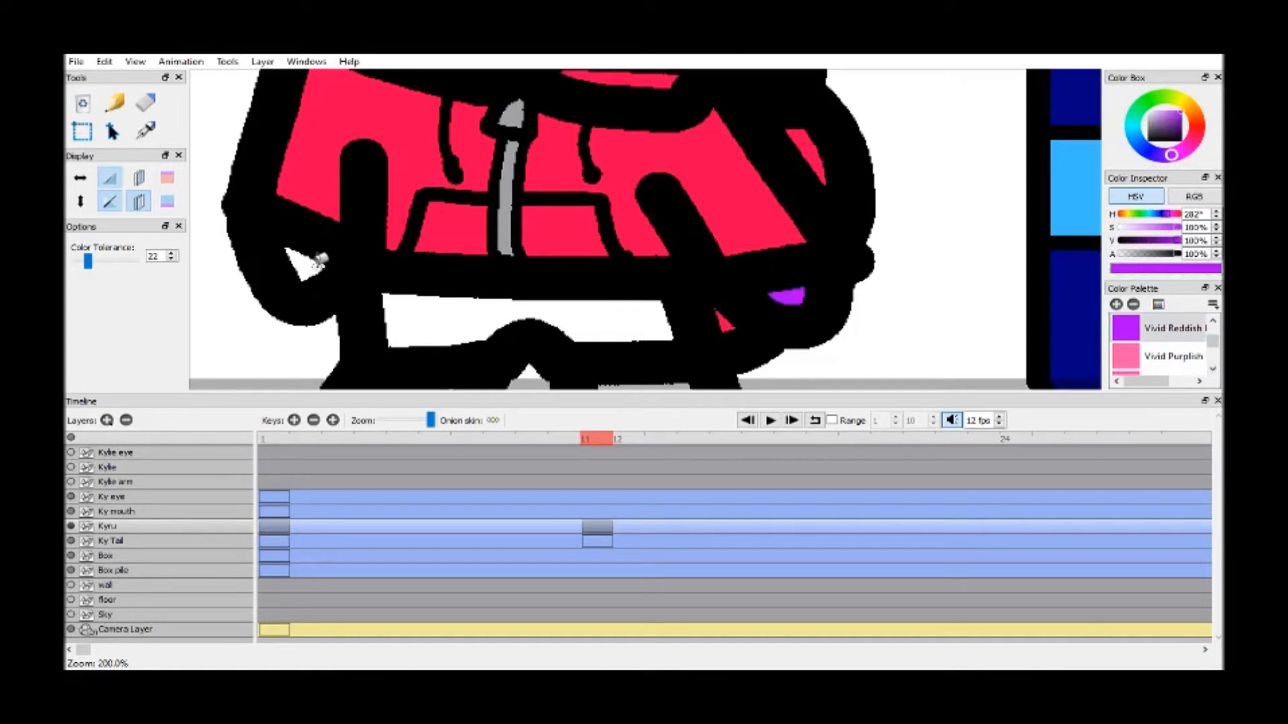
pyautogui.click(305, 265)
# Fill the inside of both feet with the same purple
pyautogui.scroll(-1, 501, 273)
pyautogui.press('k')
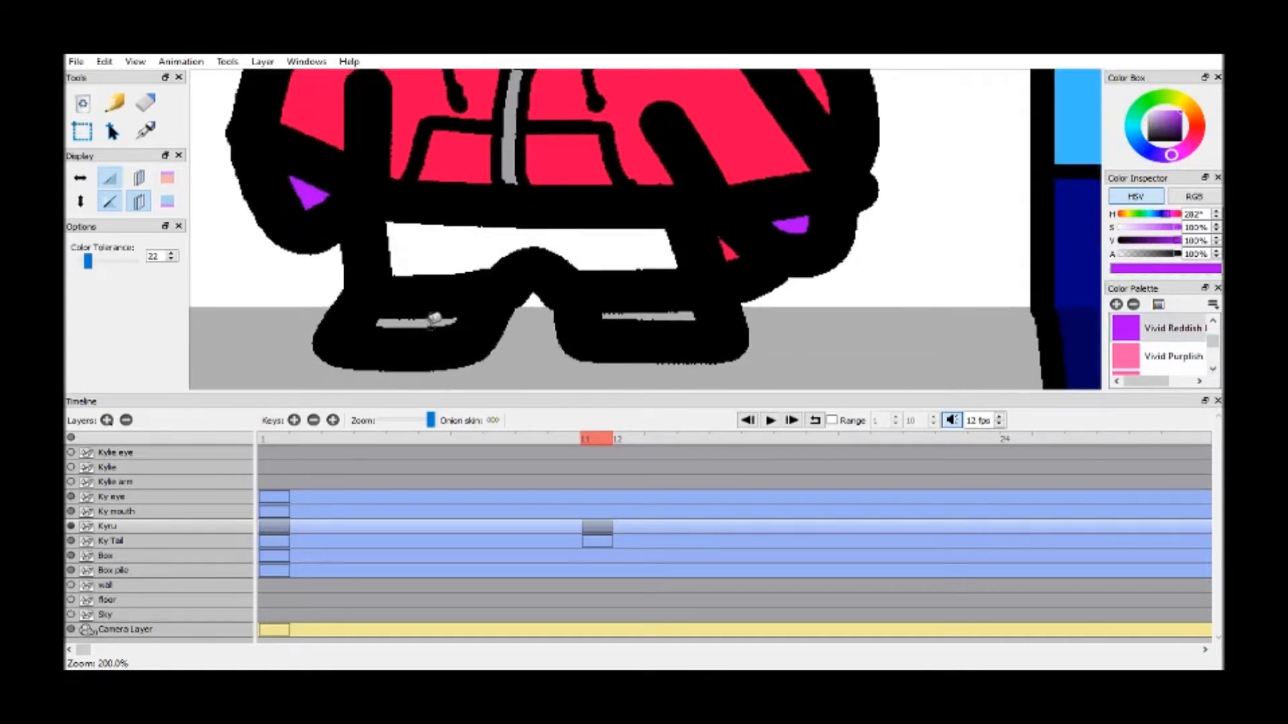
pyautogui.click(429, 317)
pyautogui.click(651, 314)
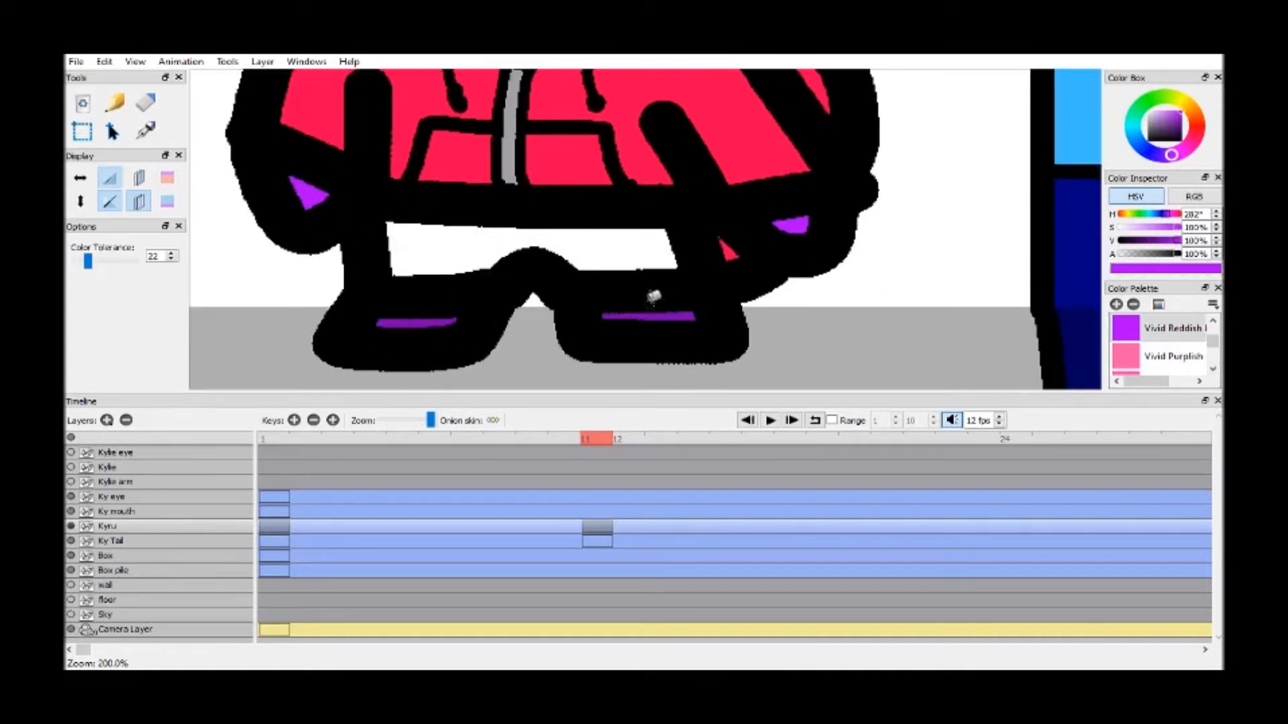
# Fill the head and the ear farther from the boxes with the same purple
pyautogui.press('h')
pyautogui.moveTo(577, 138); pyautogui.dragTo(587, 180)
pyautogui.scroll(4, 582, 269)
pyautogui.press('k')
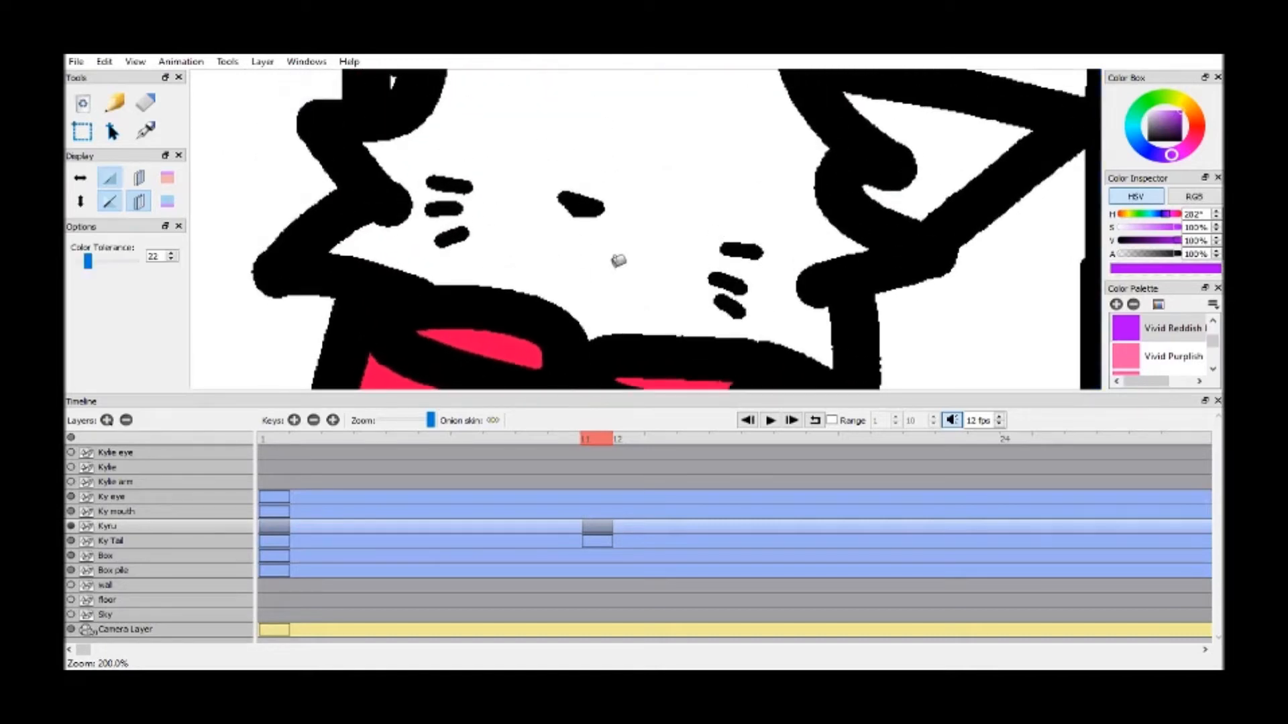
pyautogui.click(684, 180)
pyautogui.press('h')
pyautogui.moveTo(670, 143)
pyautogui.mouseDown()
pyautogui.moveTo(724, 306)
pyautogui.moveTo(796, 358)
pyautogui.mouseUp()
pyautogui.press('k')
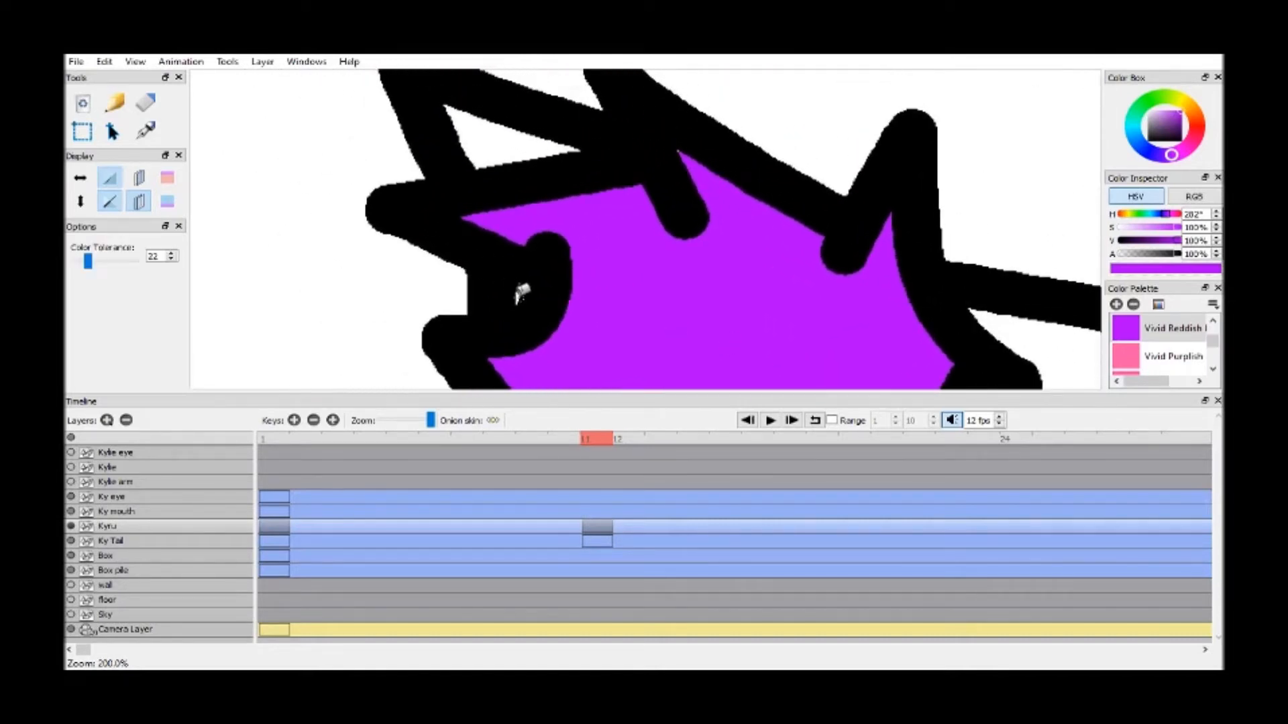
pyautogui.click(509, 135)
# Fill the ear that points toward the boxes with the same purple
pyautogui.press('h')
pyautogui.moveTo(762, 279); pyautogui.dragTo(743, 320)
pyautogui.scroll(4, 743, 245)
pyautogui.moveTo(742, 246); pyautogui.dragTo(633, 356)
pyautogui.press('k')
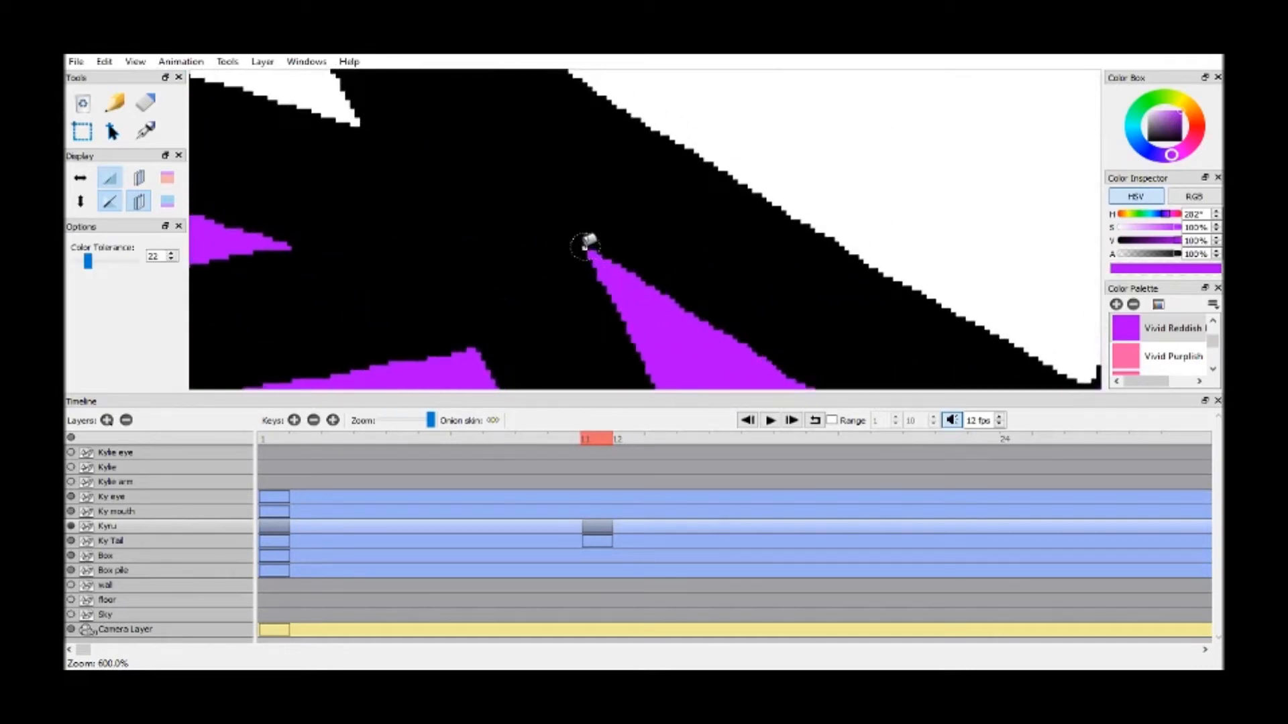
pyautogui.scroll(-1, 632, 230)
pyautogui.press('h')
pyautogui.scroll(-2, 774, 299)
pyautogui.moveTo(758, 295)
pyautogui.mouseDown()
pyautogui.moveTo(715, 252)
pyautogui.moveTo(477, 187)
pyautogui.moveTo(433, 116)
pyautogui.mouseUp()
pyautogui.press('k')
pyautogui.click(630, 225)
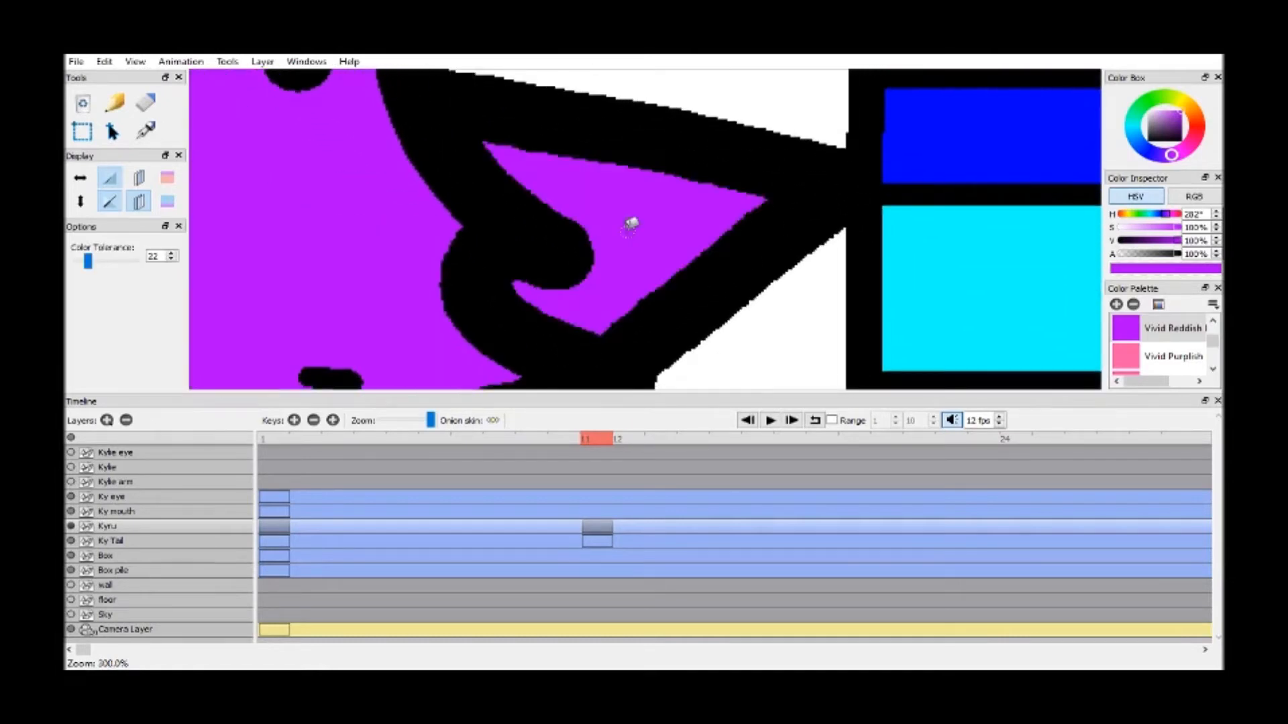
# Fill the shorts between the jacket hem and the feet with the Blue swatch
pyautogui.scroll(-2, 632, 215)
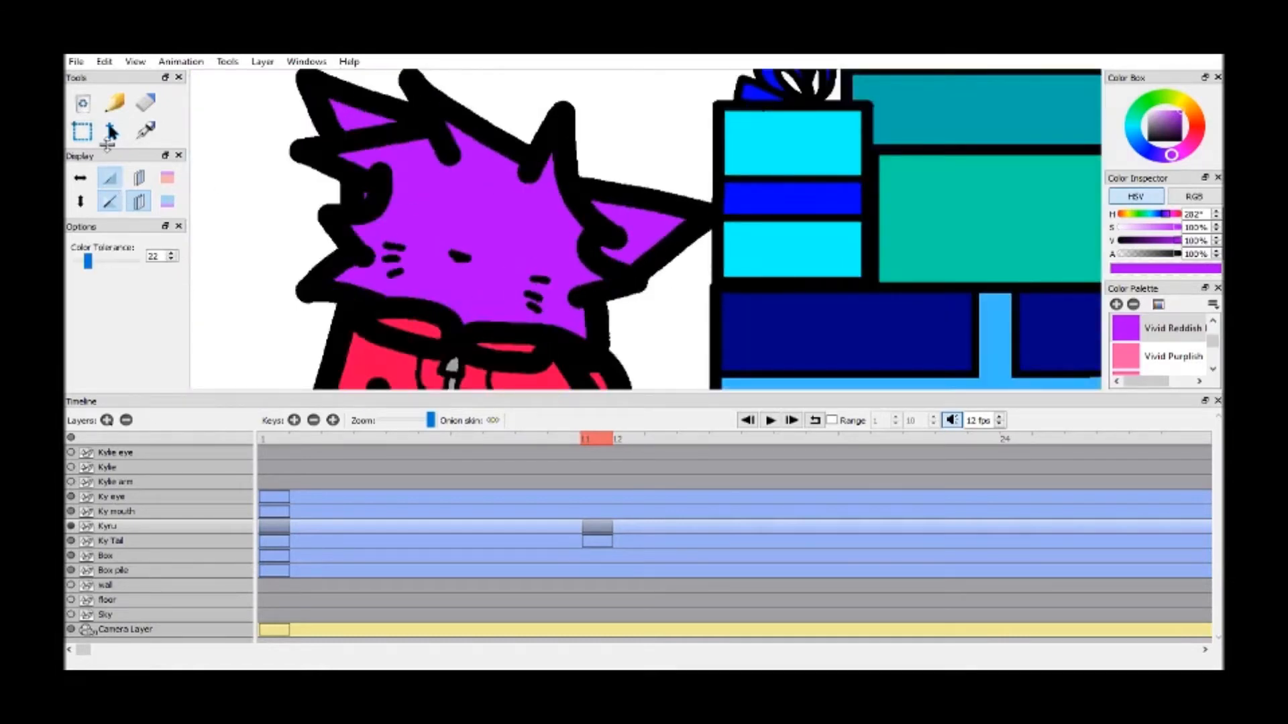
pyautogui.moveTo(107, 144); pyautogui.dragTo(106, 205)
pyautogui.click(96, 166)
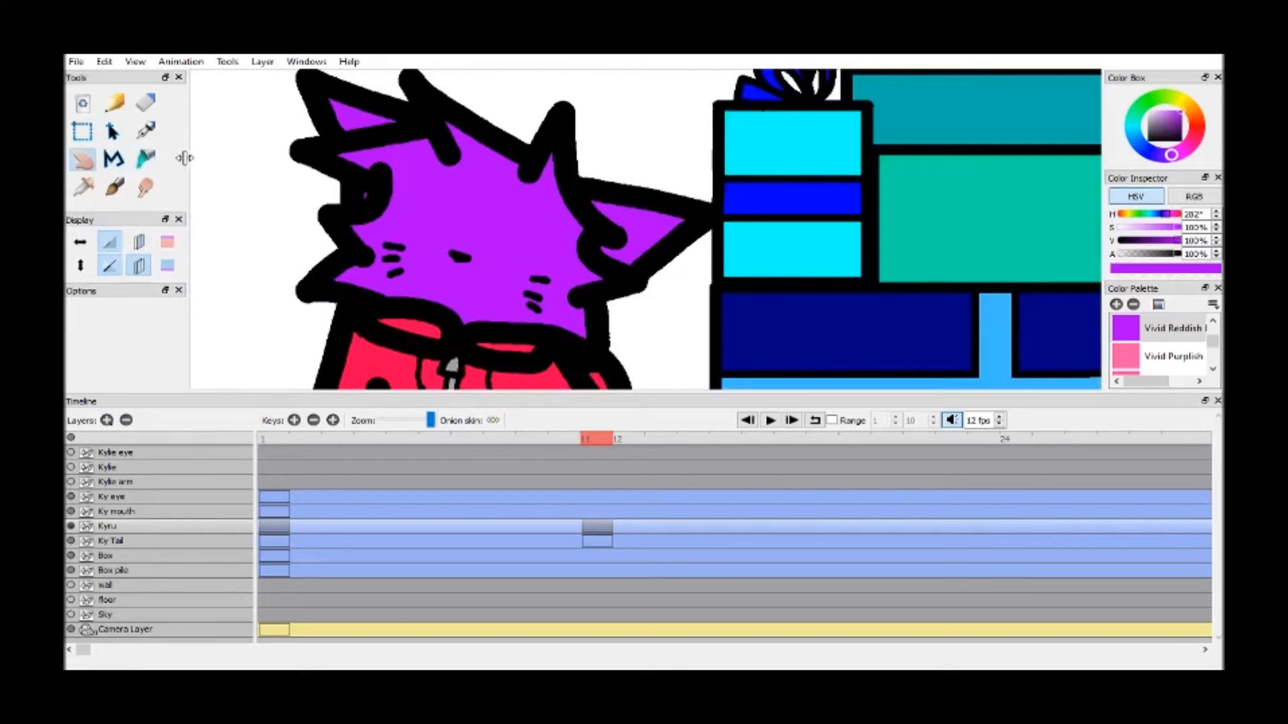
pyautogui.moveTo(189, 158); pyautogui.dragTo(176, 158)
pyautogui.scroll(5, 694, 190)
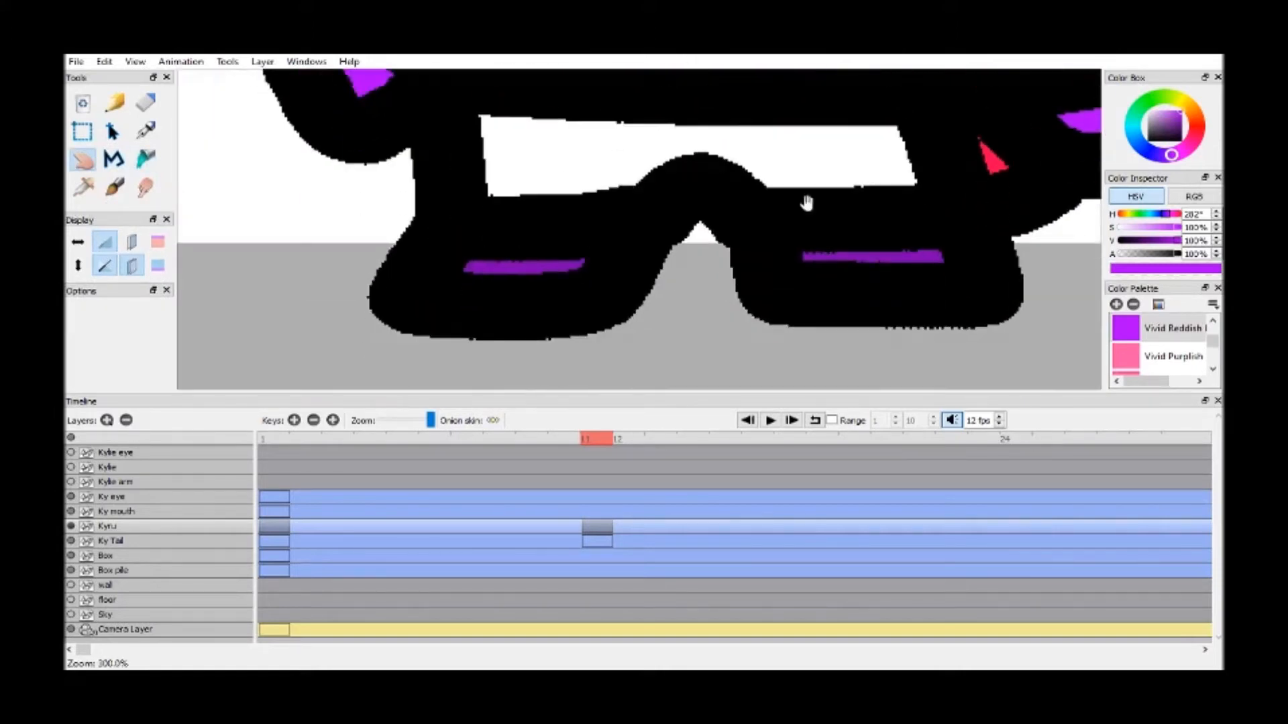
pyautogui.click(1213, 321)
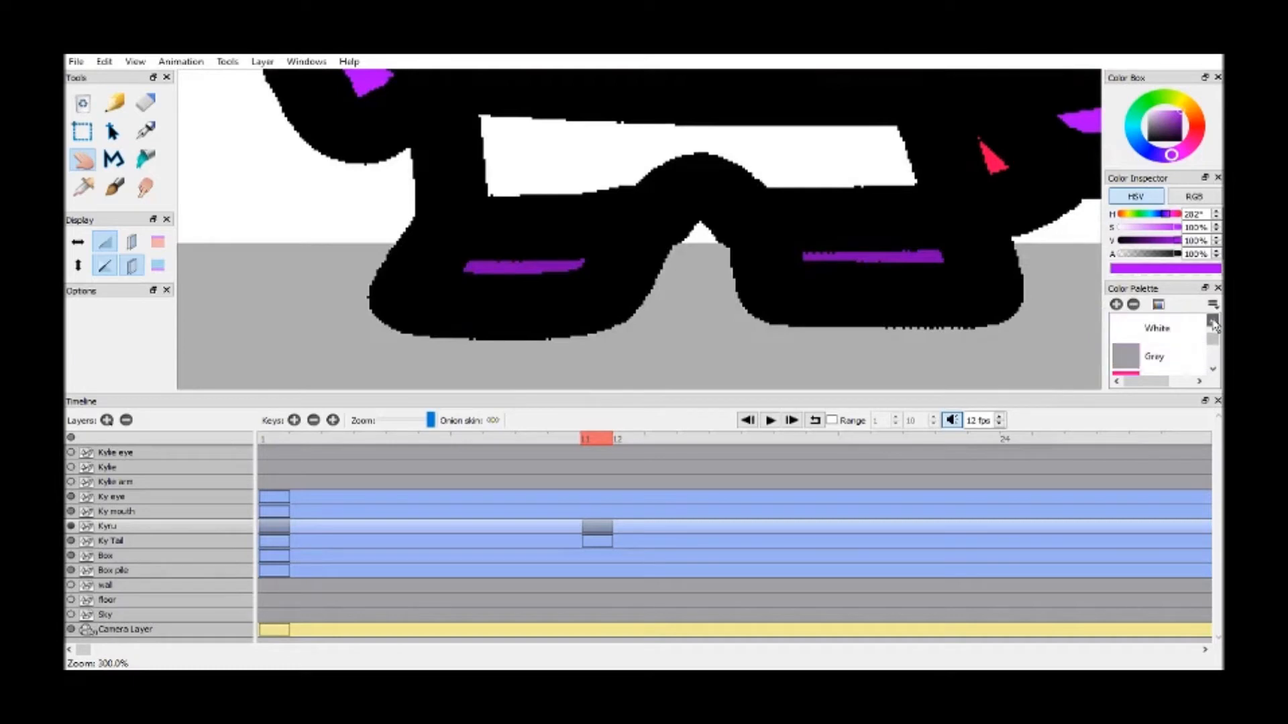
pyautogui.click(1212, 320)
pyautogui.click(1154, 328)
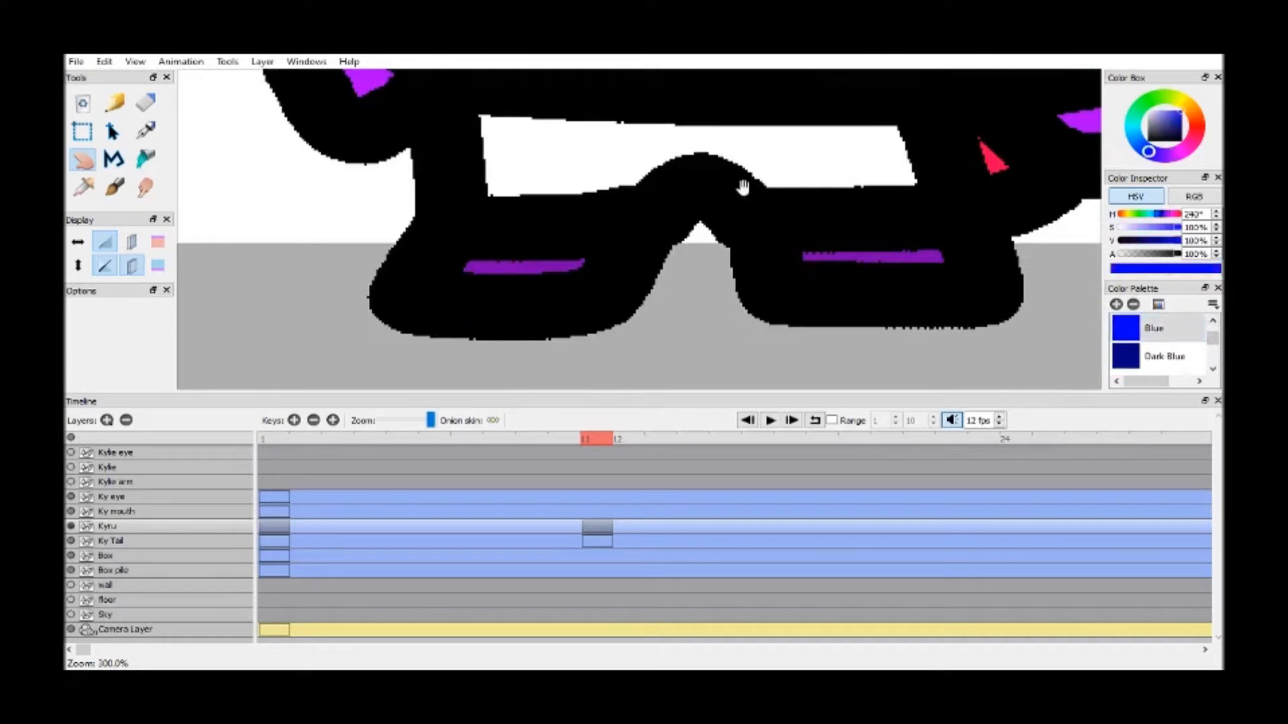
pyautogui.click(824, 147)
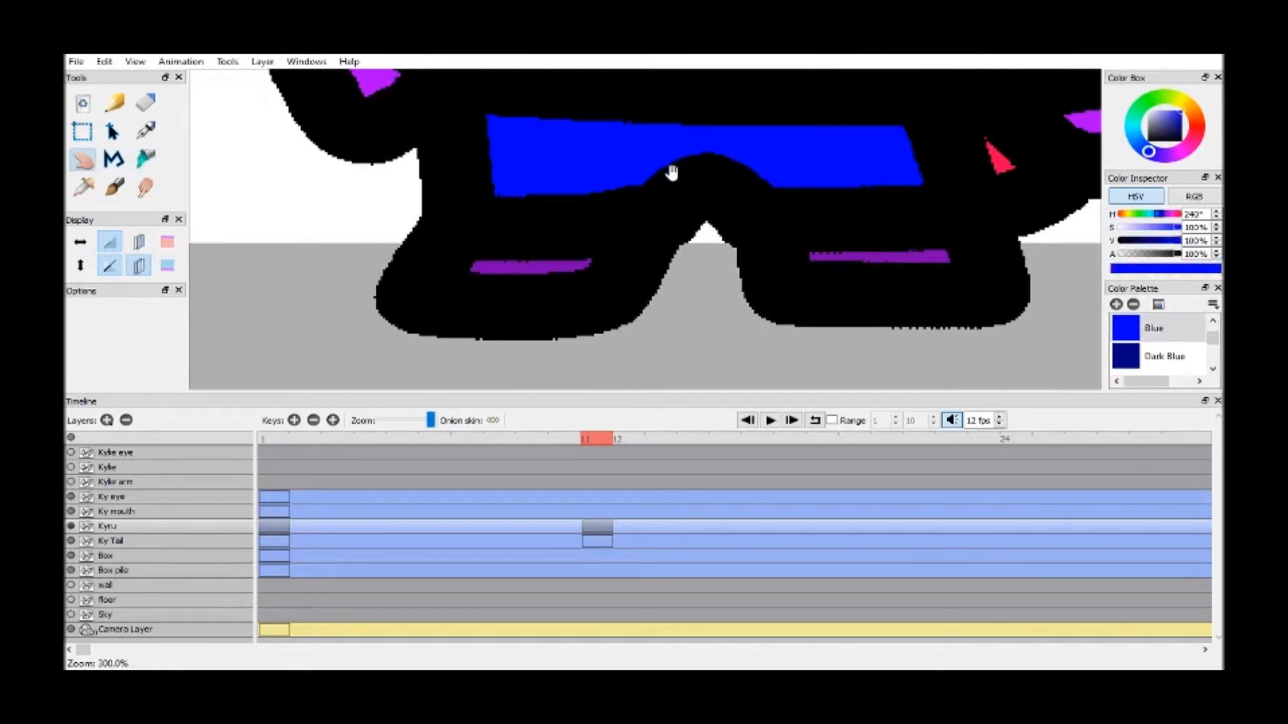
# Look over the whole coloured Kyru pose at frame 11 and its position beside the boxes
pyautogui.scroll(-2, 672, 172)
pyautogui.moveTo(673, 161); pyautogui.dragTo(664, 352)
pyautogui.moveTo(670, 180); pyautogui.dragTo(653, 346)
pyautogui.moveTo(656, 149); pyautogui.dragTo(651, 212)
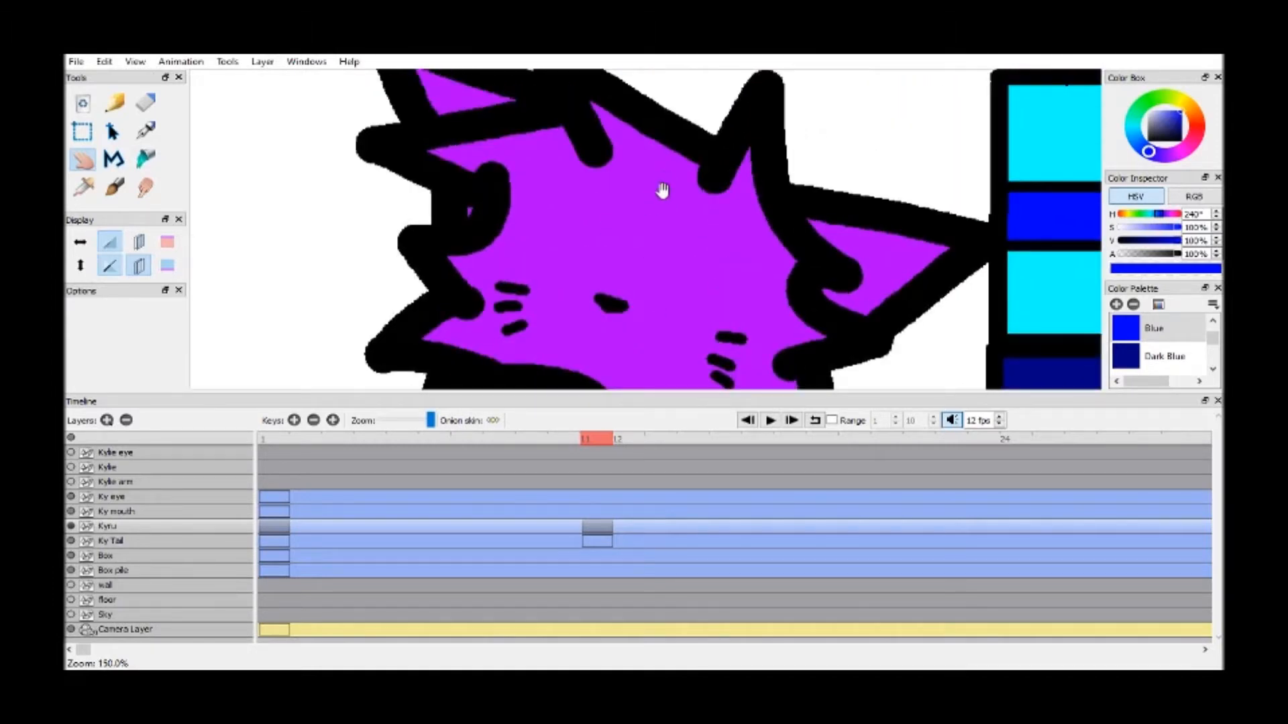
pyautogui.scroll(-2, 696, 315)
pyautogui.moveTo(696, 315); pyautogui.dragTo(674, 248)
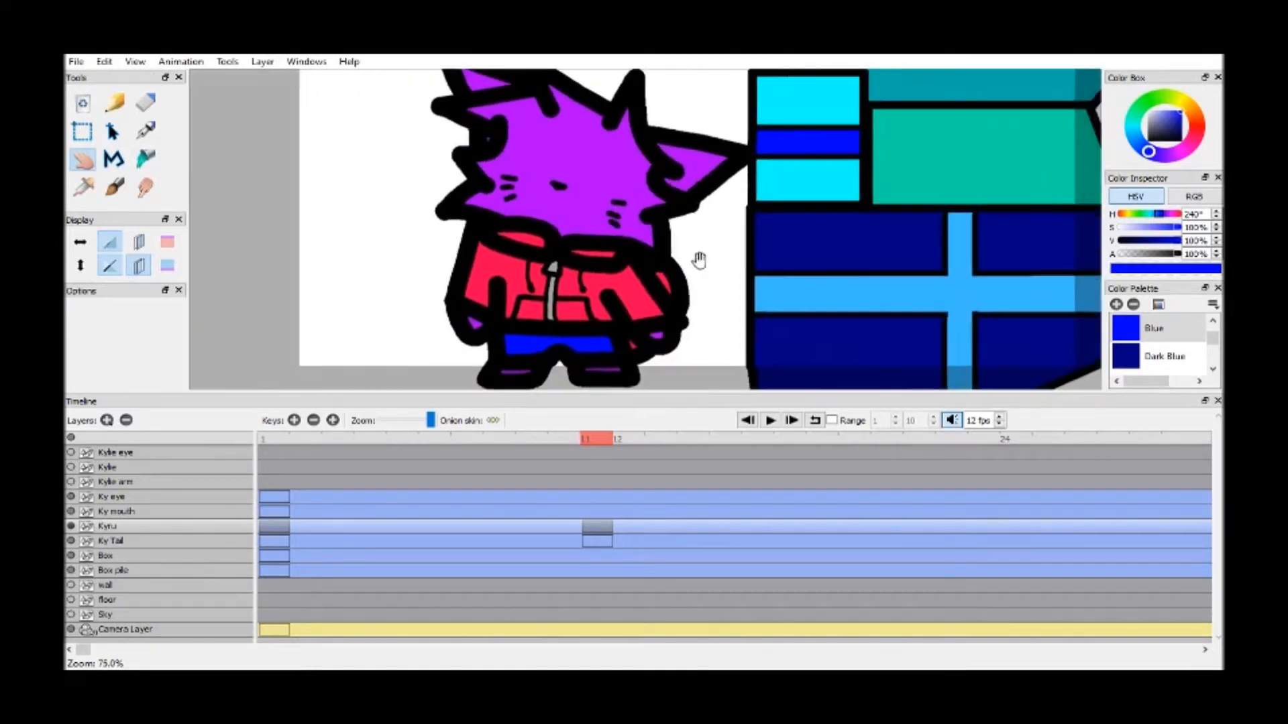
pyautogui.moveTo(189, 141); pyautogui.dragTo(177, 141)
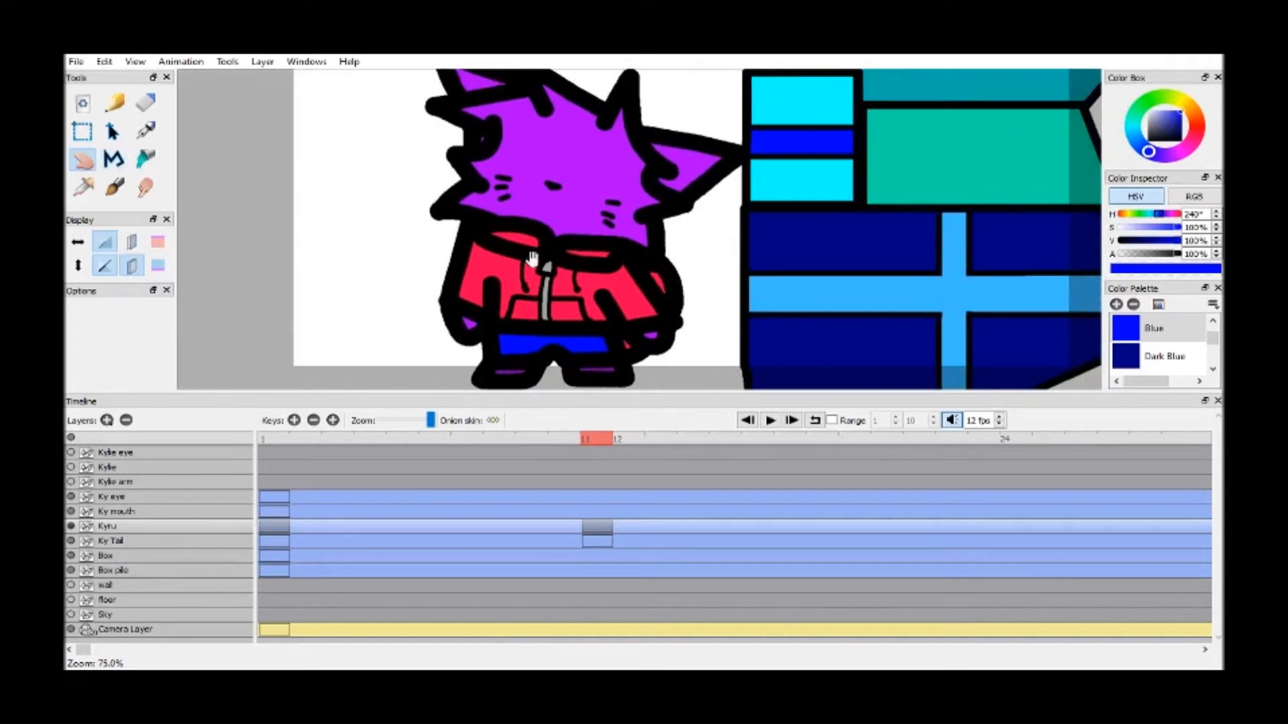
pyautogui.moveTo(731, 289); pyautogui.dragTo(727, 272)
pyautogui.scroll(-1, 800, 245)
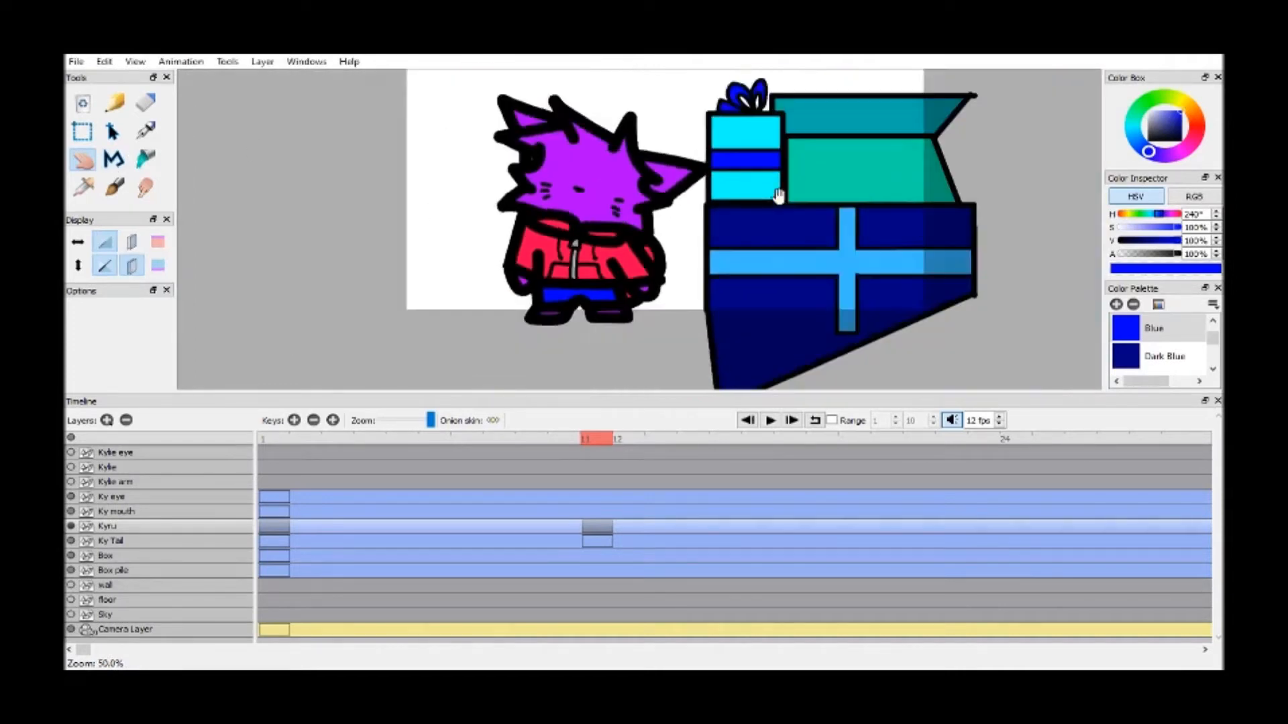
pyautogui.moveTo(776, 195); pyautogui.dragTo(776, 205)
# Add a new key to the Kyru layer at frame 12 and show the previous frame as onion skin
pyautogui.click(770, 421)
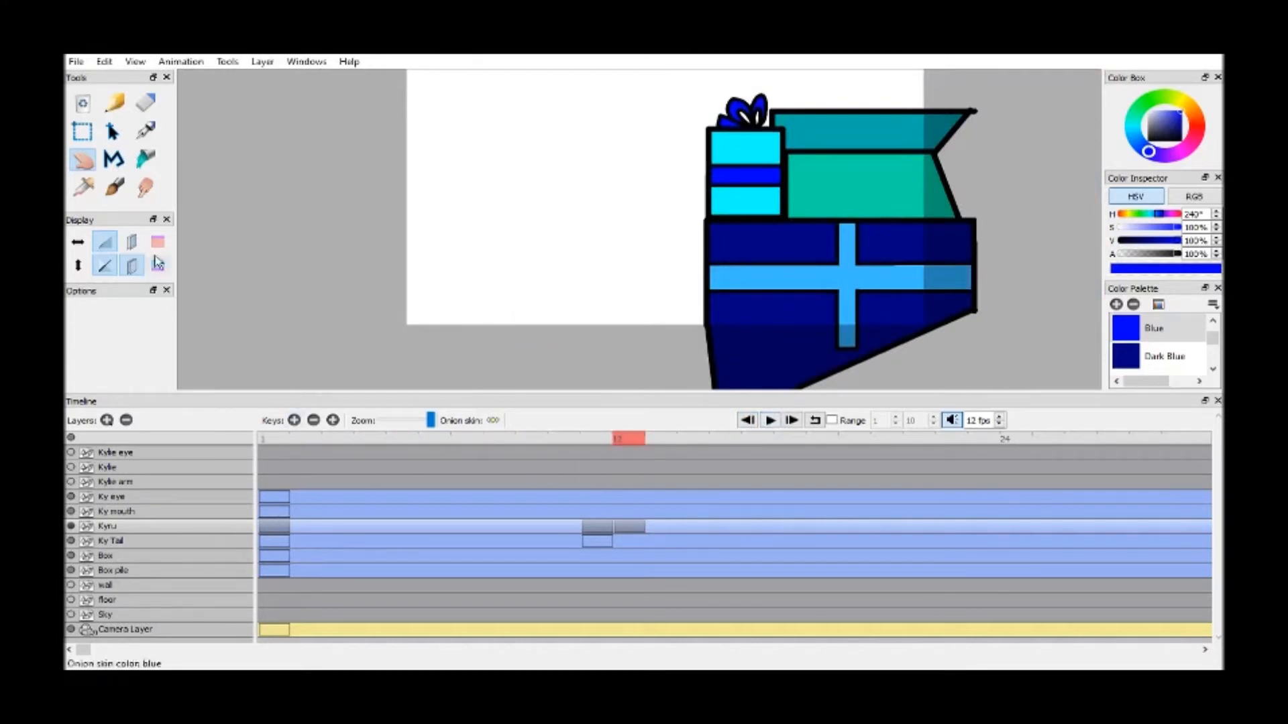
pyautogui.click(294, 423)
pyautogui.moveTo(617, 238); pyautogui.dragTo(656, 290)
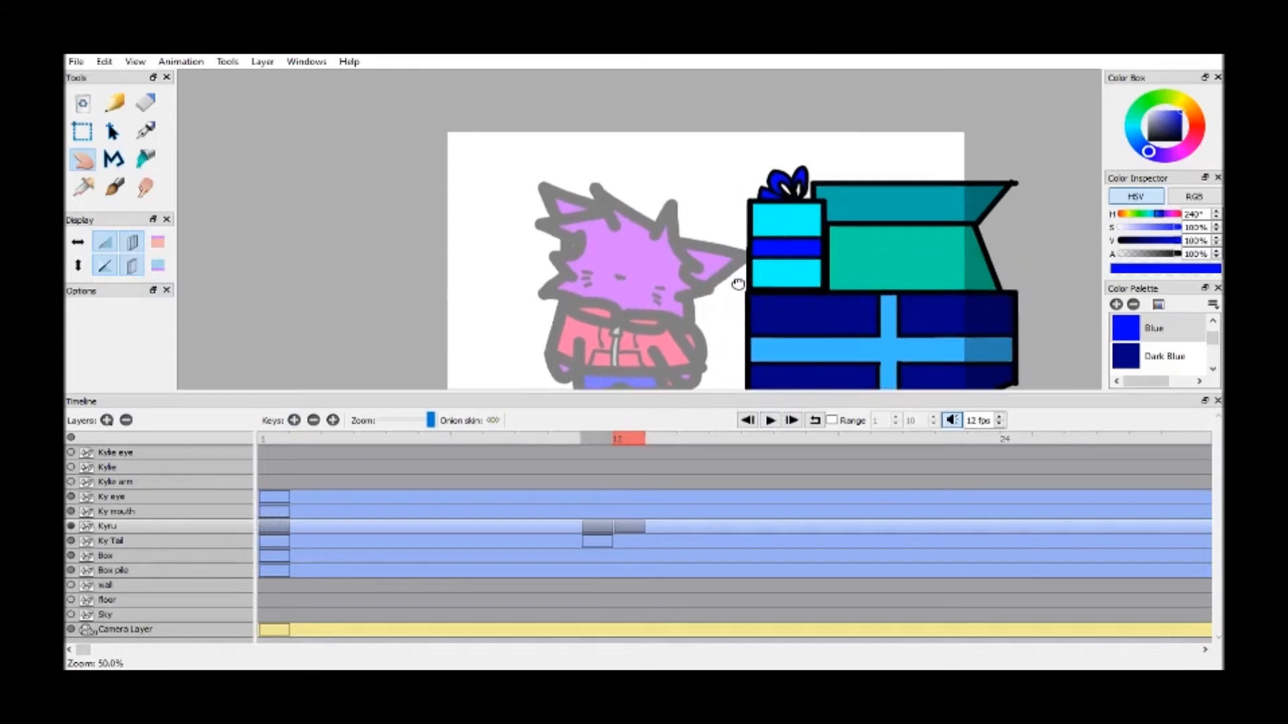
# With a black brush of width 30, trace the cheek fur, lower edge of the head and hood collar over the onion skin
pyautogui.scroll(2, 820, 221)
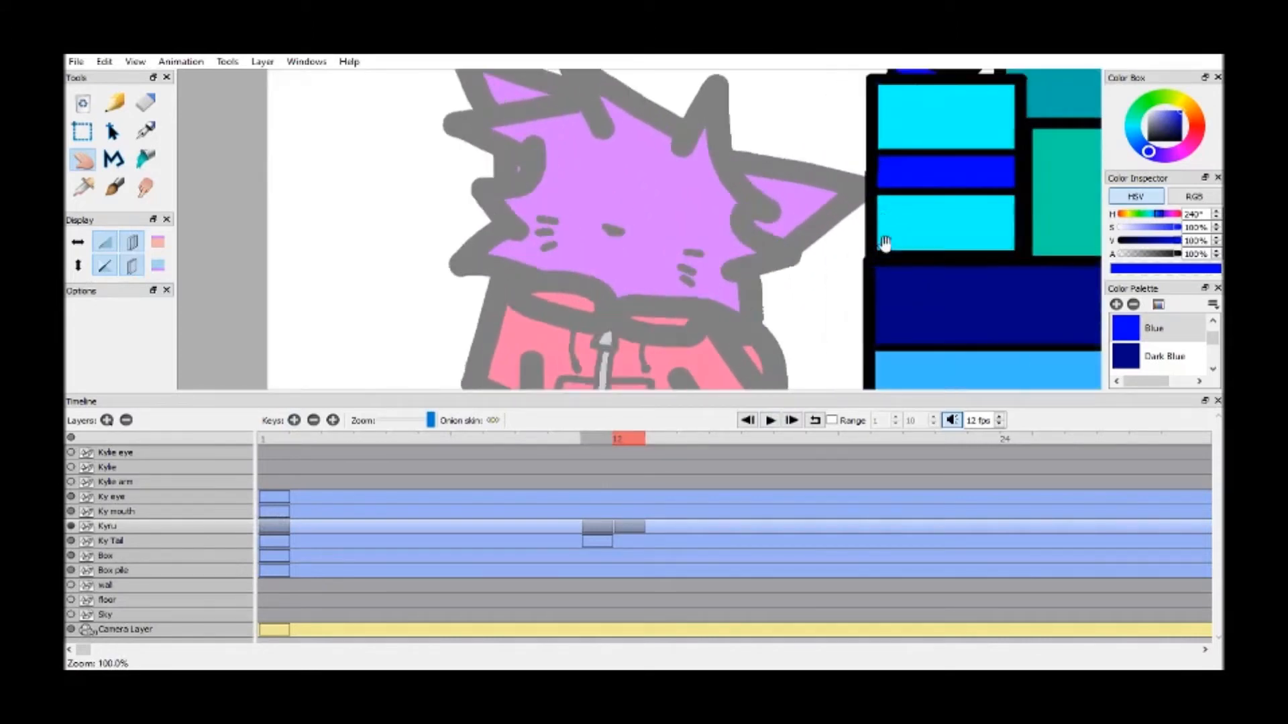
pyautogui.moveTo(883, 223); pyautogui.dragTo(875, 258)
pyautogui.scroll(2, 1189, 359)
pyautogui.click(1171, 328)
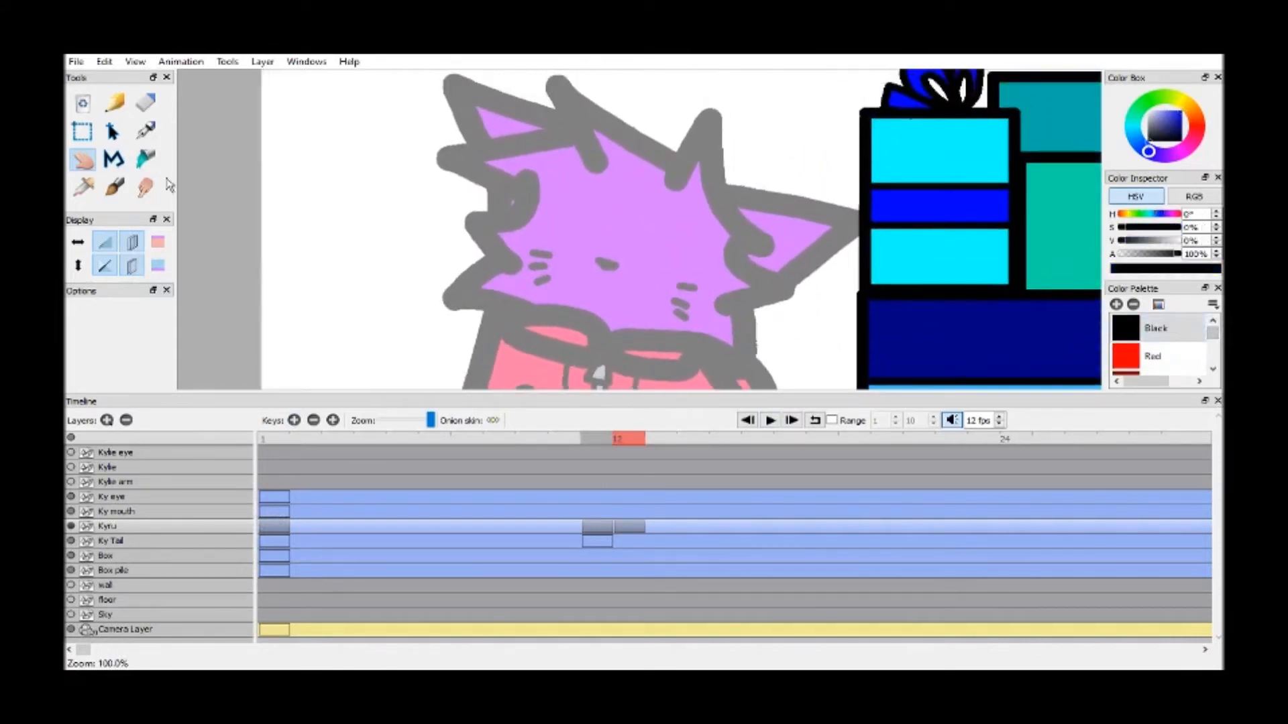
pyautogui.click(121, 187)
pyautogui.write('30.00')
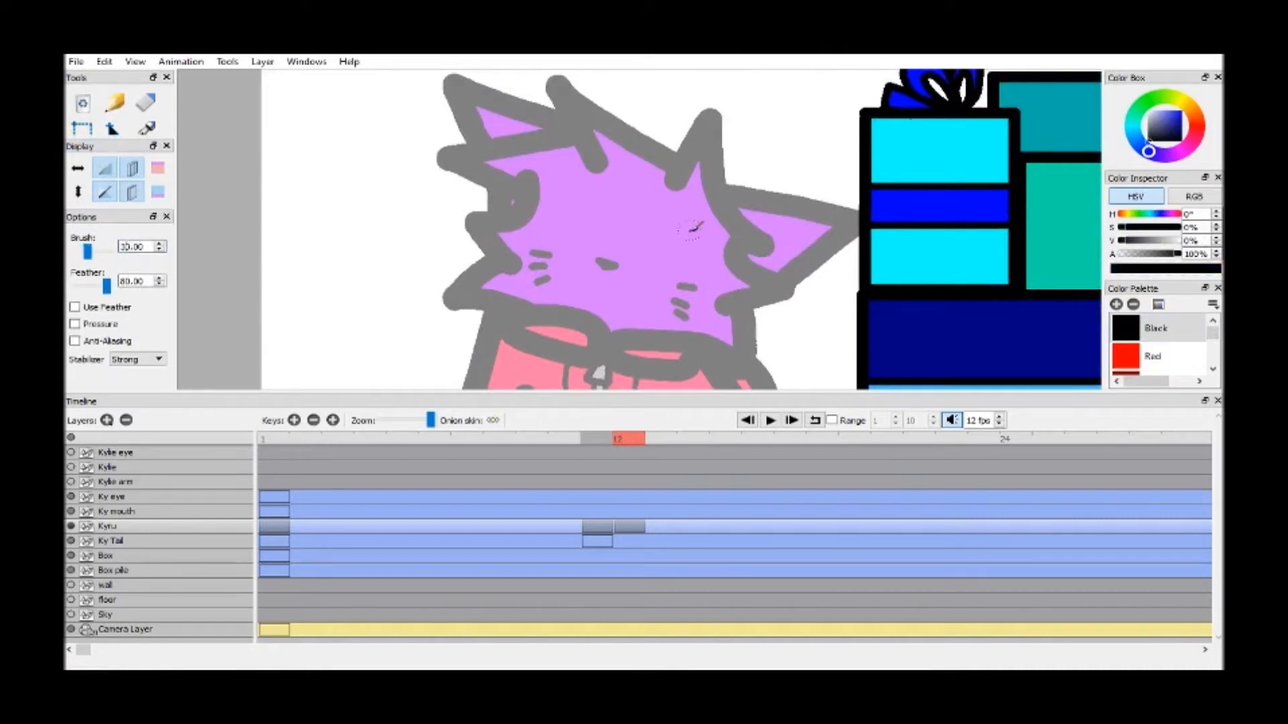
pyautogui.moveTo(748, 238)
pyautogui.mouseDown()
pyautogui.moveTo(751, 270)
pyautogui.moveTo(785, 289)
pyautogui.moveTo(728, 305)
pyautogui.moveTo(744, 307)
pyautogui.moveTo(742, 362)
pyautogui.moveTo(694, 338)
pyautogui.moveTo(618, 338)
pyautogui.mouseUp()
pyautogui.moveTo(530, 176)
pyautogui.mouseDown()
pyautogui.moveTo(517, 215)
pyautogui.moveTo(476, 225)
pyautogui.moveTo(503, 264)
pyautogui.moveTo(458, 300)
pyautogui.moveTo(575, 321)
pyautogui.moveTo(601, 330)
pyautogui.moveTo(604, 348)
pyautogui.moveTo(545, 346)
pyautogui.moveTo(498, 315)
pyautogui.moveTo(597, 336)
pyautogui.moveTo(612, 344)
pyautogui.moveTo(605, 357)
pyautogui.moveTo(629, 365)
pyautogui.moveTo(697, 353)
pyautogui.mouseUp()
# Trace the hair spikes, top of the head and both ears in black over the onion skin
pyautogui.press('space')
pyautogui.moveTo(665, 185)
pyautogui.mouseDown()
pyautogui.moveTo(604, 221)
pyautogui.moveTo(525, 222)
pyautogui.mouseUp()
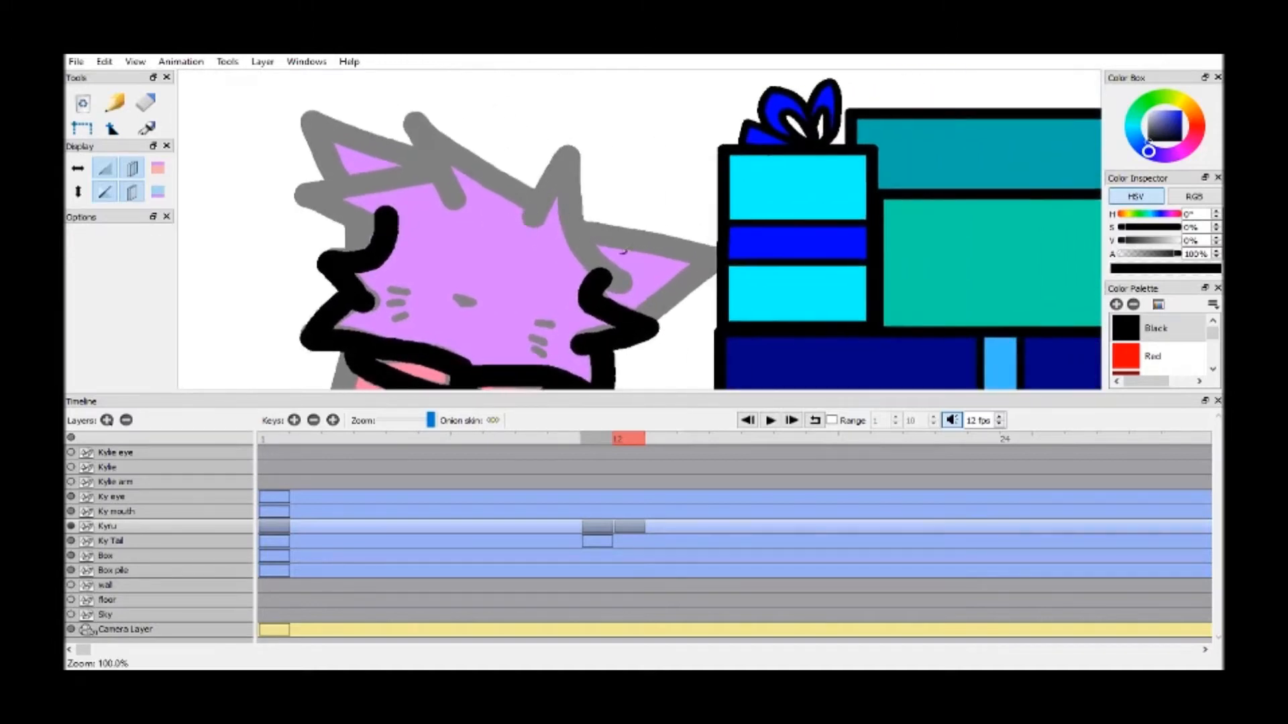
pyautogui.moveTo(599, 280)
pyautogui.mouseDown()
pyautogui.moveTo(575, 156)
pyautogui.moveTo(534, 217)
pyautogui.moveTo(527, 194)
pyautogui.moveTo(410, 118)
pyautogui.moveTo(459, 215)
pyautogui.mouseUp()
pyautogui.moveTo(430, 164)
pyautogui.mouseDown()
pyautogui.moveTo(288, 198)
pyautogui.moveTo(362, 228)
pyautogui.moveTo(389, 178)
pyautogui.moveTo(352, 131)
pyautogui.moveTo(305, 115)
pyautogui.moveTo(383, 247)
pyautogui.mouseUp()
pyautogui.moveTo(590, 232)
pyautogui.mouseDown()
pyautogui.moveTo(735, 252)
pyautogui.moveTo(643, 317)
pyautogui.mouseUp()
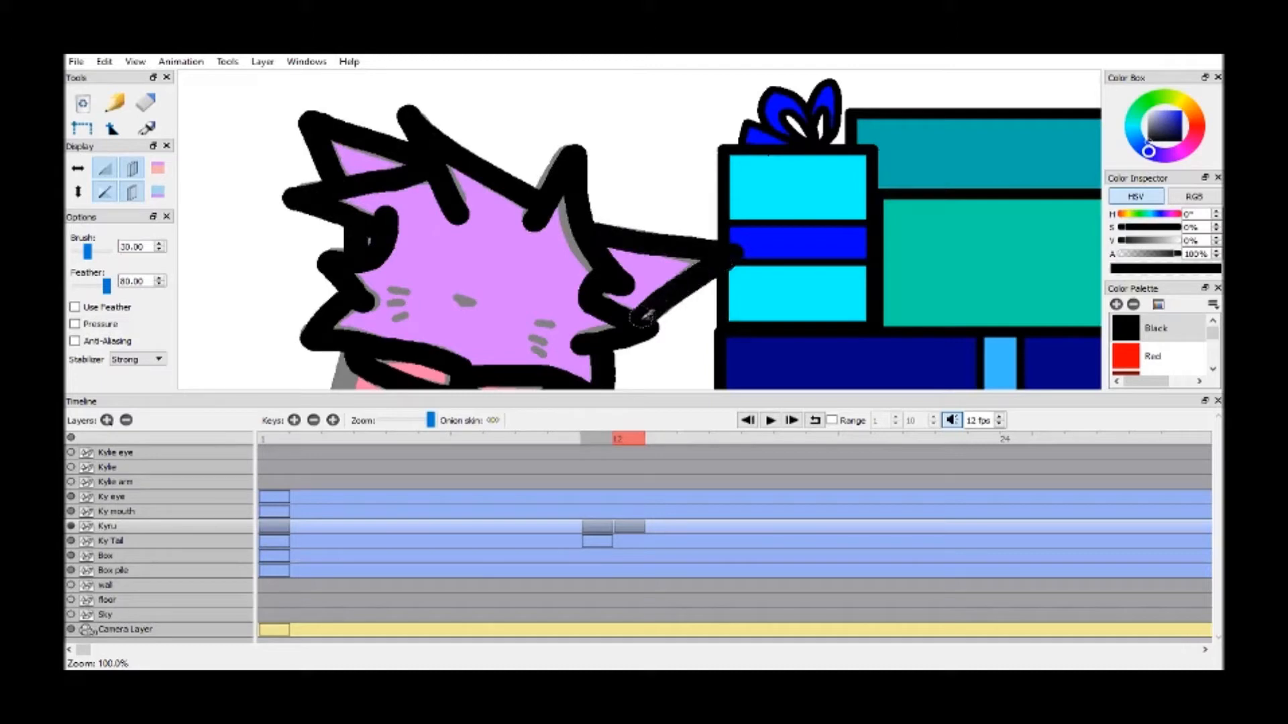
# Trace the jacket's sides, front sleeve lines and bottom hem in black, redoing the hem stroke once
pyautogui.press('space')
pyautogui.moveTo(532, 322); pyautogui.dragTo(570, 202)
pyautogui.moveTo(556, 308); pyautogui.dragTo(667, 206)
pyautogui.press('space')
pyautogui.moveTo(699, 151)
pyautogui.mouseDown()
pyautogui.moveTo(664, 200)
pyautogui.moveTo(710, 253)
pyautogui.moveTo(643, 267)
pyautogui.moveTo(611, 220)
pyautogui.mouseUp()
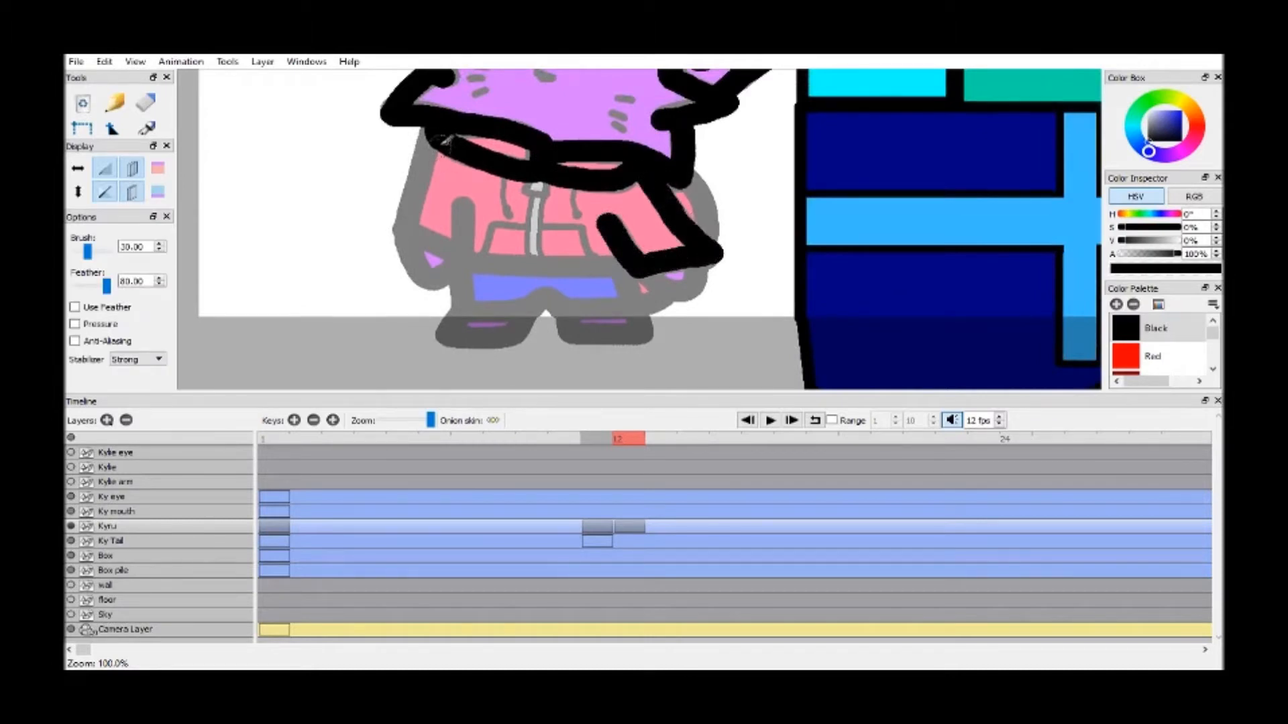
pyautogui.moveTo(433, 127)
pyautogui.mouseDown()
pyautogui.moveTo(409, 226)
pyautogui.moveTo(456, 253)
pyautogui.moveTo(462, 196)
pyautogui.mouseUp()
pyautogui.moveTo(458, 255); pyautogui.dragTo(633, 269)
pyautogui.hotkey('ctrl', 'z')
pyautogui.moveTo(460, 258)
pyautogui.mouseDown()
pyautogui.moveTo(621, 261)
pyautogui.moveTo(681, 289)
pyautogui.moveTo(697, 267)
pyautogui.mouseUp()
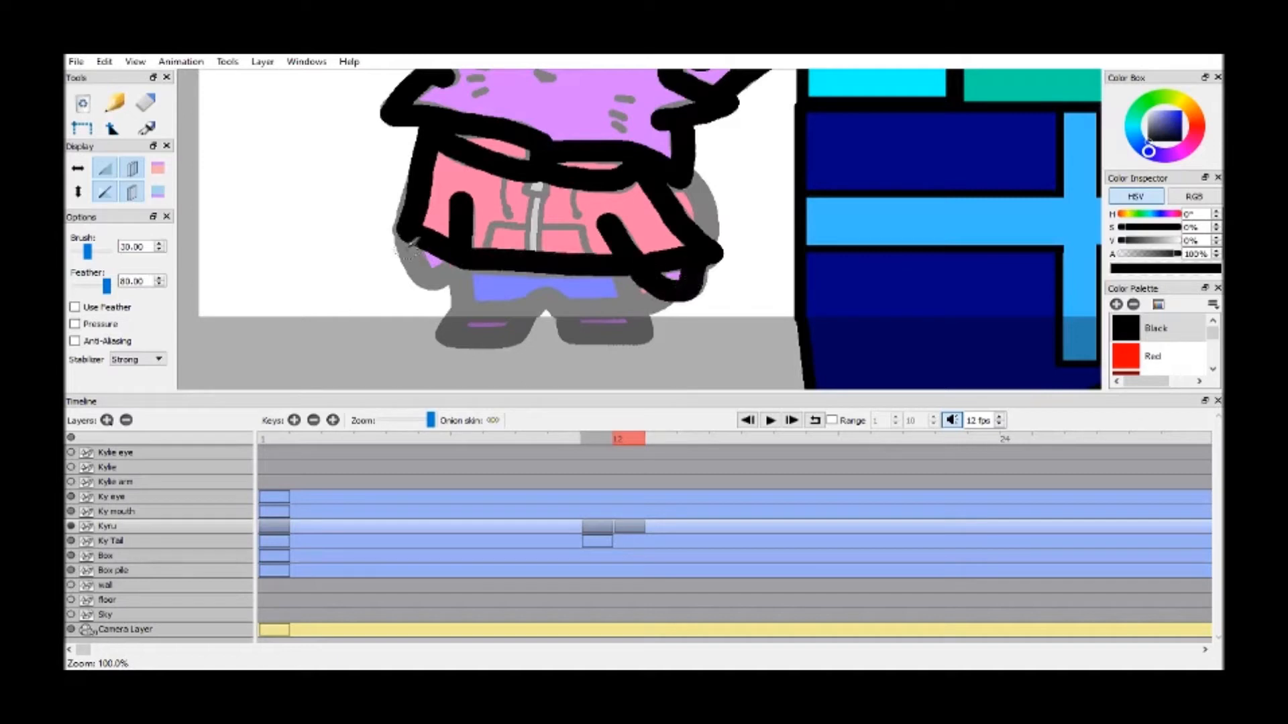
# Trace the remaining hand, the shorts, the outer sleeve nearer the boxes and both feet in black
pyautogui.moveTo(414, 235)
pyautogui.mouseDown()
pyautogui.moveTo(429, 281)
pyautogui.moveTo(448, 263)
pyautogui.moveTo(462, 275)
pyautogui.moveTo(463, 259)
pyautogui.moveTo(462, 305)
pyautogui.moveTo(524, 306)
pyautogui.moveTo(554, 289)
pyautogui.moveTo(561, 307)
pyautogui.moveTo(637, 303)
pyautogui.moveTo(630, 272)
pyautogui.mouseUp()
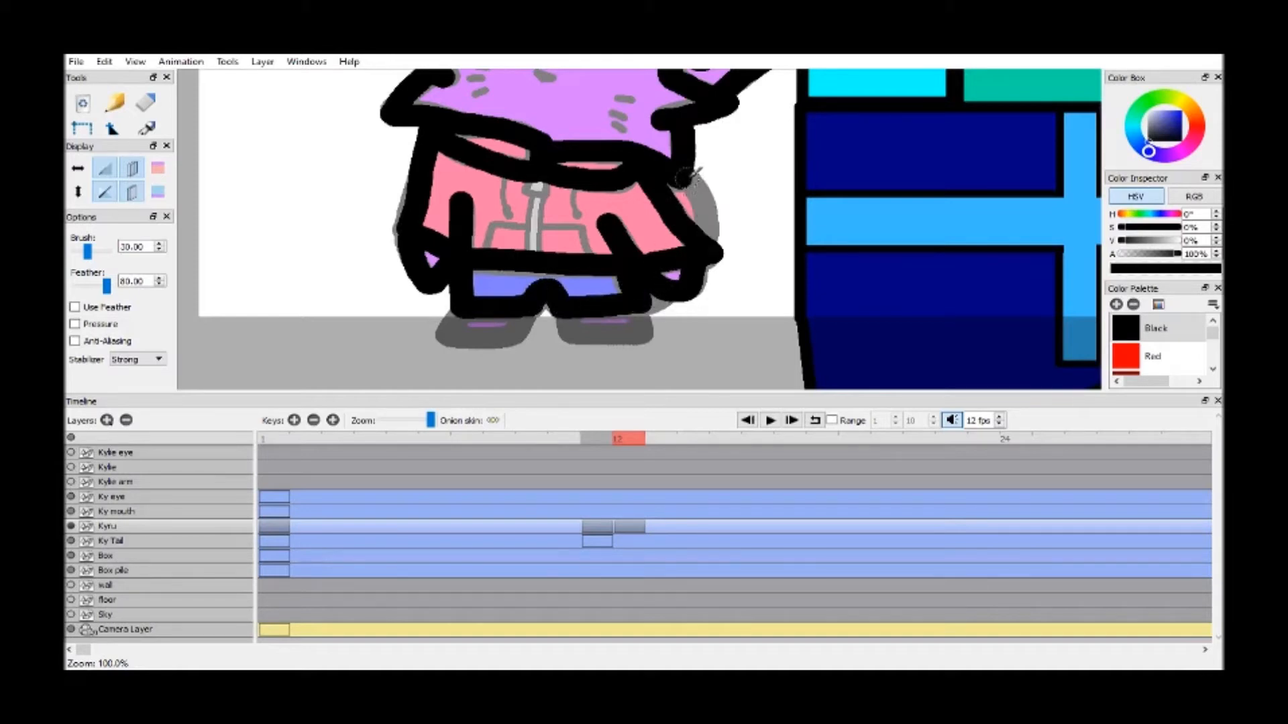
pyautogui.moveTo(697, 190); pyautogui.dragTo(704, 233)
pyautogui.moveTo(463, 310)
pyautogui.mouseDown()
pyautogui.moveTo(443, 339)
pyautogui.moveTo(499, 345)
pyautogui.moveTo(540, 307)
pyautogui.mouseUp()
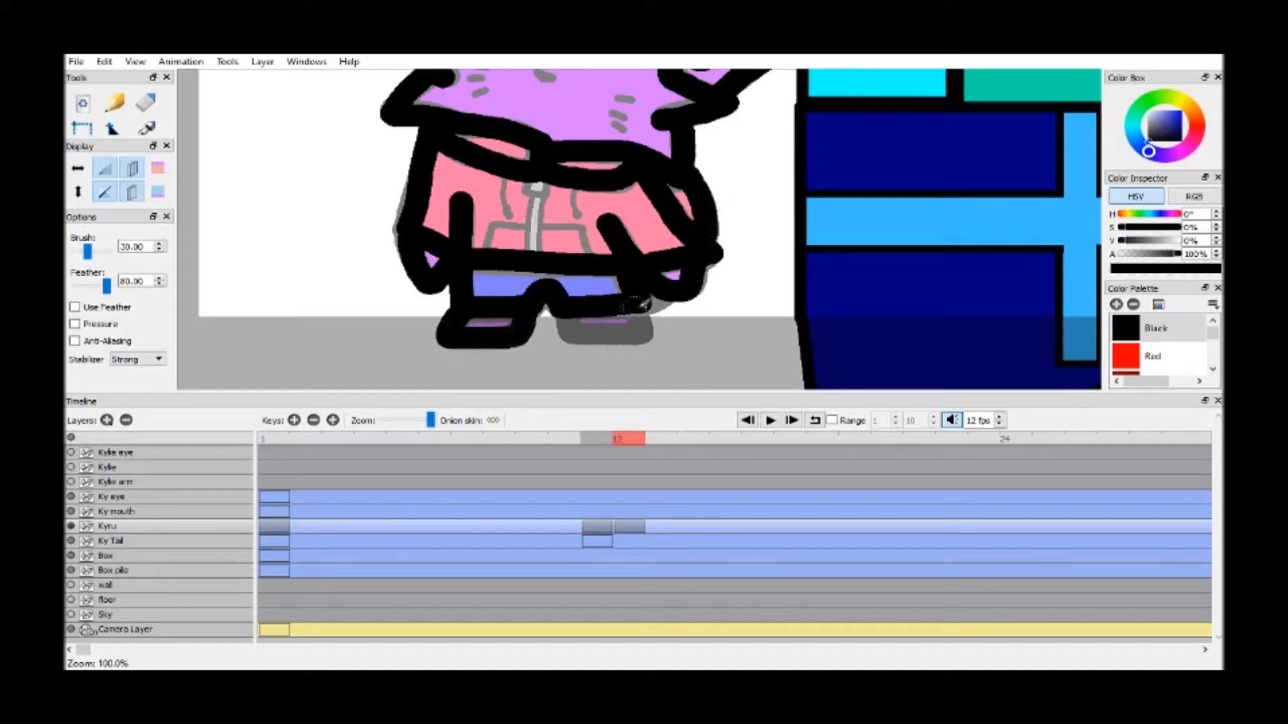
pyautogui.moveTo(640, 306)
pyautogui.mouseDown()
pyautogui.moveTo(647, 342)
pyautogui.moveTo(576, 346)
pyautogui.moveTo(563, 305)
pyautogui.mouseUp()
# Set the brush width to 10 and outline the zipper pull beneath the hood collar
pyautogui.press('space')
pyautogui.moveTo(532, 190); pyautogui.dragTo(682, 218)
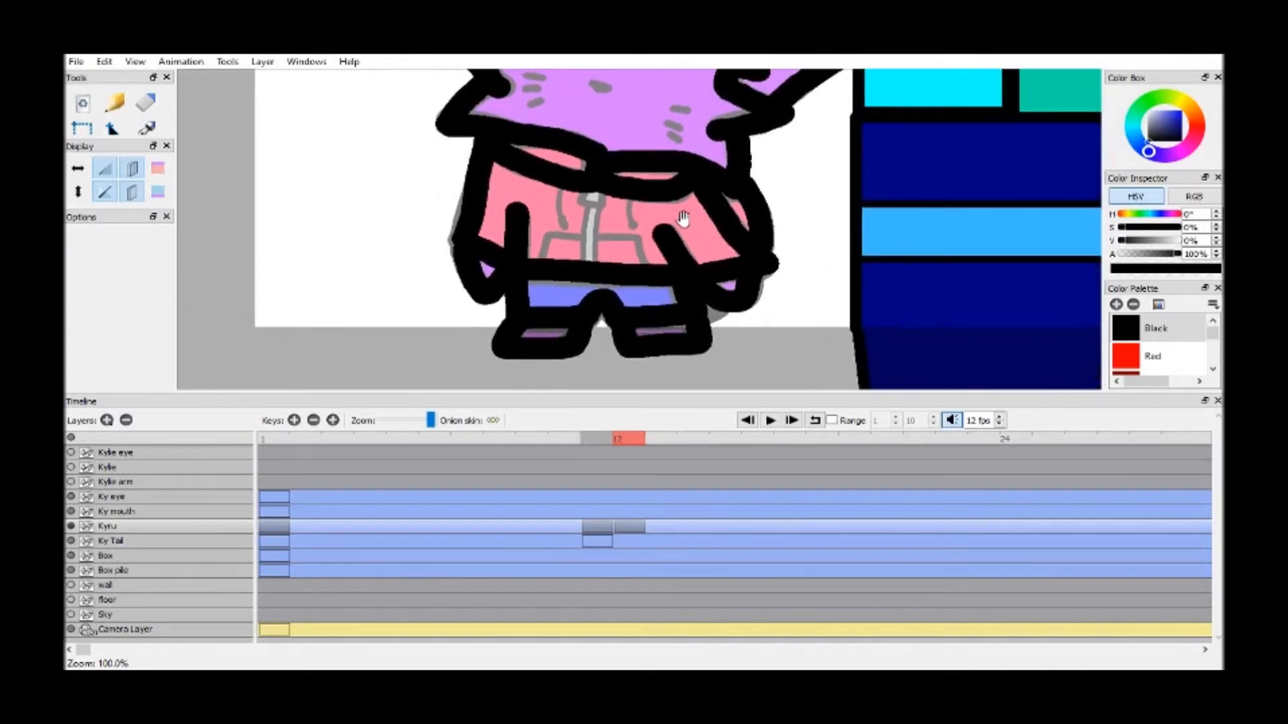
pyautogui.scroll(3, 683, 219)
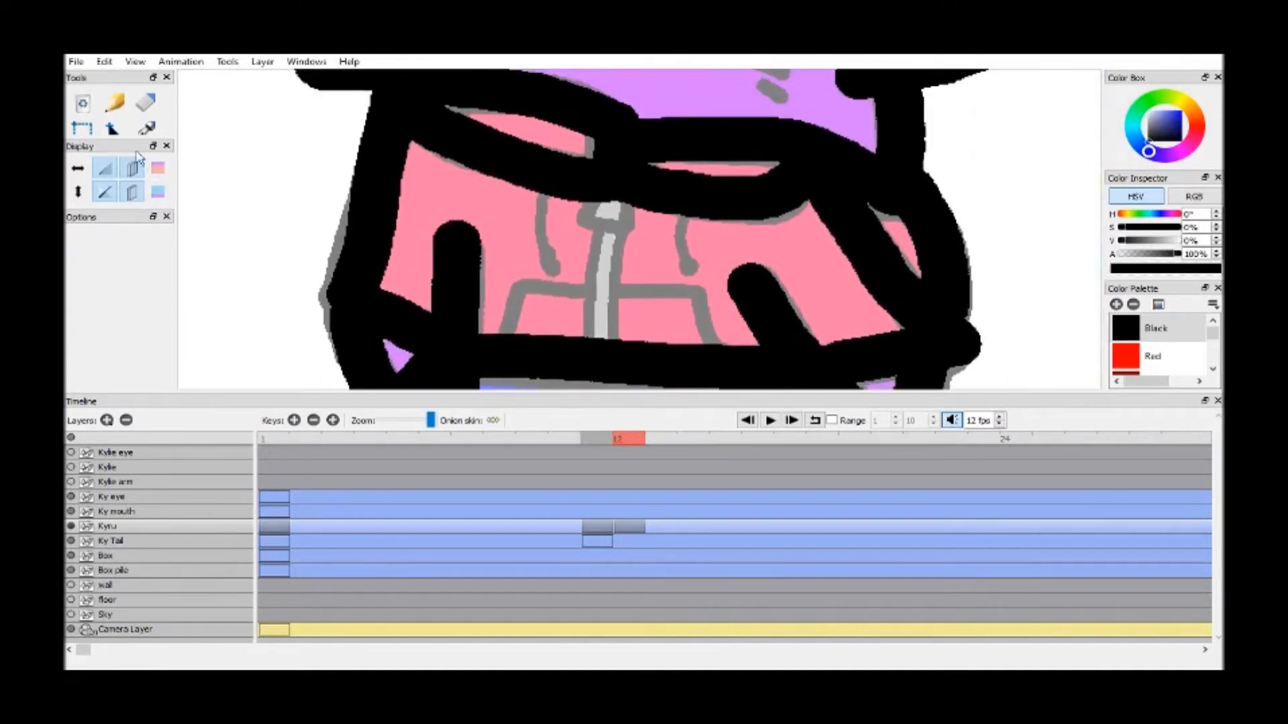
pyautogui.moveTo(121, 137); pyautogui.dragTo(109, 250)
pyautogui.click(115, 185)
pyautogui.write('10.00')
pyautogui.moveTo(595, 202)
pyautogui.mouseDown()
pyautogui.moveTo(588, 214)
pyautogui.moveTo(624, 223)
pyautogui.moveTo(629, 208)
pyautogui.mouseUp()
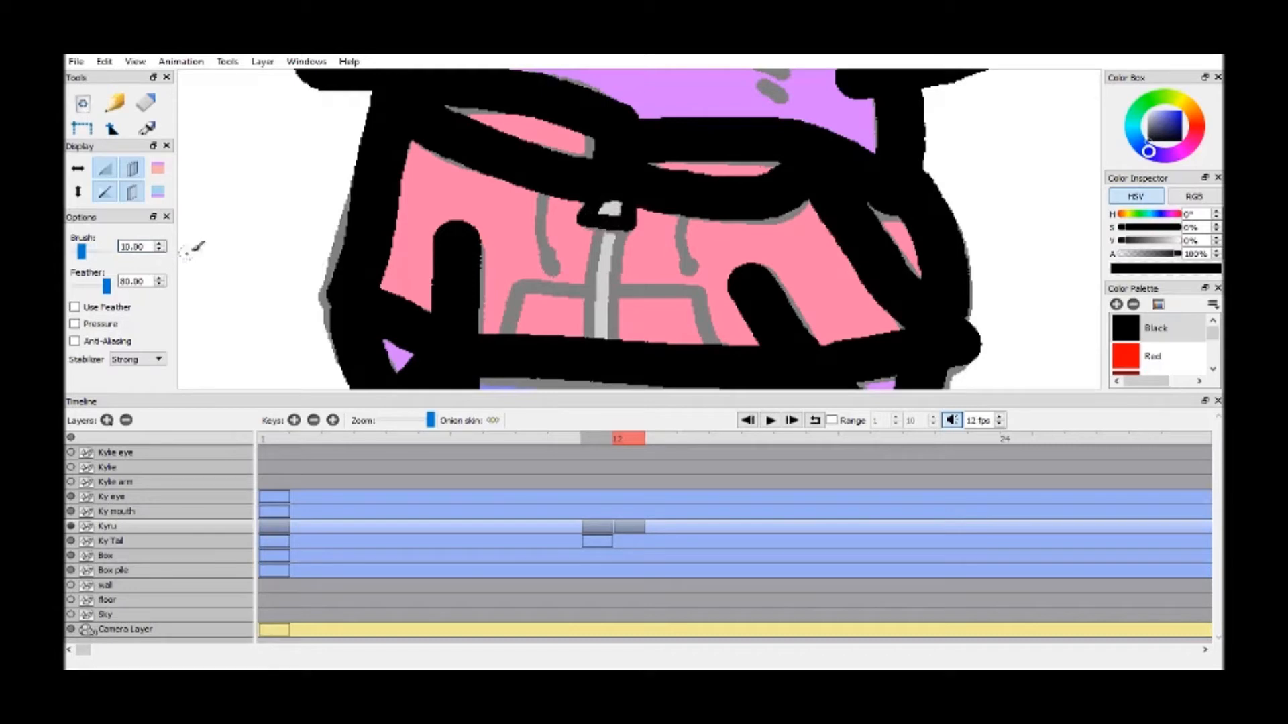
# Set the brush width to 7 and trace the two hood drawstrings on the jacket
pyautogui.click(159, 250)
pyautogui.click(160, 251)
pyautogui.moveTo(545, 194); pyautogui.dragTo(554, 250)
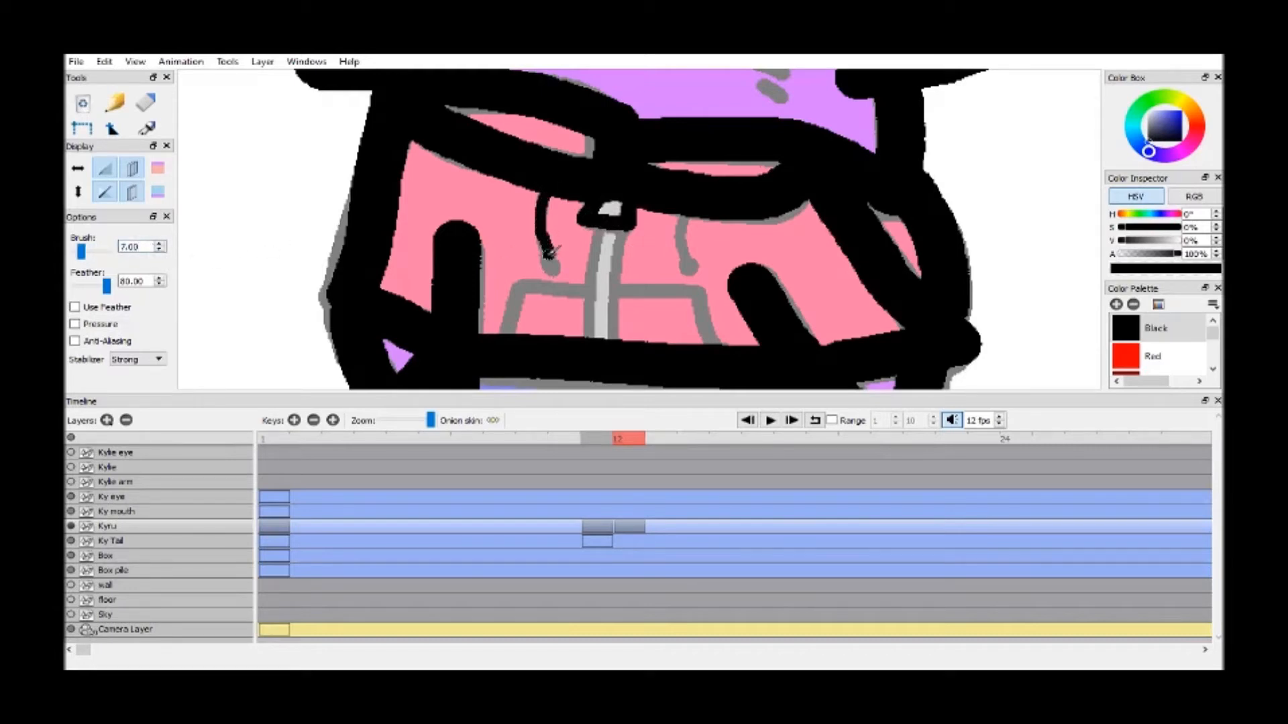
pyautogui.moveTo(694, 207); pyautogui.dragTo(691, 252)
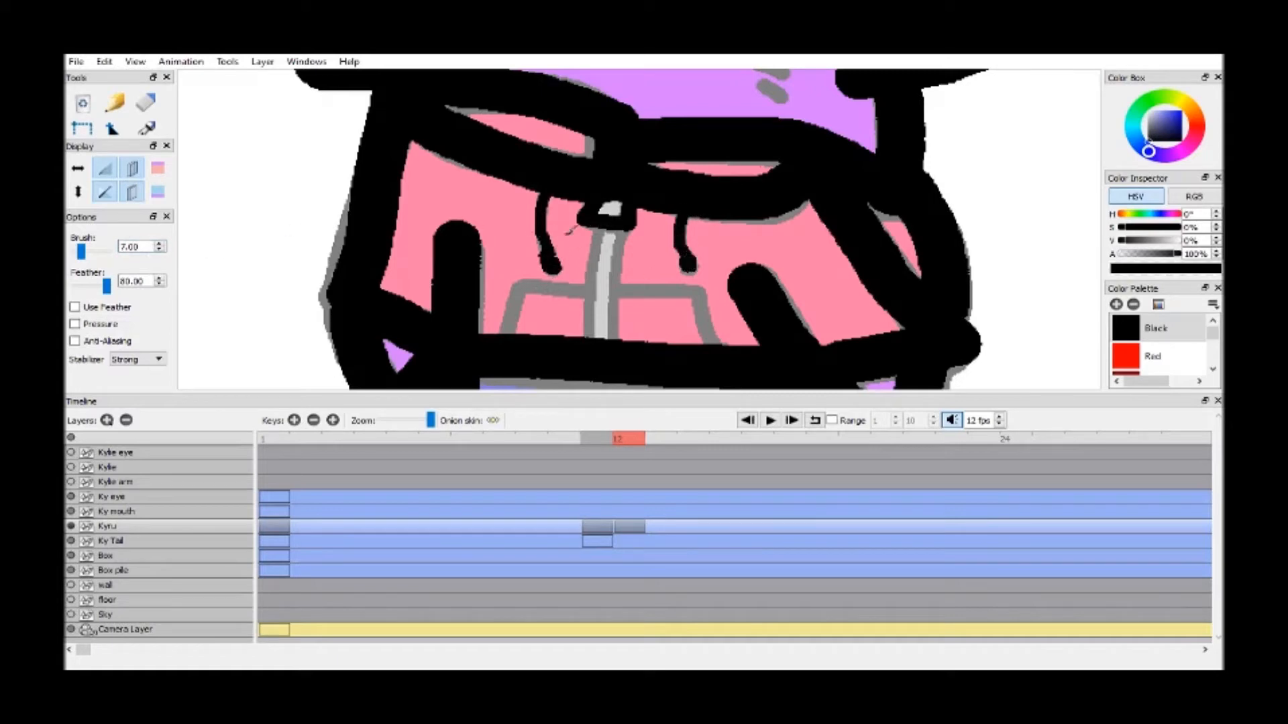
# Trace the zipper strip and the front pocket outlines, setting the brush width back to 10
pyautogui.moveTo(603, 223)
pyautogui.mouseDown()
pyautogui.moveTo(589, 345)
pyautogui.moveTo(626, 240)
pyautogui.mouseUp()
pyautogui.click(159, 244)
pyautogui.moveTo(498, 338)
pyautogui.mouseDown()
pyautogui.moveTo(543, 287)
pyautogui.moveTo(702, 293)
pyautogui.moveTo(716, 344)
pyautogui.mouseUp()
# Trace the whiskers on both cheeks and the nose in black over the onion skin
pyautogui.moveTo(105, 140); pyautogui.dragTo(105, 157)
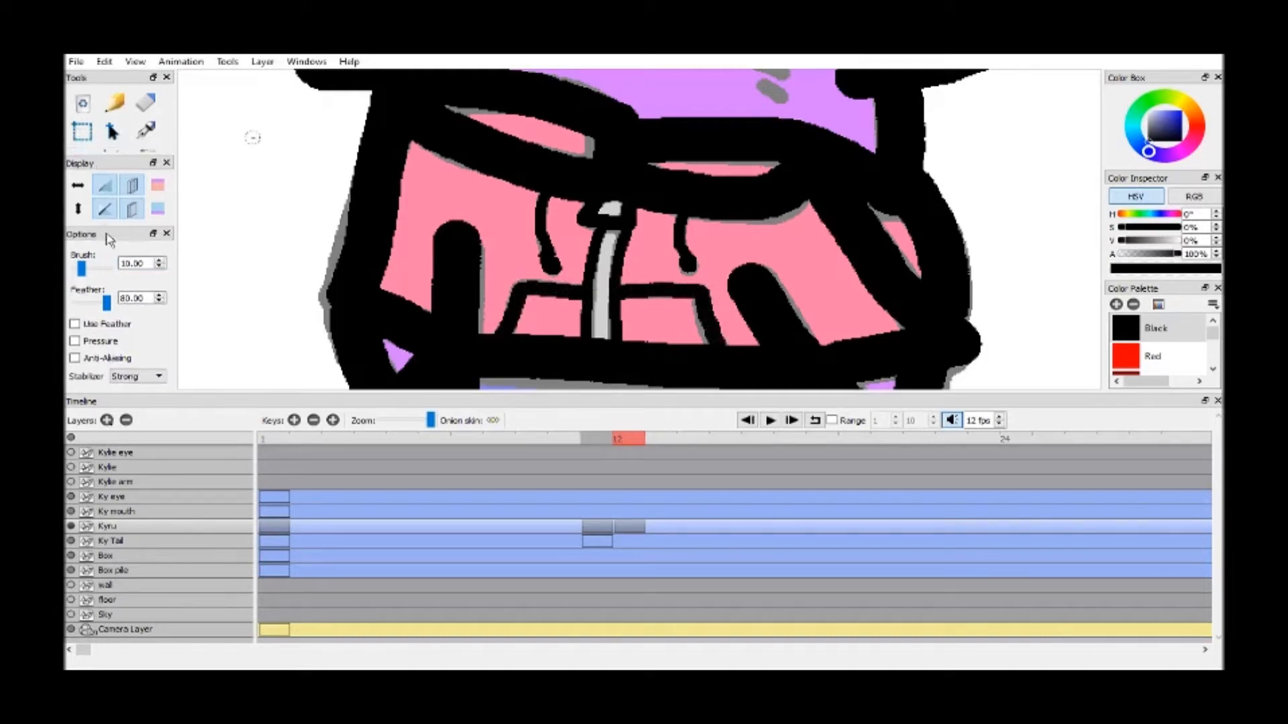
pyautogui.press('h')
pyautogui.moveTo(578, 127); pyautogui.dragTo(549, 251)
pyautogui.press('b')
pyautogui.moveTo(683, 236)
pyautogui.mouseDown()
pyautogui.moveTo(719, 236)
pyautogui.moveTo(695, 271)
pyautogui.moveTo(707, 297)
pyautogui.mouseUp()
pyautogui.moveTo(395, 167); pyautogui.dragTo(440, 177)
pyautogui.moveTo(385, 196)
pyautogui.mouseDown()
pyautogui.moveTo(425, 194)
pyautogui.moveTo(431, 218)
pyautogui.mouseUp()
pyautogui.moveTo(534, 181)
pyautogui.mouseDown()
pyautogui.moveTo(567, 193)
pyautogui.moveTo(541, 195)
pyautogui.mouseUp()
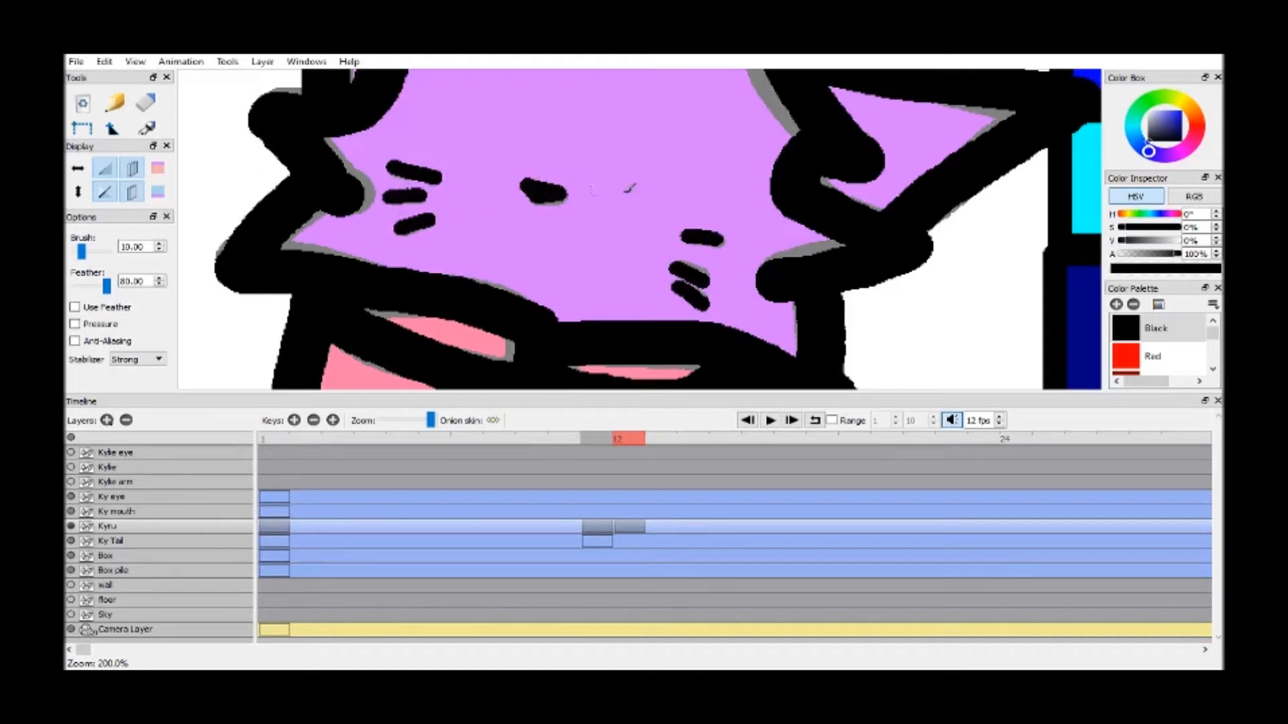
# Turn off the onion skin so only the frame 12 line art of Kyru is displayed
pyautogui.press('h')
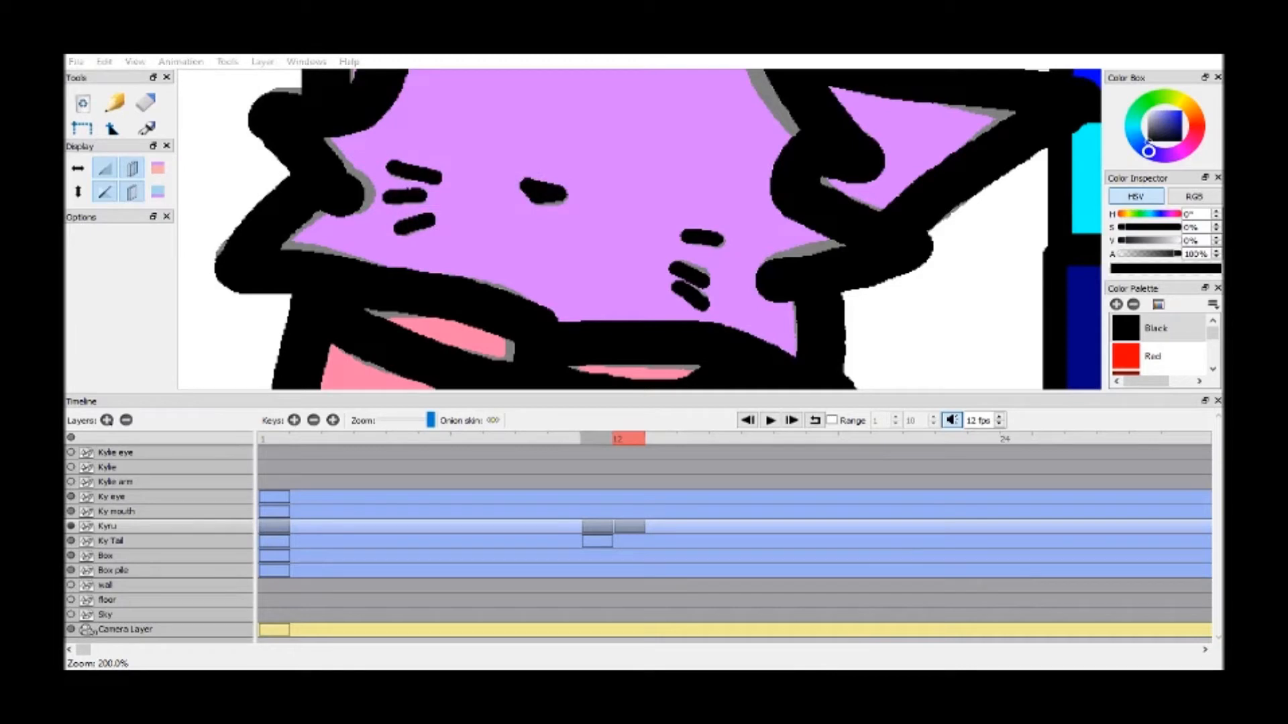
pyautogui.moveTo(97, 143); pyautogui.dragTo(100, 201)
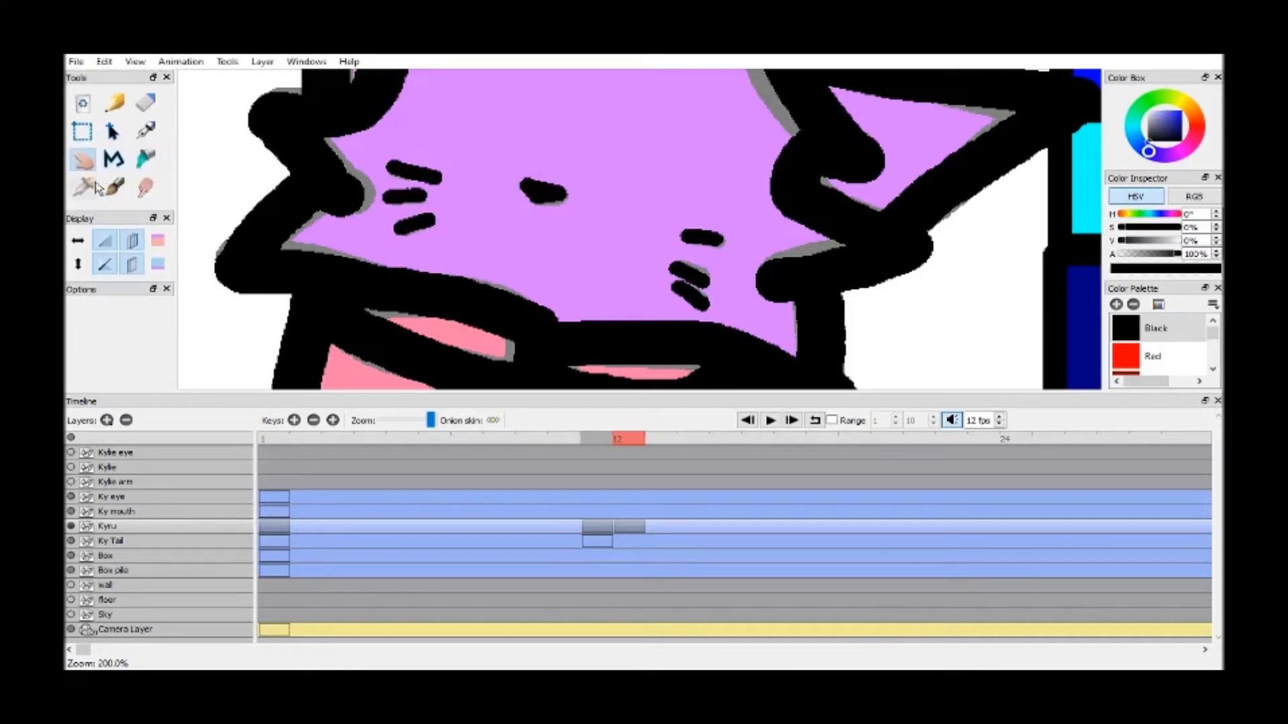
pyautogui.scroll(-5, 711, 243)
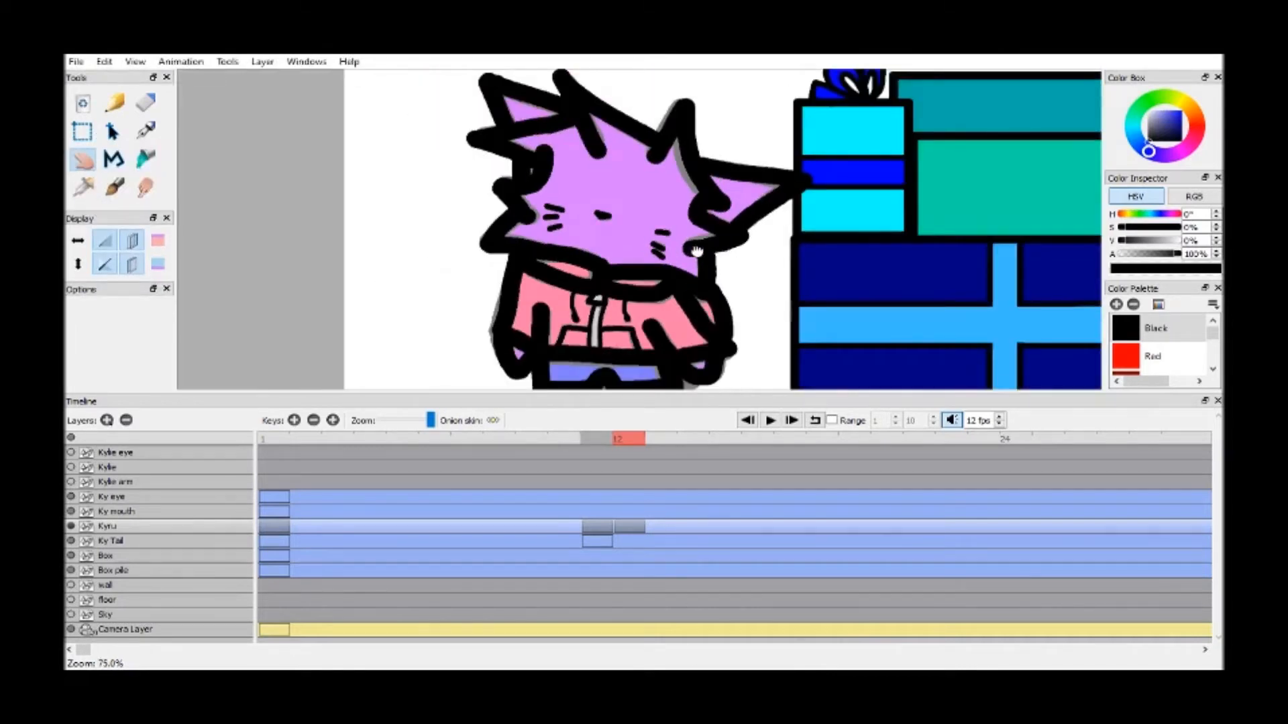
pyautogui.click(105, 240)
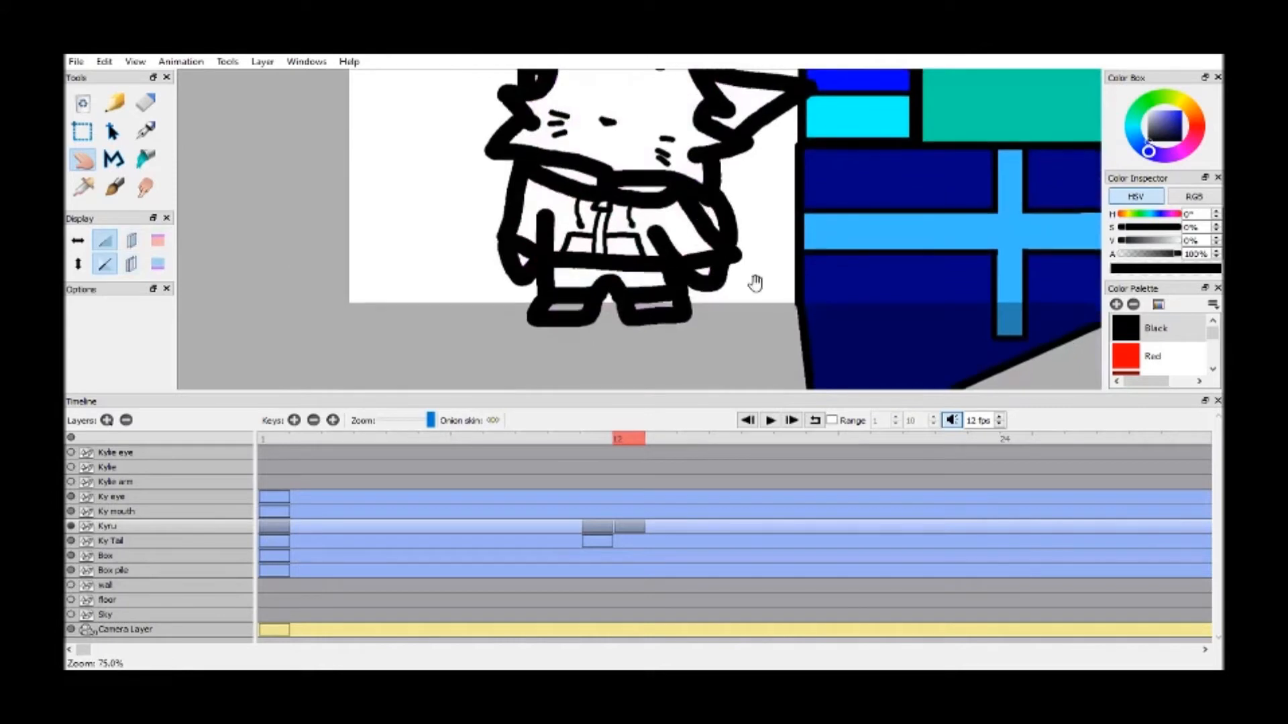
# Fill the front jacket half nearer the boxes, including its pocket, with the Vivid Red swatch
pyautogui.scroll(5, 854, 255)
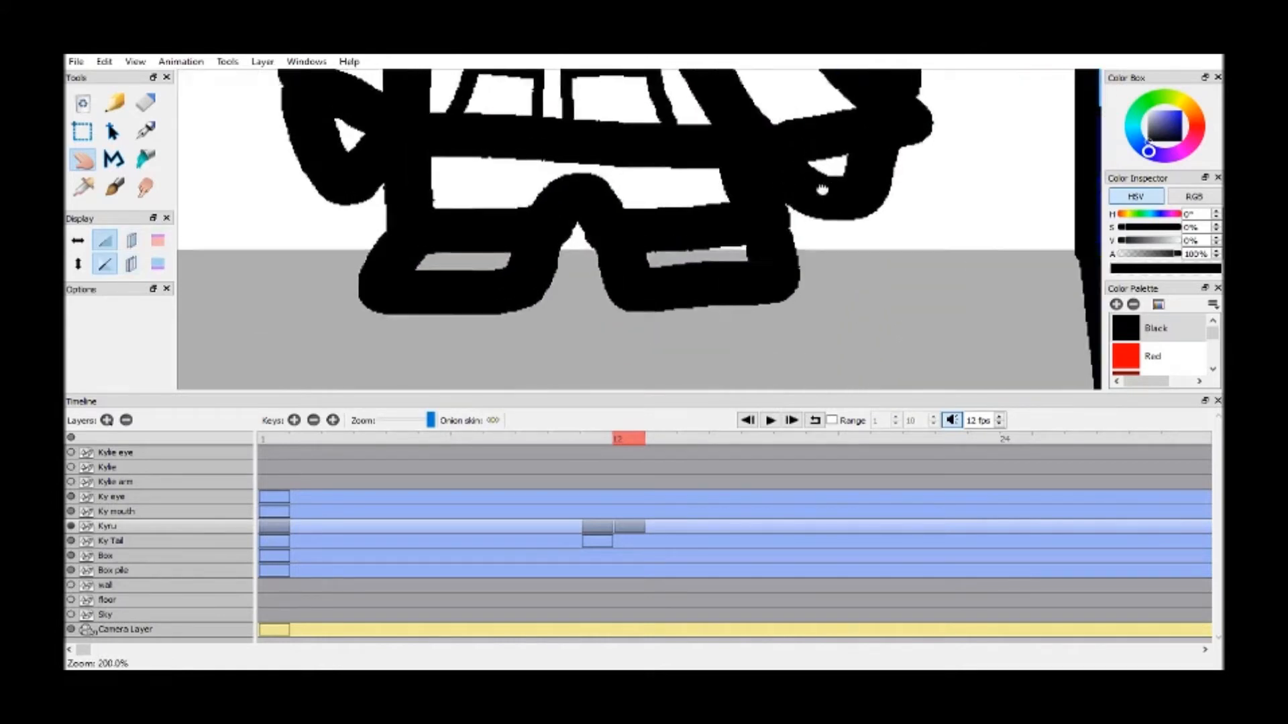
pyautogui.moveTo(1053, 186); pyautogui.dragTo(1074, 304)
pyautogui.moveTo(1218, 335); pyautogui.dragTo(1218, 351)
pyautogui.click(1216, 323)
pyautogui.click(1164, 328)
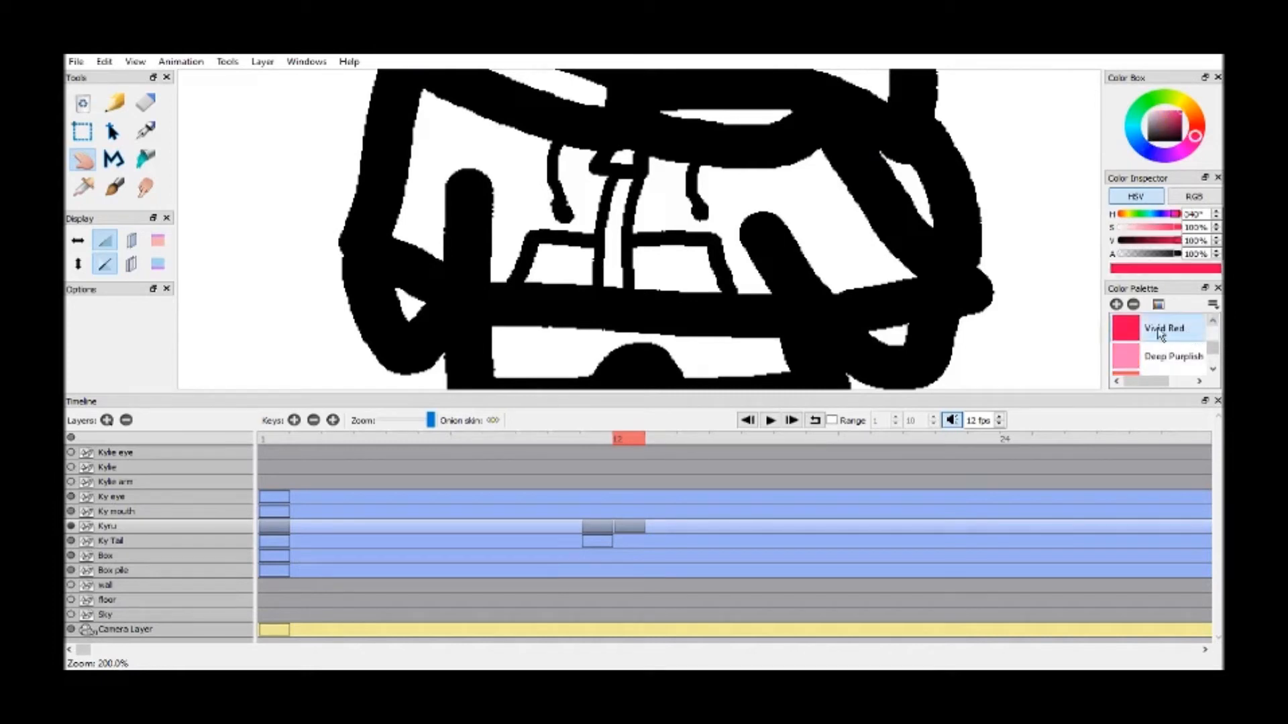
pyautogui.press('k')
pyautogui.click(781, 193)
pyautogui.click(667, 254)
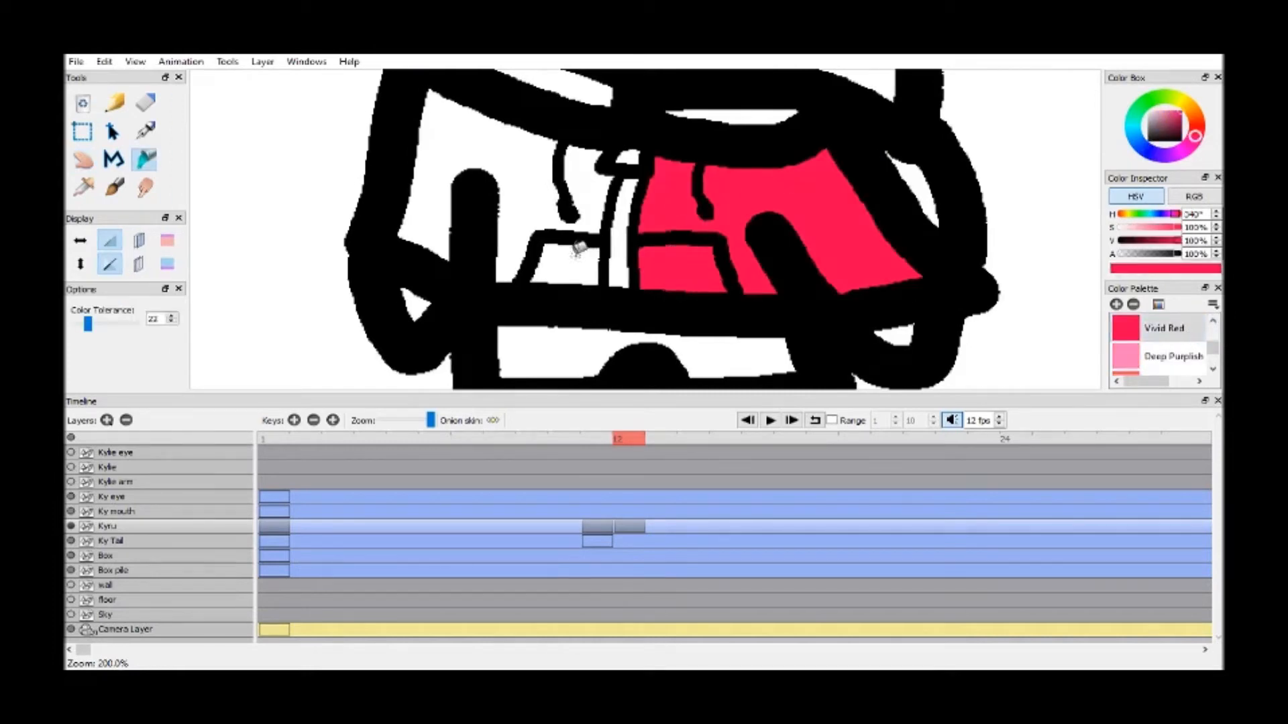
# Fill the remaining jacket areas, including the second pocket, hood and outer sleeve, with the Vivid Red swatch, undoing the accidental outline fill
pyautogui.click(573, 258)
pyautogui.click(538, 173)
pyautogui.click(568, 89)
pyautogui.click(765, 114)
pyautogui.click(907, 185)
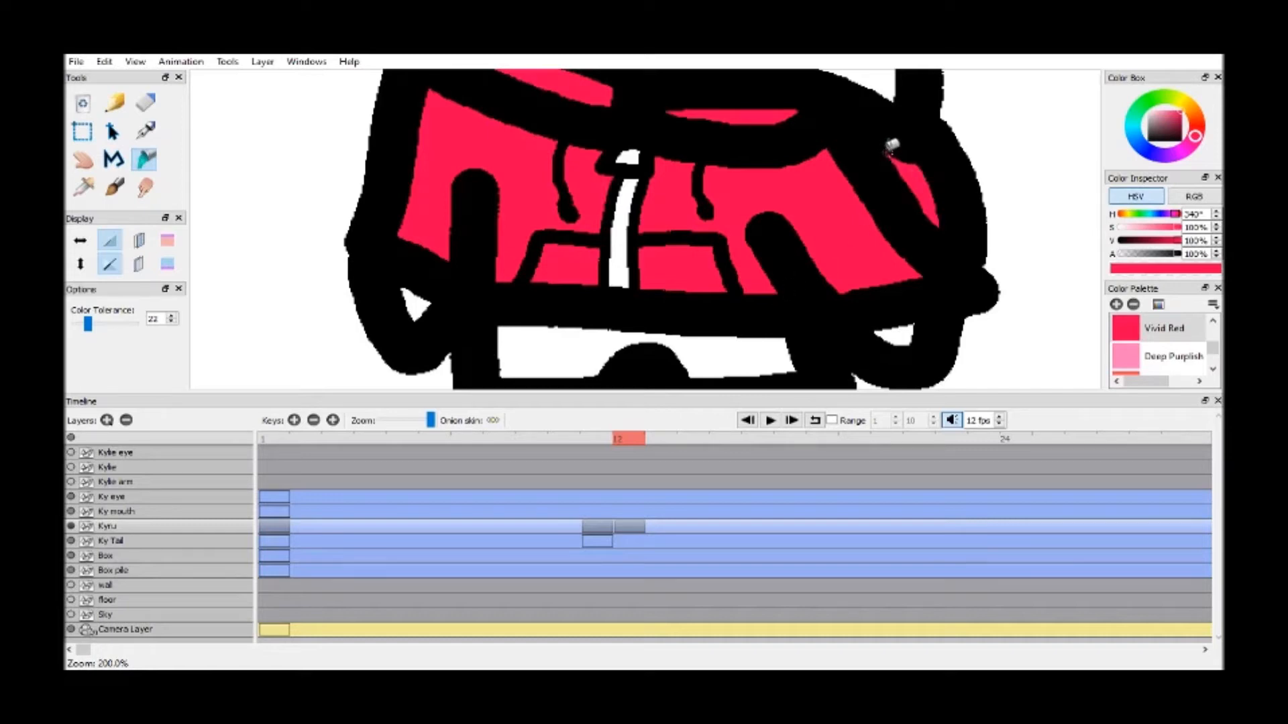
pyautogui.click(850, 133)
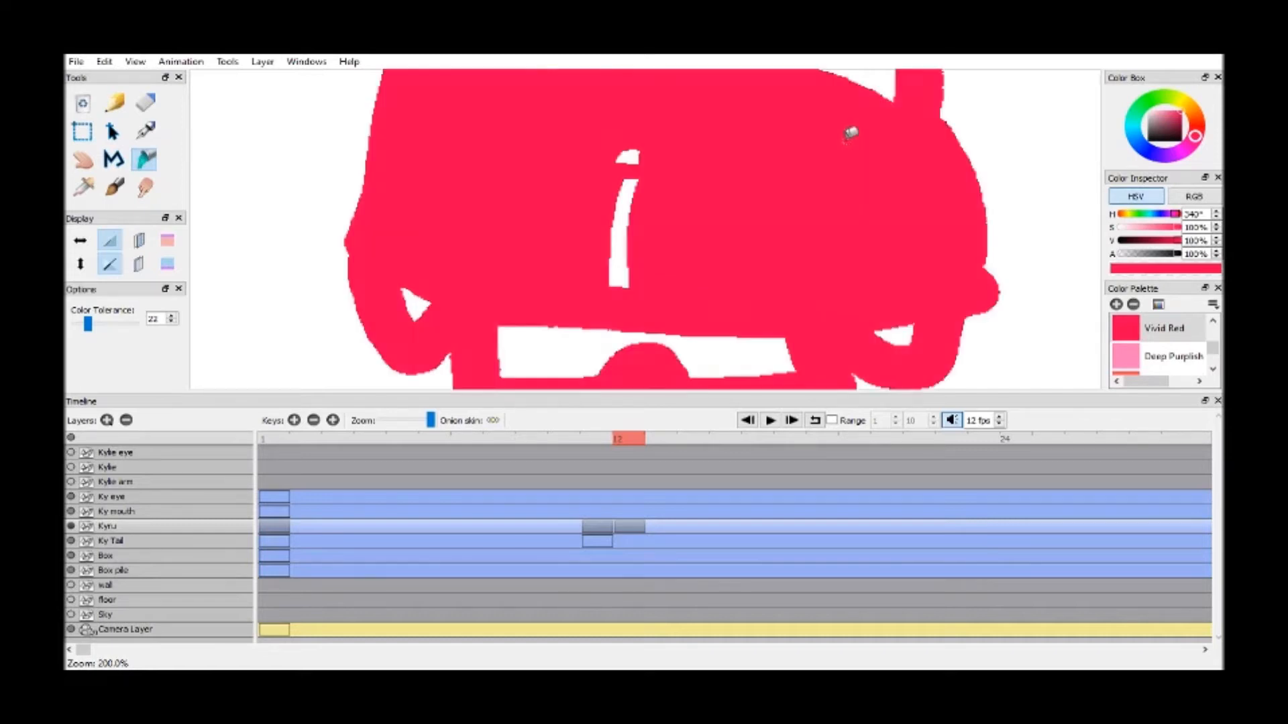
pyautogui.hotkey('ctrl', 'z')
# Fill the zipper strip and its pull with the Grey swatch
pyautogui.press('h')
pyautogui.moveTo(848, 138); pyautogui.dragTo(838, 284)
pyautogui.click(1213, 323)
pyautogui.click(1213, 322)
pyautogui.click(1213, 323)
pyautogui.click(1213, 322)
pyautogui.click(1213, 323)
pyautogui.click(1213, 322)
pyautogui.click(1214, 323)
pyautogui.click(1213, 323)
pyautogui.click(1213, 322)
pyautogui.click(1213, 322)
pyautogui.click(1153, 356)
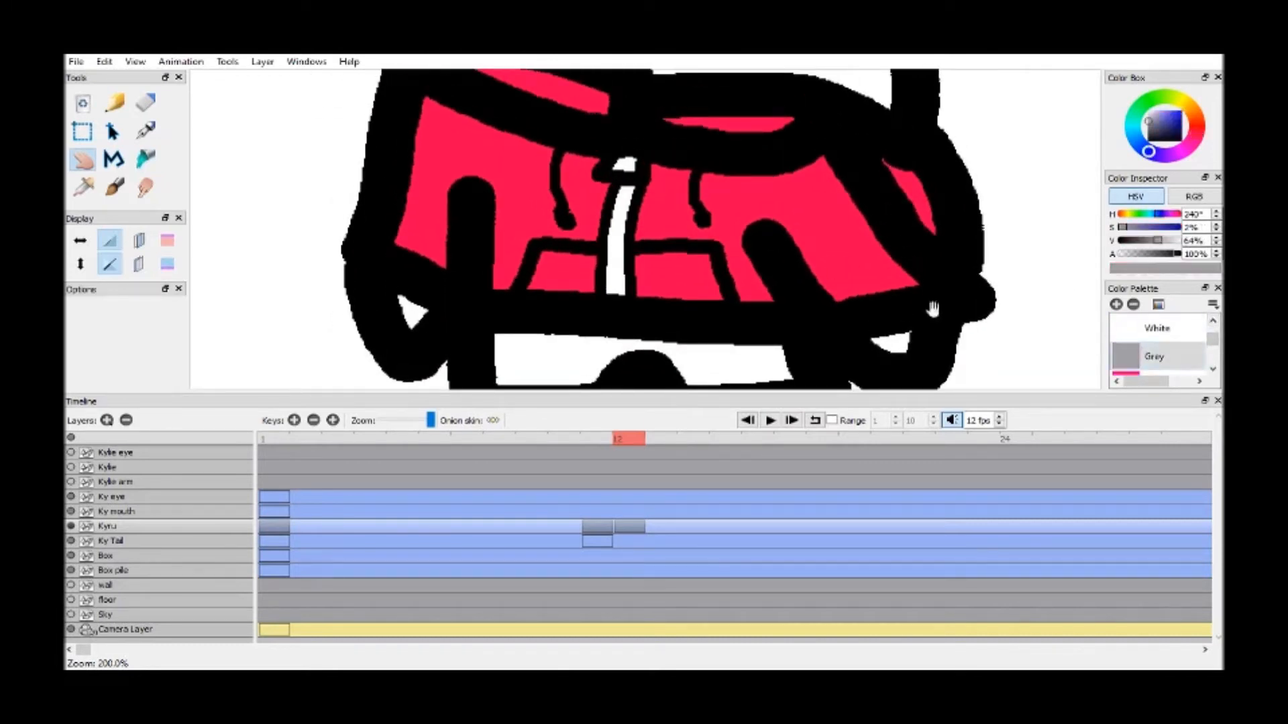
pyautogui.press('k')
pyautogui.click(625, 168)
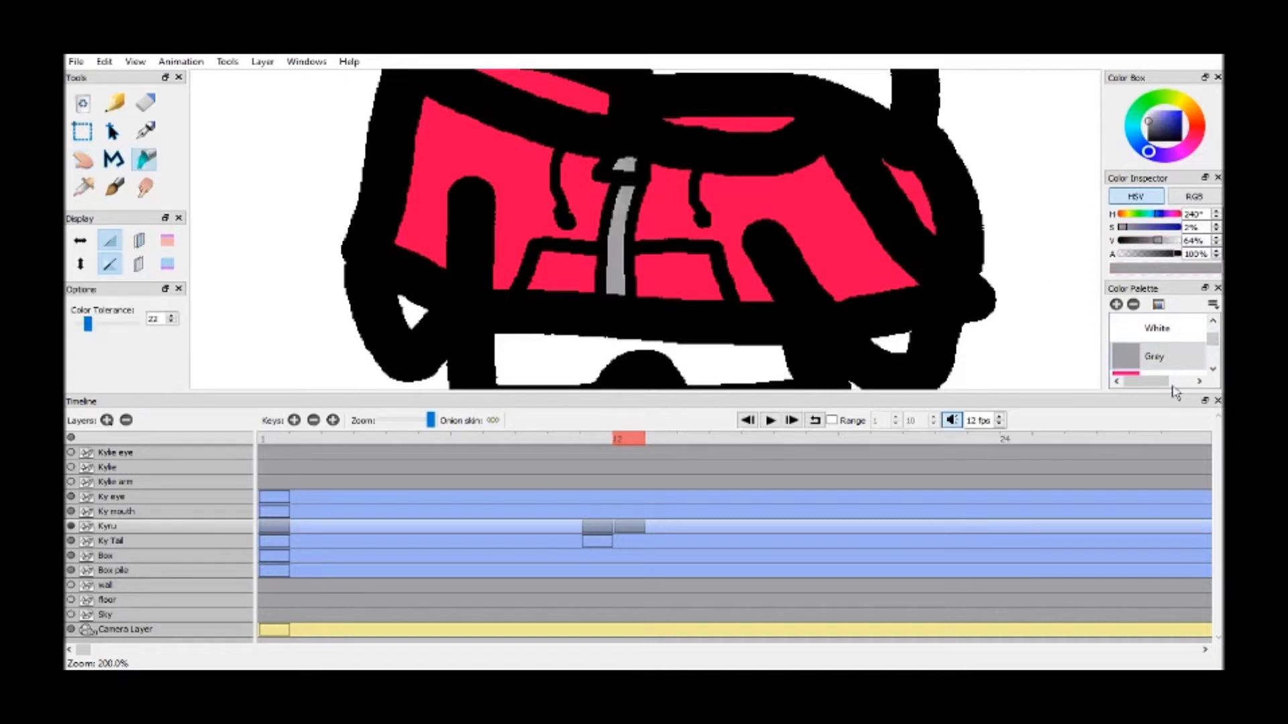
# Fill the hand nearer the boxes with the purple Vivid Reddish swatch, undoing stray fills on the outline
pyautogui.click(1214, 371)
pyautogui.click(1214, 371)
pyautogui.click(1214, 371)
pyautogui.click(1160, 328)
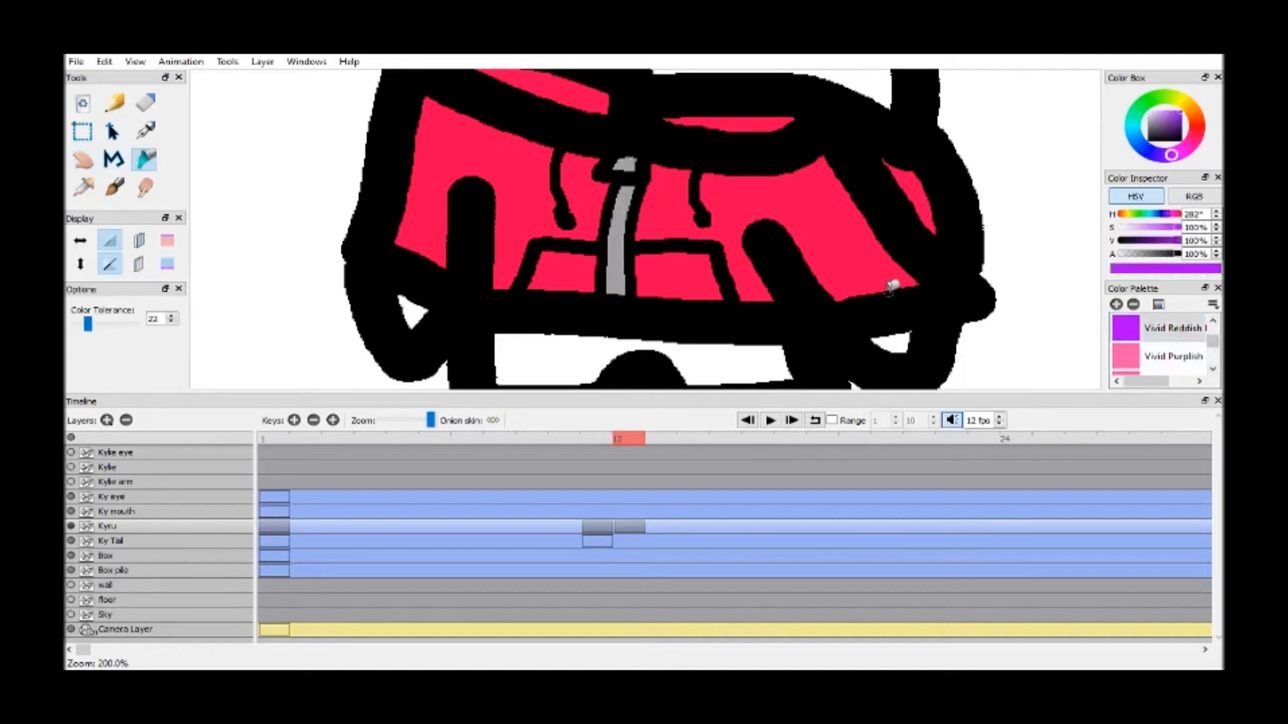
pyautogui.click(920, 320)
pyautogui.hotkey('ctrl', 'z')
pyautogui.click(915, 326)
pyautogui.hotkey('ctrl', 'z')
pyautogui.click(912, 326)
pyautogui.hotkey('ctrl', 'z')
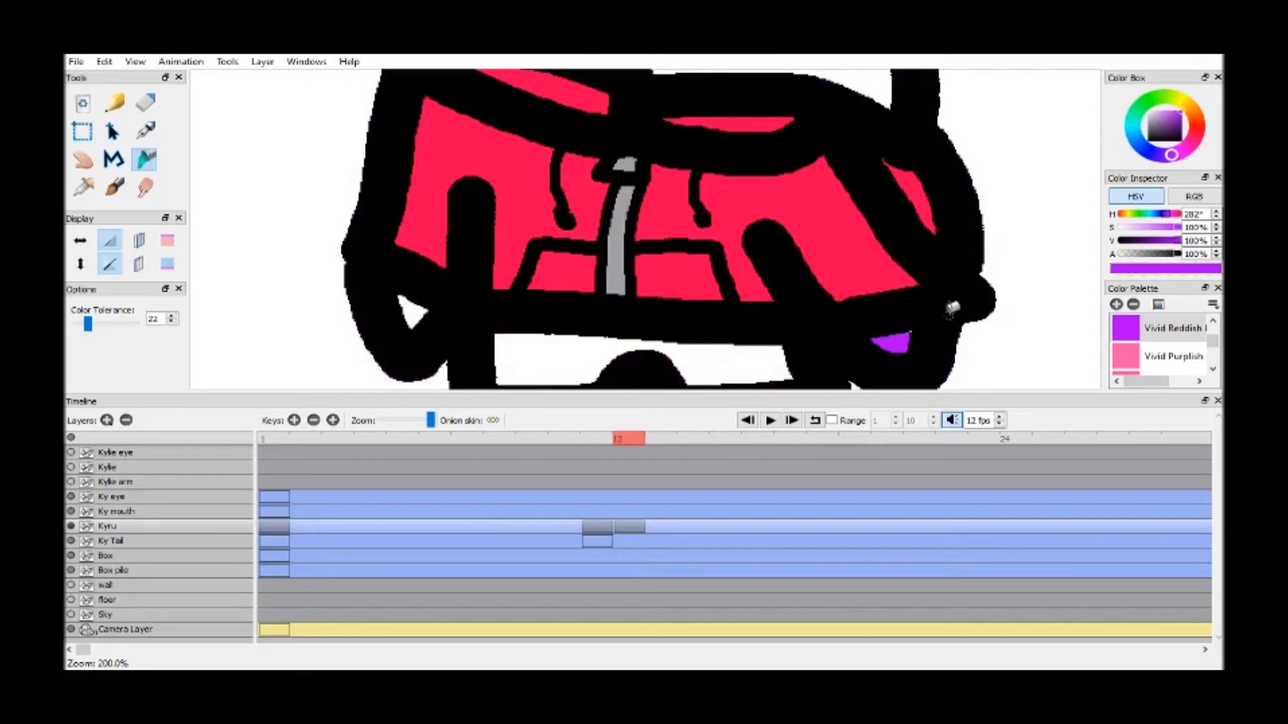
pyautogui.press('h')
pyautogui.moveTo(953, 282); pyautogui.dragTo(770, 219)
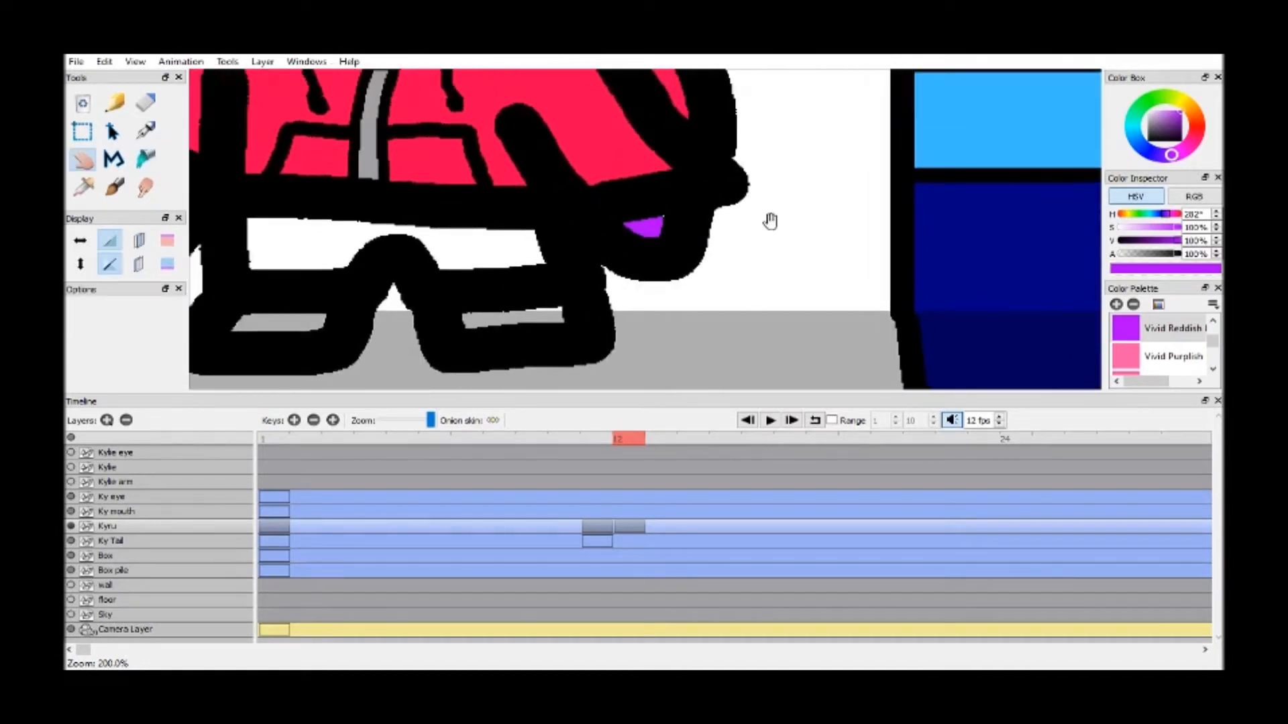
pyautogui.scroll(4, 727, 212)
pyautogui.press('k')
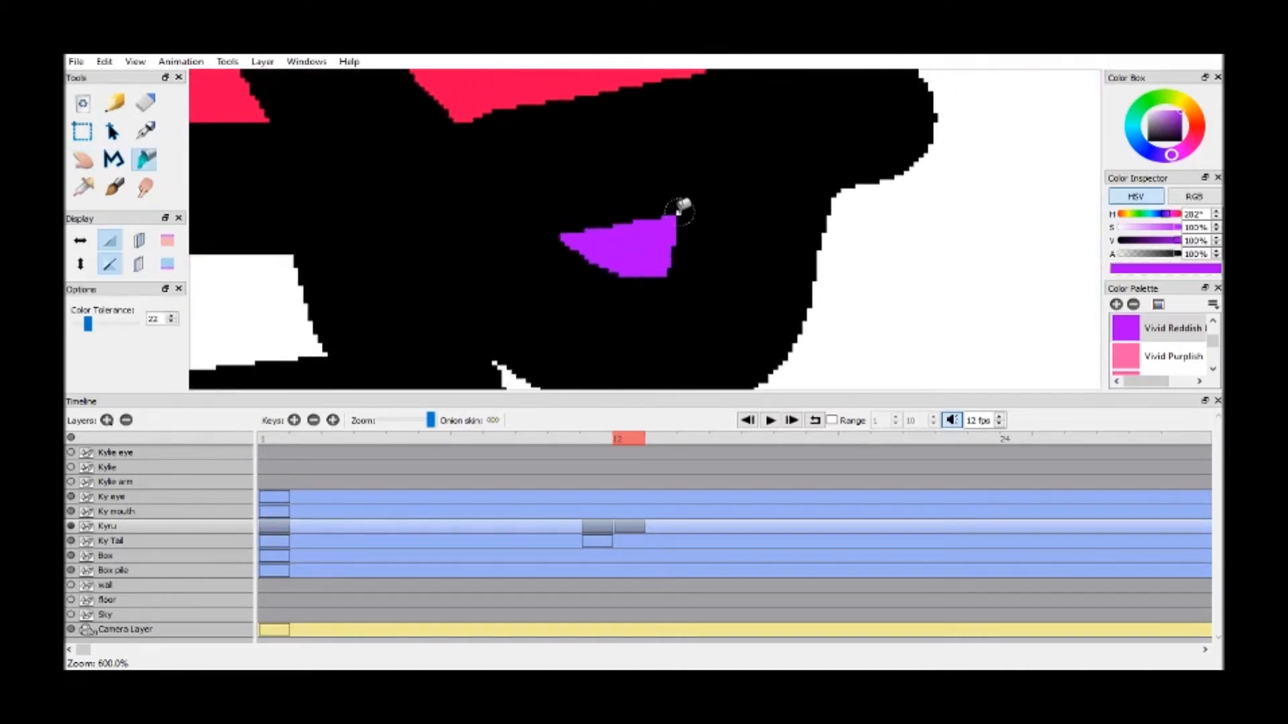
pyautogui.scroll(-4, 720, 191)
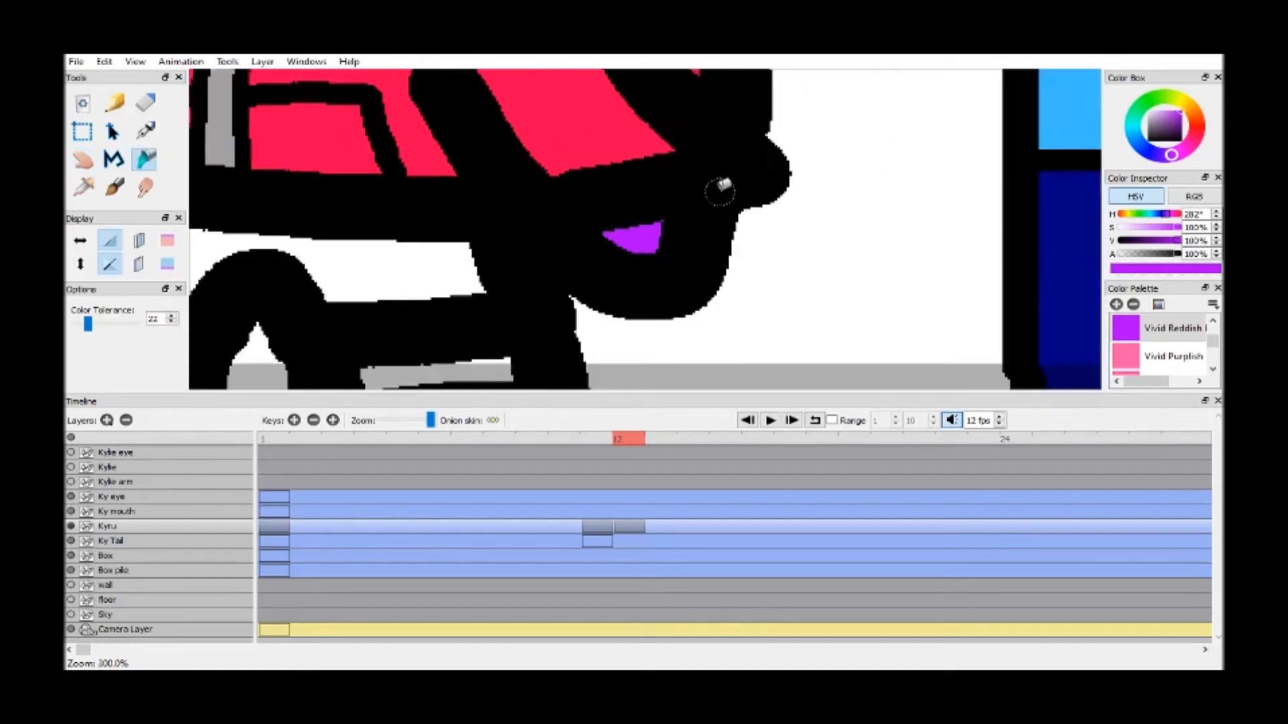
# Fill the other hand and both feet with the same purple, undoing the stray fill beside the jacket hem
pyautogui.press('h')
pyautogui.moveTo(494, 201); pyautogui.dragTo(798, 234)
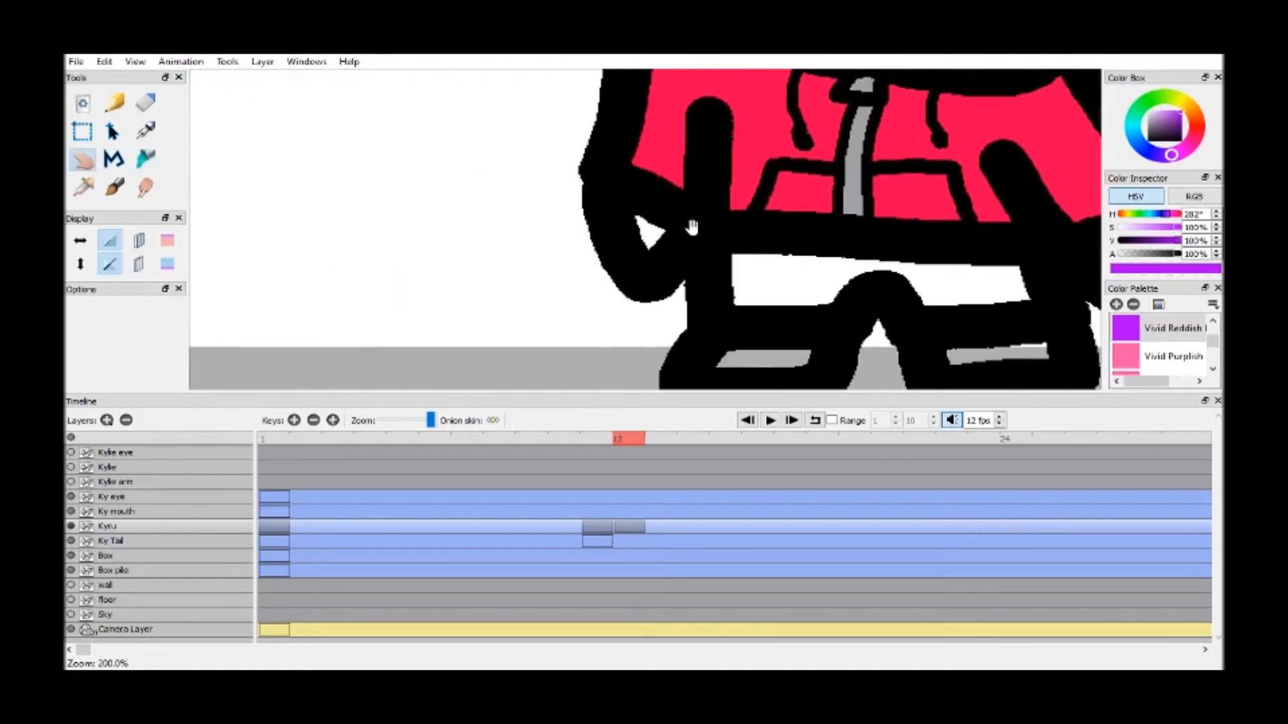
pyautogui.press('k')
pyautogui.click(747, 355)
pyautogui.click(999, 350)
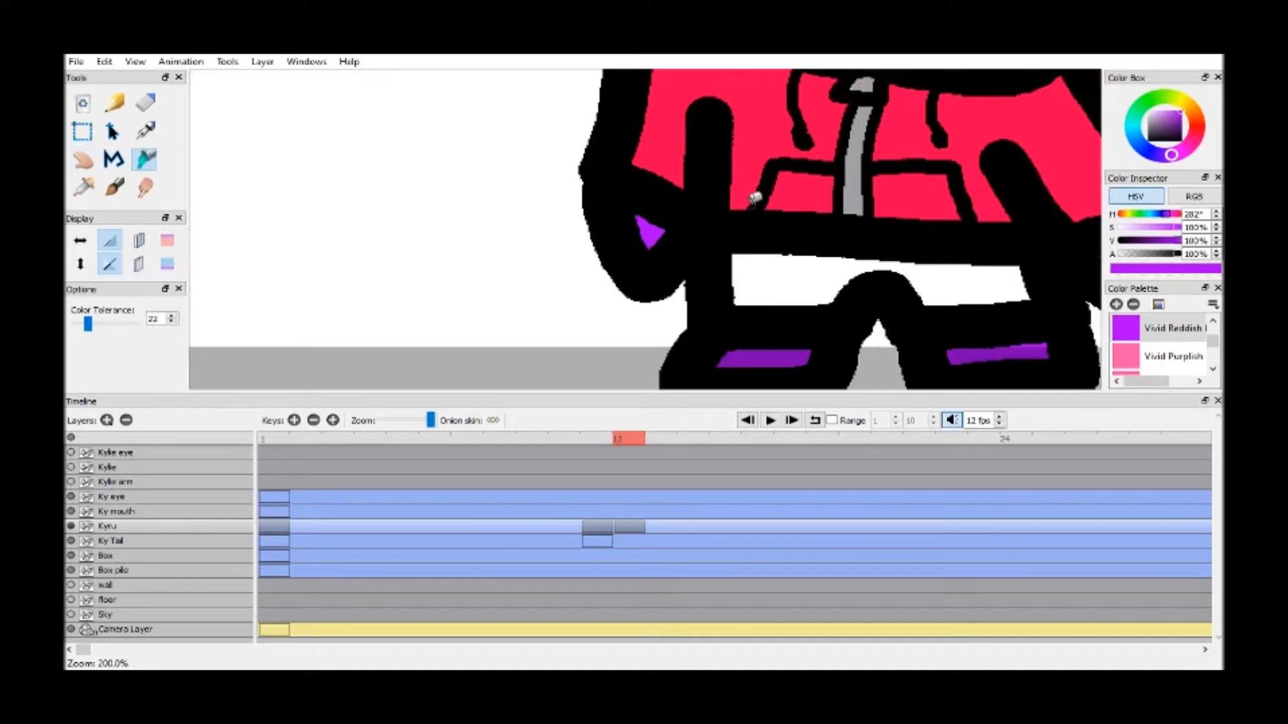
pyautogui.click(817, 216)
pyautogui.hotkey('ctrl', 'z')
# Fill the face and the ear nearer the boxes with purple, undoing the accidental outline fill
pyautogui.press('h')
pyautogui.moveTo(908, 126); pyautogui.dragTo(775, 316)
pyautogui.press('k')
pyautogui.click(775, 164)
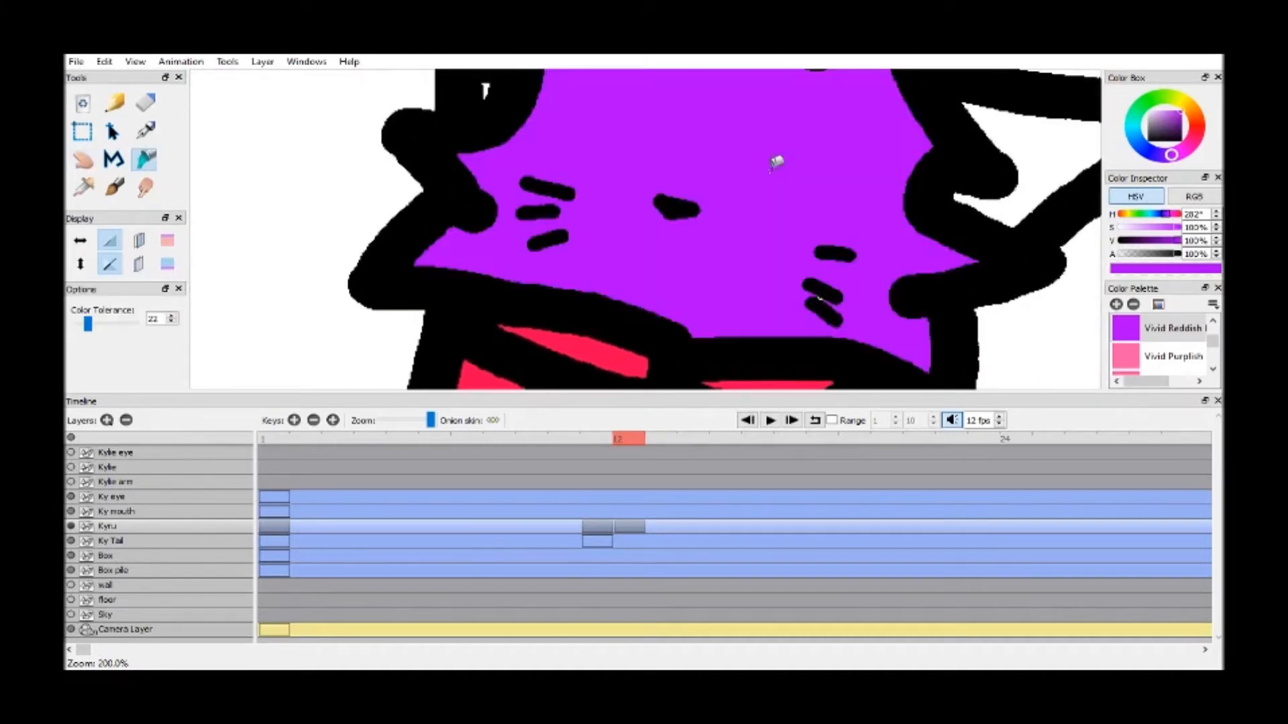
pyautogui.click(512, 86)
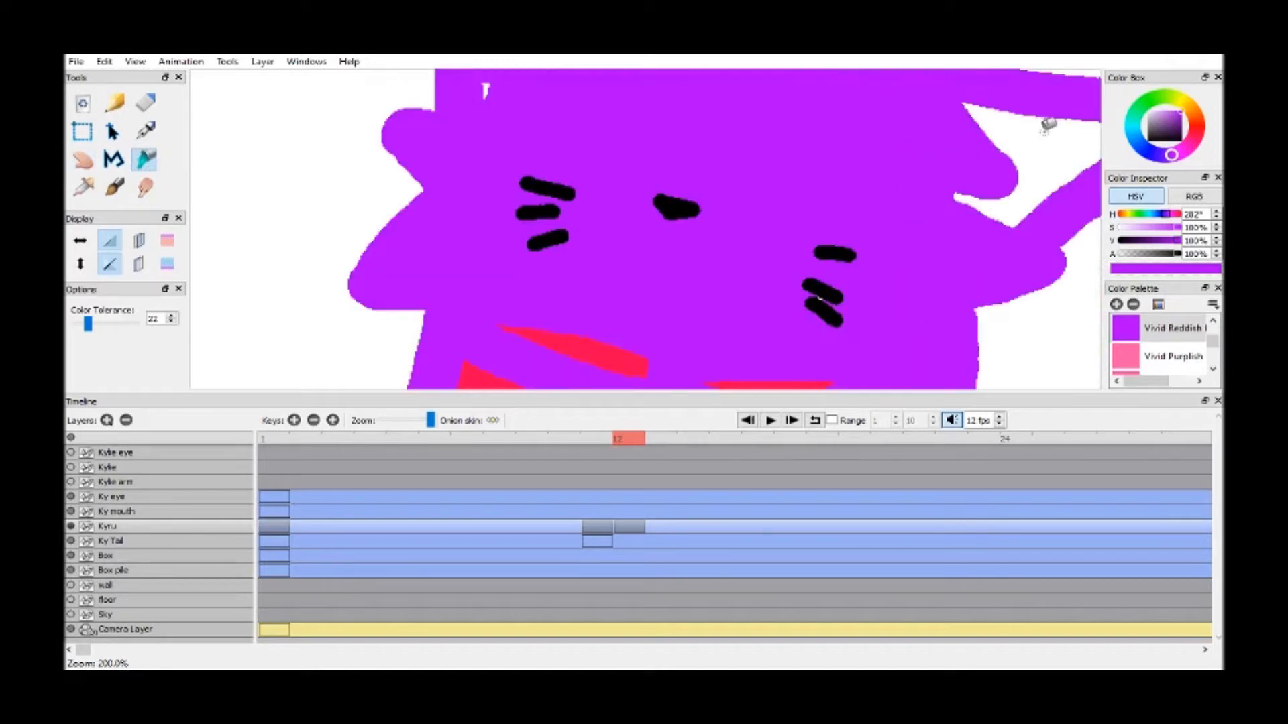
pyautogui.hotkey('ctrl', 'z')
pyautogui.click(1053, 159)
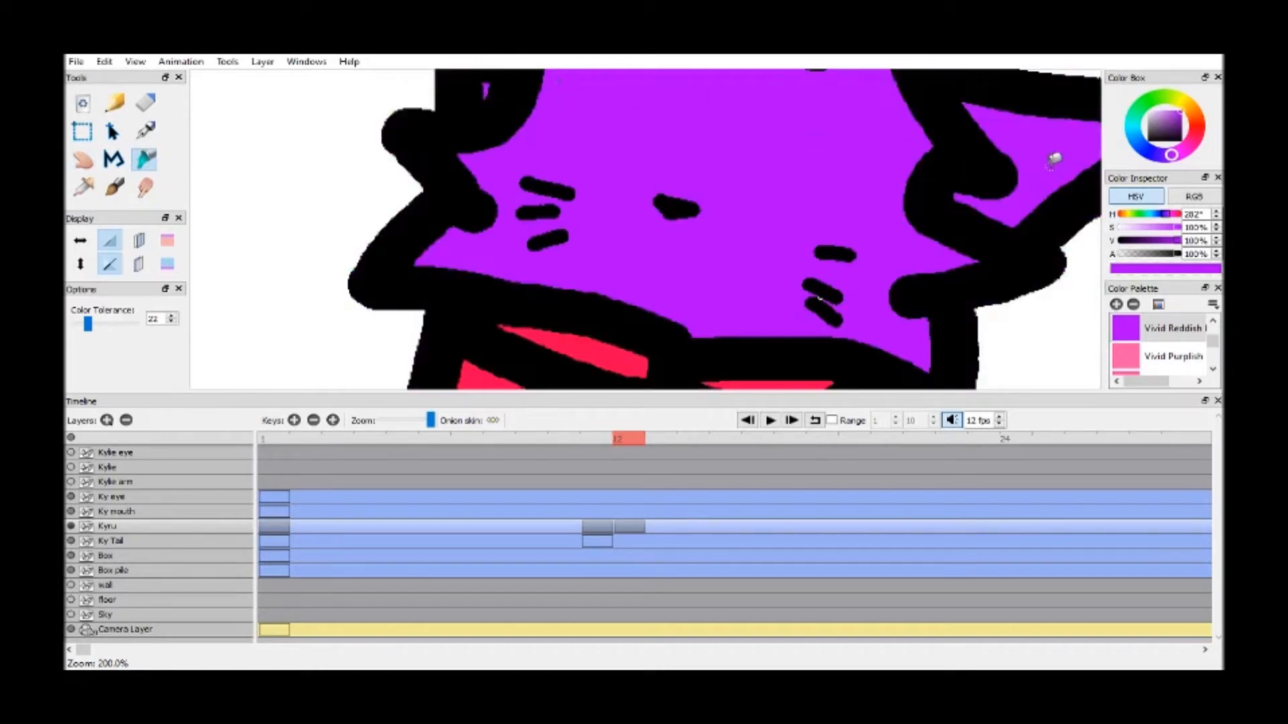
# Fill the leftover white pixels between the two lower whiskers with purple
pyautogui.press('h')
pyautogui.moveTo(786, 248); pyautogui.dragTo(743, 206)
pyautogui.scroll(3, 744, 206)
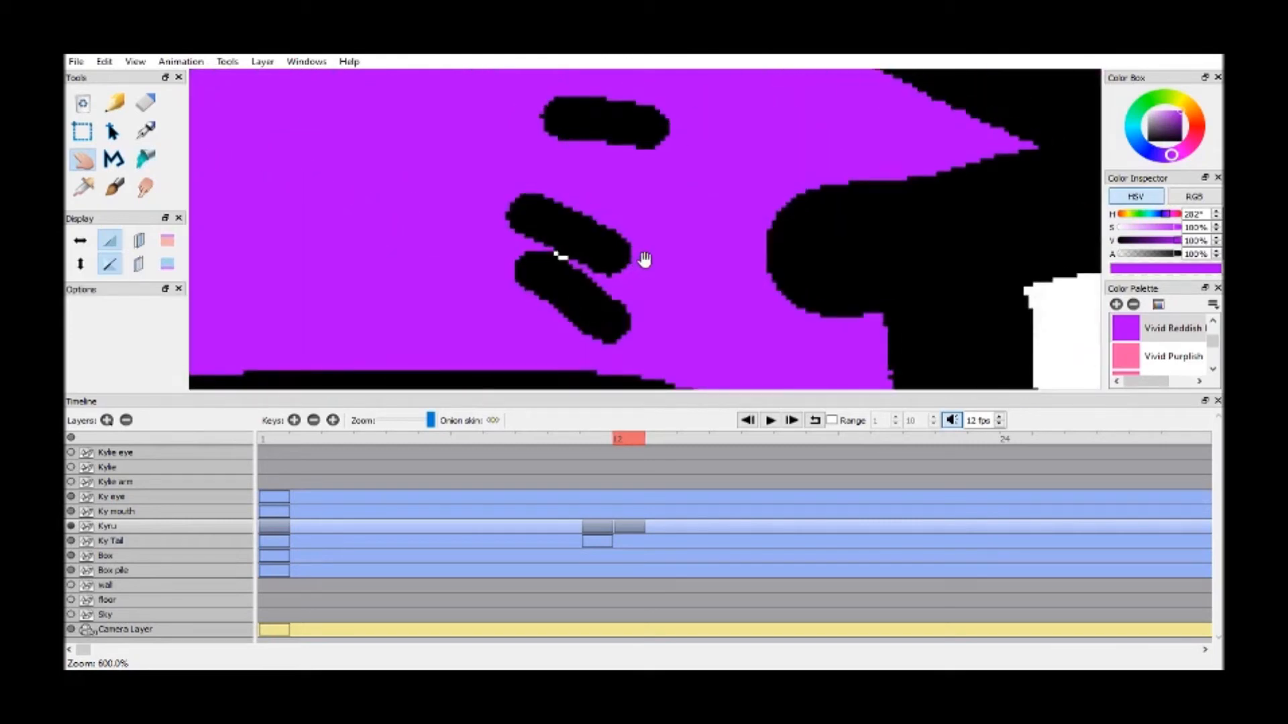
pyautogui.scroll(1, 644, 259)
pyautogui.press('k')
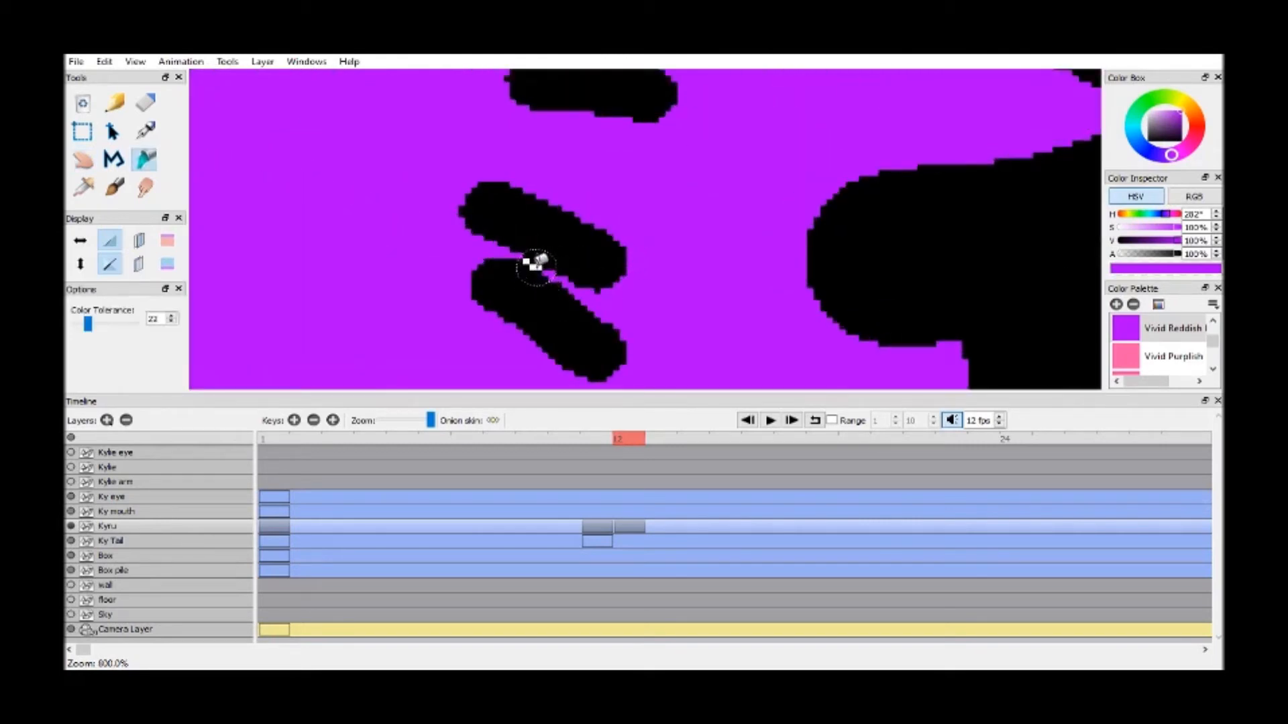
pyautogui.press('h')
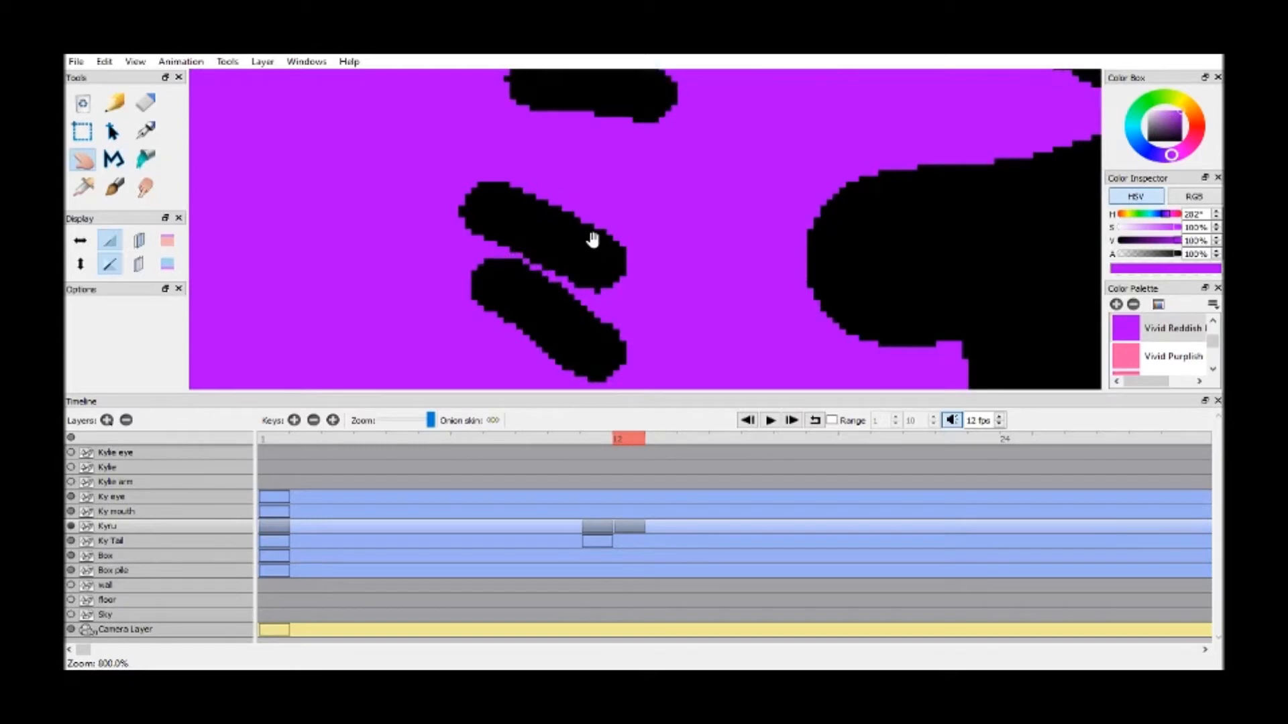
# Fill the inside of the ear farther from the boxes with purple
pyautogui.scroll(-2, 630, 173)
pyautogui.moveTo(630, 172); pyautogui.dragTo(790, 197)
pyautogui.scroll(-2, 790, 197)
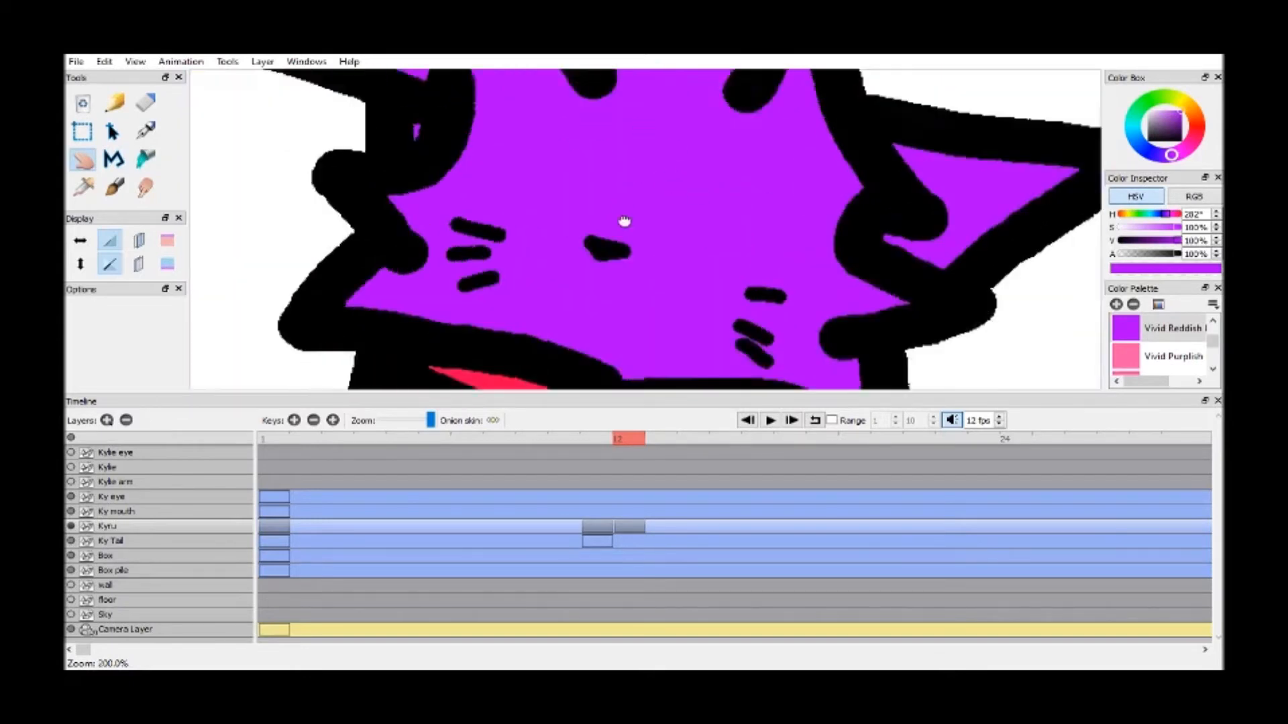
pyautogui.moveTo(623, 221); pyautogui.dragTo(560, 78)
pyautogui.moveTo(661, 127); pyautogui.dragTo(531, 227)
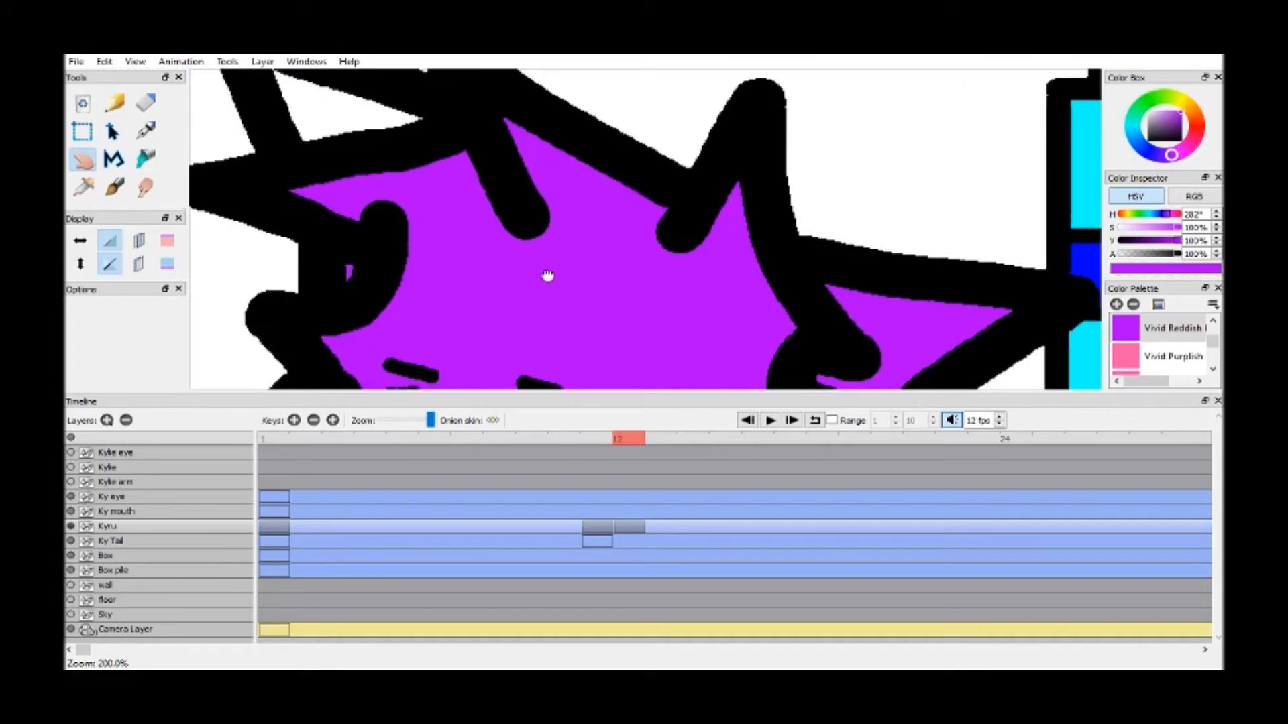
pyautogui.moveTo(604, 250); pyautogui.dragTo(530, 210)
pyautogui.moveTo(590, 169); pyautogui.dragTo(836, 310)
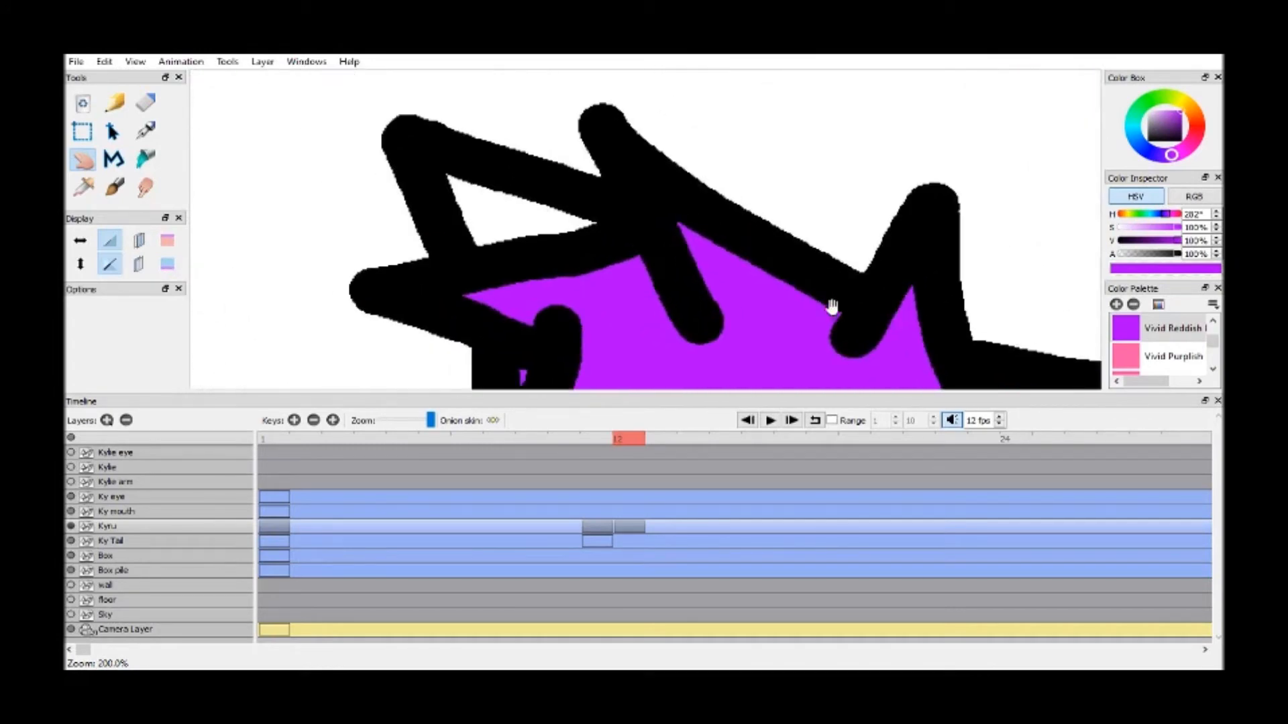
pyautogui.press('k')
pyautogui.click(556, 238)
# Fill the leftover white pixel at the tip of the farther ear with purple
pyautogui.press('h')
pyautogui.moveTo(590, 198); pyautogui.dragTo(757, 238)
pyautogui.scroll(6, 757, 238)
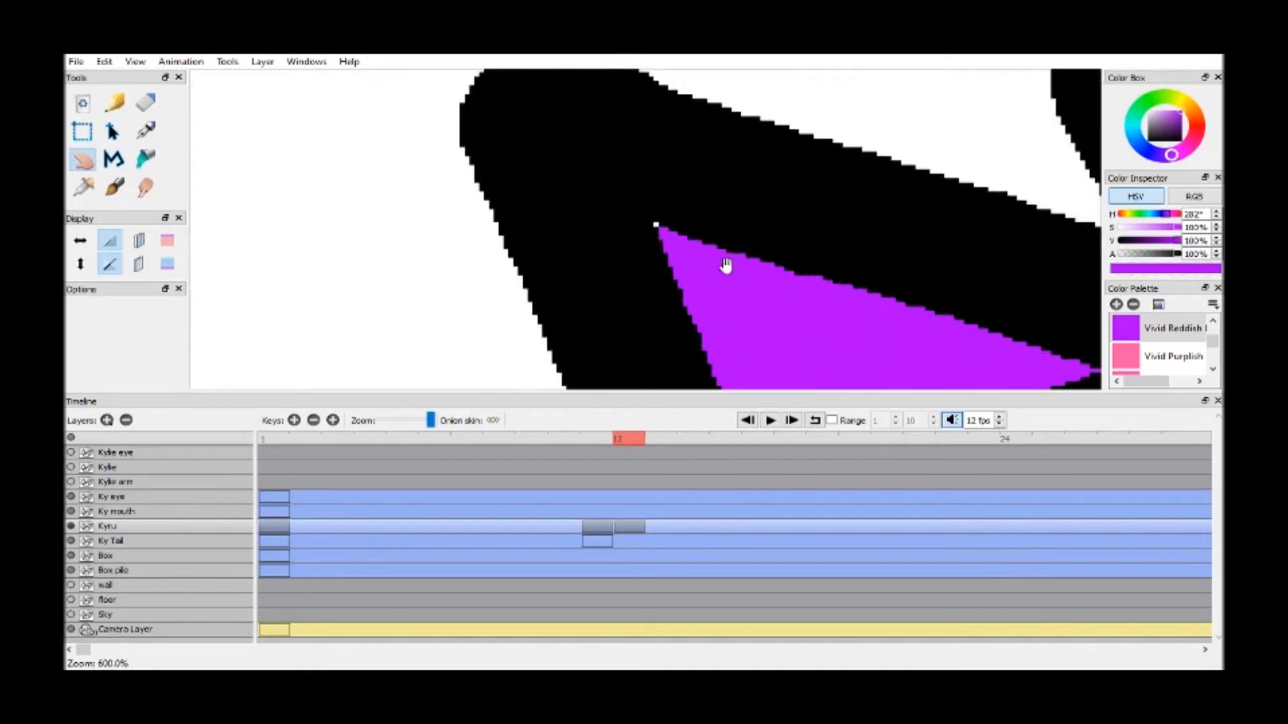
pyautogui.press('k')
pyautogui.click(675, 215)
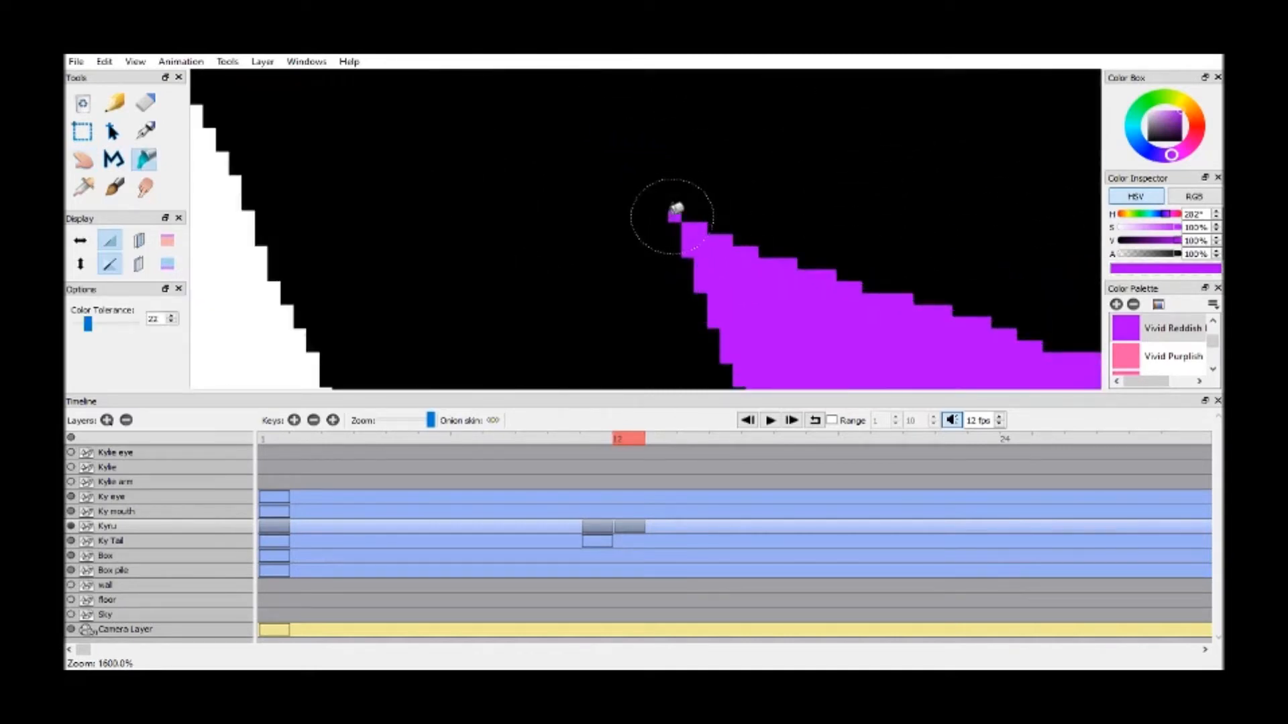
pyautogui.press('h')
pyautogui.scroll(-6, 672, 216)
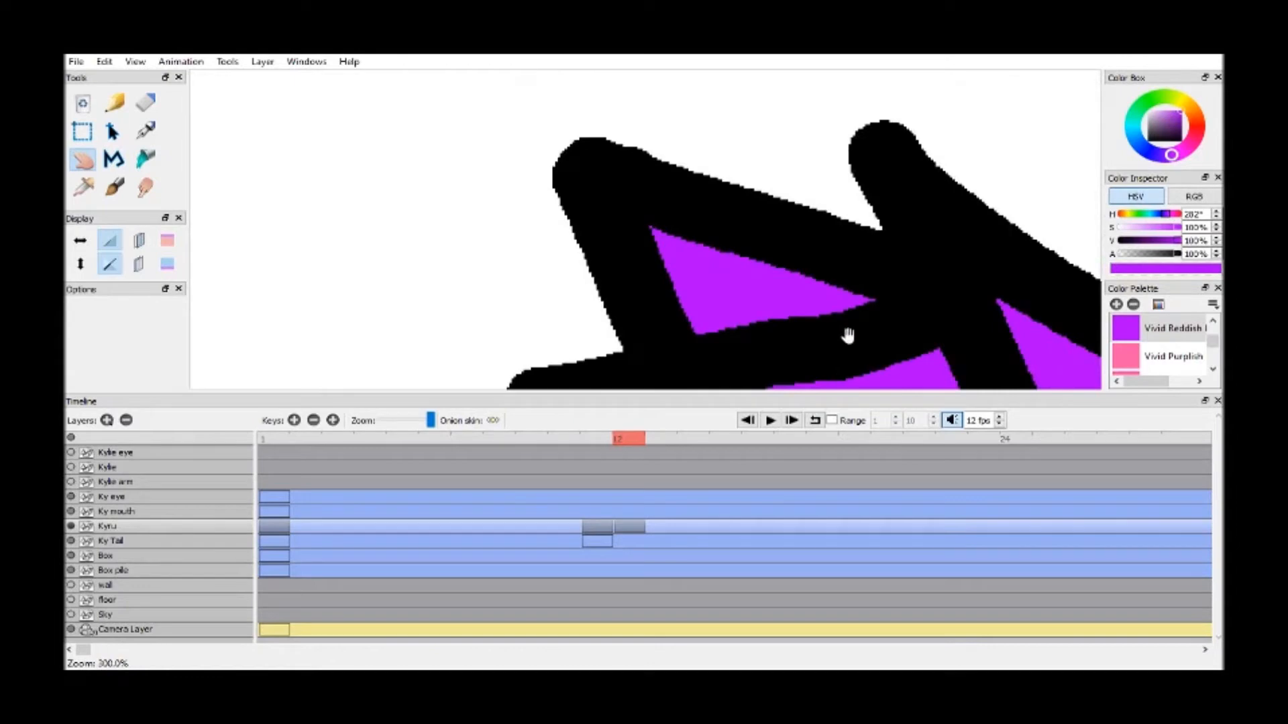
# Fill the trousers between the jacket hem and the feet with the Blue swatch
pyautogui.scroll(-1, 797, 267)
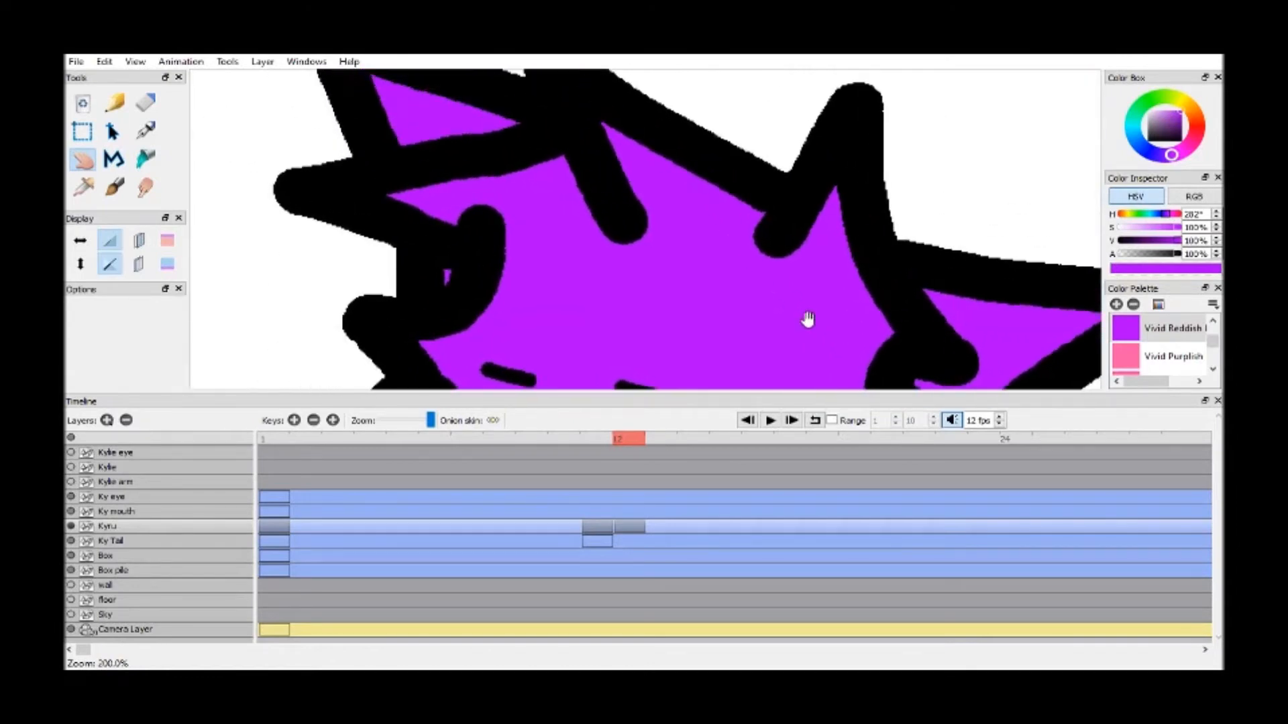
pyautogui.moveTo(771, 309); pyautogui.dragTo(741, 137)
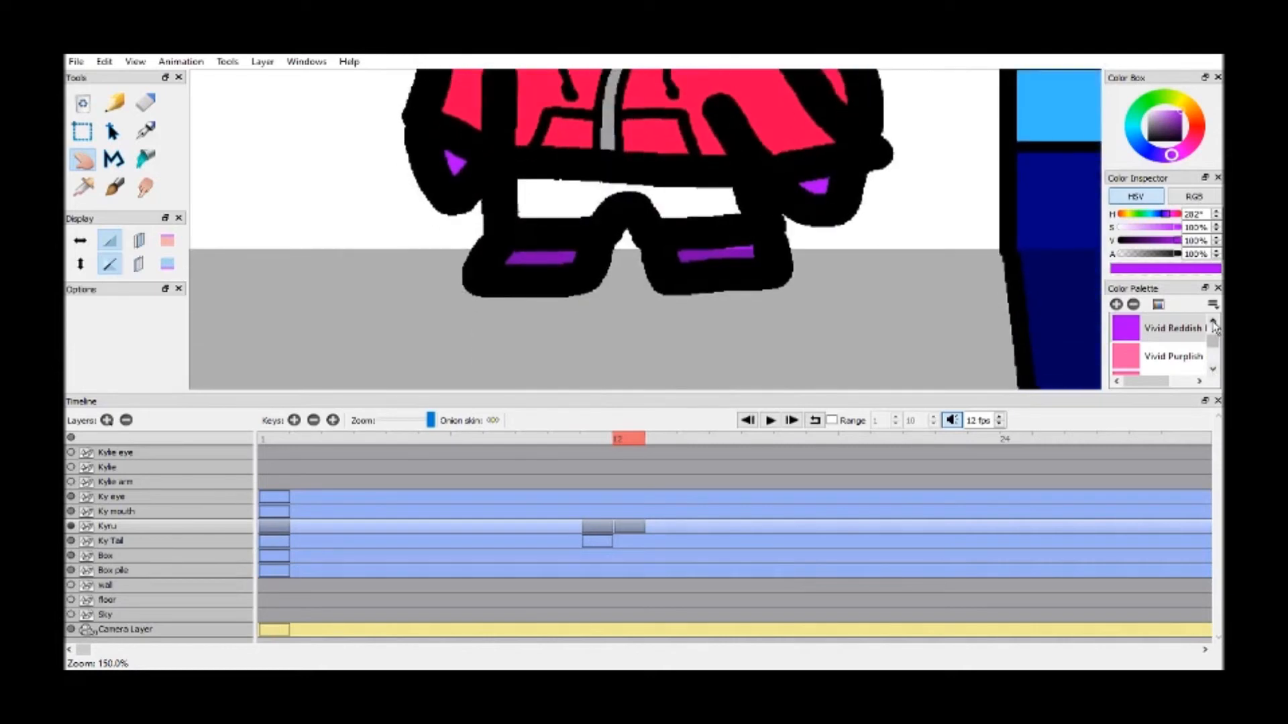
pyautogui.scroll(5, 1214, 326)
pyautogui.click(1154, 328)
pyautogui.scroll(3, 622, 208)
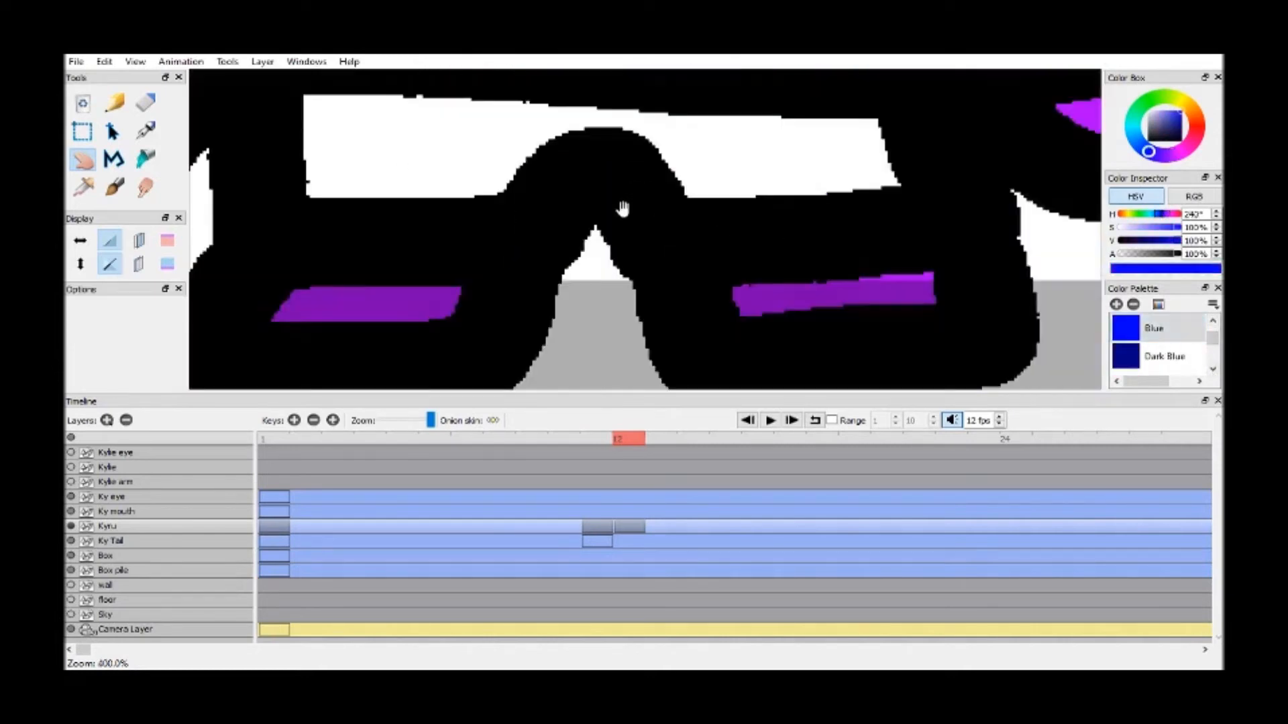
pyautogui.press('k')
pyautogui.click(759, 166)
pyautogui.press('h')
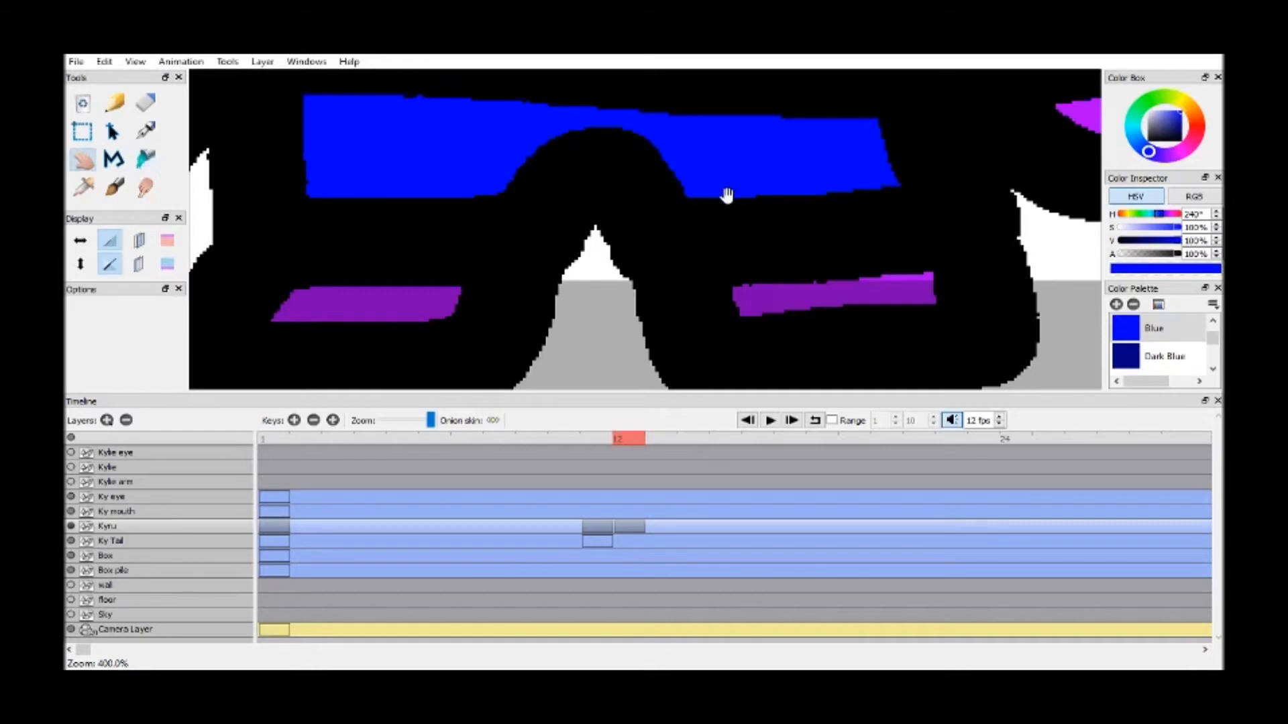
# Add an empty key at frame 13 on the Kyru layer and duplicate the frame 11 drawing into frame 14
pyautogui.scroll(-5, 726, 195)
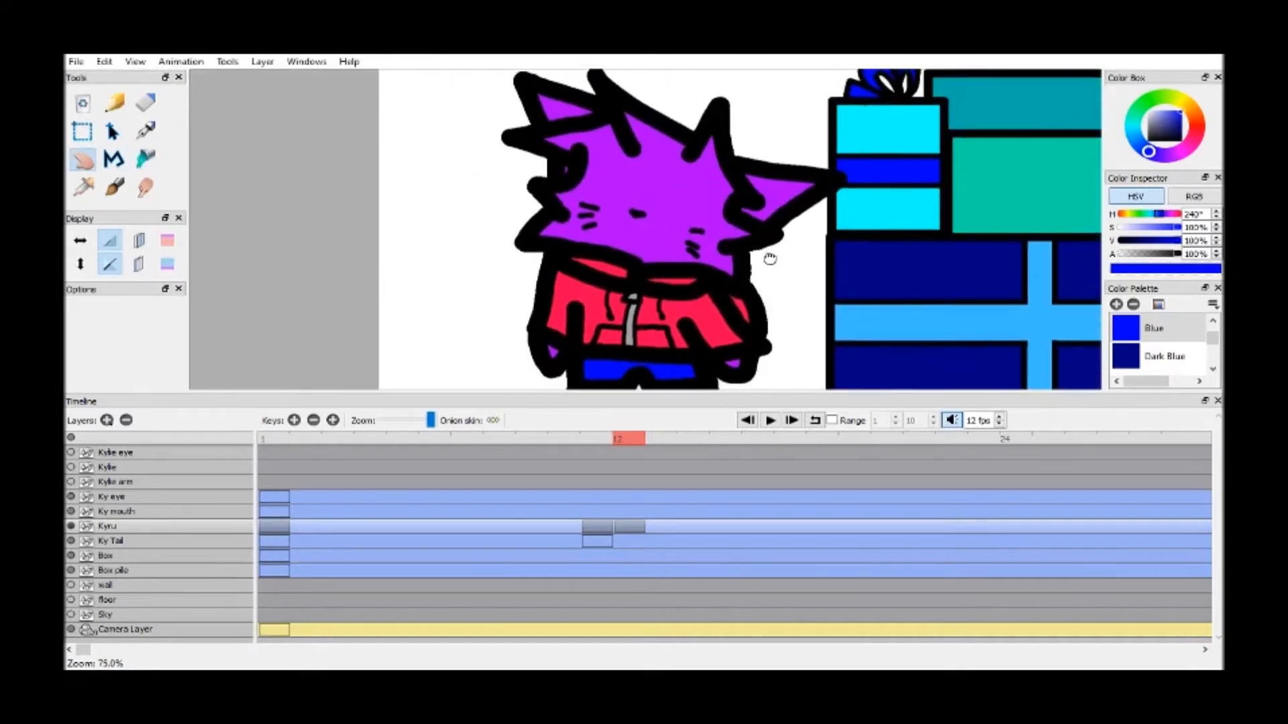
pyautogui.moveTo(770, 258); pyautogui.dragTo(770, 248)
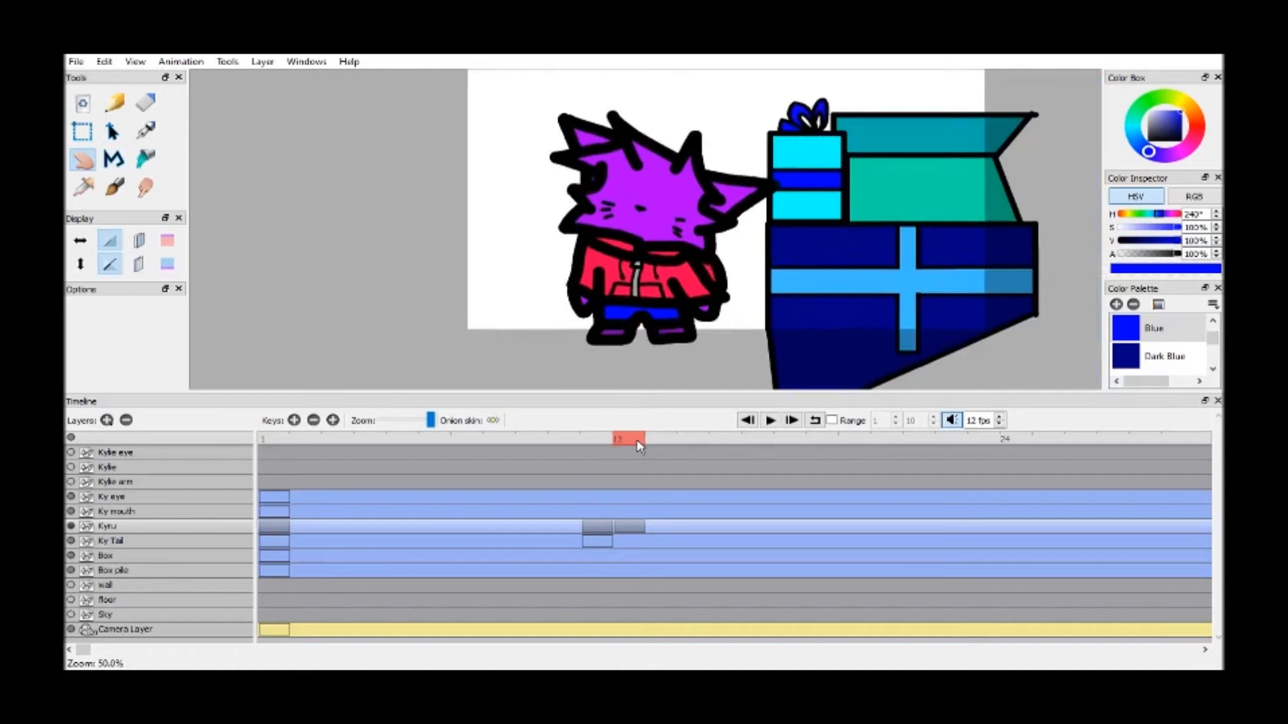
pyautogui.click(294, 420)
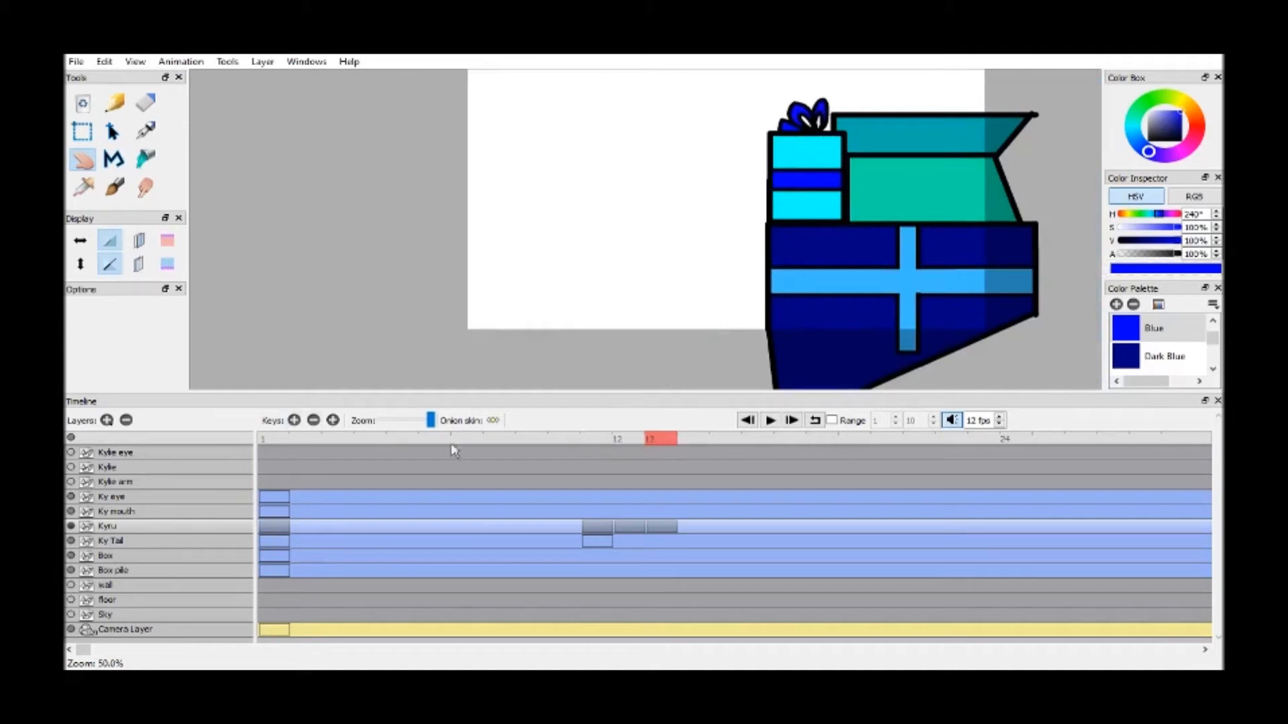
pyautogui.click(600, 440)
pyautogui.click(335, 420)
# Go to frame 13 and turn on the onion skin for both the previous and the next frame
pyautogui.click(659, 440)
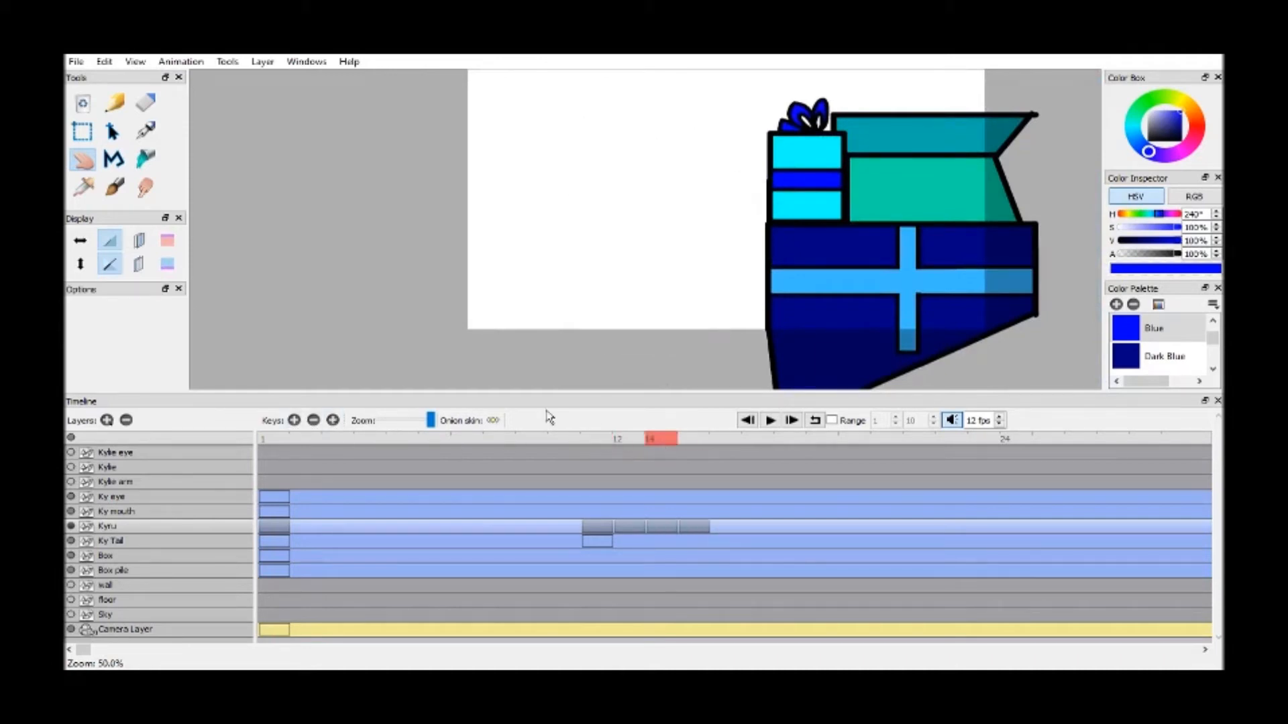
pyautogui.click(142, 244)
pyautogui.click(831, 683)
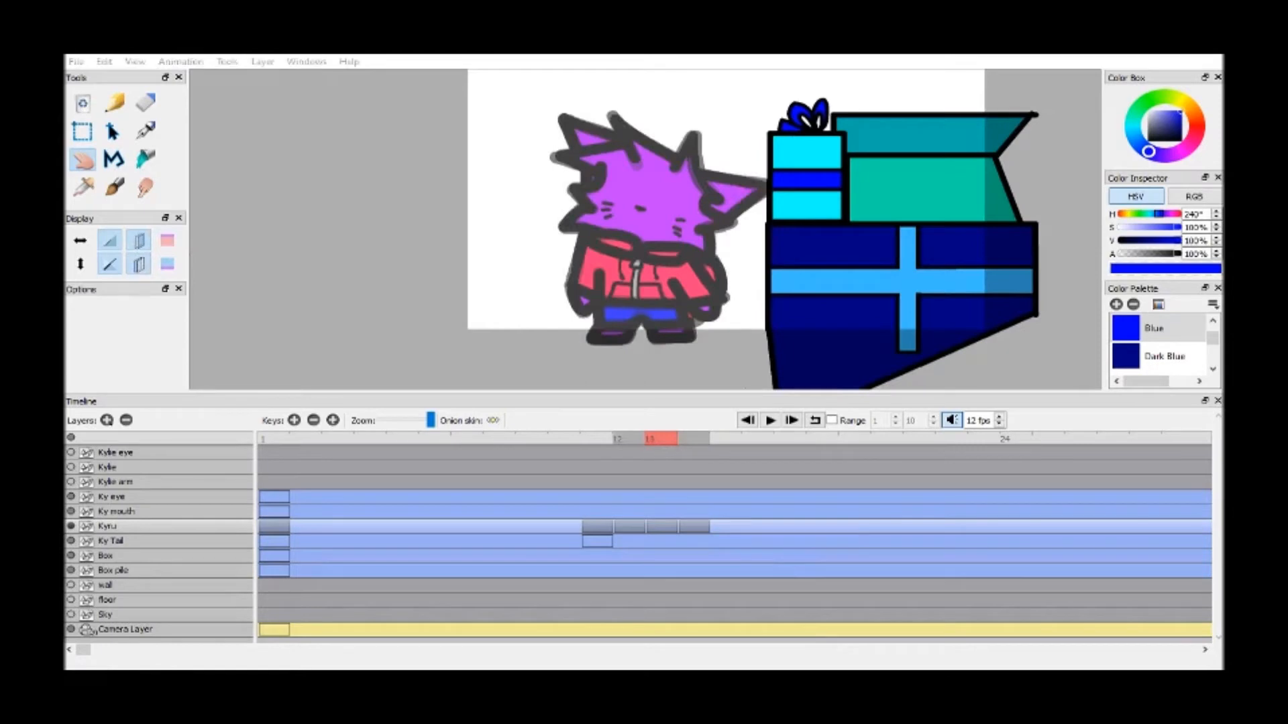
pyautogui.click(721, 554)
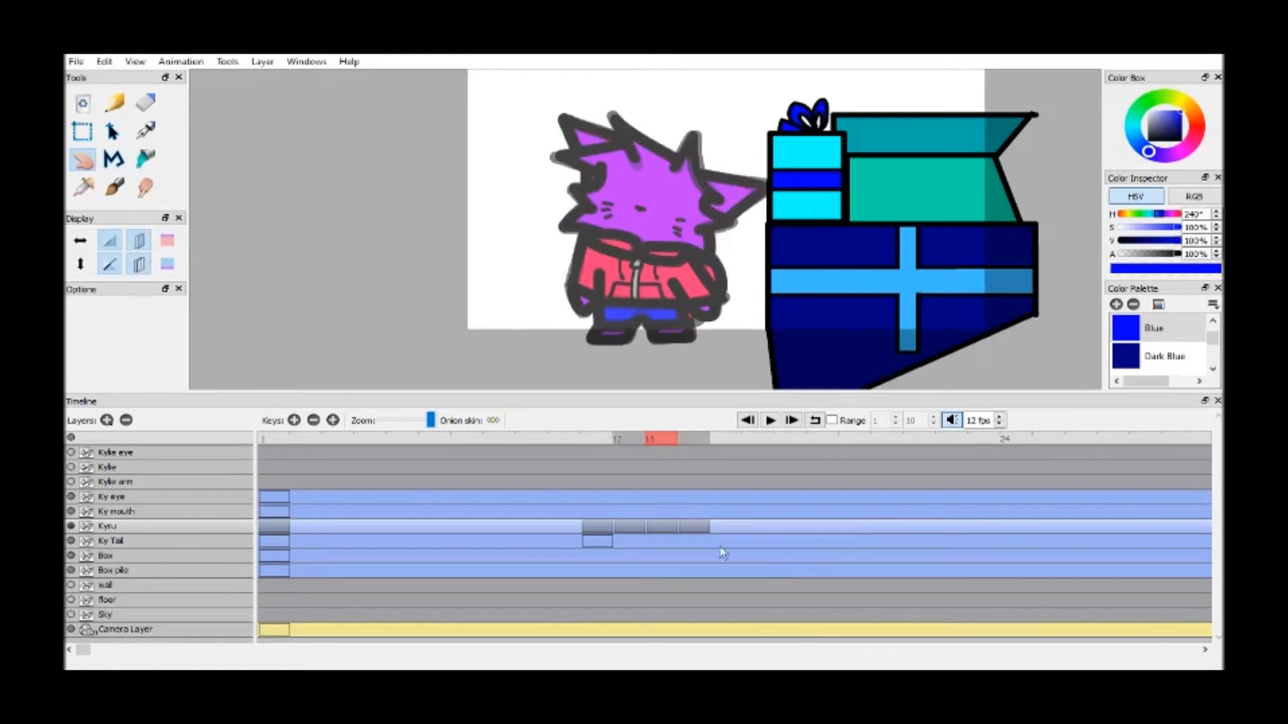
# Compare Kyru's pose at frames 11 and 14 with the onion-skinned drawings, ending on frame 13
pyautogui.click(599, 440)
pyautogui.click(691, 441)
pyautogui.click(660, 441)
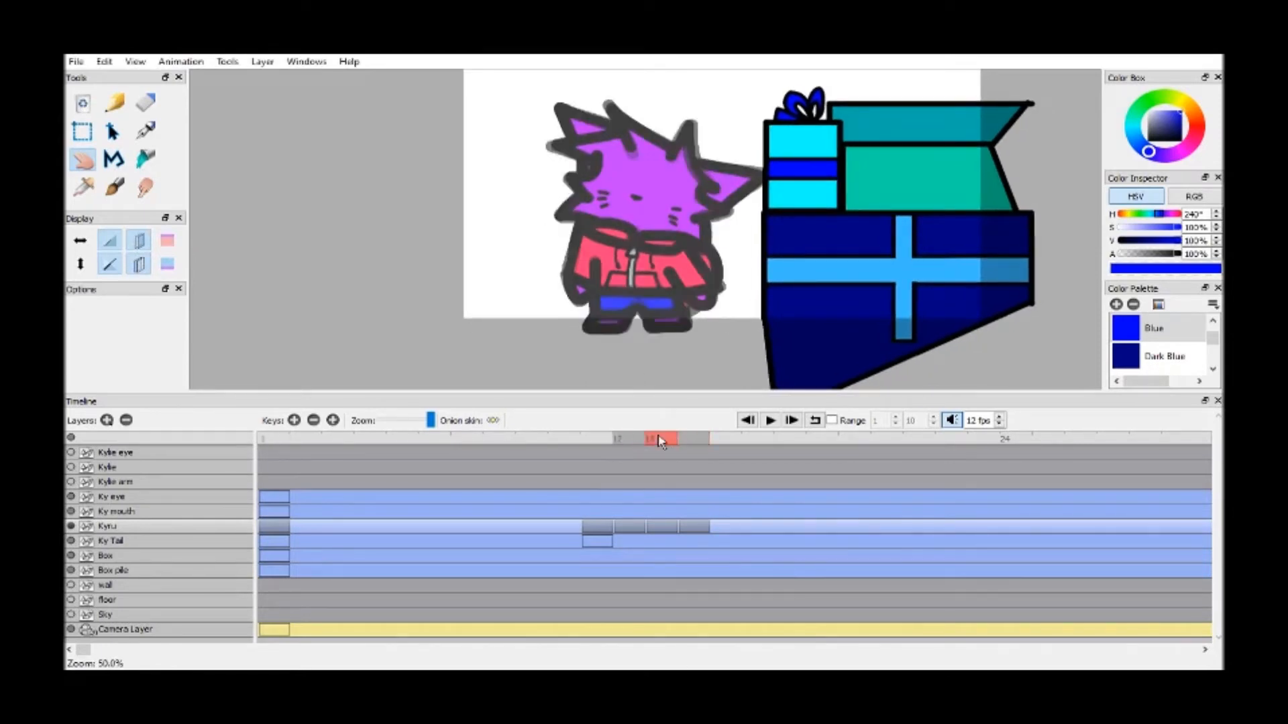
pyautogui.moveTo(555, 177); pyautogui.dragTo(550, 203)
pyautogui.click(688, 439)
pyautogui.click(602, 437)
pyautogui.click(686, 438)
pyautogui.moveTo(668, 295); pyautogui.dragTo(670, 283)
pyautogui.click(657, 434)
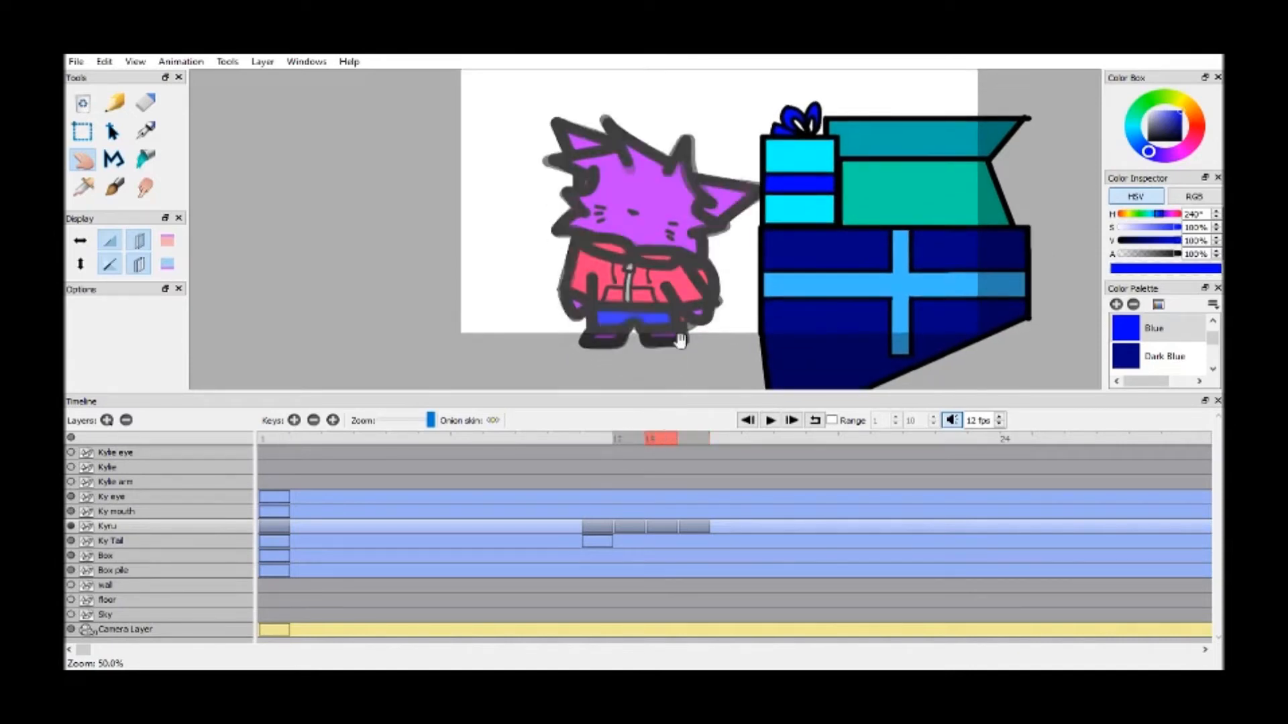
# Trace Kyru's right cheek fur on frame 13 with the Black swatch and a brush size of 30
pyautogui.moveTo(815, 278); pyautogui.dragTo(819, 288)
pyautogui.scroll(5, 819, 287)
pyautogui.scroll(-5, 459, 173)
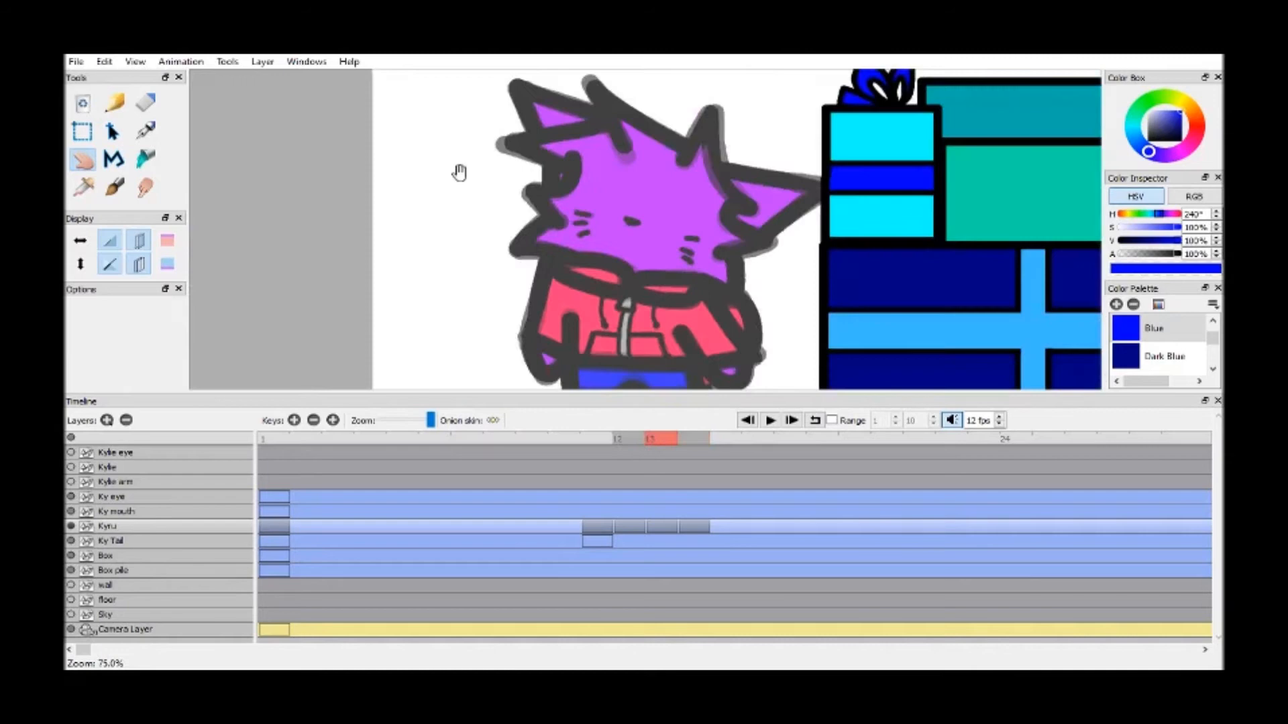
pyautogui.click(117, 193)
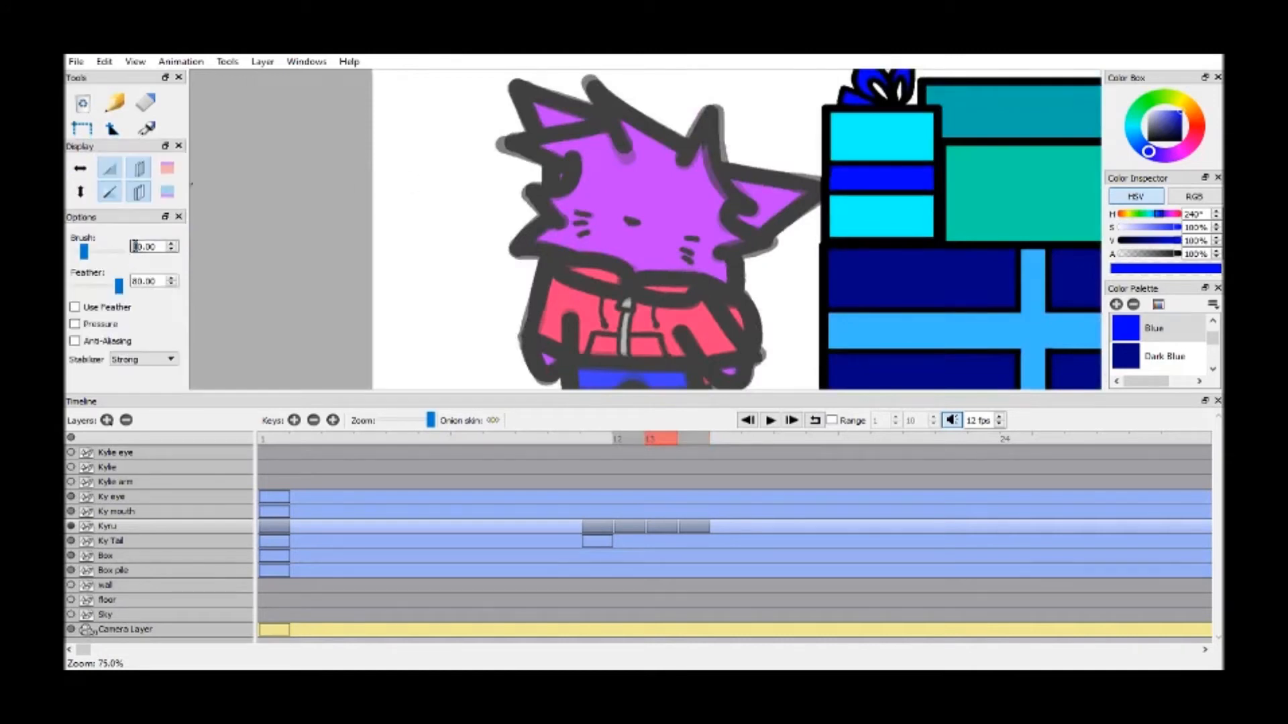
pyautogui.write('3')
pyautogui.scroll(4, 1194, 351)
pyautogui.click(1165, 333)
pyautogui.scroll(3, 805, 258)
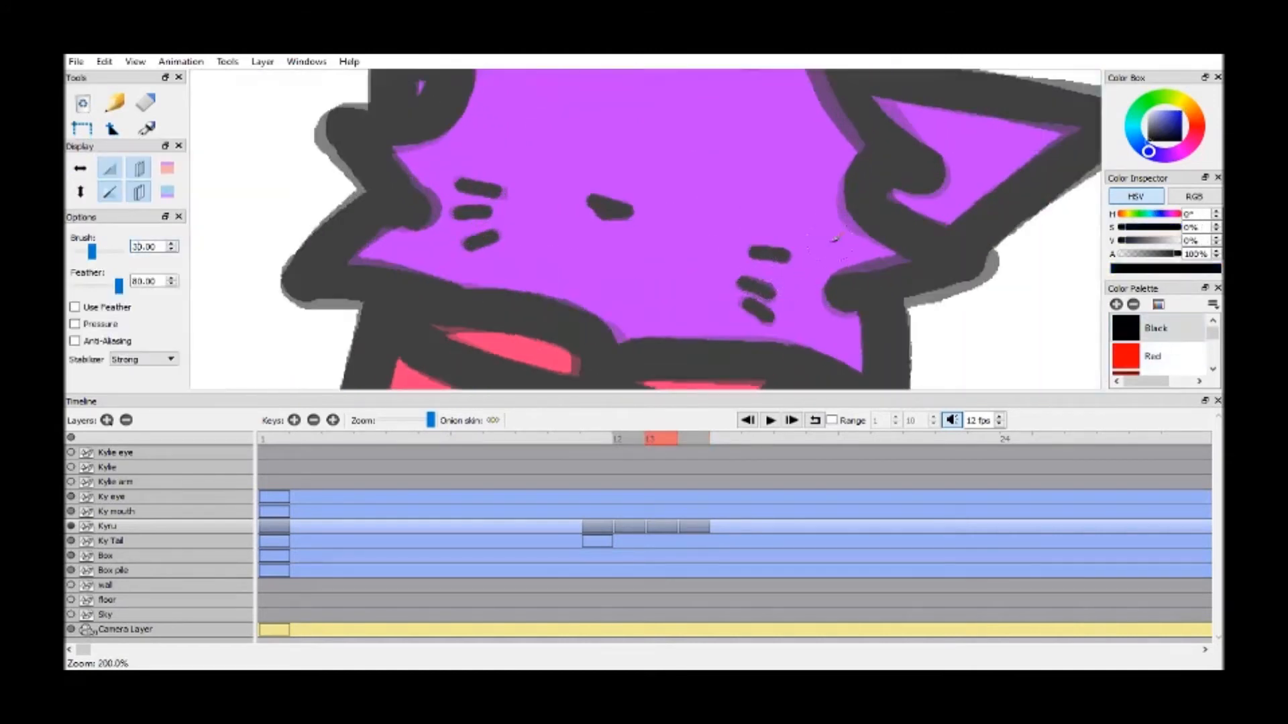
pyautogui.moveTo(886, 161)
pyautogui.mouseDown()
pyautogui.moveTo(876, 232)
pyautogui.moveTo(962, 261)
pyautogui.moveTo(842, 295)
pyautogui.mouseUp()
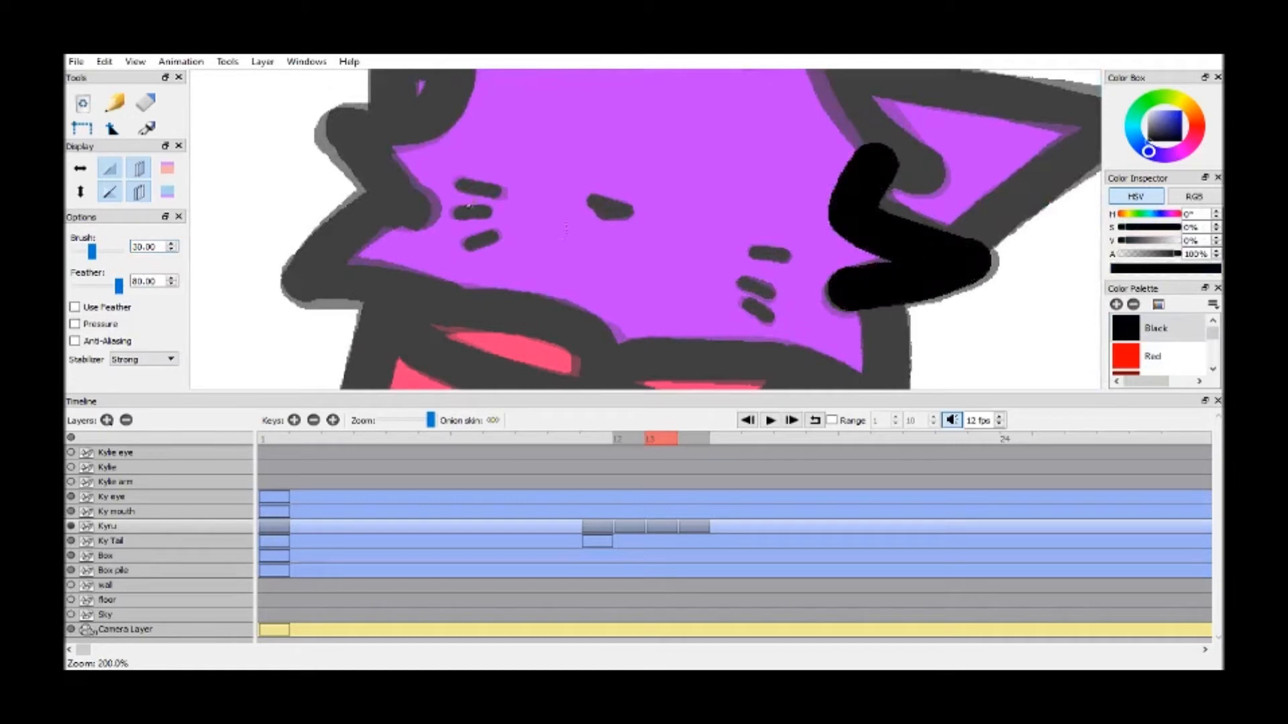
# Outline the edge below the right cheek and the right half of the jacket collar in black
pyautogui.scroll(-3, 674, 171)
pyautogui.hscroll(5, 674, 171)
pyautogui.moveTo(719, 195)
pyautogui.mouseDown()
pyautogui.moveTo(720, 324)
pyautogui.moveTo(627, 271)
pyautogui.moveTo(576, 263)
pyautogui.moveTo(490, 262)
pyautogui.moveTo(452, 285)
pyautogui.moveTo(464, 306)
pyautogui.moveTo(609, 305)
pyautogui.mouseUp()
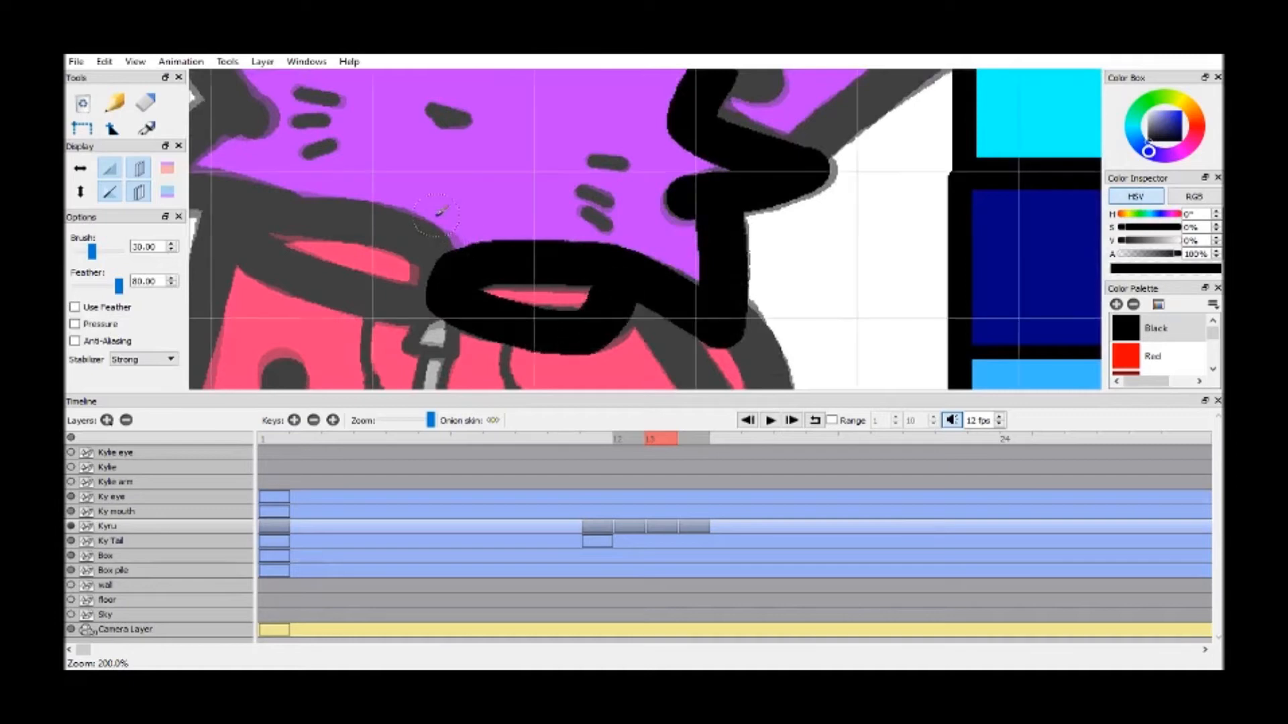
# Trace the left cheek fur, the left half of the collar and the tufts on the left side of the head
pyautogui.hscroll(-5, 546, 239)
pyautogui.scroll(1, 546, 239)
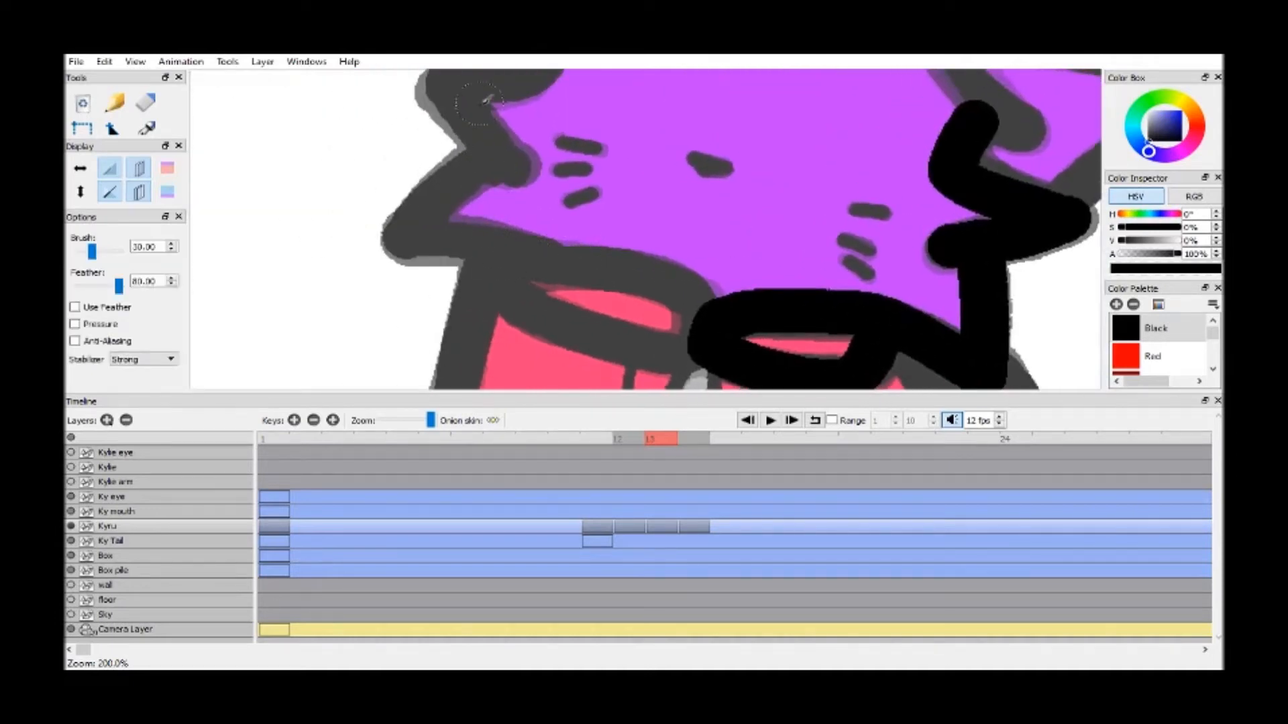
pyautogui.moveTo(490, 163)
pyautogui.mouseDown()
pyautogui.moveTo(406, 237)
pyautogui.moveTo(669, 287)
pyautogui.moveTo(693, 308)
pyautogui.moveTo(689, 342)
pyautogui.moveTo(566, 325)
pyautogui.moveTo(494, 285)
pyautogui.mouseUp()
pyautogui.press('h')
pyautogui.moveTo(644, 204); pyautogui.dragTo(599, 335)
pyautogui.press('b')
pyautogui.moveTo(513, 120)
pyautogui.mouseDown()
pyautogui.moveTo(503, 178)
pyautogui.moveTo(478, 218)
pyautogui.moveTo(401, 214)
pyautogui.moveTo(456, 288)
pyautogui.mouseUp()
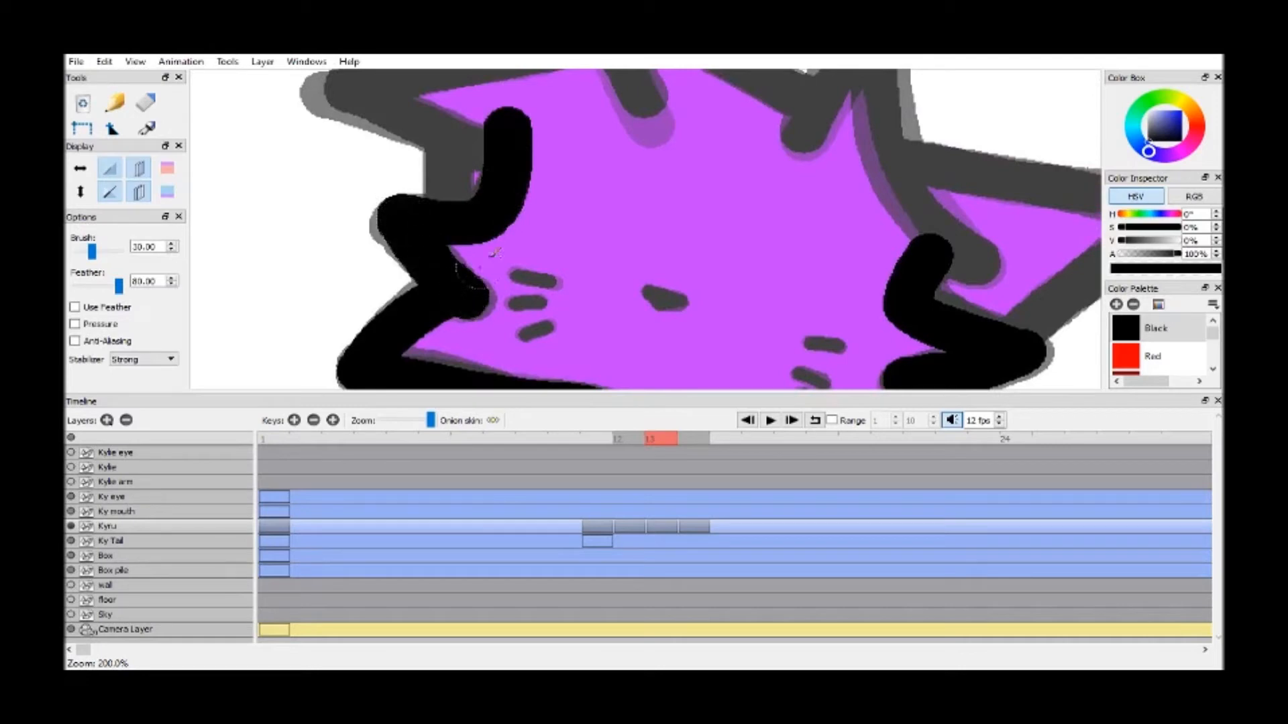
# Trace the right edge of Kyru's head from the cheek up towards the hair over the onion skin
pyautogui.press('h')
pyautogui.moveTo(575, 172); pyautogui.dragTo(528, 295)
pyautogui.moveTo(624, 220)
pyautogui.mouseDown()
pyautogui.moveTo(561, 222)
pyautogui.moveTo(446, 163)
pyautogui.mouseUp()
pyautogui.press('b')
pyautogui.moveTo(701, 339)
pyautogui.mouseDown()
pyautogui.moveTo(728, 330)
pyautogui.moveTo(671, 251)
pyautogui.moveTo(642, 147)
pyautogui.moveTo(645, 92)
pyautogui.moveTo(573, 232)
pyautogui.mouseUp()
pyautogui.press('h')
pyautogui.moveTo(530, 165)
pyautogui.mouseDown()
pyautogui.moveTo(628, 283)
pyautogui.moveTo(455, 186)
pyautogui.moveTo(423, 144)
pyautogui.moveTo(519, 327)
pyautogui.mouseUp()
pyautogui.press('b')
# Trace the hair tufts on top of Kyru's head and the left ear in black
pyautogui.press('h')
pyautogui.moveTo(417, 240)
pyautogui.mouseDown()
pyautogui.moveTo(555, 280)
pyautogui.moveTo(591, 274)
pyautogui.moveTo(631, 226)
pyautogui.moveTo(645, 167)
pyautogui.moveTo(434, 199)
pyautogui.moveTo(590, 258)
pyautogui.mouseUp()
pyautogui.press('b')
pyautogui.press('h')
pyautogui.moveTo(653, 122)
pyautogui.mouseDown()
pyautogui.moveTo(643, 205)
pyautogui.moveTo(449, 121)
pyautogui.moveTo(509, 241)
pyautogui.moveTo(576, 280)
pyautogui.moveTo(529, 135)
pyautogui.mouseUp()
pyautogui.press('b')
pyautogui.press('h')
pyautogui.press('b')
pyautogui.moveTo(503, 199); pyautogui.dragTo(510, 265)
# Try to trace the right ear's outline out to the gift boxes and back to the cheek
pyautogui.press('h')
pyautogui.moveTo(839, 196); pyautogui.dragTo(368, 207)
pyautogui.press('b')
pyautogui.moveTo(500, 216)
pyautogui.mouseDown()
pyautogui.moveTo(763, 242)
pyautogui.moveTo(666, 291)
pyautogui.moveTo(580, 376)
pyautogui.mouseUp()
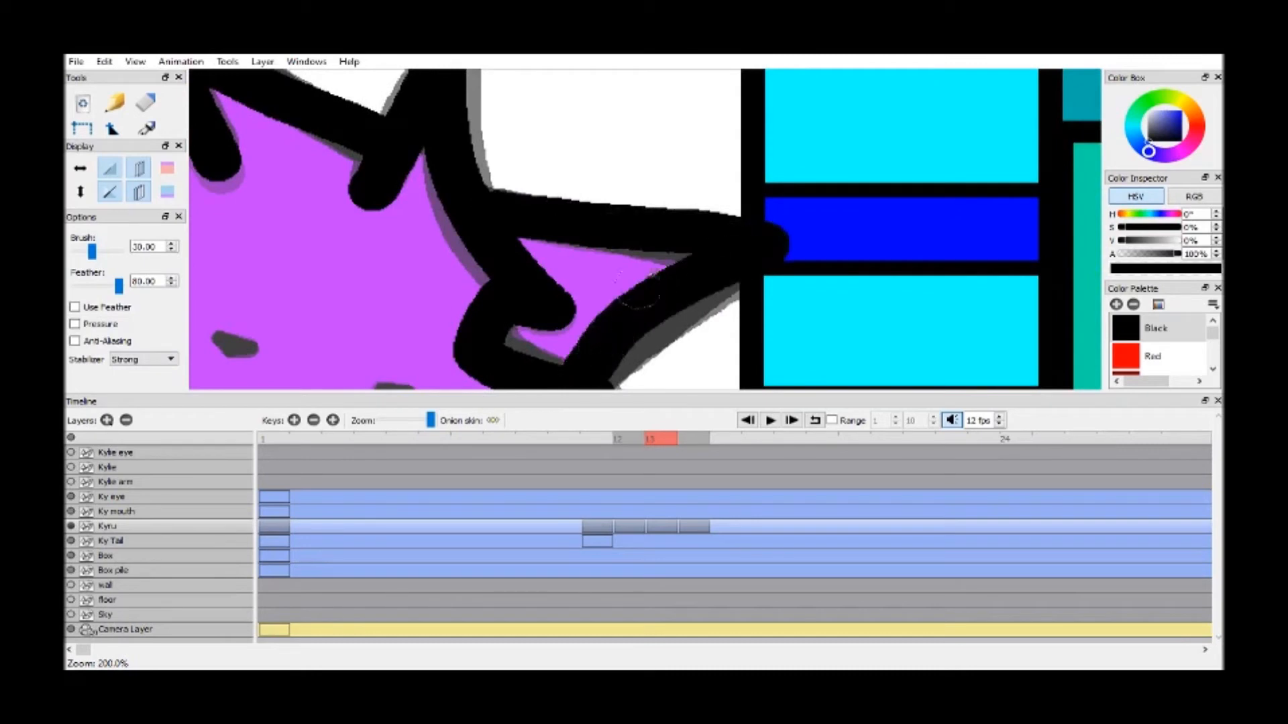
# Compare the head outline with the neighbouring frames, return to frame 13 and undo the right ear outline
pyautogui.press('h')
pyautogui.scroll(-8, 664, 248)
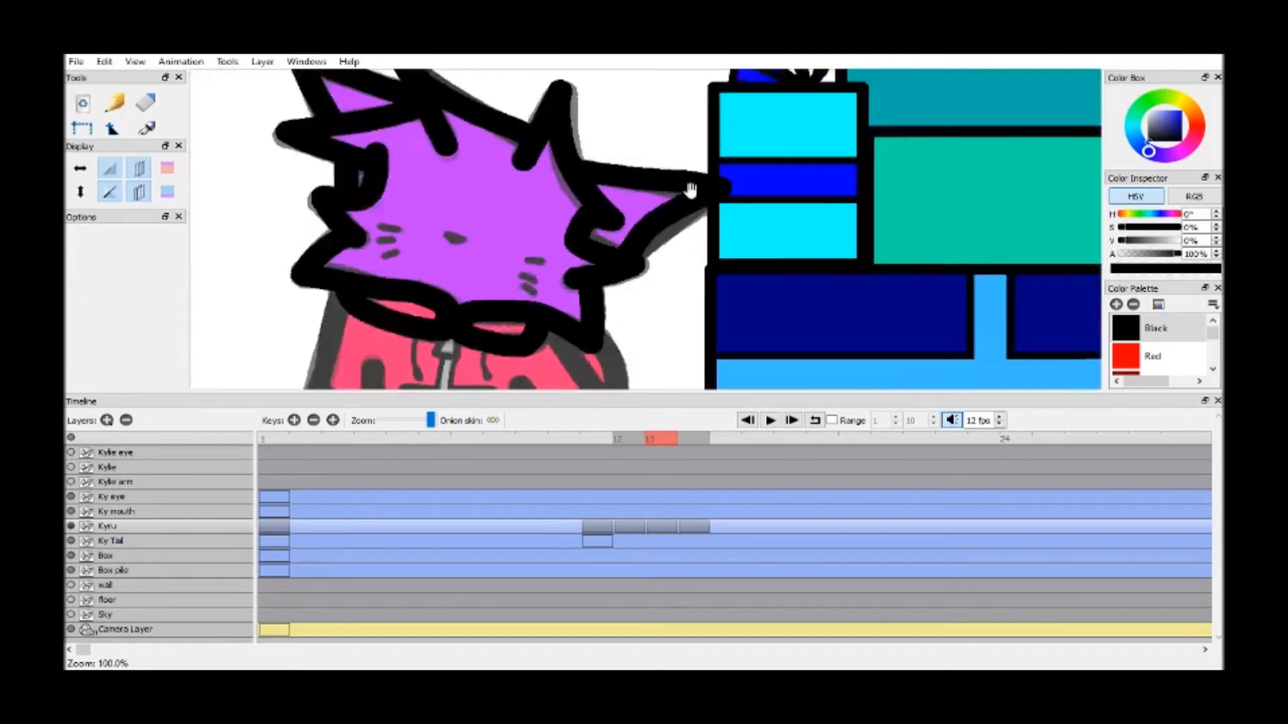
pyautogui.click(633, 438)
pyautogui.click(657, 439)
pyautogui.click(695, 438)
pyautogui.click(672, 439)
pyautogui.moveTo(736, 337); pyautogui.dragTo(715, 329)
pyautogui.hotkey('ctrl', 'z')
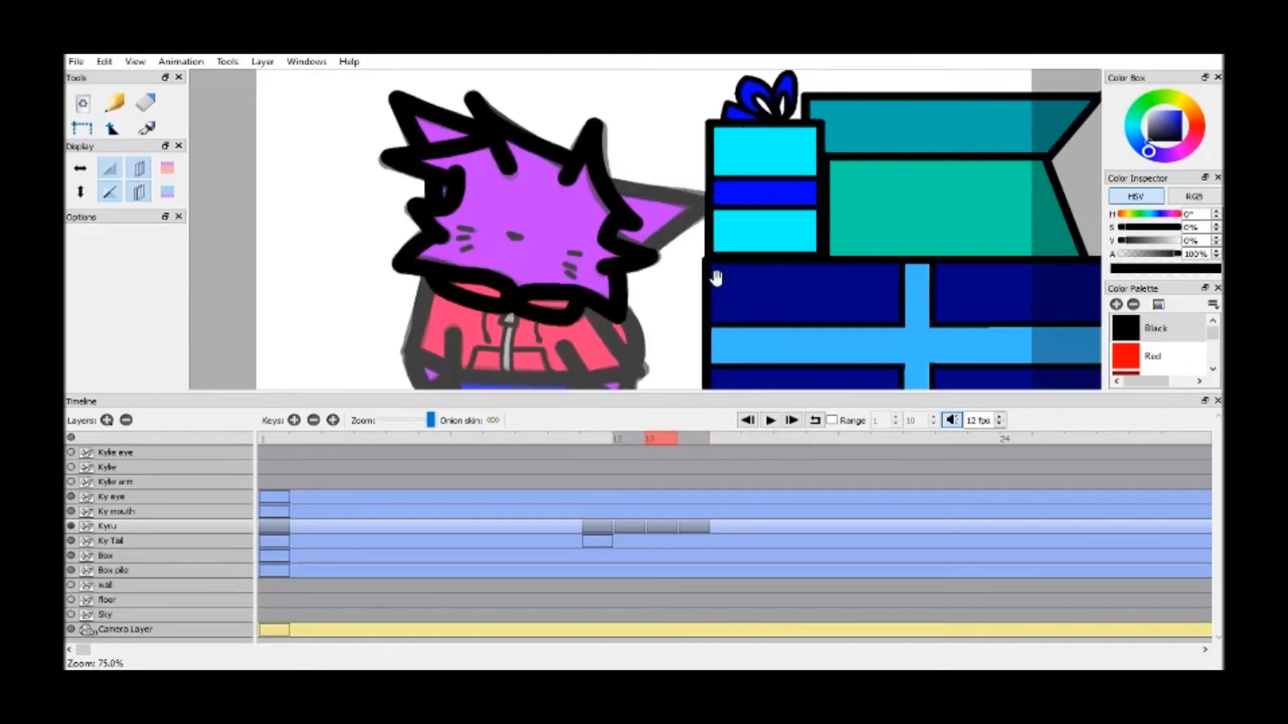
# Redraw the right ear's outline with its tip overlapping the gift boxes and its lower edge meeting the cheek
pyautogui.scroll(3, 715, 277)
pyautogui.moveTo(719, 260); pyautogui.dragTo(696, 260)
pyautogui.press('b')
pyautogui.moveTo(549, 97)
pyautogui.mouseDown()
pyautogui.moveTo(698, 129)
pyautogui.moveTo(821, 163)
pyautogui.moveTo(683, 234)
pyautogui.moveTo(658, 268)
pyautogui.mouseUp()
pyautogui.press('h')
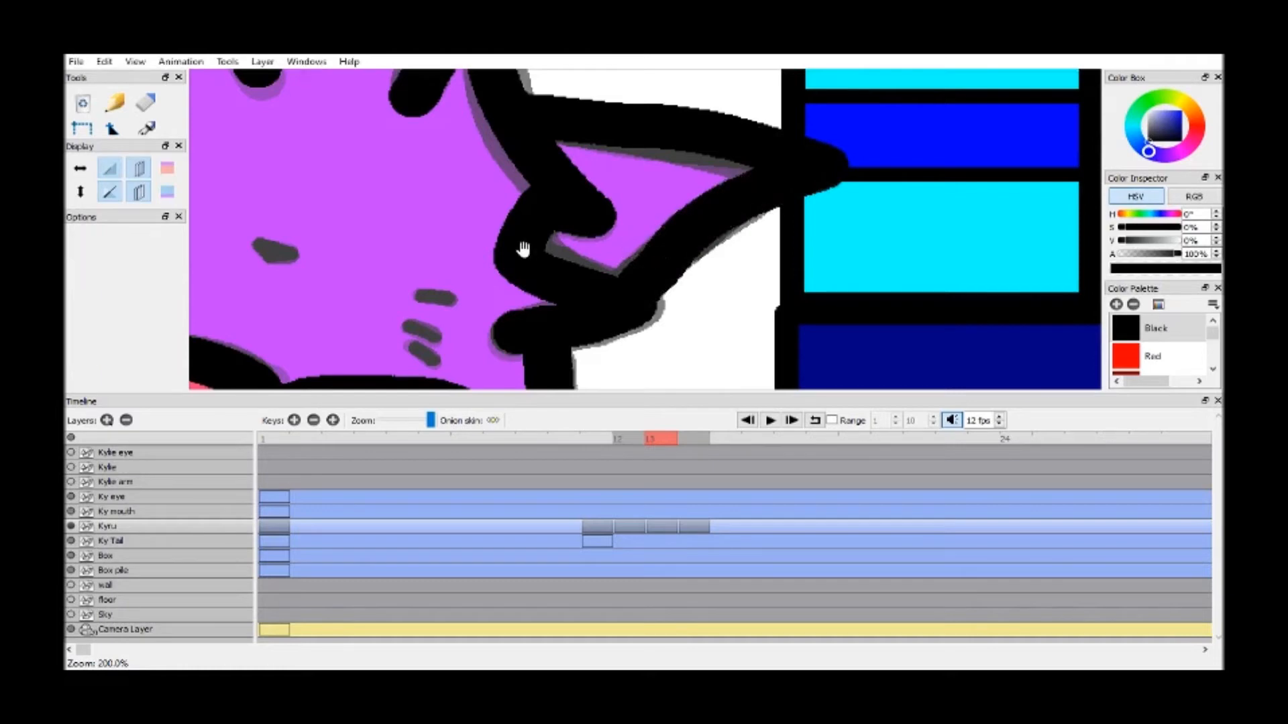
# Trace the jacket's hem, inner arm lines, both sleeves and the hands in black over the onion skin
pyautogui.moveTo(523, 250); pyautogui.dragTo(758, 177)
pyautogui.moveTo(564, 345)
pyautogui.mouseDown()
pyautogui.moveTo(681, 287)
pyautogui.moveTo(676, 185)
pyautogui.mouseUp()
pyautogui.scroll(-2, 674, 193)
pyautogui.scroll(1, 676, 185)
pyautogui.press('b')
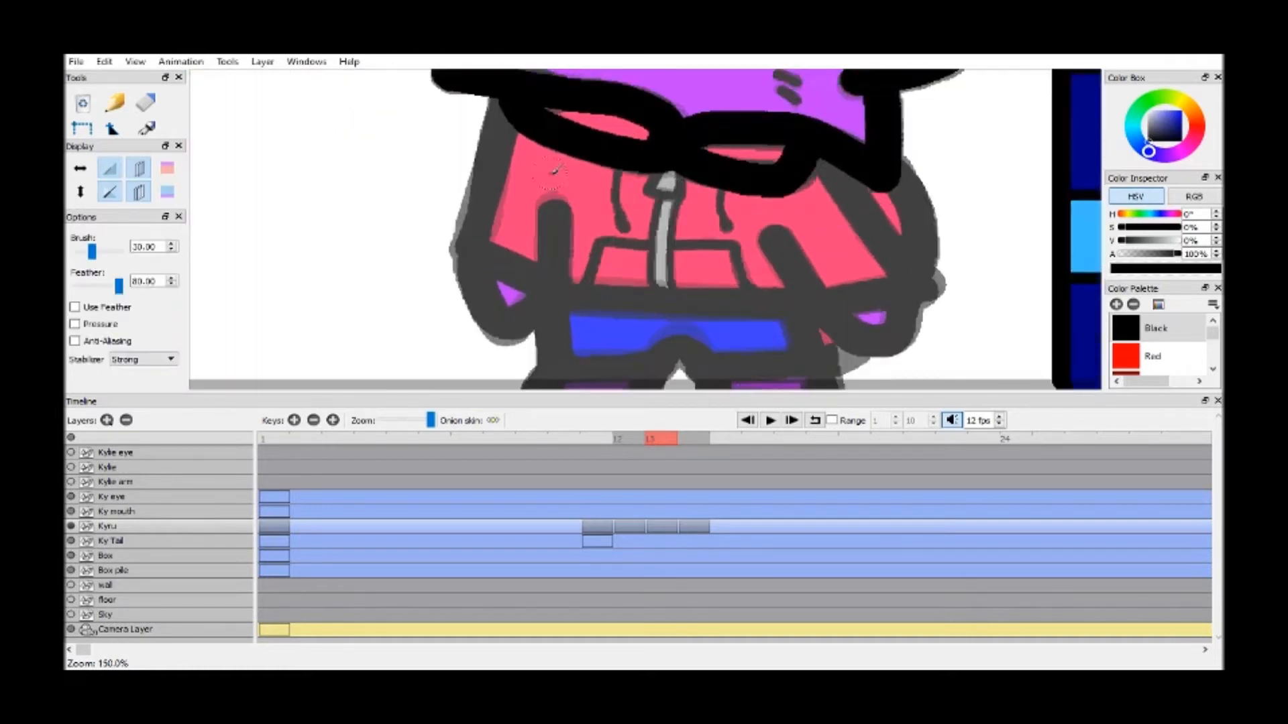
pyautogui.moveTo(556, 214)
pyautogui.mouseDown()
pyautogui.moveTo(554, 289)
pyautogui.moveTo(664, 305)
pyautogui.moveTo(790, 302)
pyautogui.mouseUp()
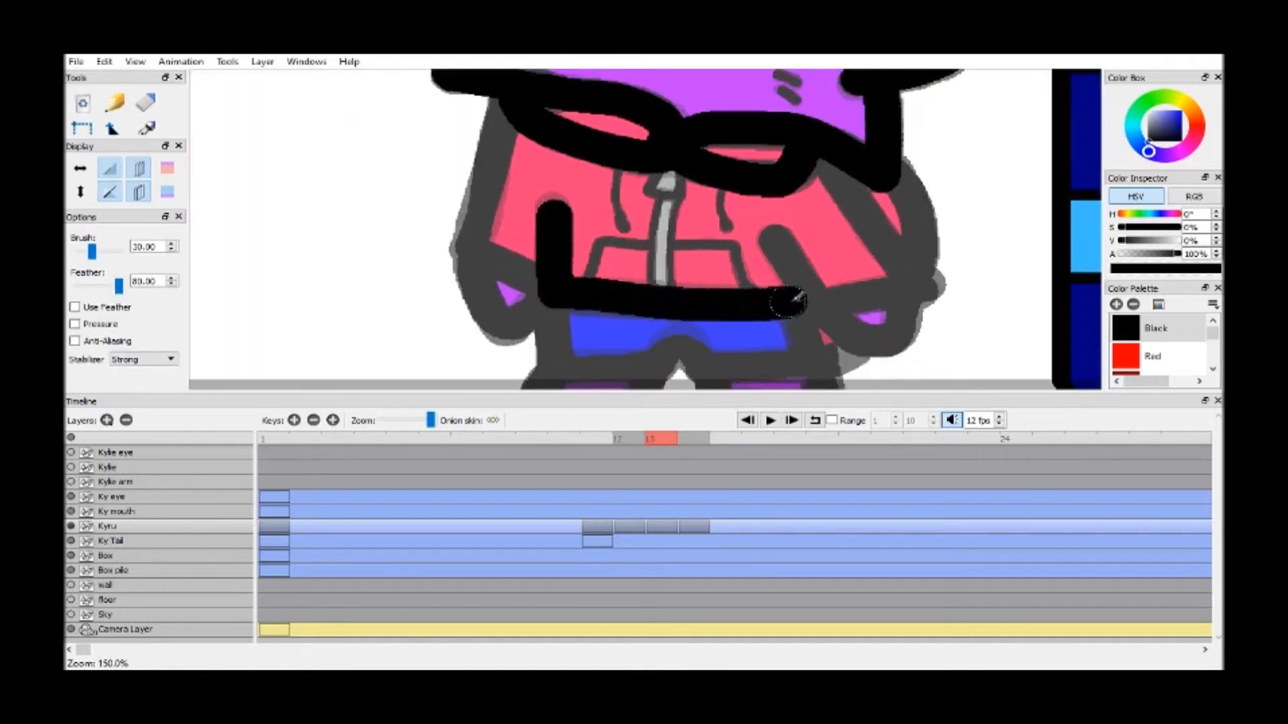
pyautogui.moveTo(777, 242)
pyautogui.mouseDown()
pyautogui.moveTo(811, 306)
pyautogui.moveTo(929, 282)
pyautogui.moveTo(831, 152)
pyautogui.moveTo(887, 170)
pyautogui.moveTo(920, 224)
pyautogui.mouseUp()
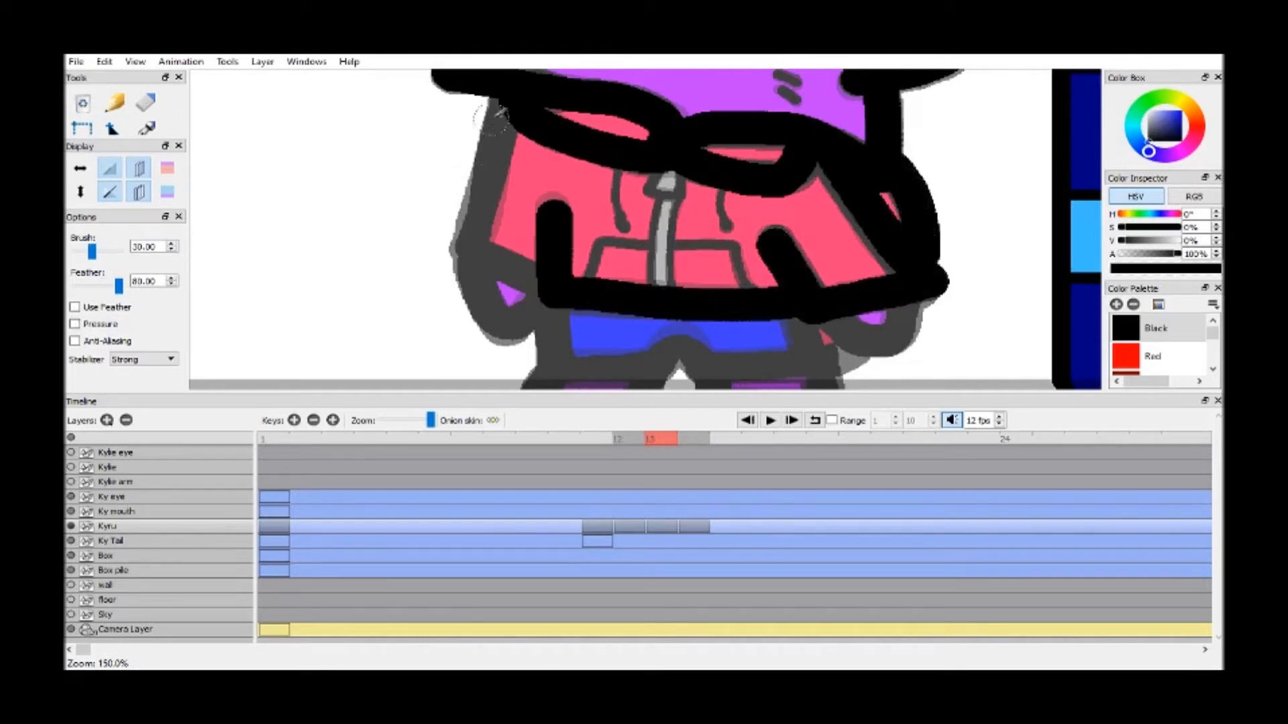
pyautogui.moveTo(508, 94)
pyautogui.mouseDown()
pyautogui.moveTo(470, 252)
pyautogui.moveTo(542, 280)
pyautogui.moveTo(474, 265)
pyautogui.moveTo(523, 320)
pyautogui.mouseUp()
pyautogui.moveTo(826, 310)
pyautogui.mouseDown()
pyautogui.moveTo(865, 352)
pyautogui.moveTo(905, 287)
pyautogui.mouseUp()
# Trace the trousers below the jacket hem and both feet in black
pyautogui.press('h')
pyautogui.moveTo(664, 279); pyautogui.dragTo(633, 200)
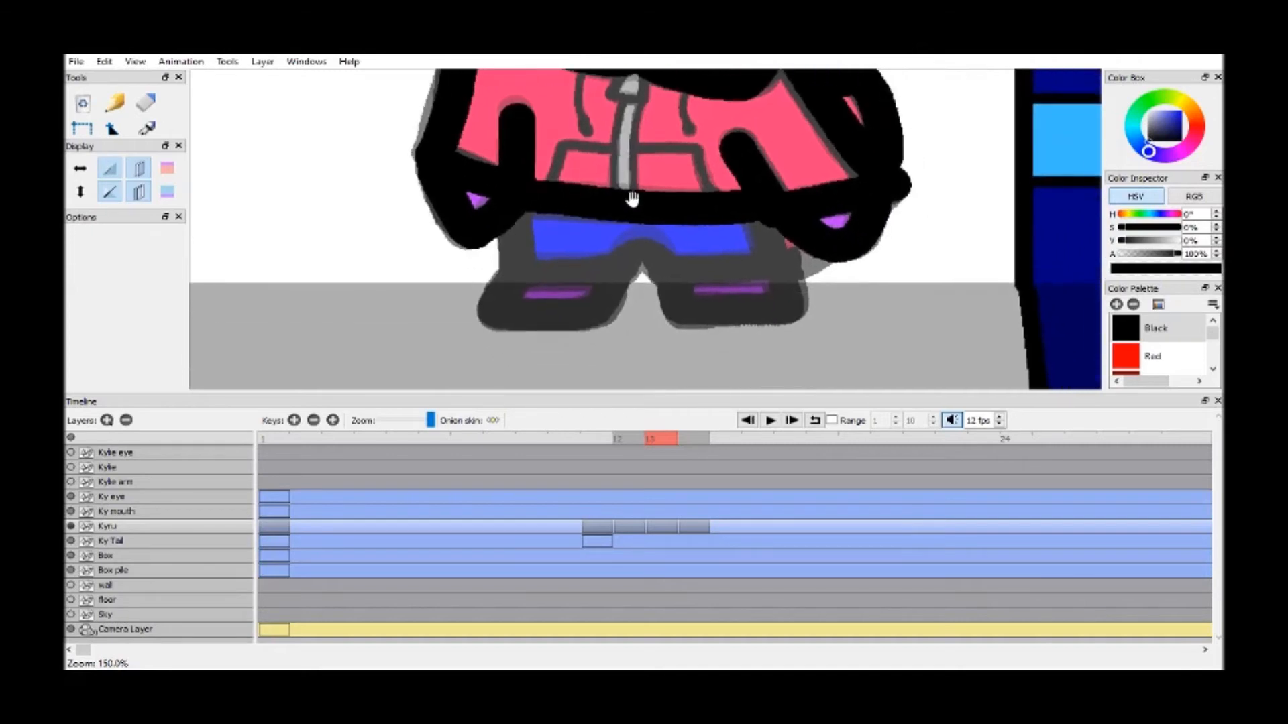
pyautogui.press('b')
pyautogui.moveTo(516, 201)
pyautogui.mouseDown()
pyautogui.moveTo(515, 242)
pyautogui.moveTo(563, 279)
pyautogui.moveTo(634, 252)
pyautogui.moveTo(671, 278)
pyautogui.moveTo(795, 271)
pyautogui.moveTo(768, 221)
pyautogui.mouseUp()
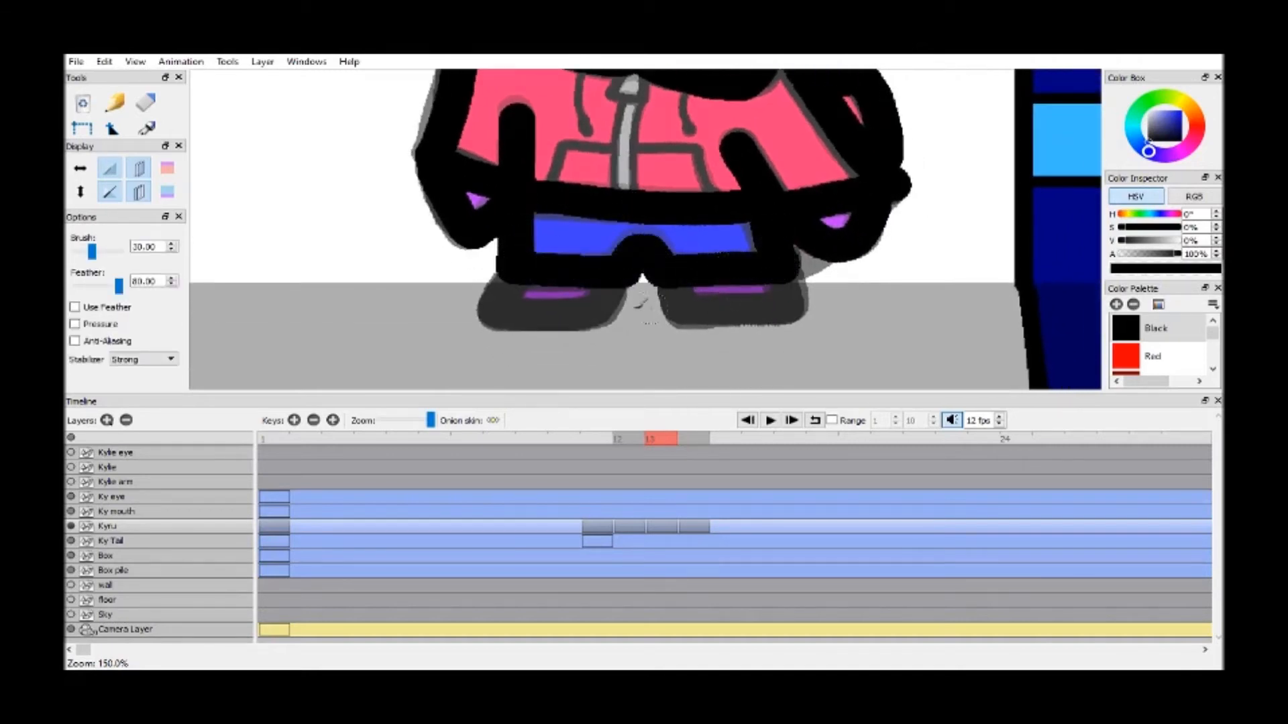
pyautogui.moveTo(512, 272)
pyautogui.mouseDown()
pyautogui.moveTo(489, 306)
pyautogui.moveTo(608, 309)
pyautogui.mouseUp()
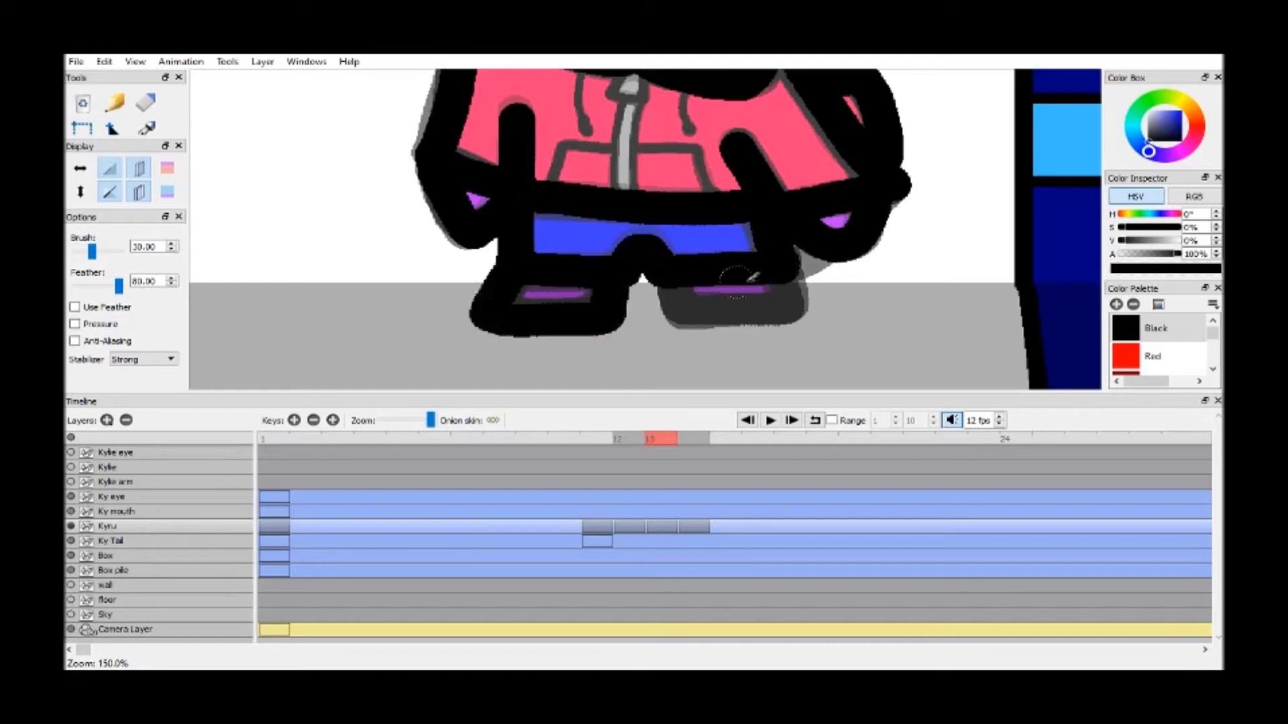
pyautogui.moveTo(790, 271)
pyautogui.mouseDown()
pyautogui.moveTo(808, 310)
pyautogui.moveTo(680, 312)
pyautogui.moveTo(673, 287)
pyautogui.mouseUp()
# Trace the jacket's zip pull with a brush size of 10 and the zip's sides with a size of 7
pyautogui.press('space')
pyautogui.moveTo(611, 133); pyautogui.dragTo(602, 228)
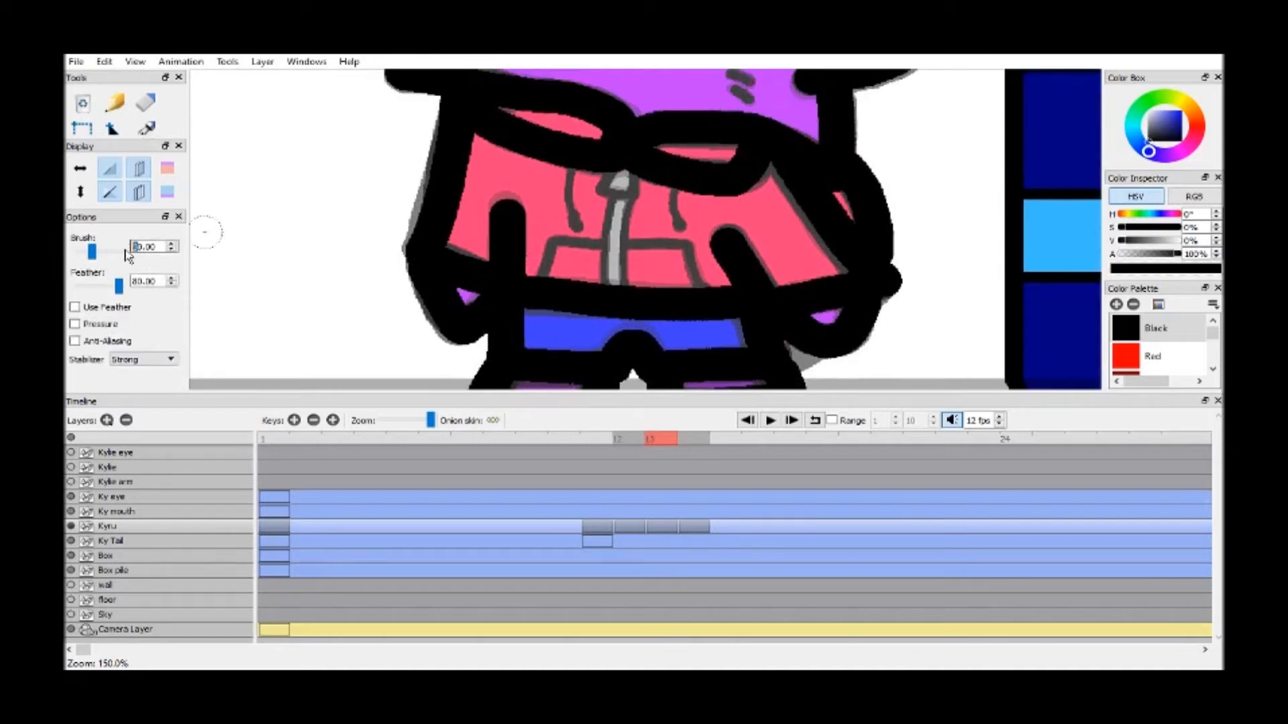
pyautogui.scroll(2, 585, 154)
pyautogui.moveTo(585, 100)
pyautogui.mouseDown()
pyautogui.moveTo(600, 158)
pyautogui.moveTo(621, 112)
pyautogui.mouseUp()
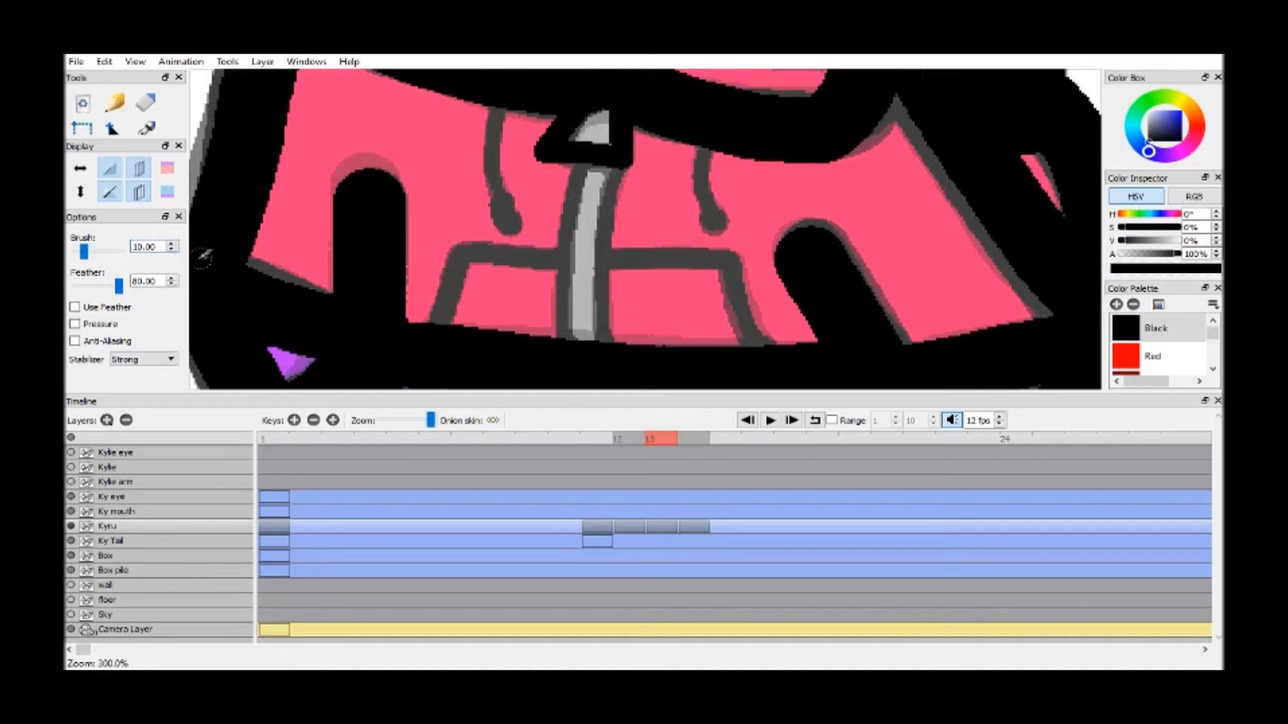
pyautogui.moveTo(581, 169)
pyautogui.mouseDown()
pyautogui.moveTo(563, 220)
pyautogui.moveTo(564, 328)
pyautogui.moveTo(566, 346)
pyautogui.moveTo(600, 349)
pyautogui.moveTo(617, 155)
pyautogui.mouseUp()
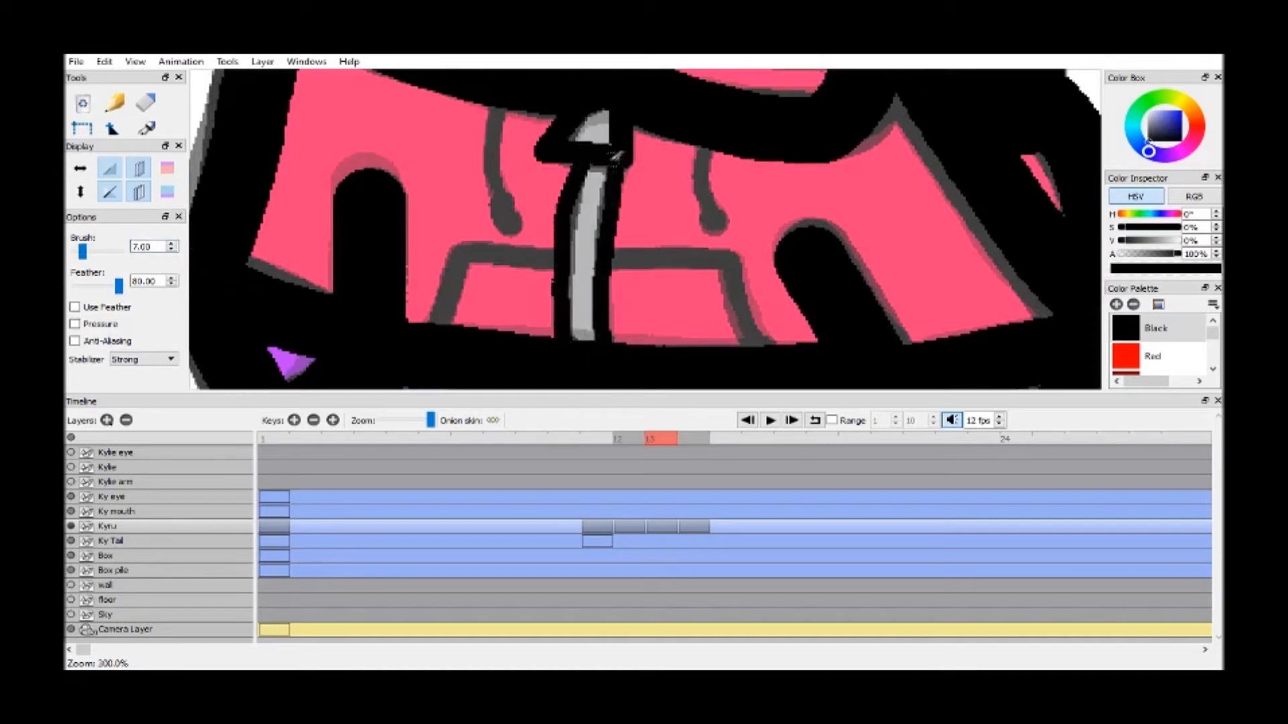
# Trace both hood drawstrings and the jacket's front pocket with the size 7 brush
pyautogui.moveTo(507, 96)
pyautogui.mouseDown()
pyautogui.moveTo(491, 173)
pyautogui.moveTo(501, 212)
pyautogui.mouseUp()
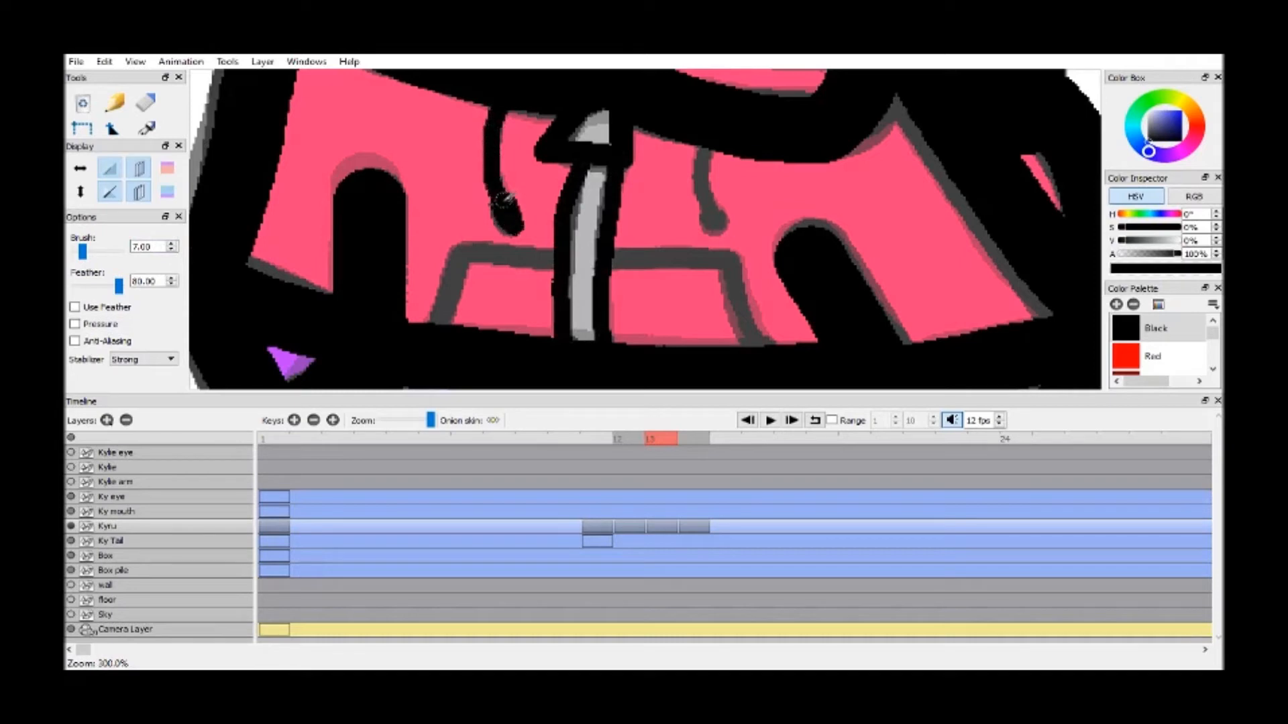
pyautogui.moveTo(703, 159); pyautogui.dragTo(714, 227)
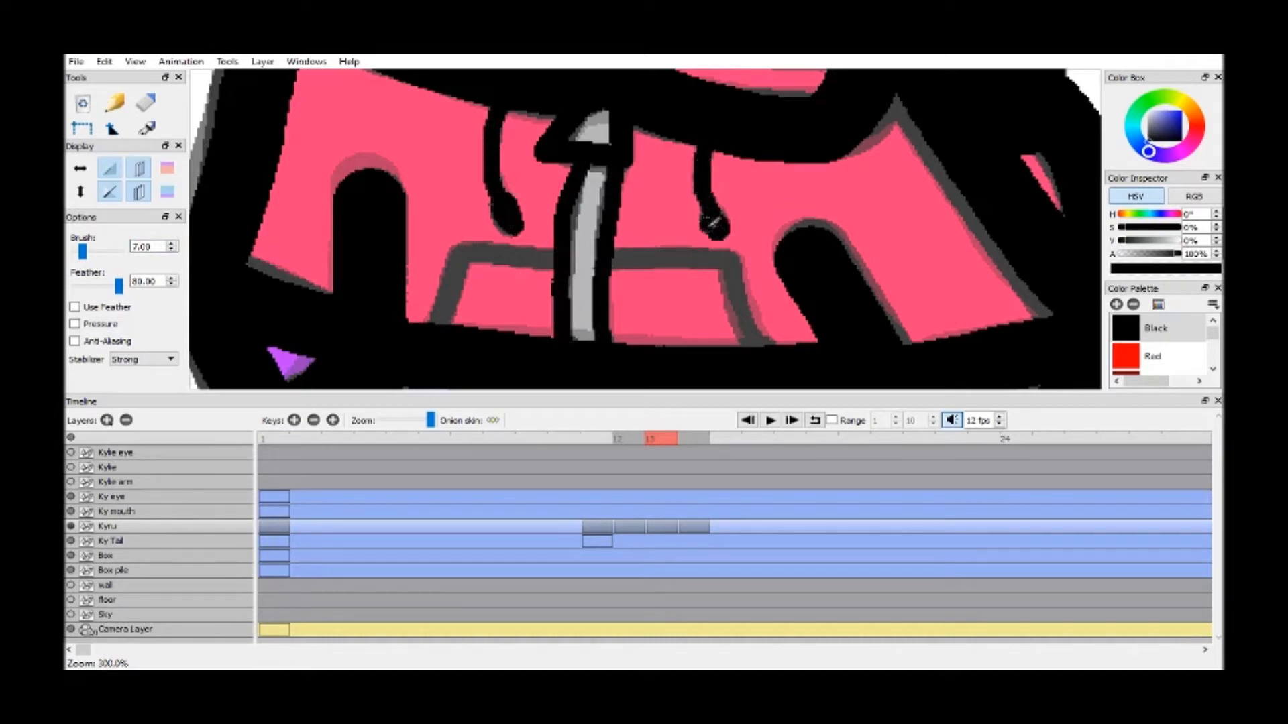
pyautogui.moveTo(436, 322)
pyautogui.mouseDown()
pyautogui.moveTo(453, 262)
pyautogui.moveTo(732, 259)
pyautogui.moveTo(764, 346)
pyautogui.mouseUp()
pyautogui.press('h')
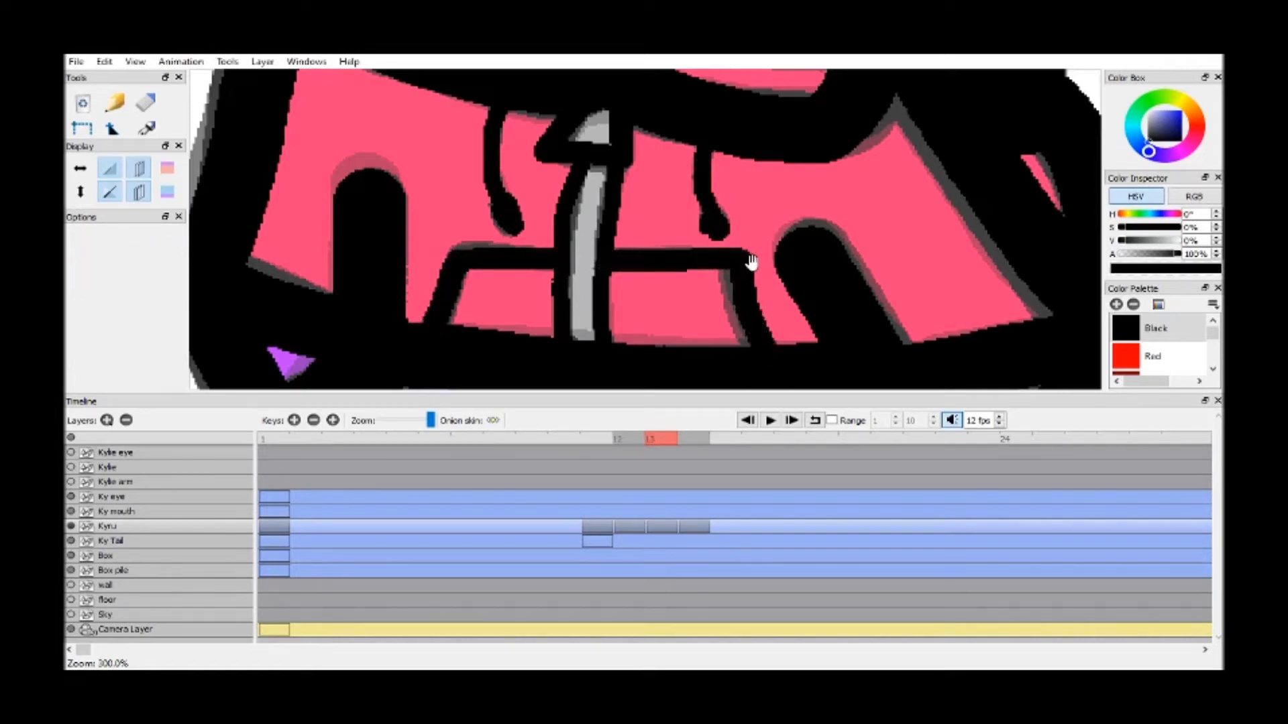
# Trace the whisker marks on both cheeks and the nose with a brush size of 10
pyautogui.scroll(-6, 753, 262)
pyautogui.scroll(3, 747, 274)
pyautogui.moveTo(756, 253)
pyautogui.mouseDown()
pyautogui.moveTo(744, 299)
pyautogui.moveTo(785, 220)
pyautogui.mouseUp()
pyautogui.scroll(2, 746, 274)
pyautogui.press('b')
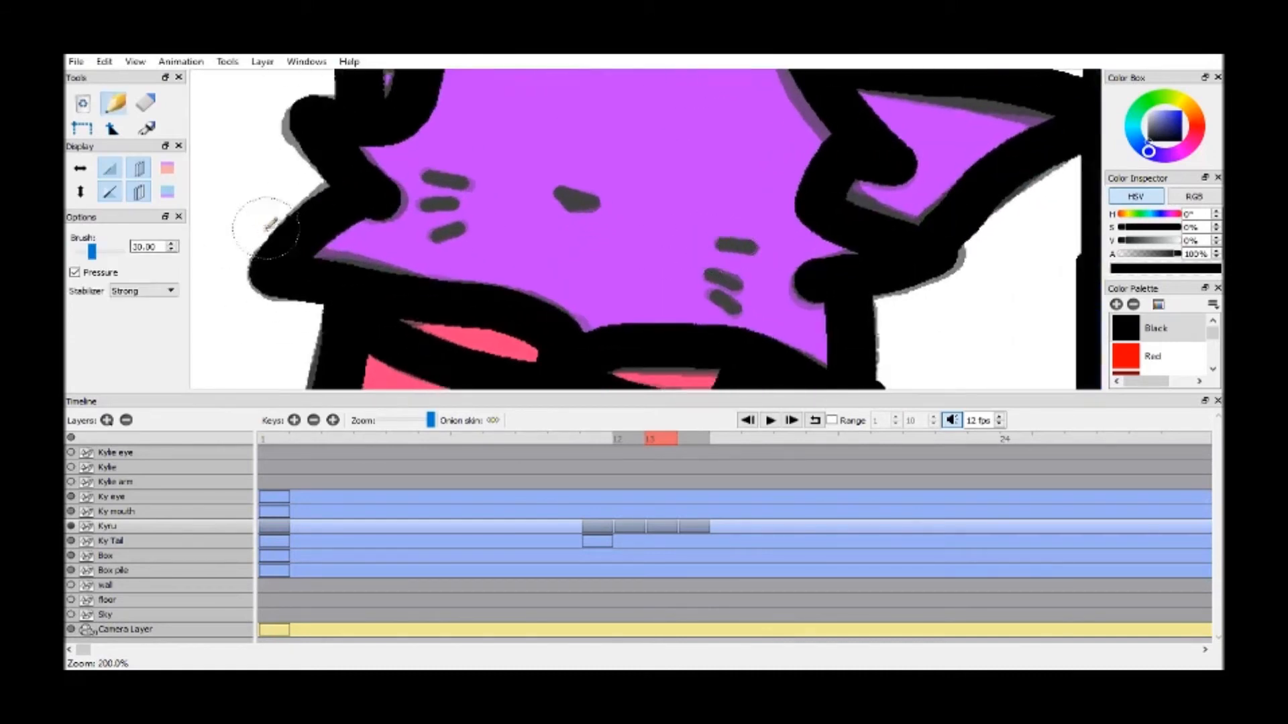
pyautogui.press('b')
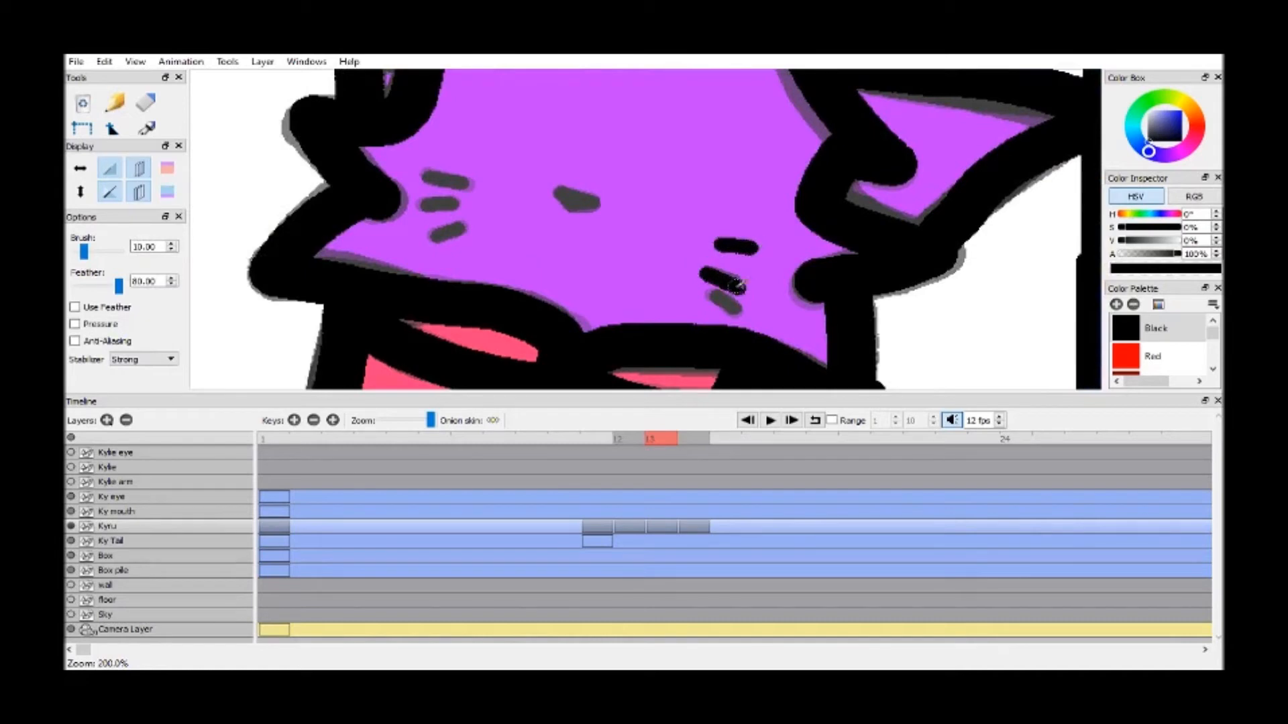
pyautogui.moveTo(718, 290); pyautogui.dragTo(754, 315)
pyautogui.hotkey('ctrl', 'z')
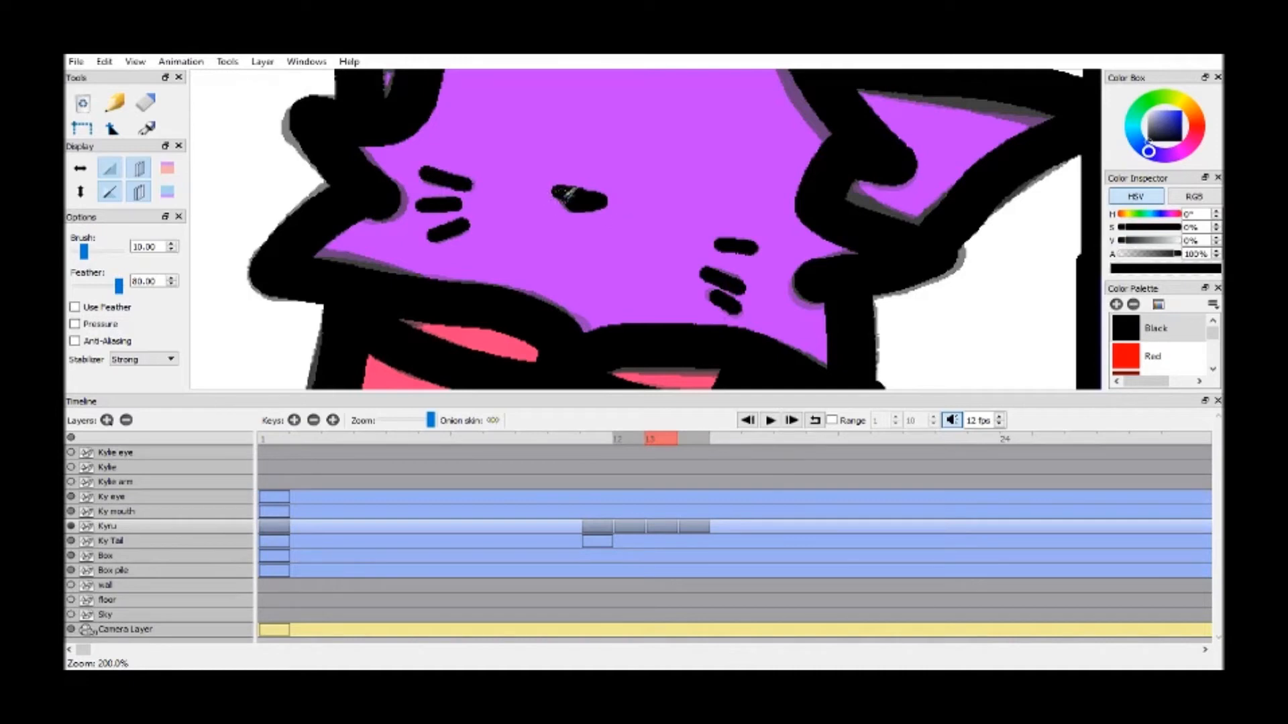
pyautogui.moveTo(564, 195); pyautogui.dragTo(582, 195)
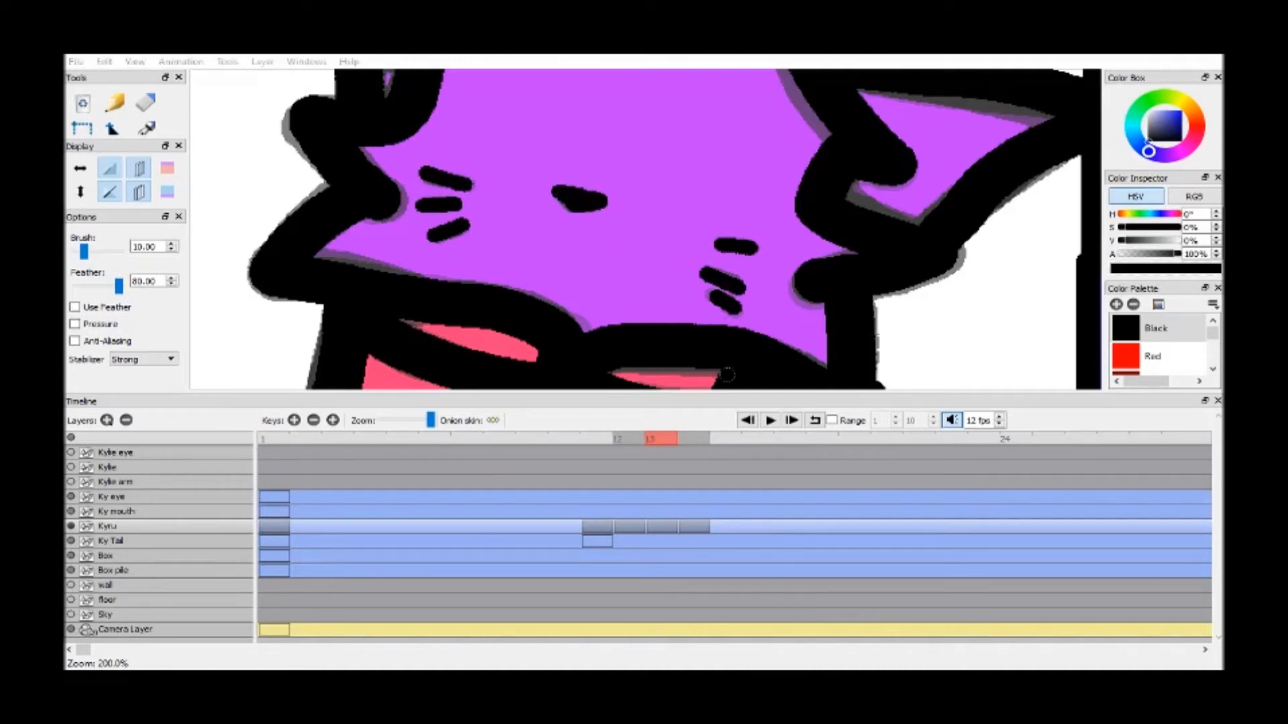
# Turn off the onion skin for both the previous and the next frame
pyautogui.click(728, 374)
pyautogui.moveTo(94, 134); pyautogui.dragTo(99, 163)
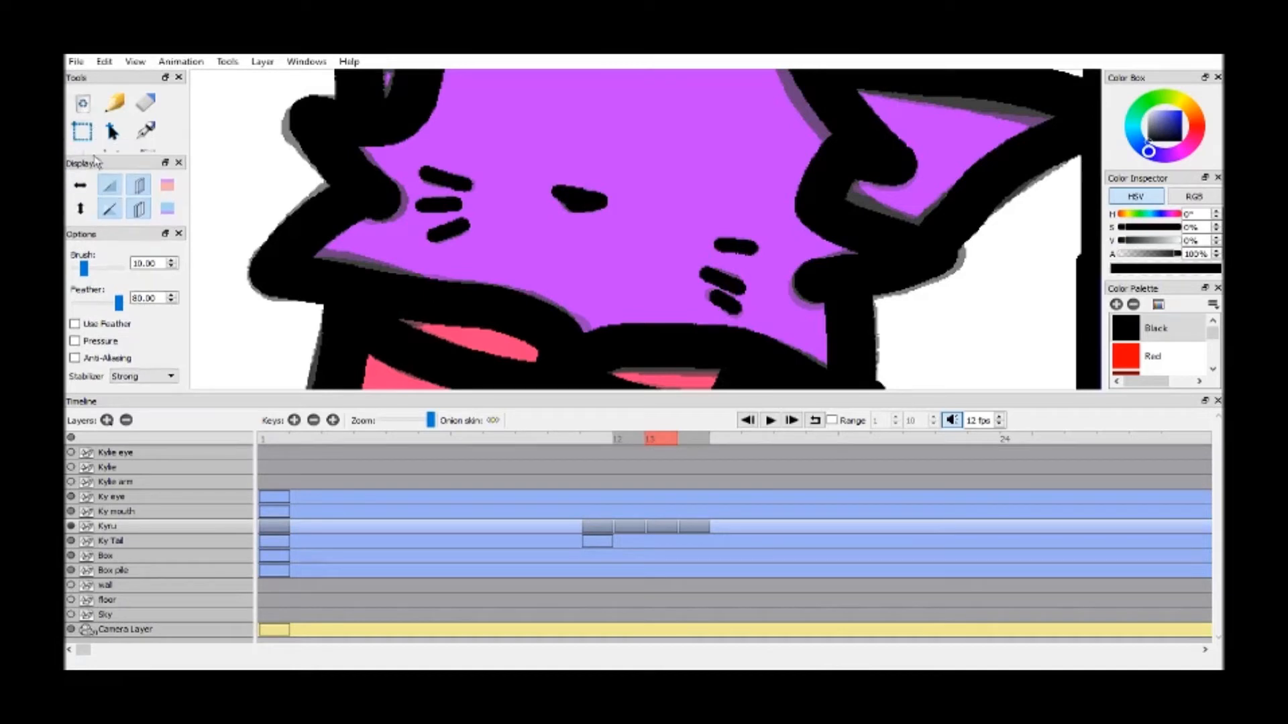
pyautogui.click(85, 152)
pyautogui.scroll(-4, 570, 211)
pyautogui.moveTo(699, 202); pyautogui.dragTo(690, 168)
pyautogui.click(139, 209)
pyautogui.click(139, 185)
# Fill the jacket's zip pull and zip with the Grey swatch
pyautogui.moveTo(783, 207); pyautogui.dragTo(796, 165)
pyautogui.scroll(2, 796, 165)
pyautogui.scroll(2, 806, 158)
pyautogui.scroll(-2, 1216, 337)
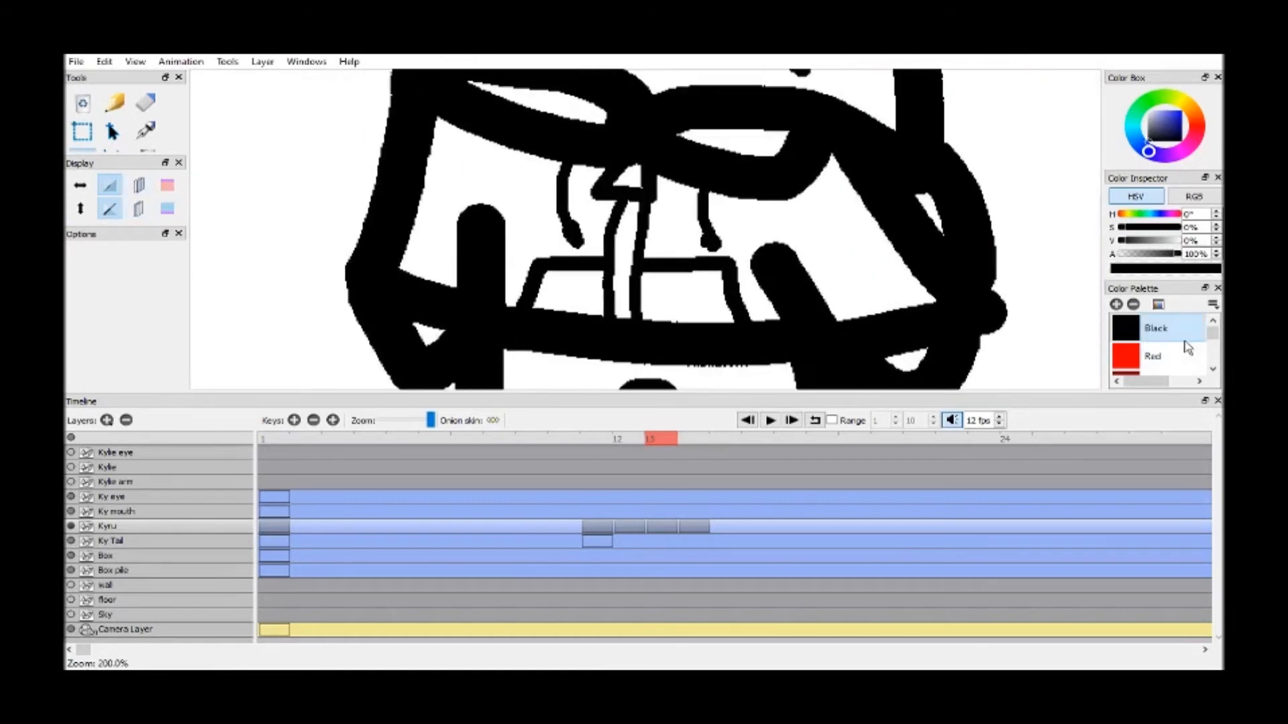
pyautogui.scroll(-8, 1216, 336)
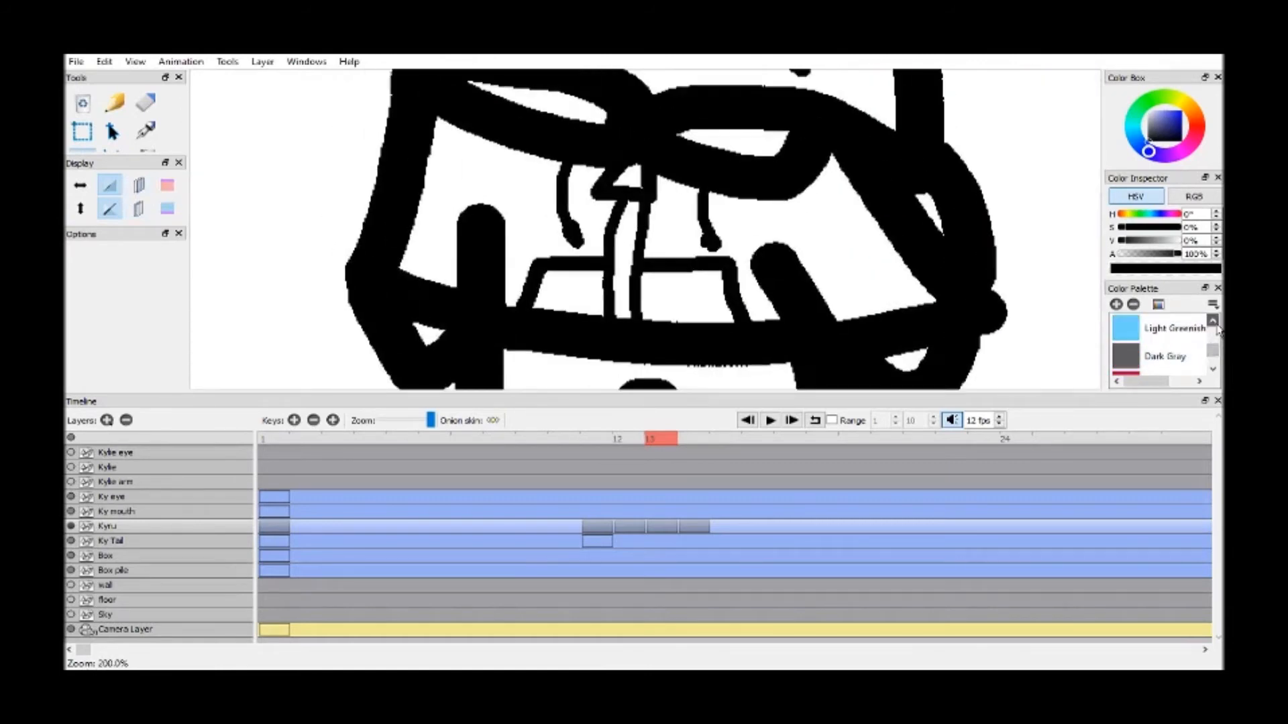
pyautogui.scroll(6, 1216, 327)
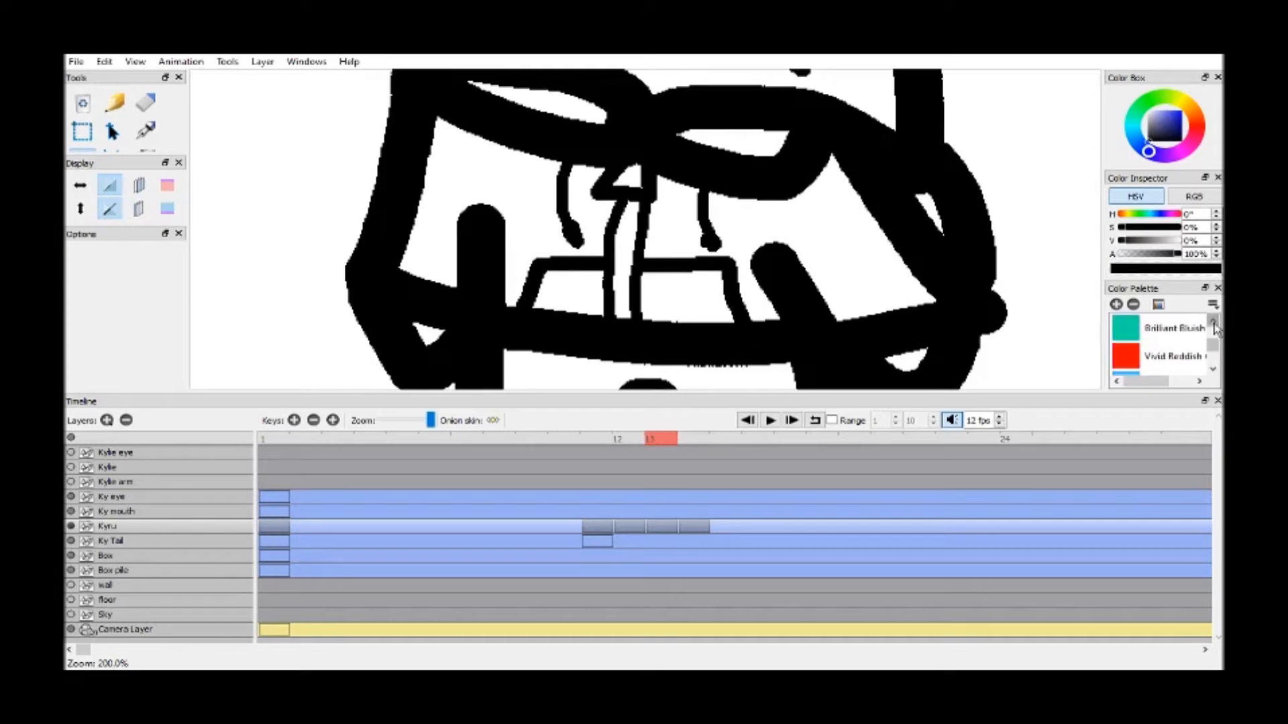
pyautogui.scroll(10, 1216, 326)
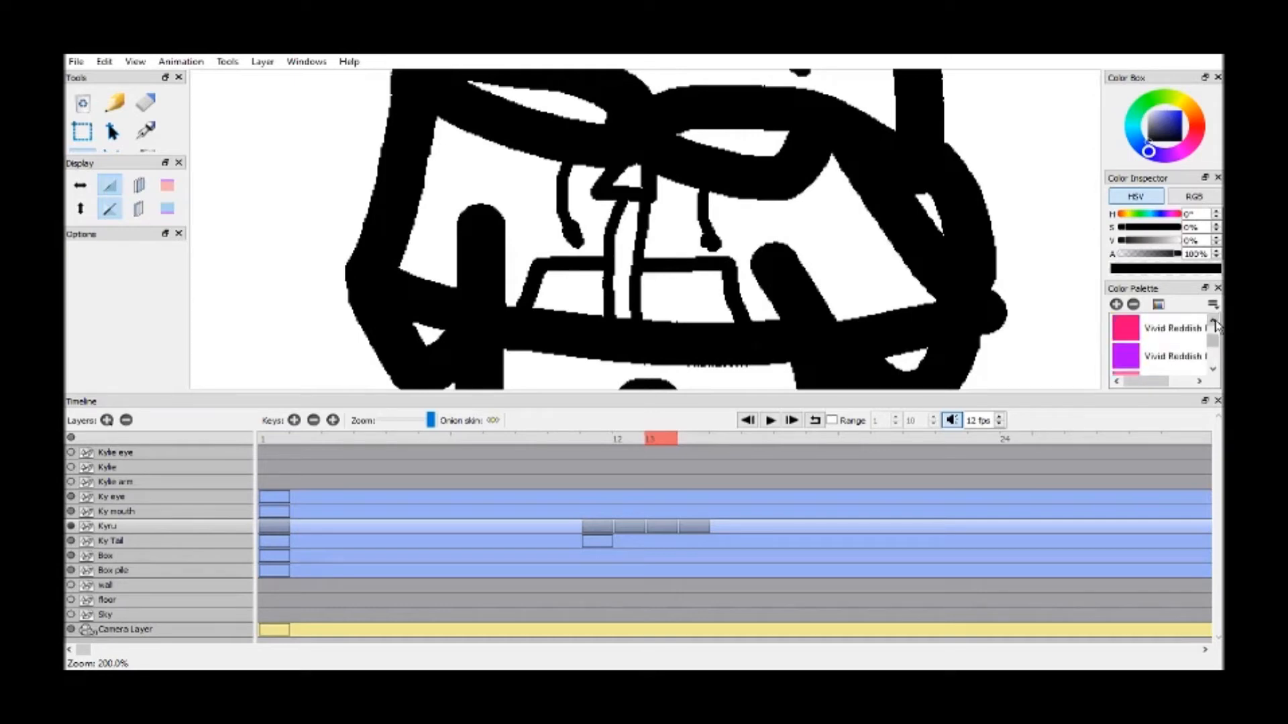
pyautogui.click(1153, 356)
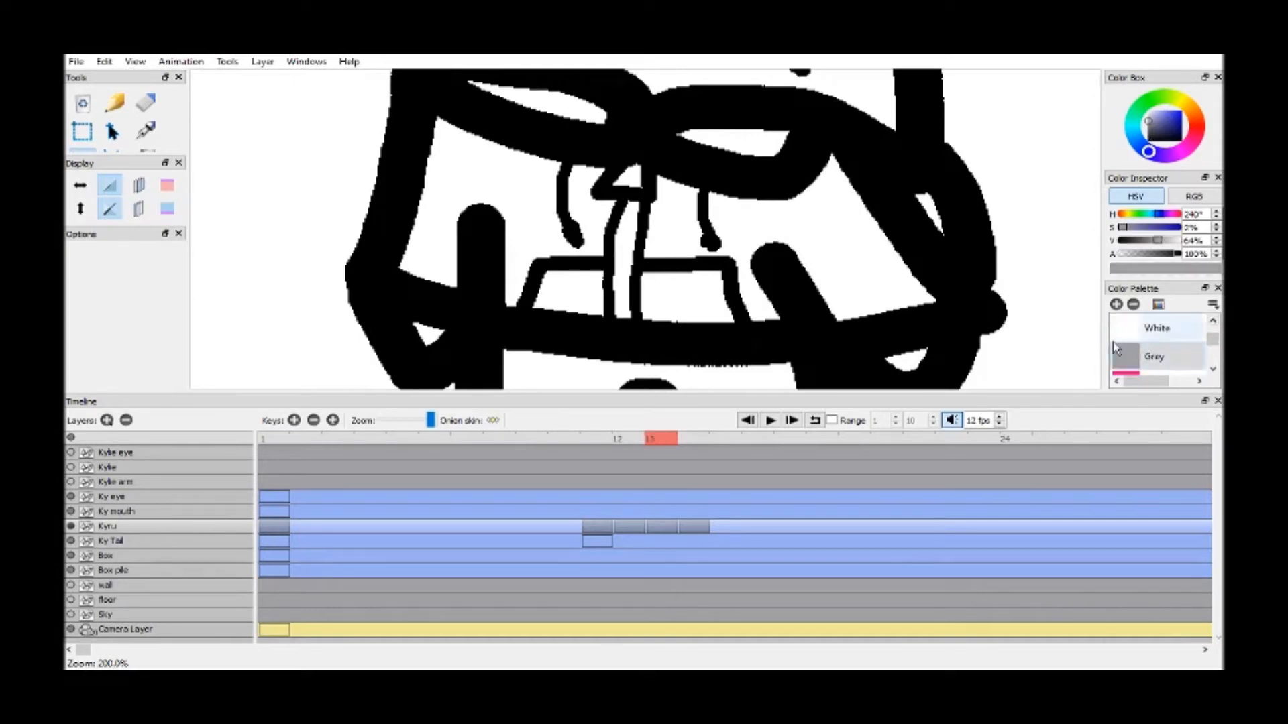
pyautogui.press('k')
pyautogui.click(637, 206)
pyautogui.scroll(4, 634, 167)
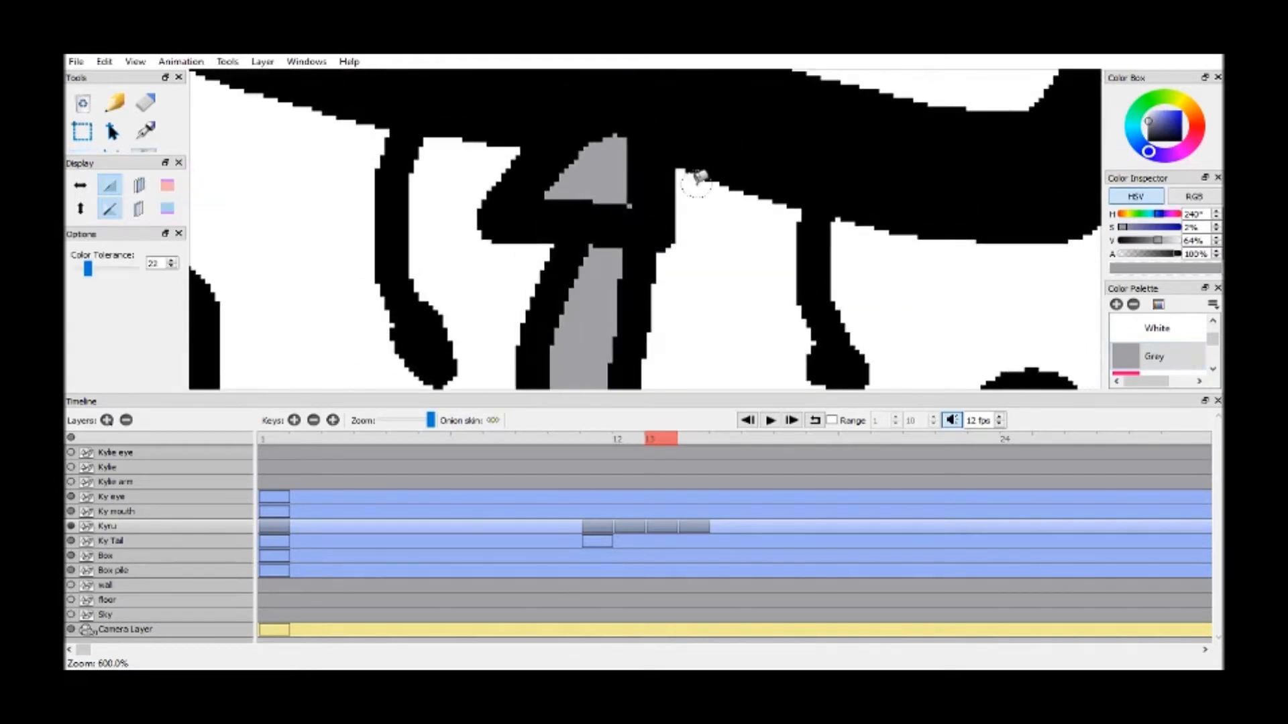
pyautogui.scroll(-4, 698, 178)
pyautogui.scroll(-5, 1166, 345)
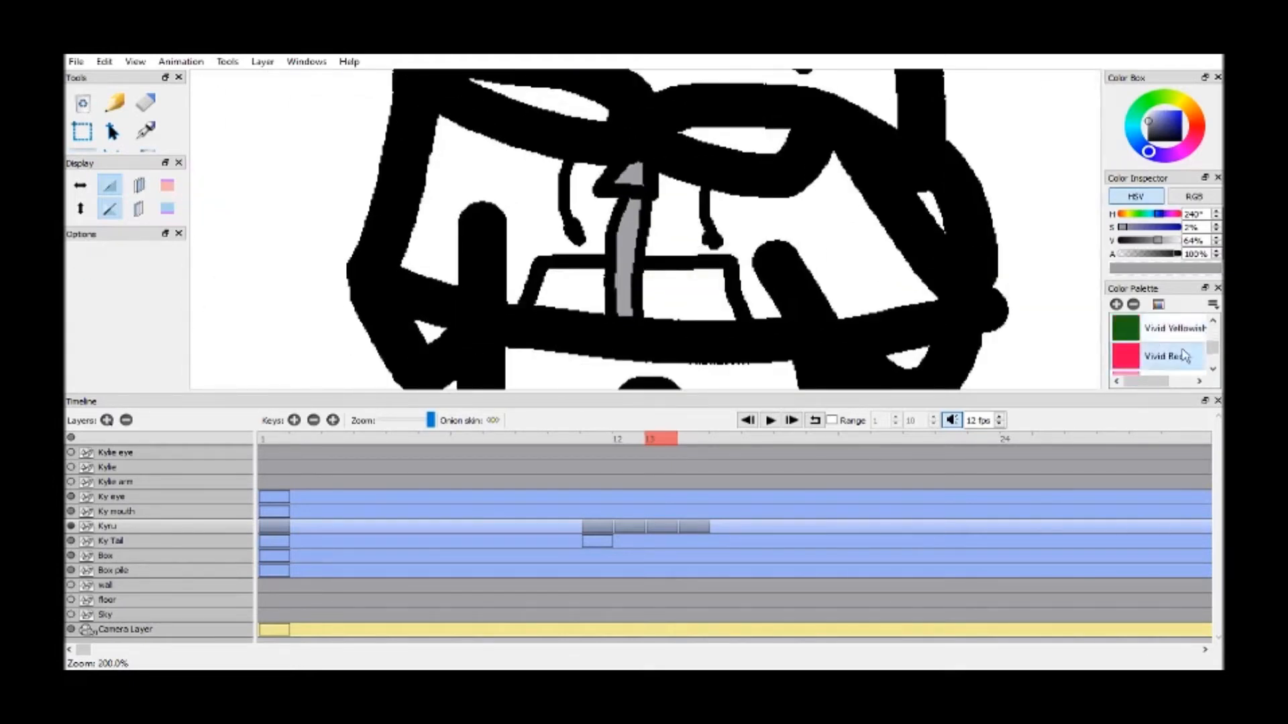
# Fill the jacket's body, front pocket, hood and sleeve gap with the Vivid Red swatch, undoing the accidental fill of the outline
pyautogui.click(1184, 355)
pyautogui.click(690, 210)
pyautogui.click(674, 295)
pyautogui.click(574, 288)
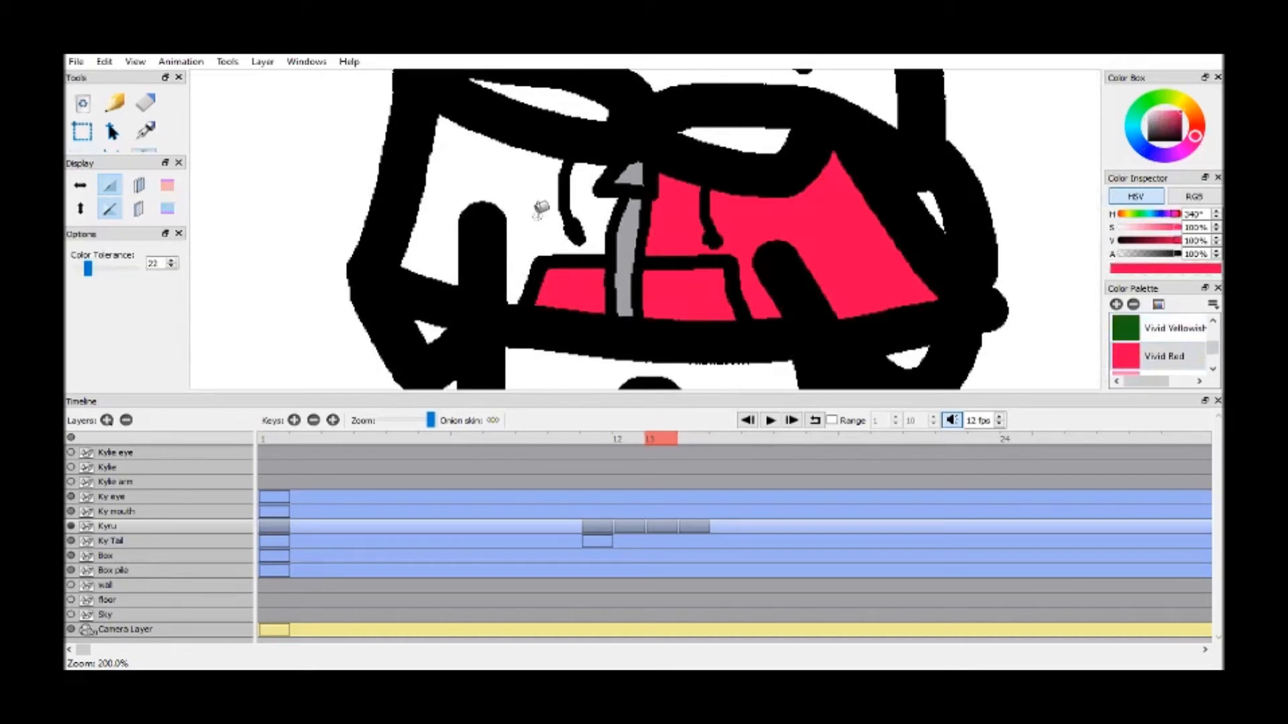
pyautogui.click(540, 209)
pyautogui.click(597, 106)
pyautogui.click(759, 128)
pyautogui.click(943, 214)
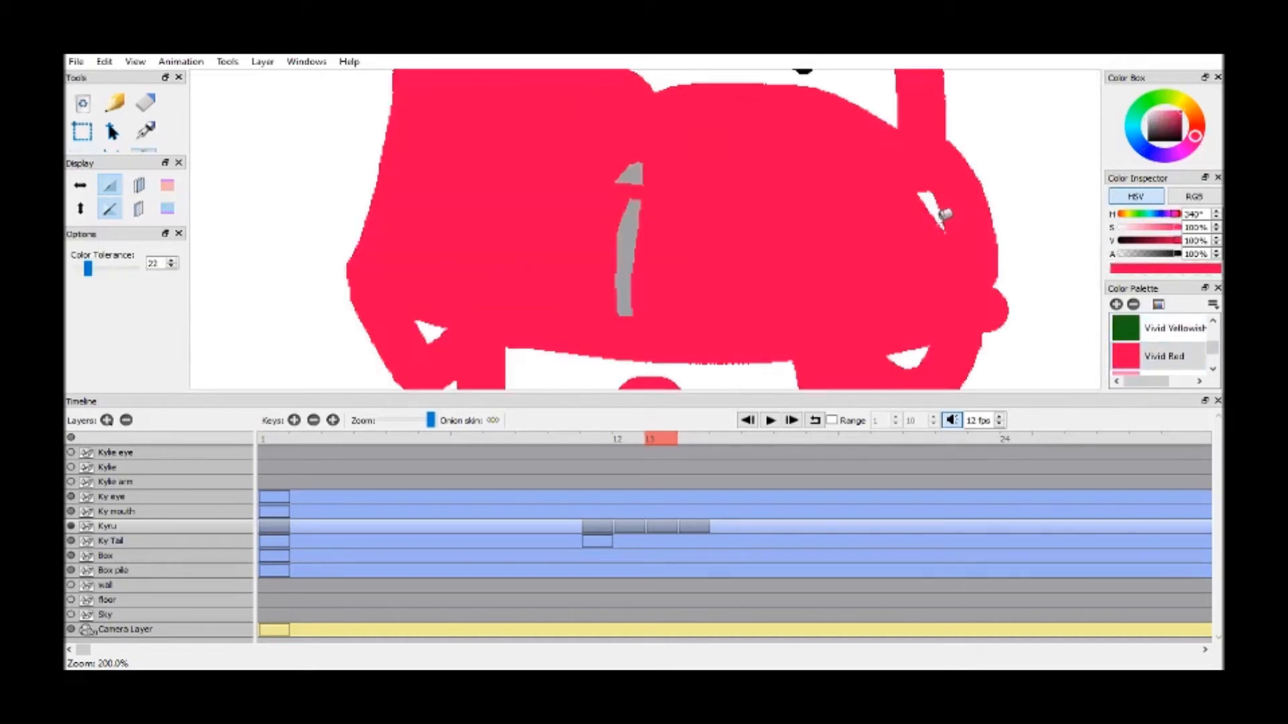
pyautogui.hotkey('ctrl', 'z')
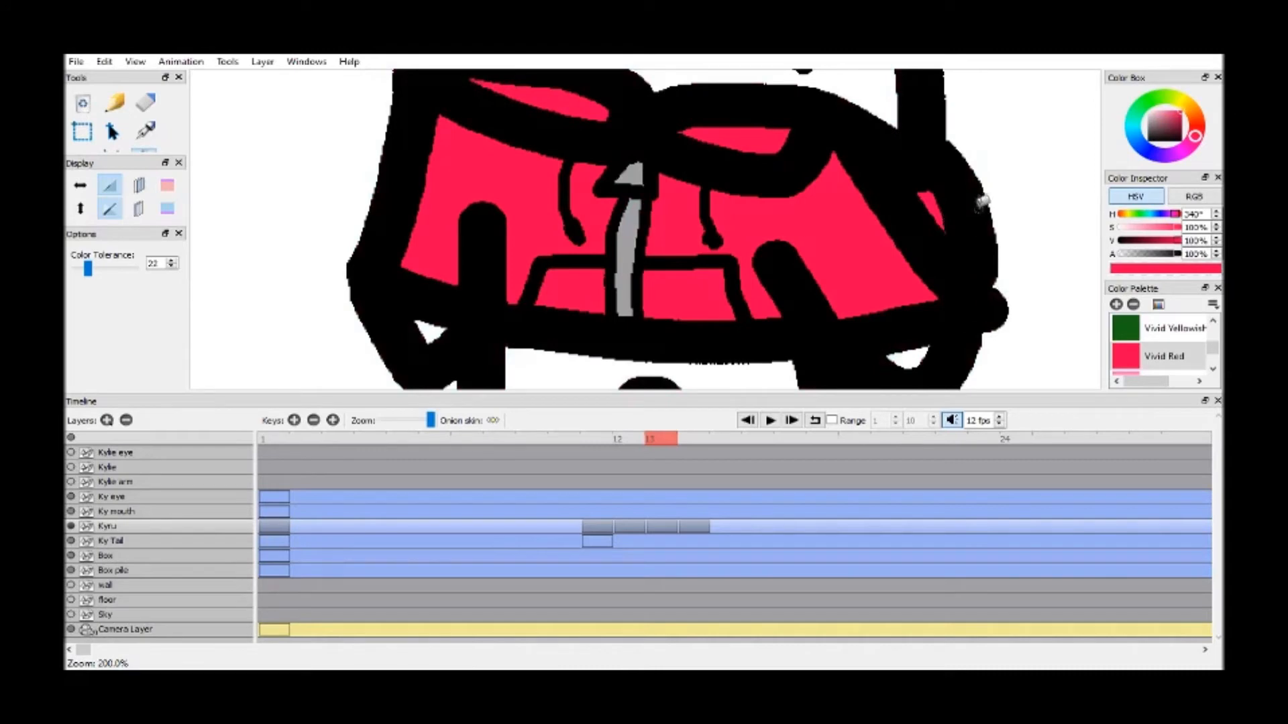
# Fill Kyru's shorts below the jacket hem with the Blue swatch
pyautogui.scroll(10, 1186, 343)
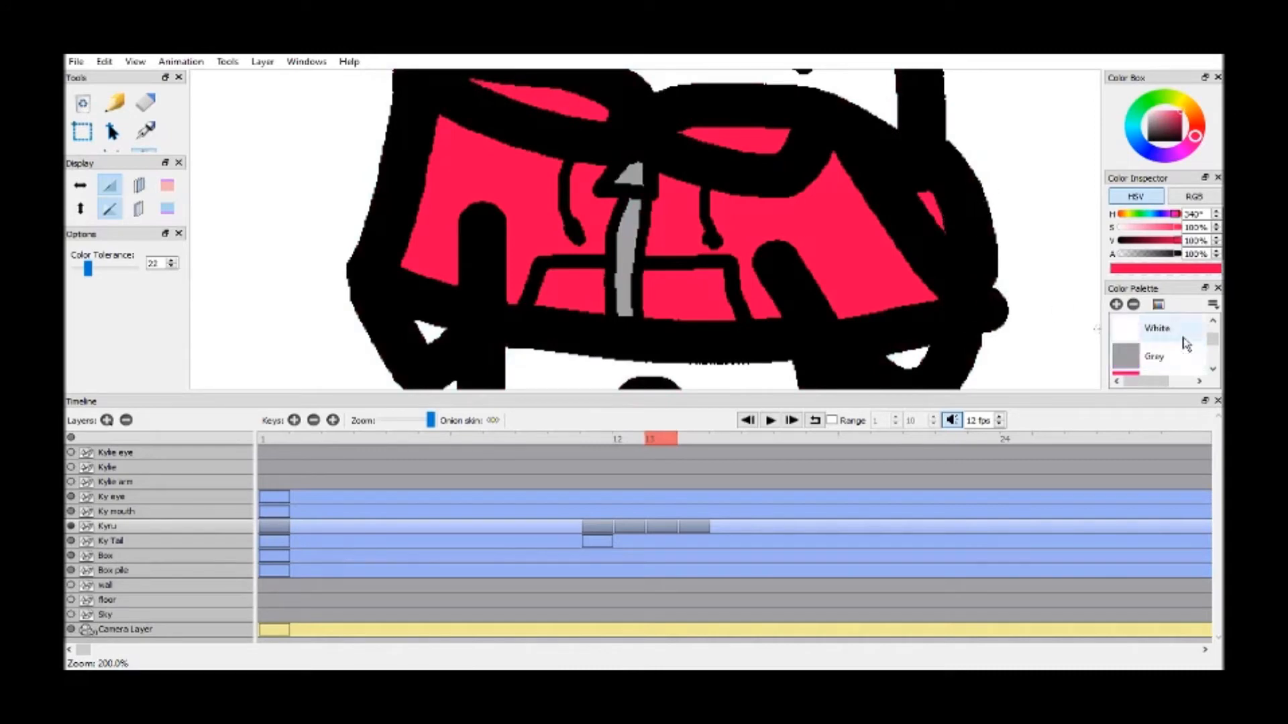
pyautogui.click(1170, 356)
pyautogui.scroll(-2, 1170, 345)
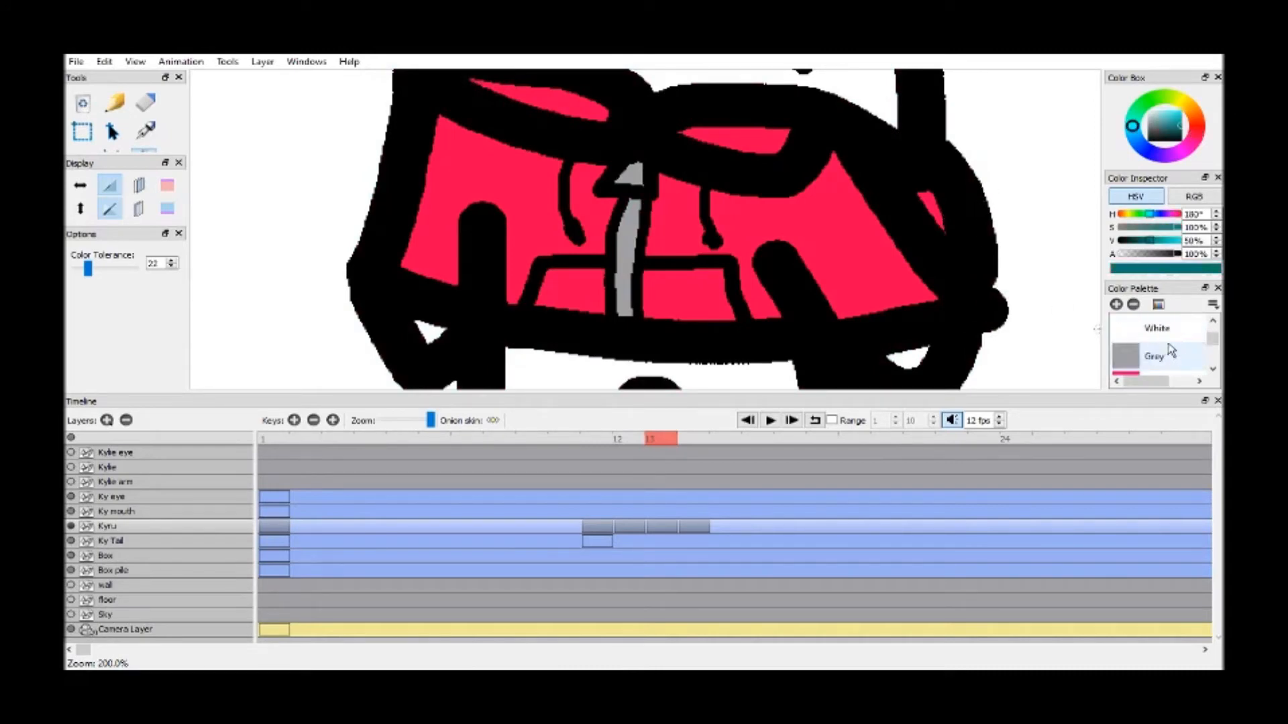
pyautogui.scroll(1, 1171, 345)
pyautogui.click(1167, 330)
pyautogui.click(763, 372)
# Fill the hand on the side nearest the boxes with the purple Vivid Reddish swatch, undoing any fill that spills onto the outline
pyautogui.press('h')
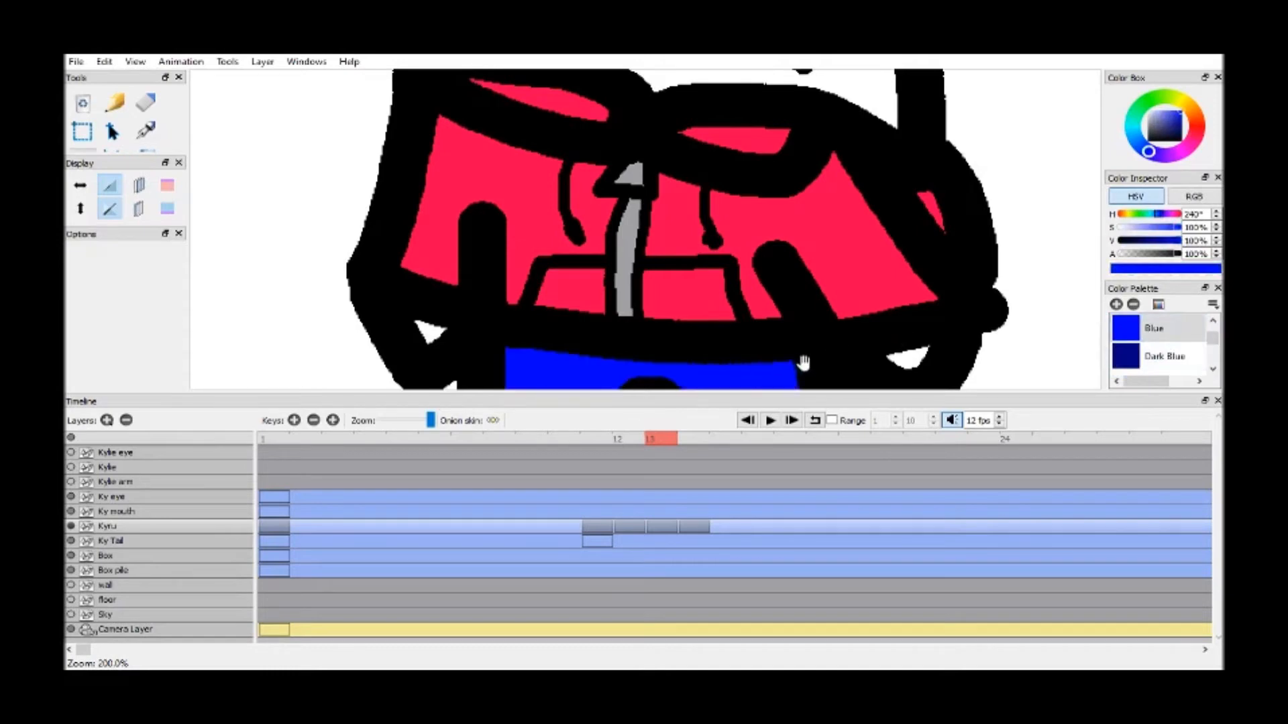
pyautogui.moveTo(803, 360); pyautogui.dragTo(712, 142)
pyautogui.scroll(-5, 1179, 342)
pyautogui.click(1181, 355)
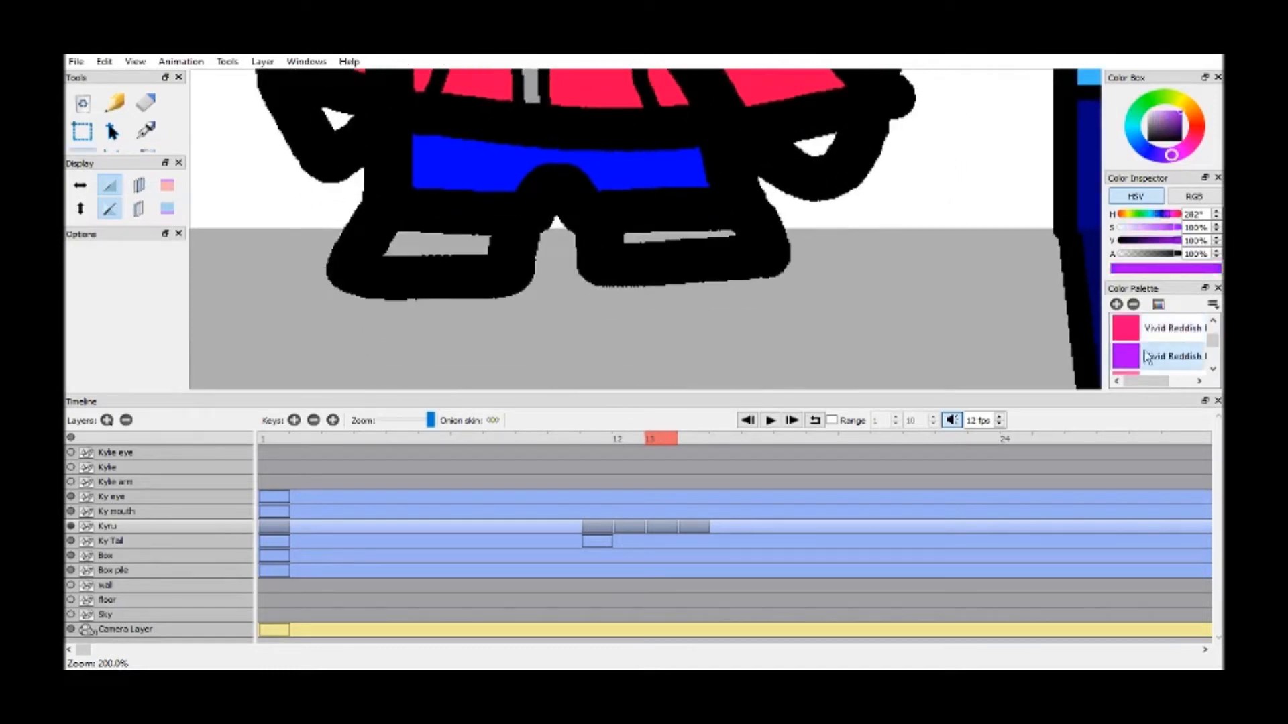
pyautogui.press('k')
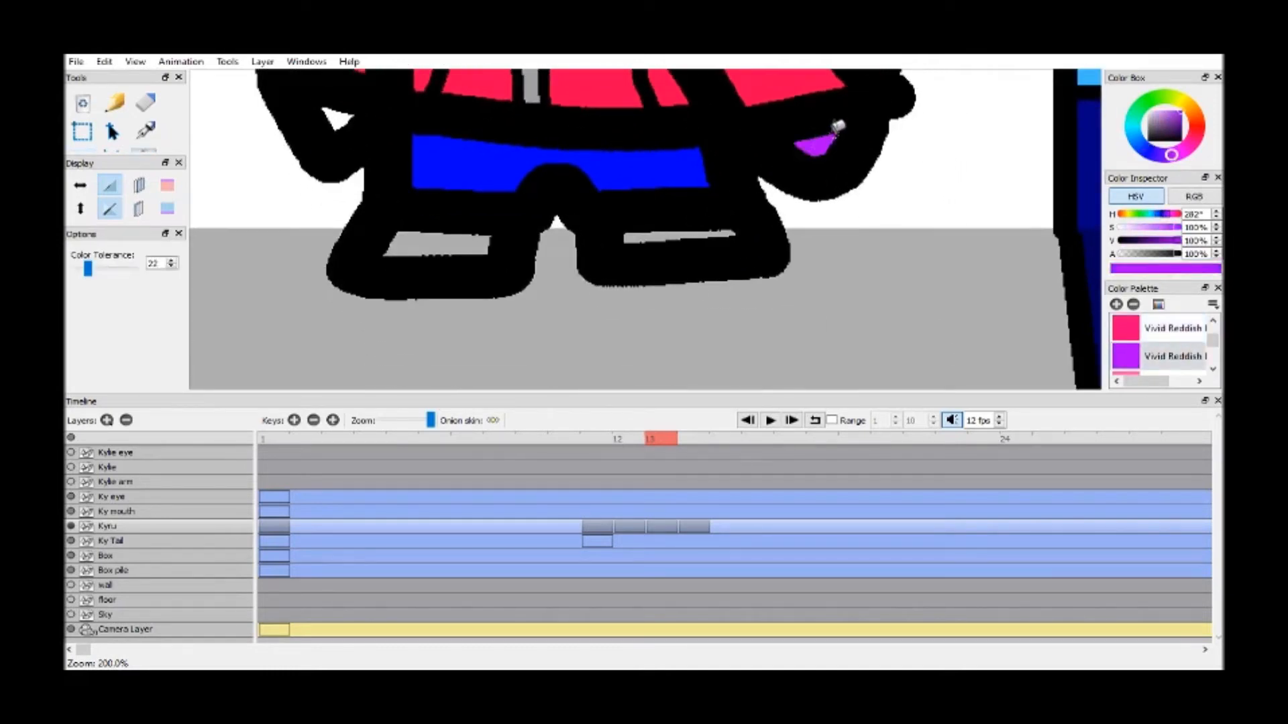
pyautogui.click(865, 126)
pyautogui.hotkey('ctrl', 'z')
pyautogui.click(865, 125)
pyautogui.hotkey('ctrl', 'z')
pyautogui.press('h')
pyautogui.moveTo(886, 127); pyautogui.dragTo(508, 322)
pyautogui.scroll(5, 785, 191)
pyautogui.press('k')
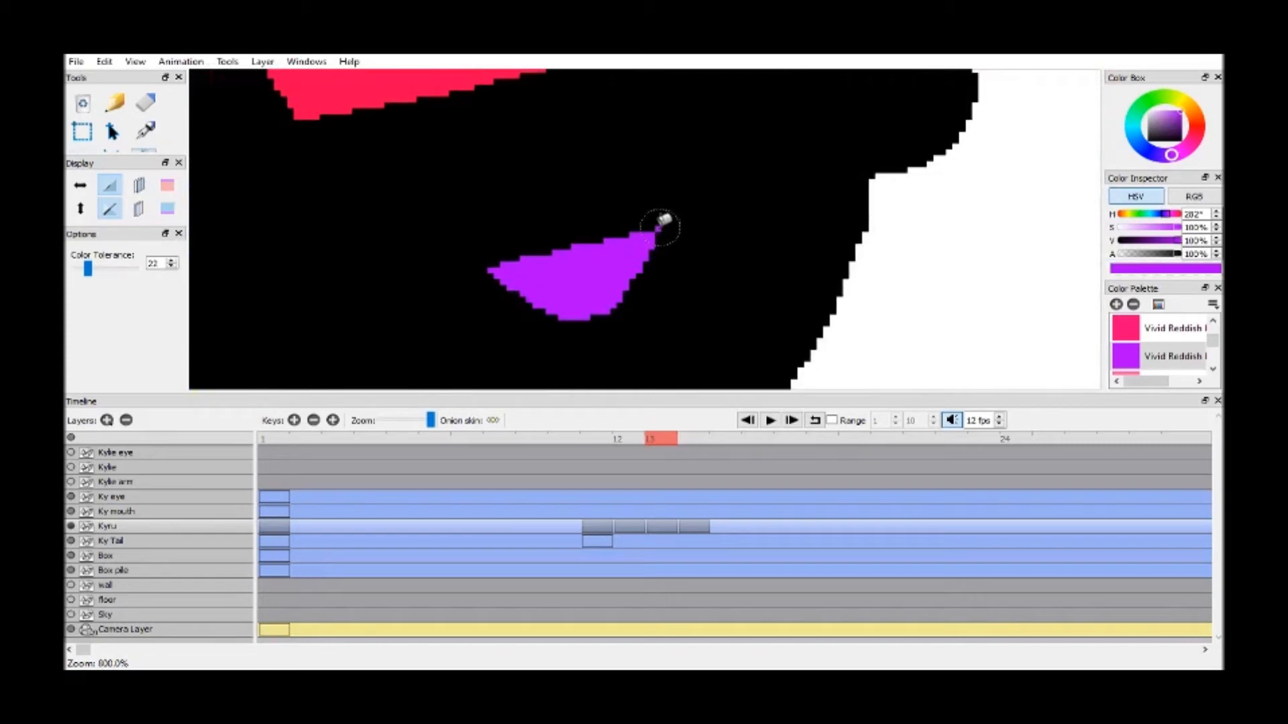
# Fill the inside of both feet with the purple Vivid Reddish swatch
pyautogui.press('h')
pyautogui.scroll(-2, 626, 246)
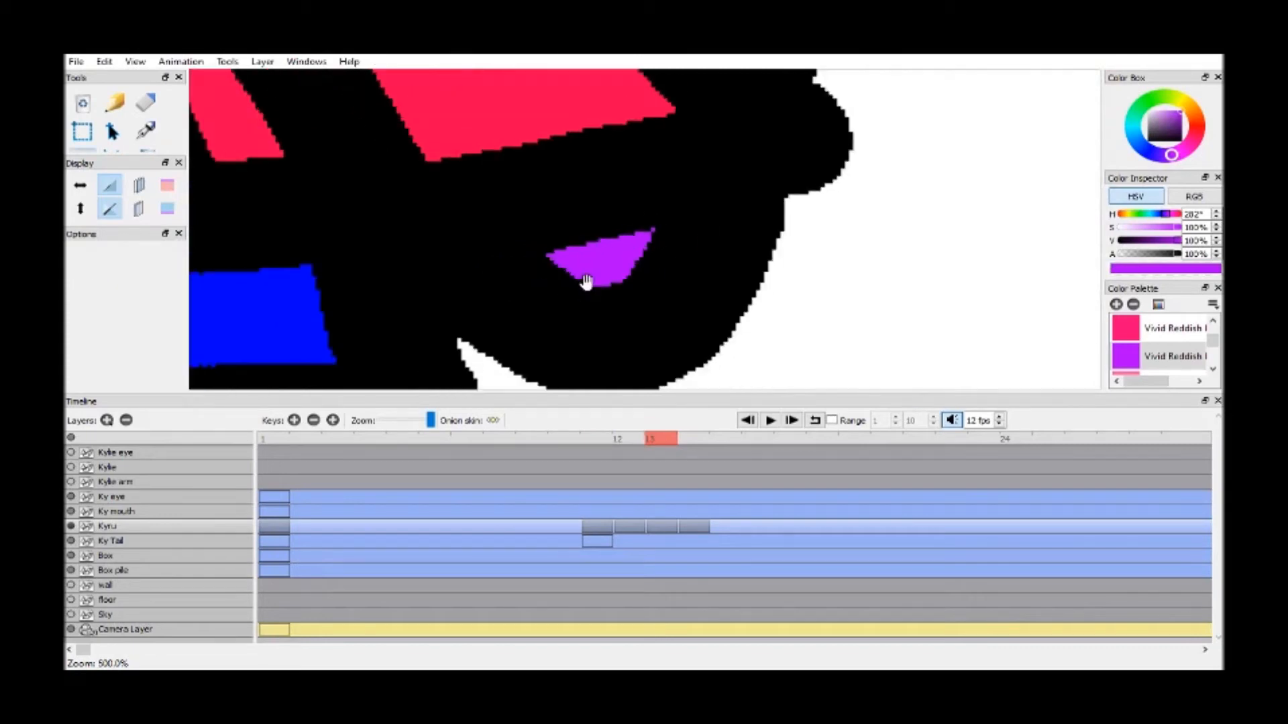
pyautogui.moveTo(403, 315); pyautogui.dragTo(924, 196)
pyautogui.moveTo(470, 373); pyautogui.dragTo(653, 195)
pyautogui.press('k')
pyautogui.click(820, 208)
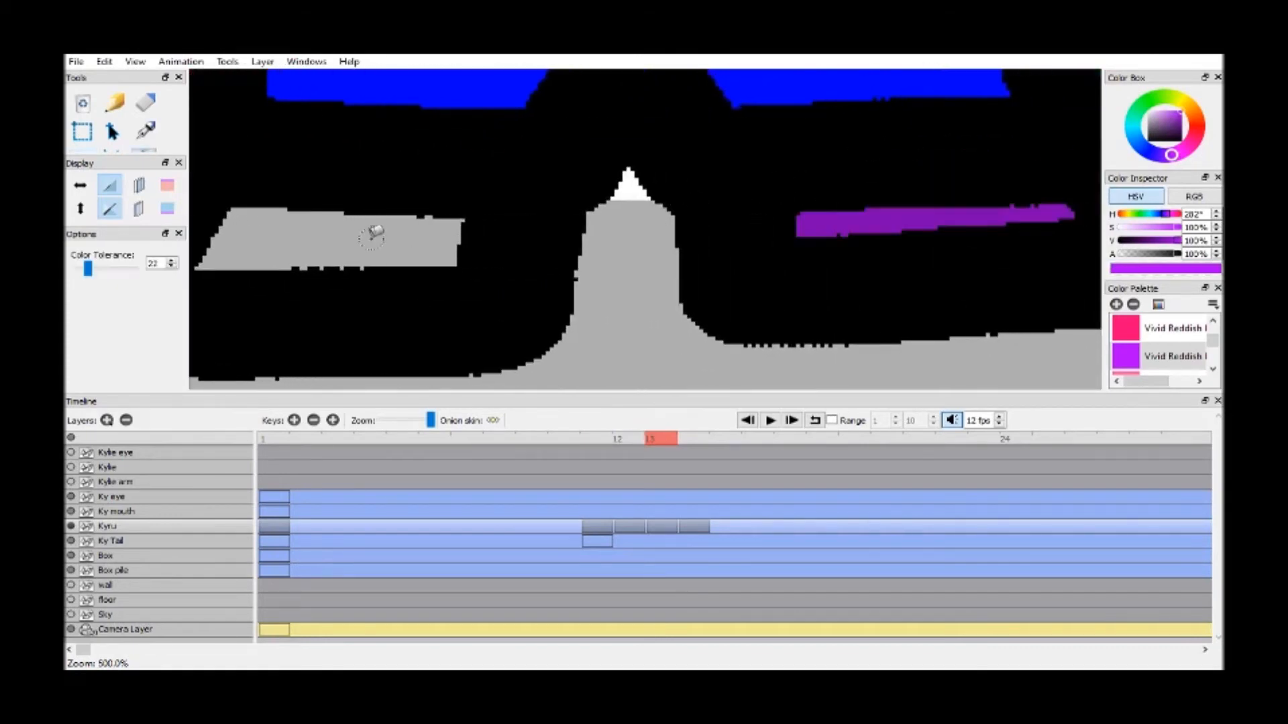
pyautogui.click(376, 233)
# Fill the hand on the side away from the boxes with the same purple
pyautogui.press('h')
pyautogui.scroll(-1, 562, 146)
pyautogui.scroll(-1, 562, 146)
pyautogui.moveTo(562, 146); pyautogui.dragTo(716, 283)
pyautogui.moveTo(482, 101); pyautogui.dragTo(635, 237)
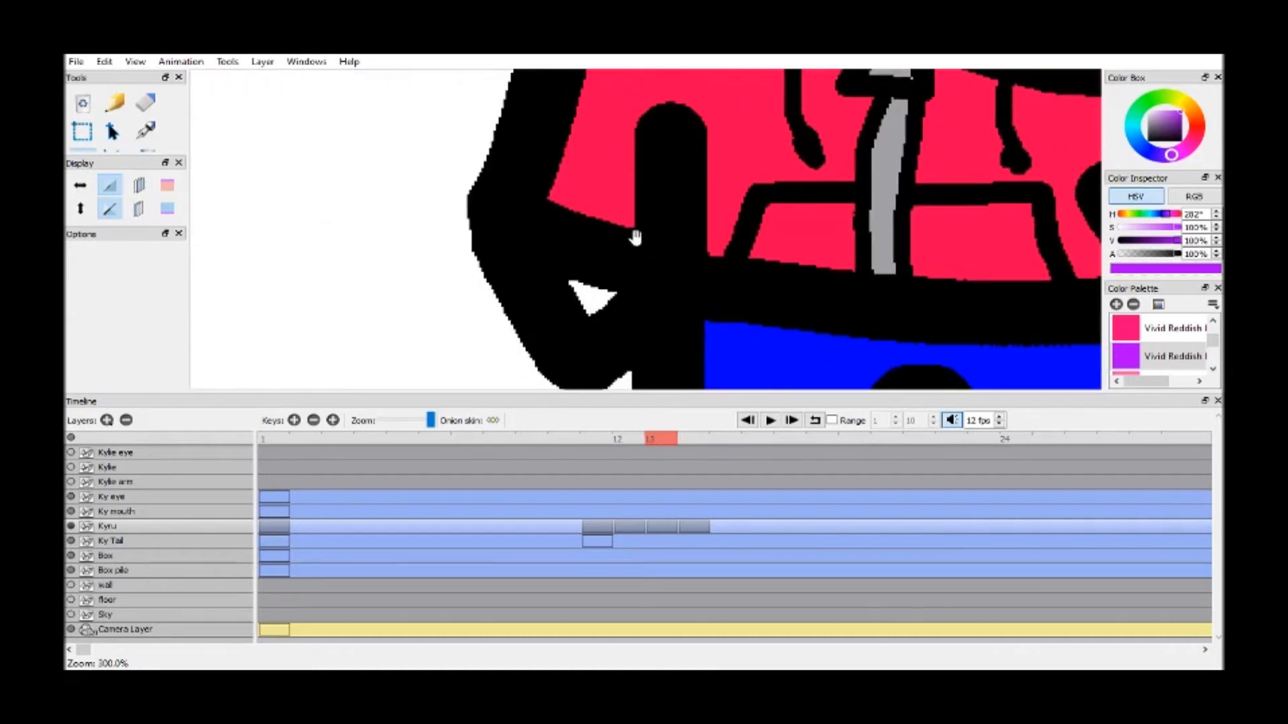
pyautogui.press('k')
pyautogui.click(588, 293)
# Fill Kyru's face with the purple Vivid Reddish swatch
pyautogui.press('h')
pyautogui.moveTo(966, 346)
pyautogui.mouseDown()
pyautogui.moveTo(819, 236)
pyautogui.moveTo(727, 124)
pyautogui.mouseUp()
pyautogui.moveTo(801, 149)
pyautogui.mouseDown()
pyautogui.moveTo(734, 282)
pyautogui.moveTo(741, 356)
pyautogui.mouseUp()
pyautogui.moveTo(751, 134)
pyautogui.mouseDown()
pyautogui.moveTo(767, 299)
pyautogui.moveTo(655, 330)
pyautogui.mouseUp()
pyautogui.press('k')
pyautogui.click(726, 252)
# Fill the ear pointing towards the boxes with purple
pyautogui.press('h')
pyautogui.moveTo(718, 120); pyautogui.dragTo(454, 221)
pyautogui.moveTo(872, 207); pyautogui.dragTo(629, 211)
pyautogui.press('k')
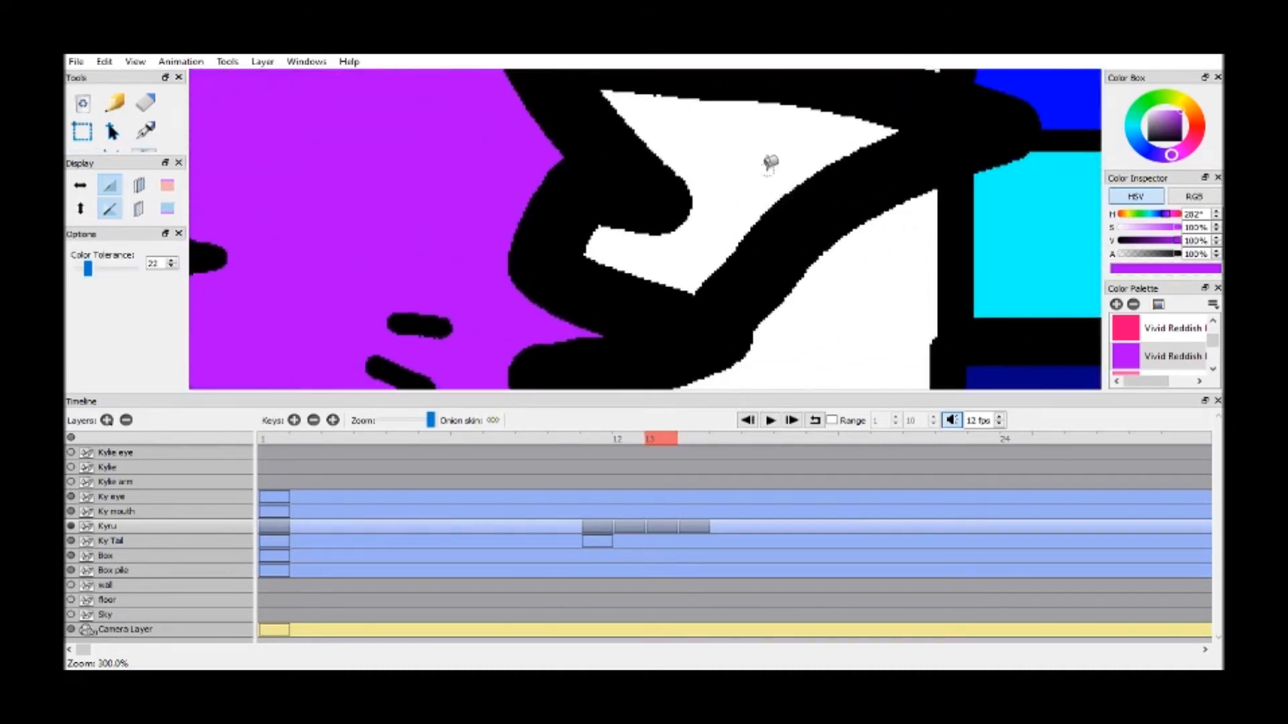
pyautogui.click(771, 164)
# Fill the remaining unfilled parts of the head and the ear on the far side from the boxes with purple
pyautogui.press('h')
pyautogui.moveTo(452, 129)
pyautogui.mouseDown()
pyautogui.moveTo(647, 293)
pyautogui.moveTo(751, 232)
pyautogui.mouseUp()
pyautogui.press('k')
pyautogui.click(635, 231)
pyautogui.press('h')
pyautogui.moveTo(656, 143); pyautogui.dragTo(618, 373)
pyautogui.press('k')
pyautogui.click(660, 248)
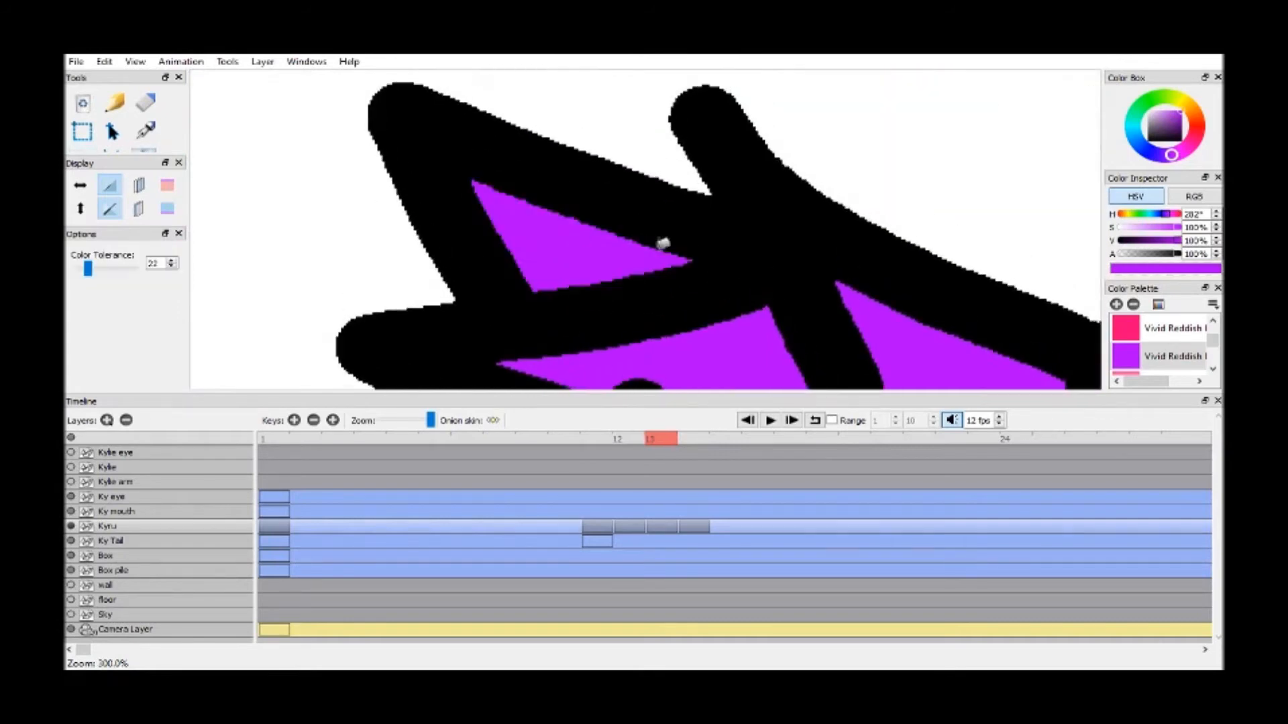
pyautogui.press('h')
pyautogui.moveTo(764, 276)
pyautogui.mouseDown()
pyautogui.moveTo(725, 216)
pyautogui.moveTo(698, 221)
pyautogui.mouseUp()
pyautogui.moveTo(687, 316)
pyautogui.mouseDown()
pyautogui.moveTo(706, 258)
pyautogui.moveTo(752, 289)
pyautogui.mouseUp()
pyautogui.scroll(-5, 705, 254)
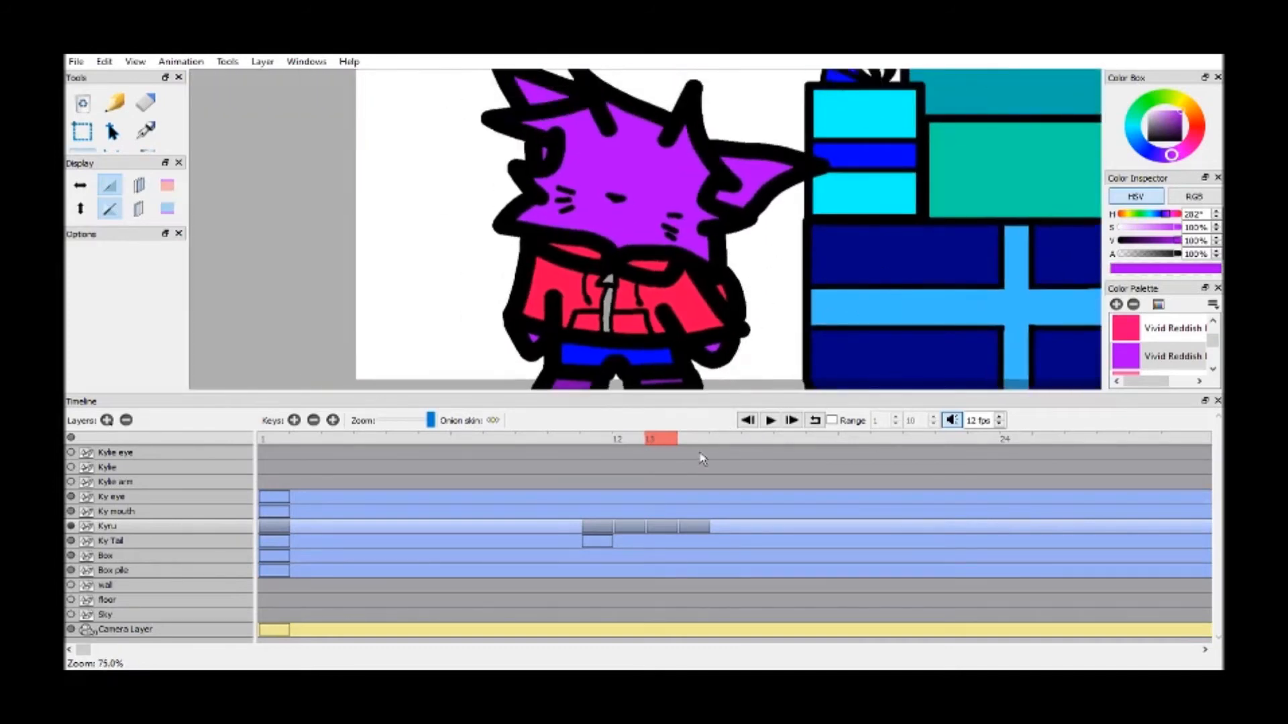
# Repeat the four front-facing drawings from frames 11 to 14 as consecutive keyframes on the Kyru layer after frame 14
pyautogui.scroll(-1, 764, 254)
pyautogui.click(690, 439)
pyautogui.click(598, 441)
pyautogui.click(633, 441)
pyautogui.press('F6')
pyautogui.click(666, 441)
pyautogui.press('F6')
pyautogui.click(696, 441)
pyautogui.press('F6')
pyautogui.click(726, 441)
pyautogui.press('F6')
pyautogui.click(754, 440)
pyautogui.press('F6')
pyautogui.click(823, 440)
pyautogui.press('F6')
pyautogui.click(858, 440)
pyautogui.press('F6')
pyautogui.click(888, 440)
pyautogui.press('F6')
pyautogui.click(916, 440)
pyautogui.click(984, 441)
pyautogui.press('F6')
pyautogui.click(1016, 440)
pyautogui.press('F6')
pyautogui.click(1055, 441)
pyautogui.press('F6')
pyautogui.click(1077, 441)
pyautogui.press('F6')
pyautogui.click(1175, 440)
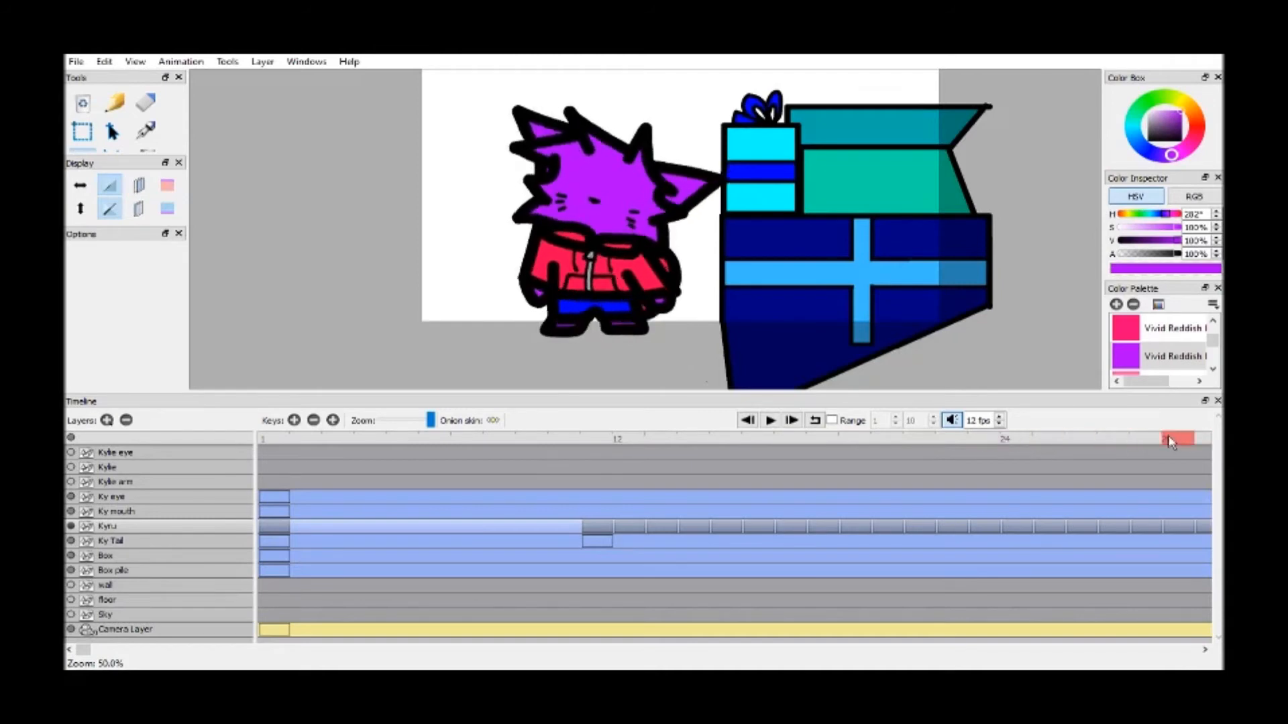
# Continue the repeated drawings on the Kyru layer up to frame 34 and play back the animation
pyautogui.moveTo(433, 419); pyautogui.dragTo(425, 426)
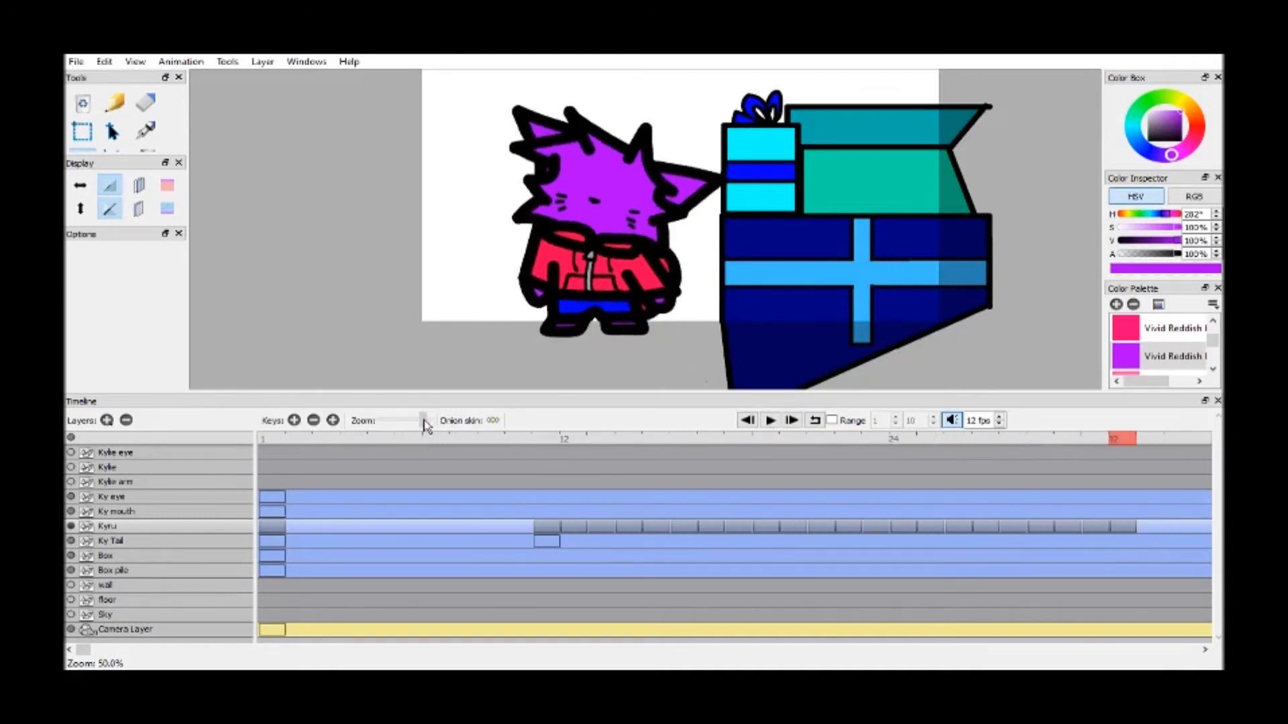
pyautogui.click(599, 440)
pyautogui.click(1125, 440)
pyautogui.click(575, 440)
pyautogui.click(549, 443)
pyautogui.click(1121, 440)
pyautogui.click(1065, 439)
pyautogui.click(1177, 440)
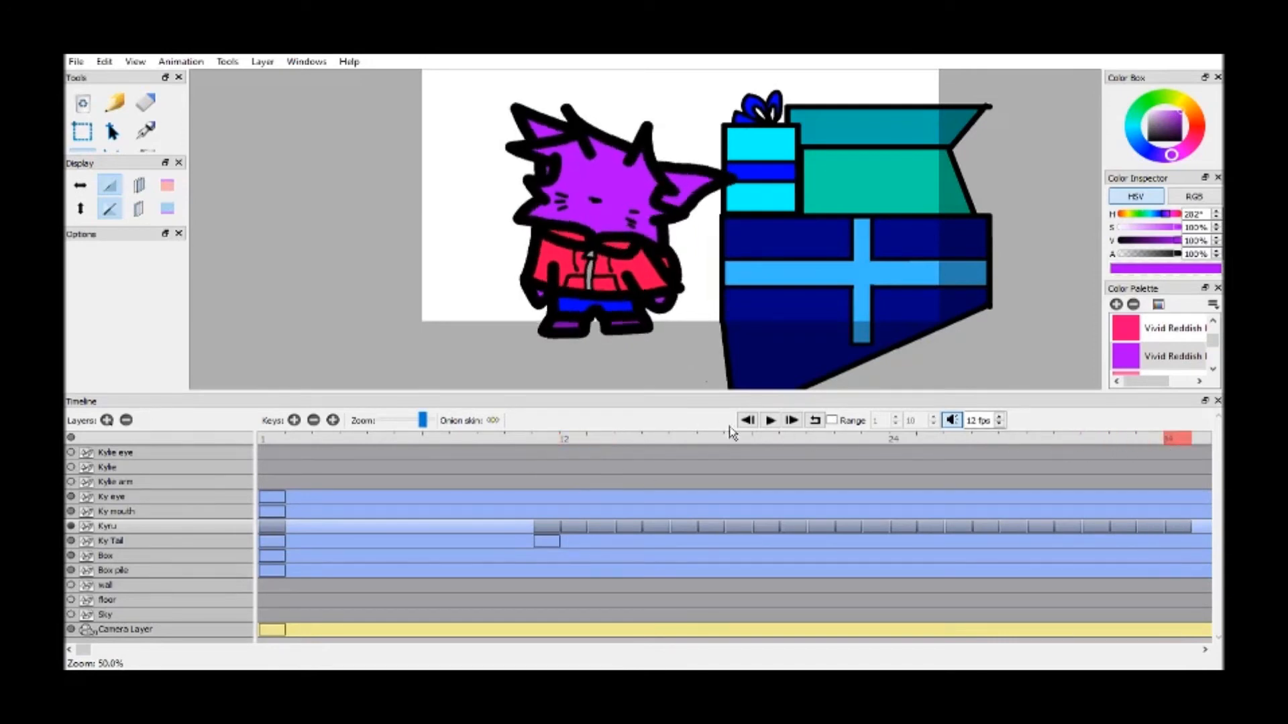
pyautogui.click(770, 420)
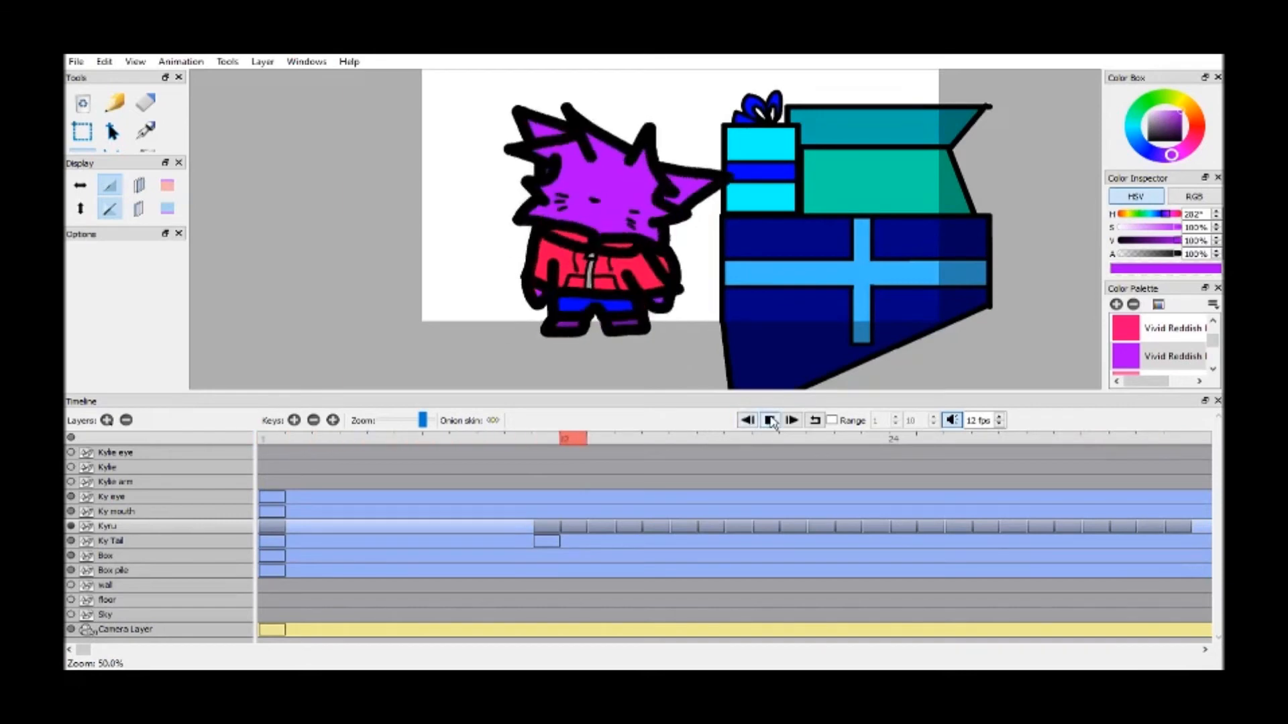
# Draw Kyru's long pointed tail outline at frame 11 on the Ky Tail layer in Black with a size 30 brush
pyautogui.click(550, 438)
pyautogui.click(138, 542)
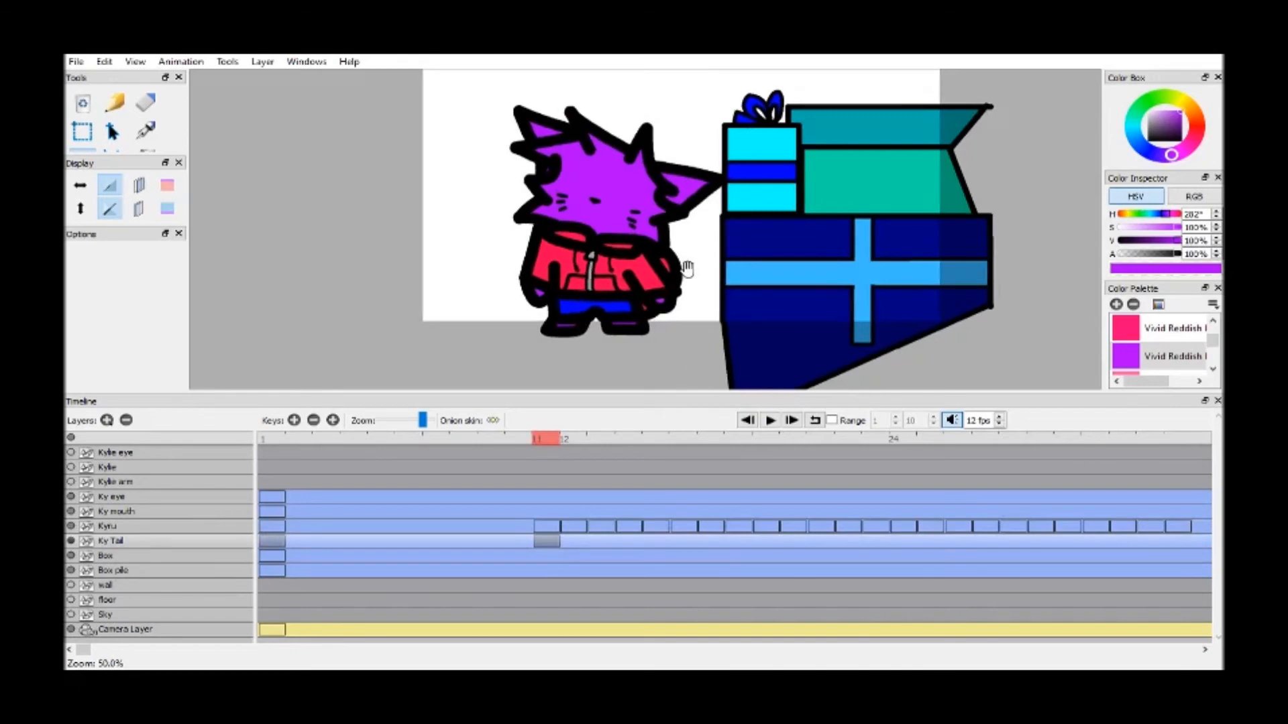
pyautogui.scroll(3, 575, 178)
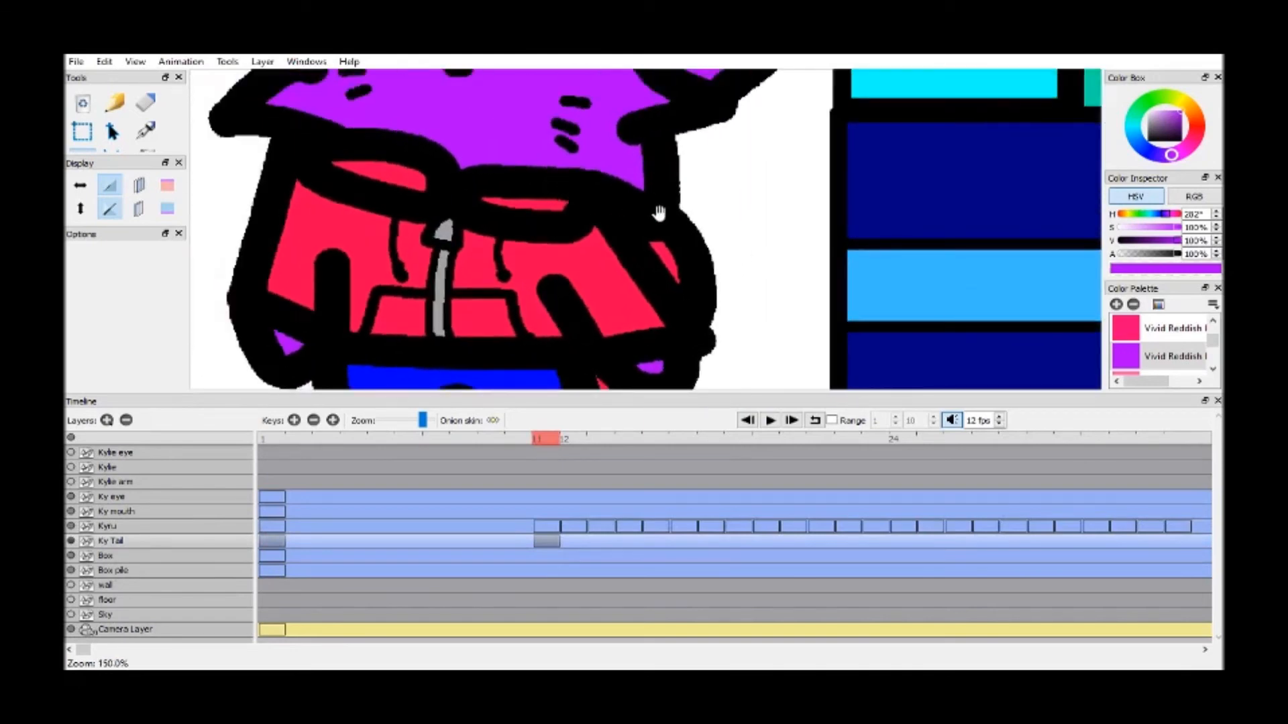
pyautogui.scroll(-2, 659, 212)
pyautogui.scroll(-1, 548, 221)
pyautogui.moveTo(549, 222); pyautogui.dragTo(515, 227)
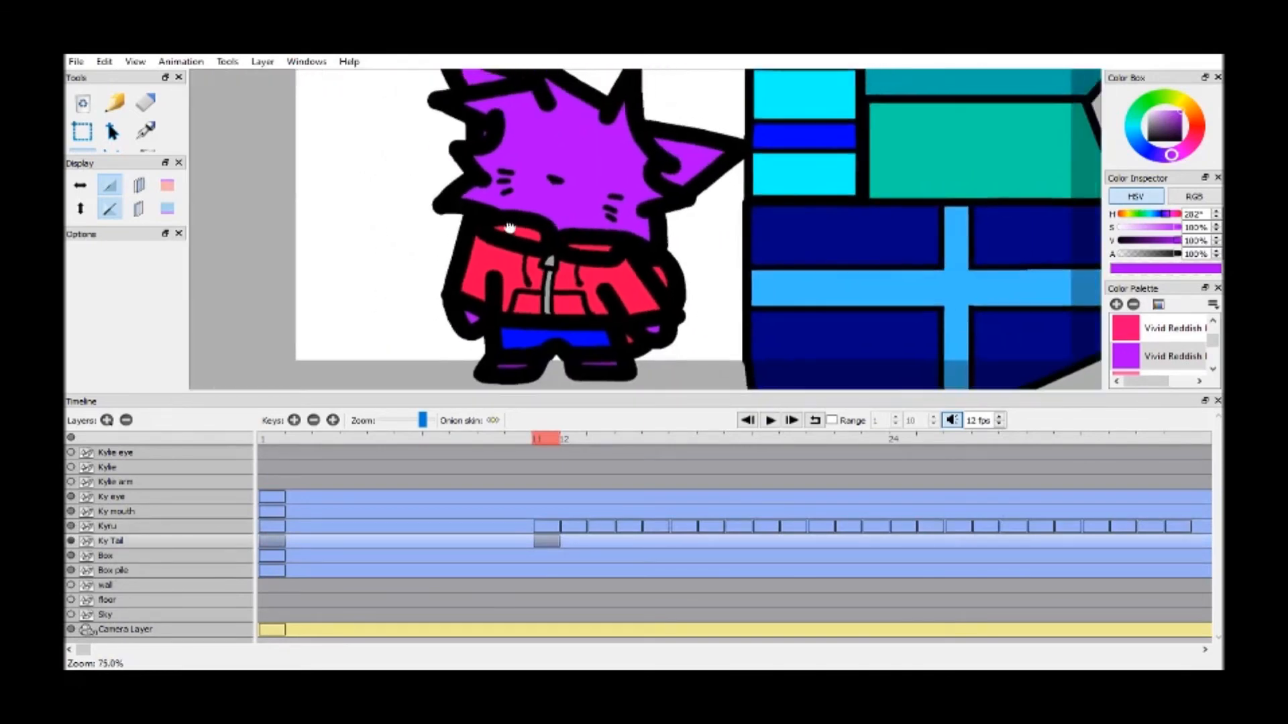
pyautogui.moveTo(131, 154); pyautogui.dragTo(133, 223)
pyautogui.click(138, 188)
pyautogui.moveTo(1213, 341); pyautogui.dragTo(1189, 330)
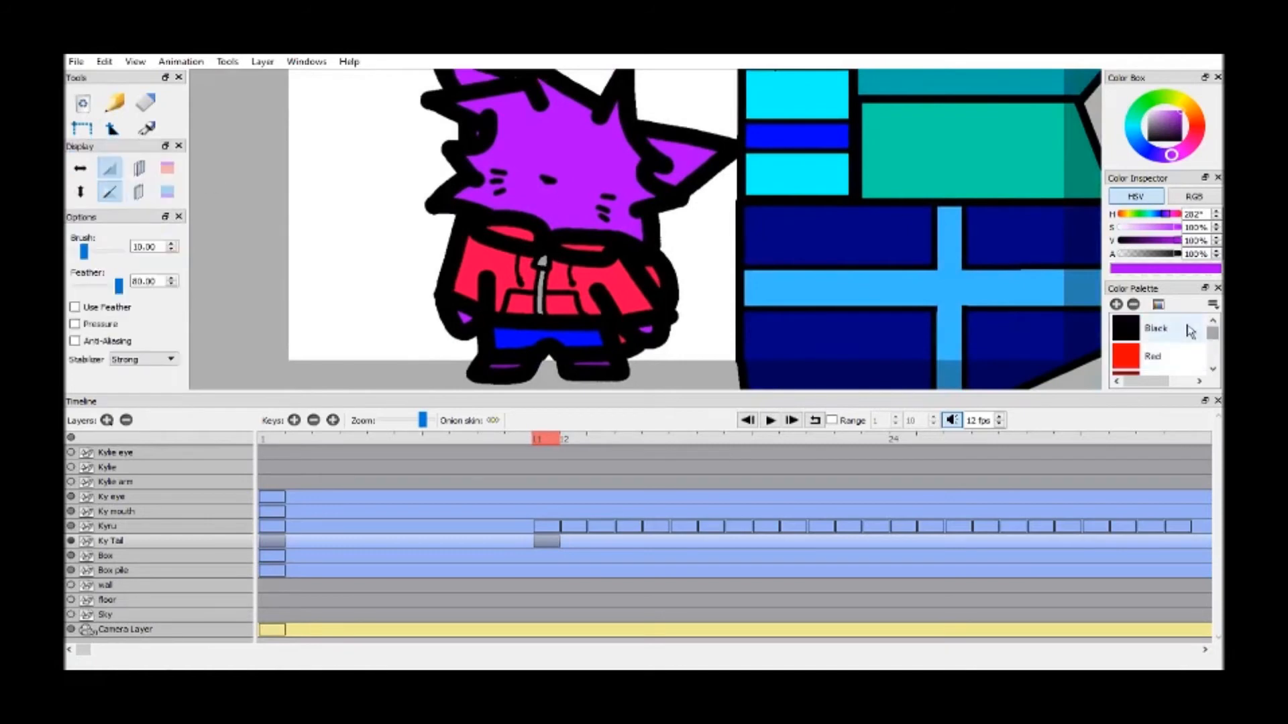
pyautogui.click(1190, 330)
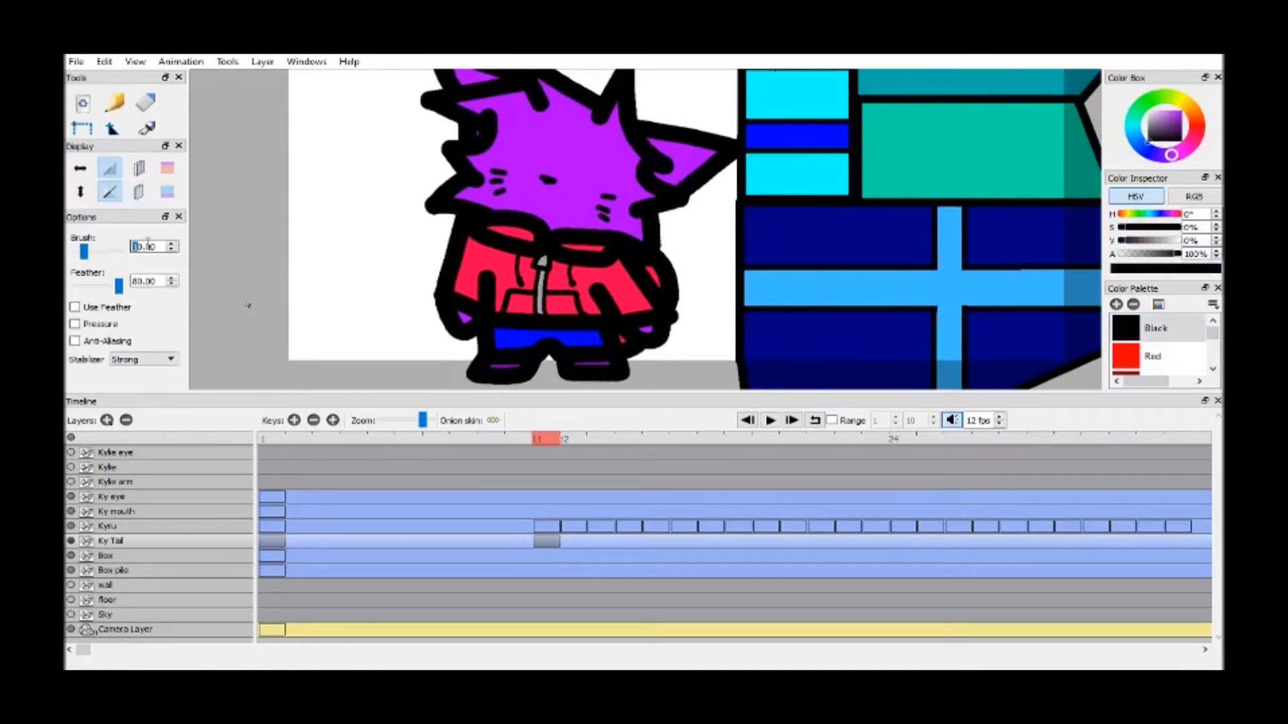
pyautogui.scroll(-1, 356, 233)
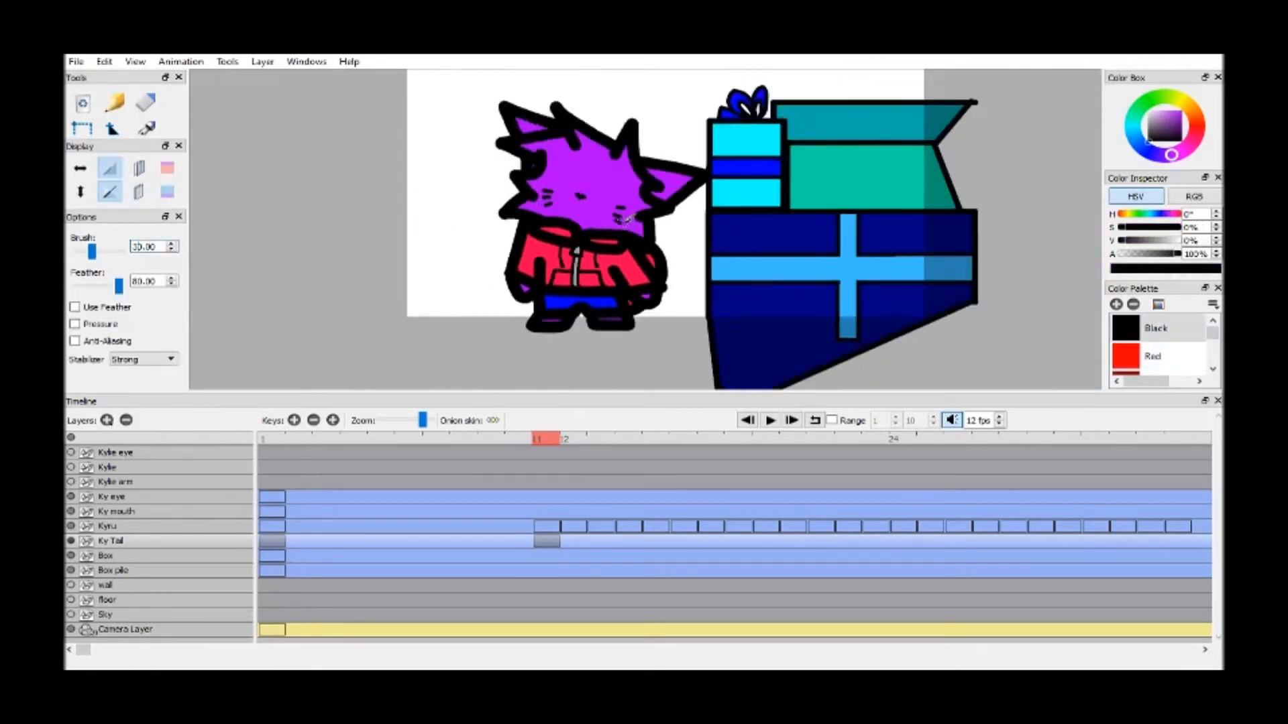
pyautogui.moveTo(117, 143); pyautogui.dragTo(111, 215)
pyautogui.press('h')
pyautogui.moveTo(561, 267); pyautogui.dragTo(486, 267)
pyautogui.press('b')
pyautogui.moveTo(591, 277)
pyautogui.mouseDown()
pyautogui.moveTo(627, 274)
pyautogui.moveTo(684, 62)
pyautogui.moveTo(607, 127)
pyautogui.moveTo(572, 243)
pyautogui.mouseUp()
pyautogui.hotkey('ctrl', 'z')
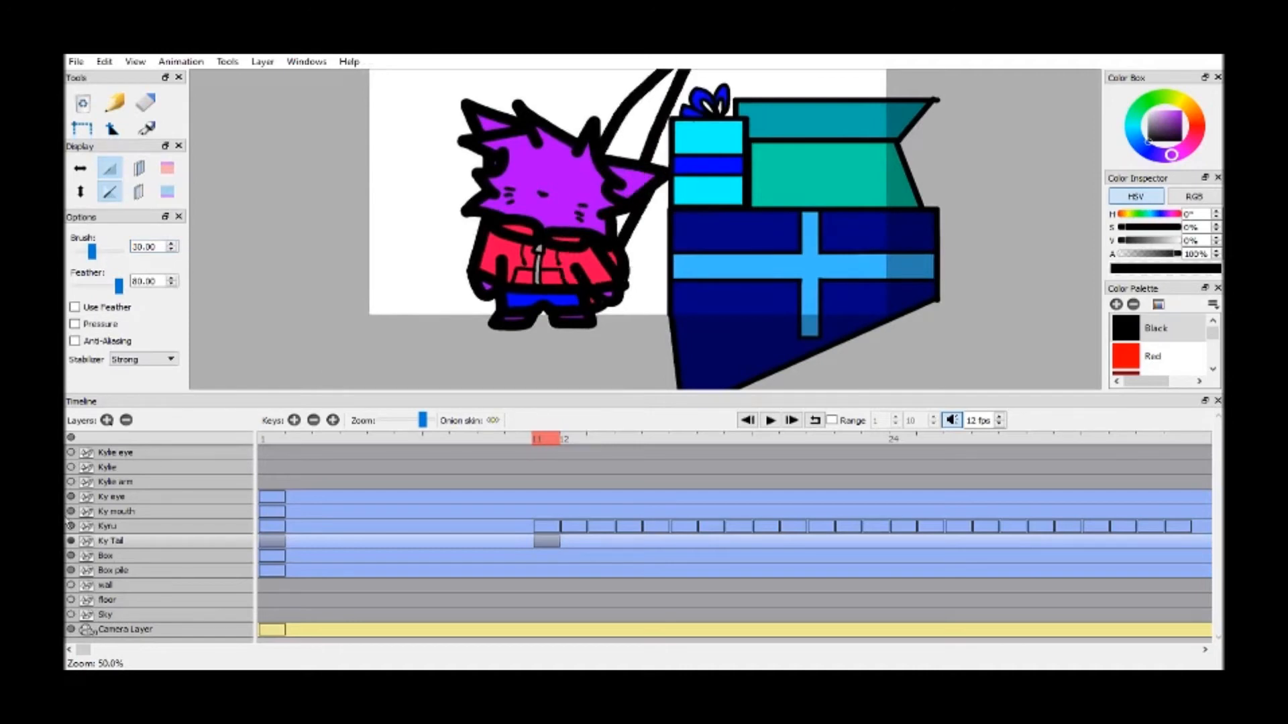
# Hide the Kyru layer and fill the frame 11 tail with the purple Vivid Reddish swatch
pyautogui.click(70, 526)
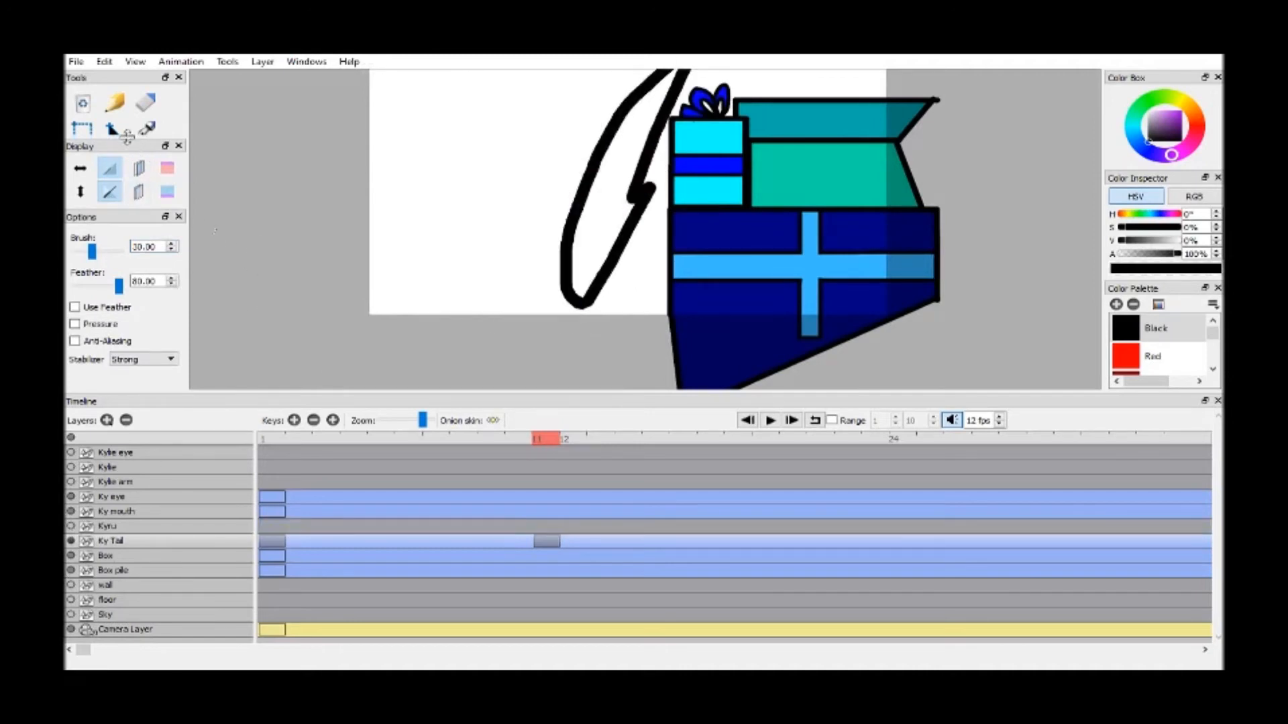
pyautogui.moveTo(127, 137); pyautogui.dragTo(133, 167)
pyautogui.click(147, 151)
pyautogui.moveTo(1213, 334); pyautogui.dragTo(1214, 354)
pyautogui.click(1213, 370)
pyautogui.click(1213, 370)
pyautogui.click(1213, 370)
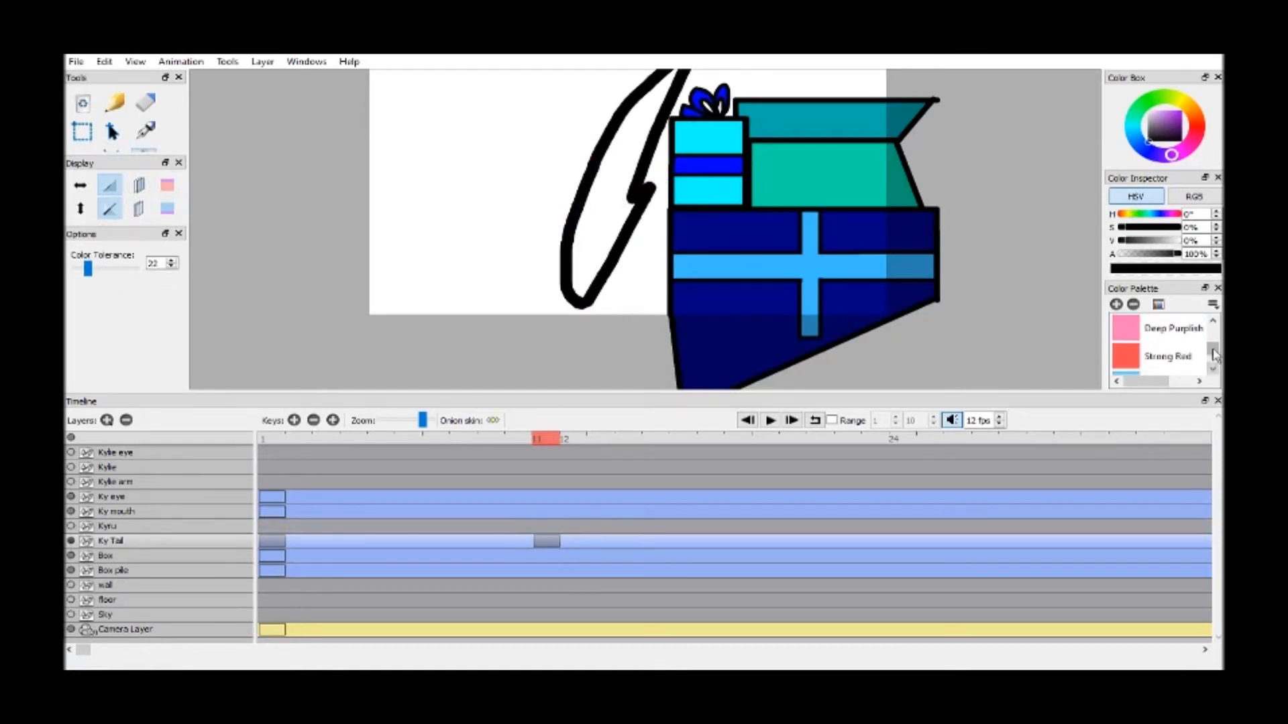
pyautogui.click(1213, 323)
pyautogui.click(1213, 323)
pyautogui.click(1212, 323)
pyautogui.click(1212, 323)
pyautogui.click(1212, 323)
pyautogui.click(1213, 323)
pyautogui.click(1212, 324)
pyautogui.click(1212, 323)
pyautogui.click(1213, 324)
pyautogui.click(1213, 324)
pyautogui.click(1189, 332)
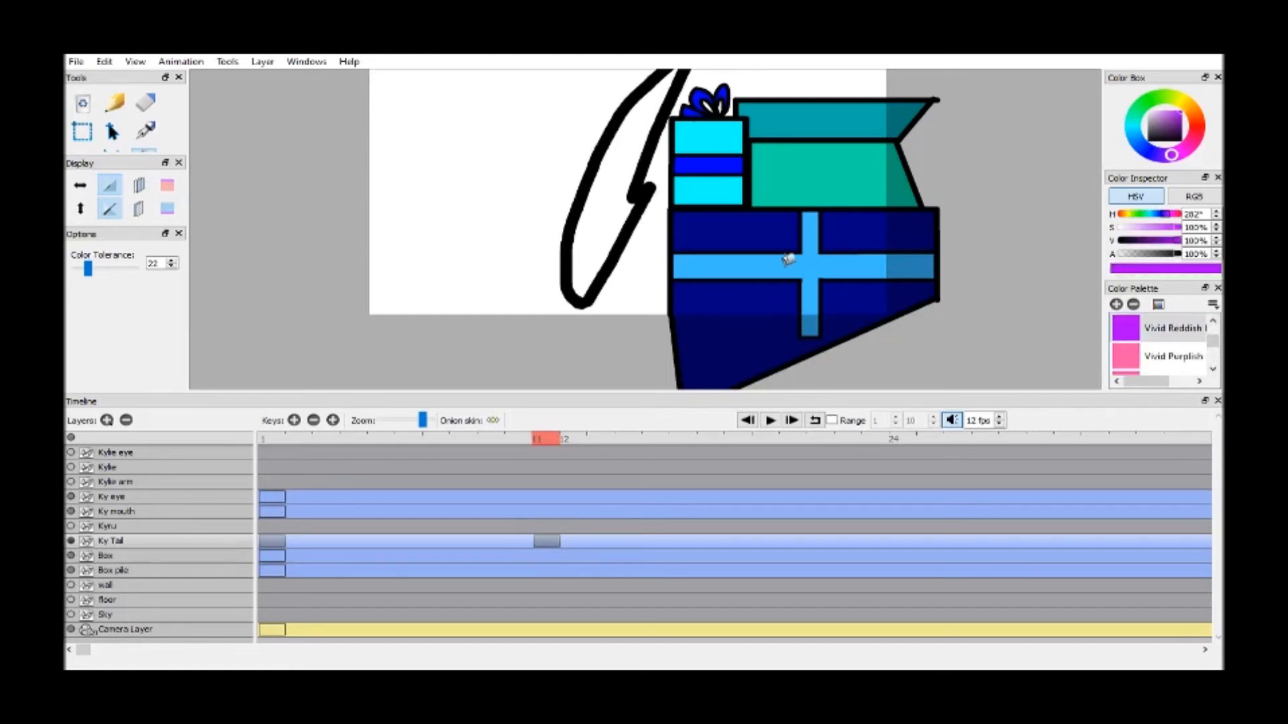
pyautogui.press('space')
pyautogui.scroll(5, 798, 231)
pyautogui.moveTo(502, 295); pyautogui.dragTo(776, 132)
pyautogui.moveTo(691, 190); pyautogui.dragTo(731, 154)
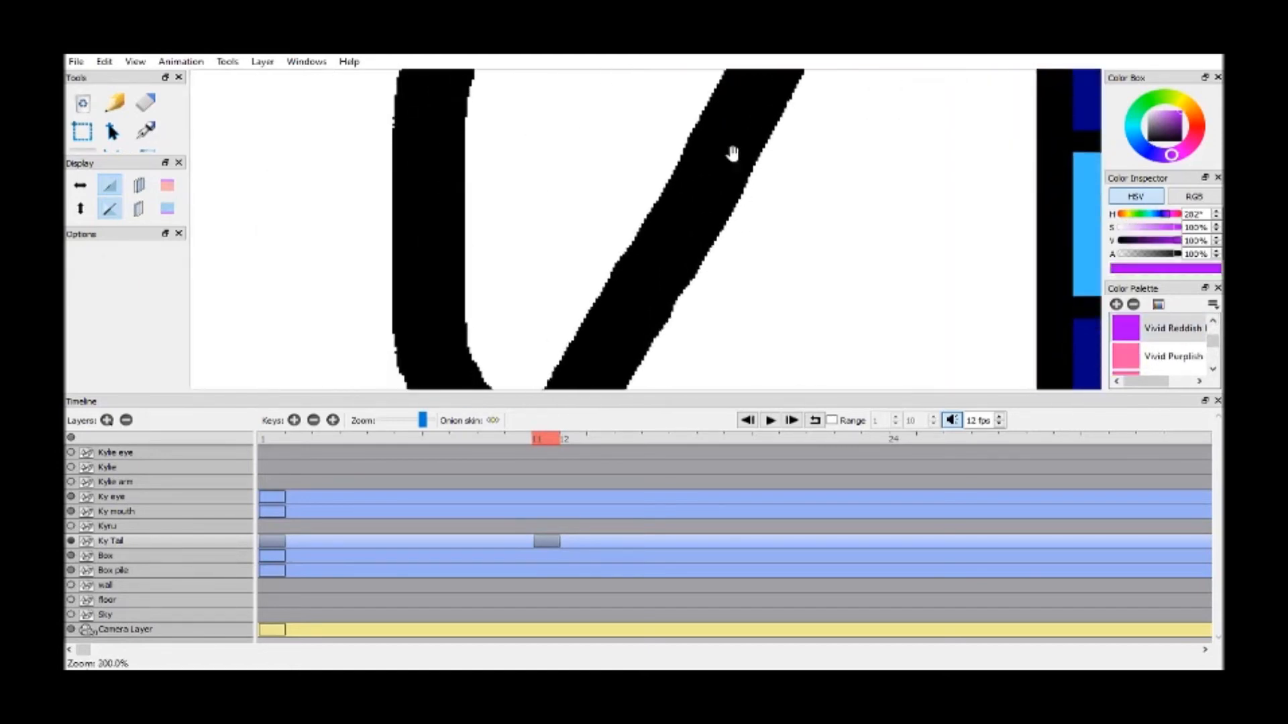
pyautogui.press('k')
pyautogui.click(575, 137)
pyautogui.press('space')
pyautogui.moveTo(658, 314); pyautogui.dragTo(673, 275)
pyautogui.moveTo(814, 154); pyautogui.dragTo(748, 282)
pyautogui.scroll(-2, 748, 281)
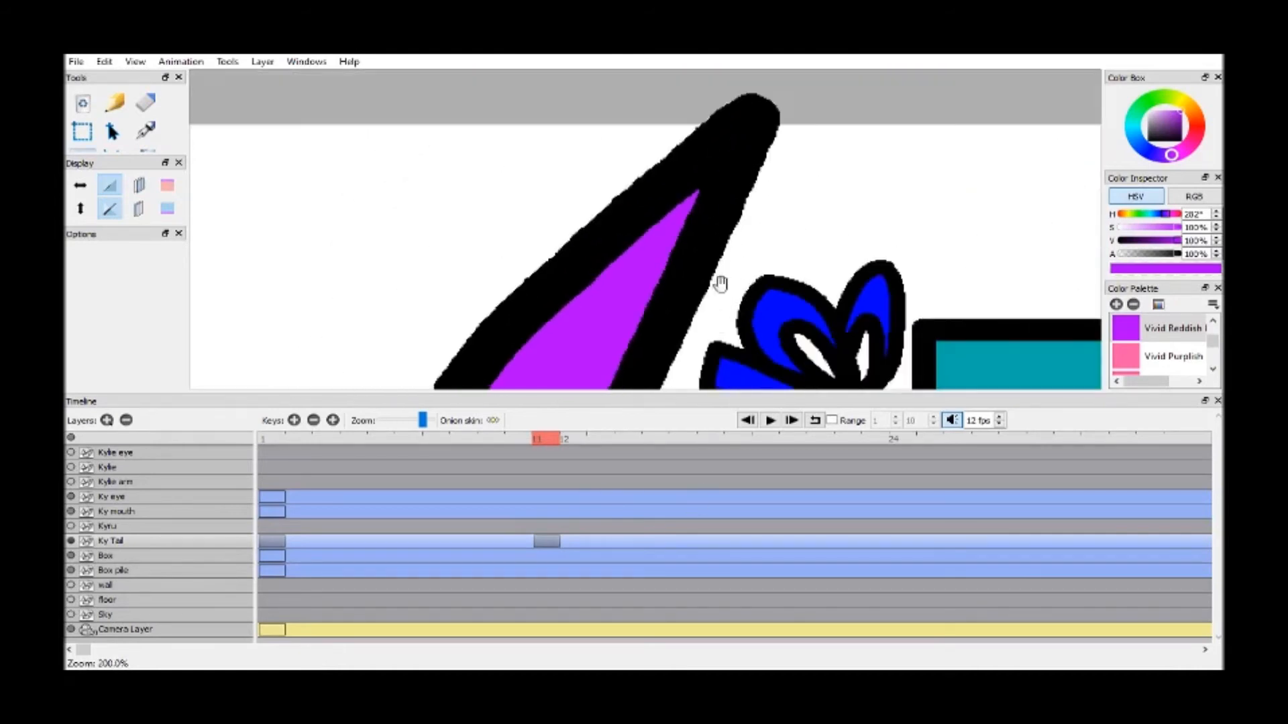
pyautogui.scroll(-5, 729, 254)
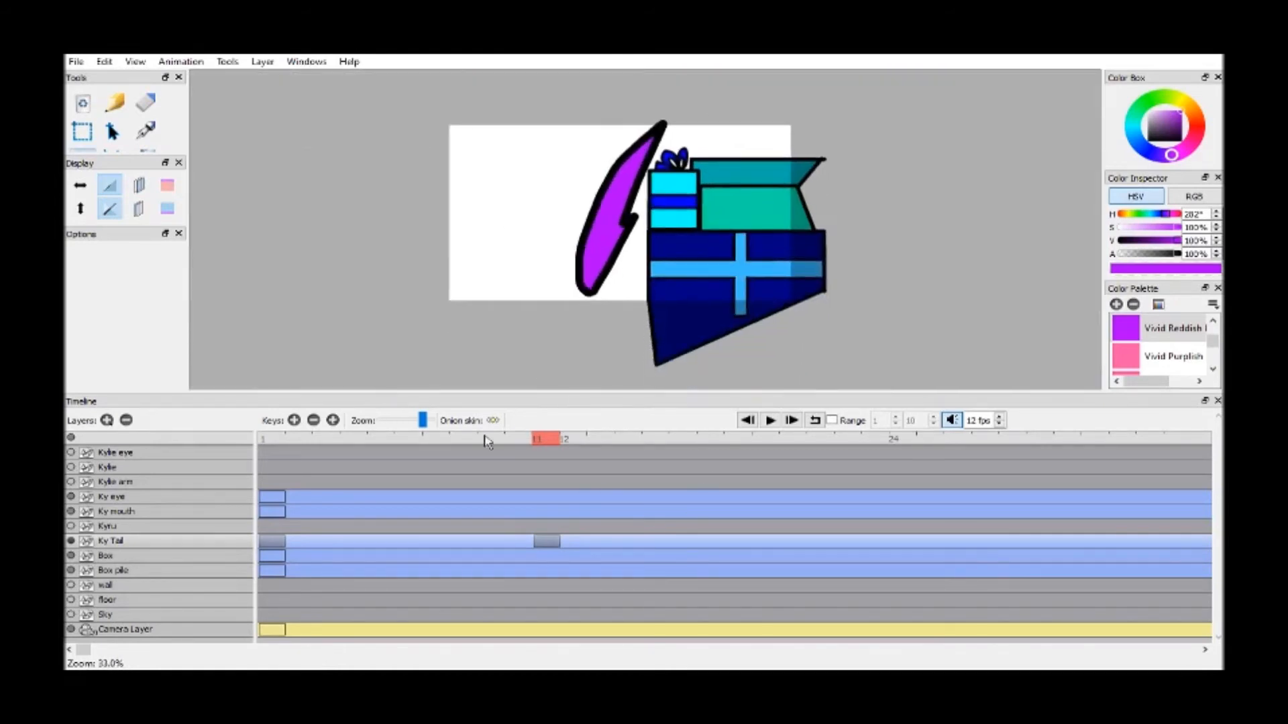
# Add a Ky Tail keyframe at frame 12 and turn on the onion skin for both the previous and next frames
pyautogui.click(294, 421)
pyautogui.moveTo(602, 225); pyautogui.dragTo(600, 256)
pyautogui.click(139, 186)
pyautogui.click(138, 209)
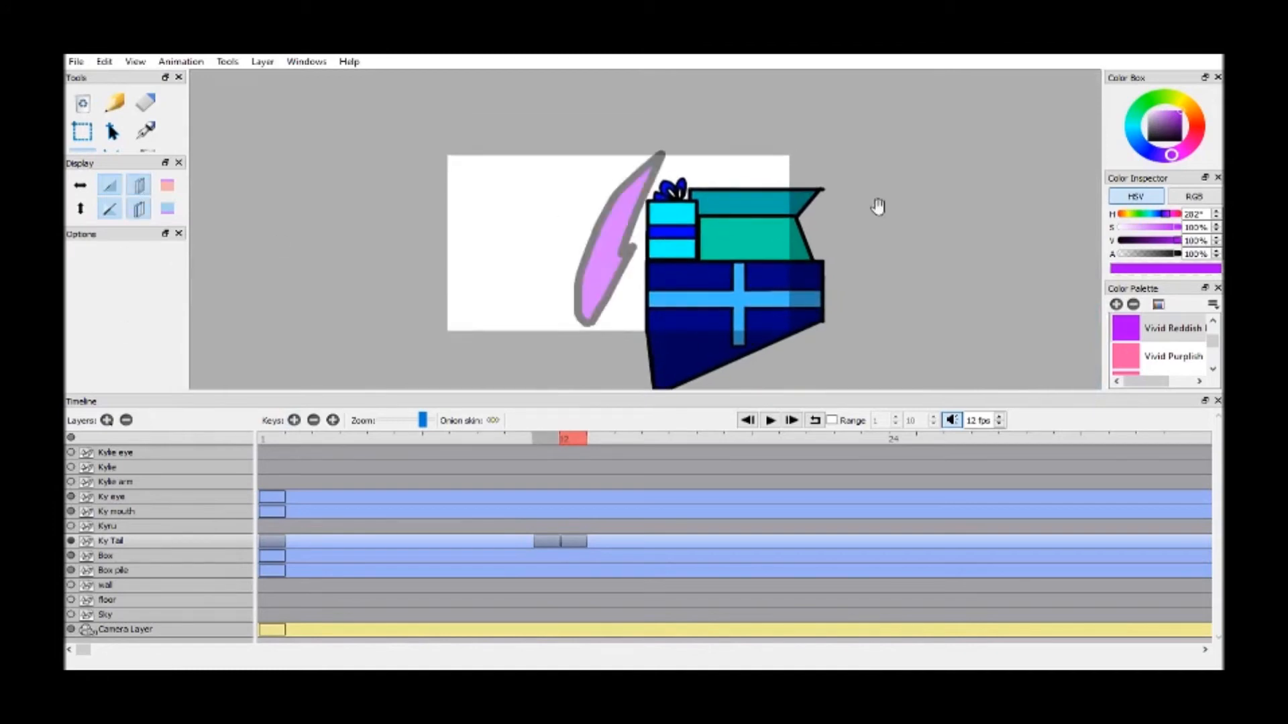
# Draw the frame 12 tail outline in Black over the onion skin, shifted slightly from the previous frame's shape
pyautogui.scroll(1, 1198, 332)
pyautogui.scroll(1, 1198, 332)
pyautogui.click(1156, 328)
pyautogui.scroll(3, 674, 204)
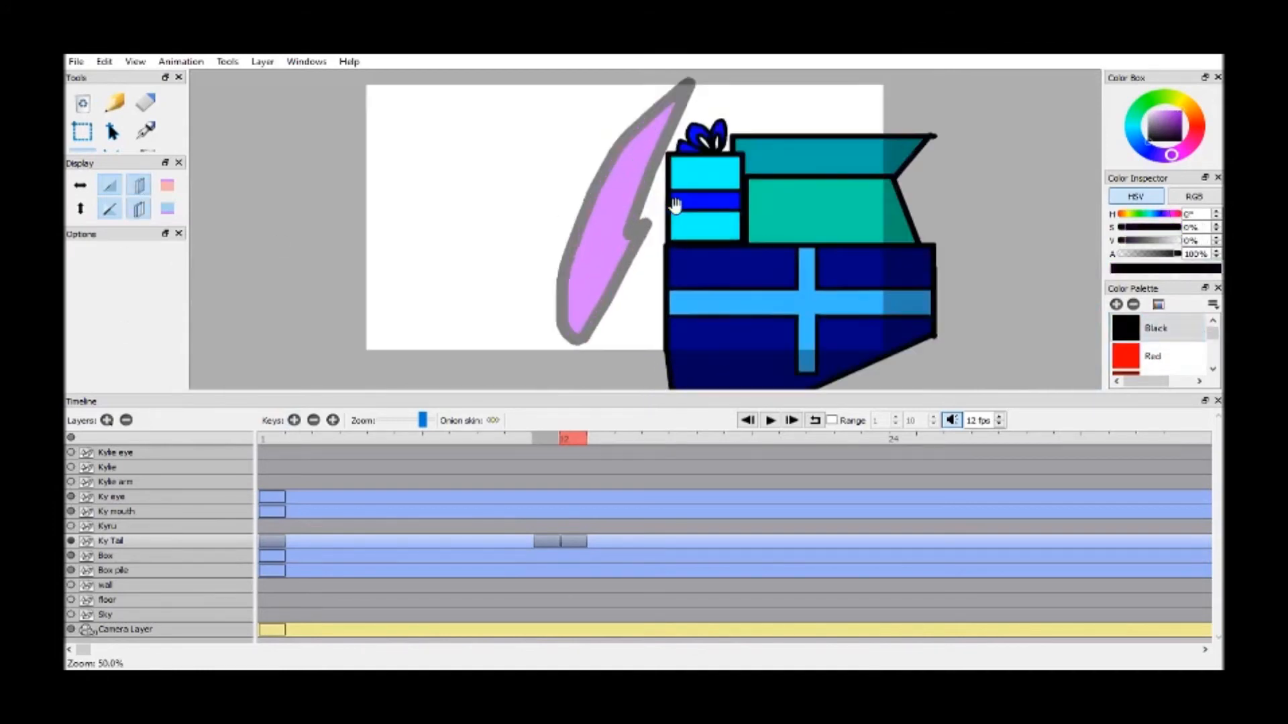
pyautogui.scroll(-2, 675, 206)
pyautogui.moveTo(683, 194); pyautogui.dragTo(684, 205)
pyautogui.press('b')
pyautogui.moveTo(567, 325)
pyautogui.mouseDown()
pyautogui.moveTo(598, 184)
pyautogui.moveTo(633, 127)
pyautogui.moveTo(687, 85)
pyautogui.moveTo(628, 245)
pyautogui.moveTo(650, 236)
pyautogui.moveTo(572, 357)
pyautogui.moveTo(563, 325)
pyautogui.mouseUp()
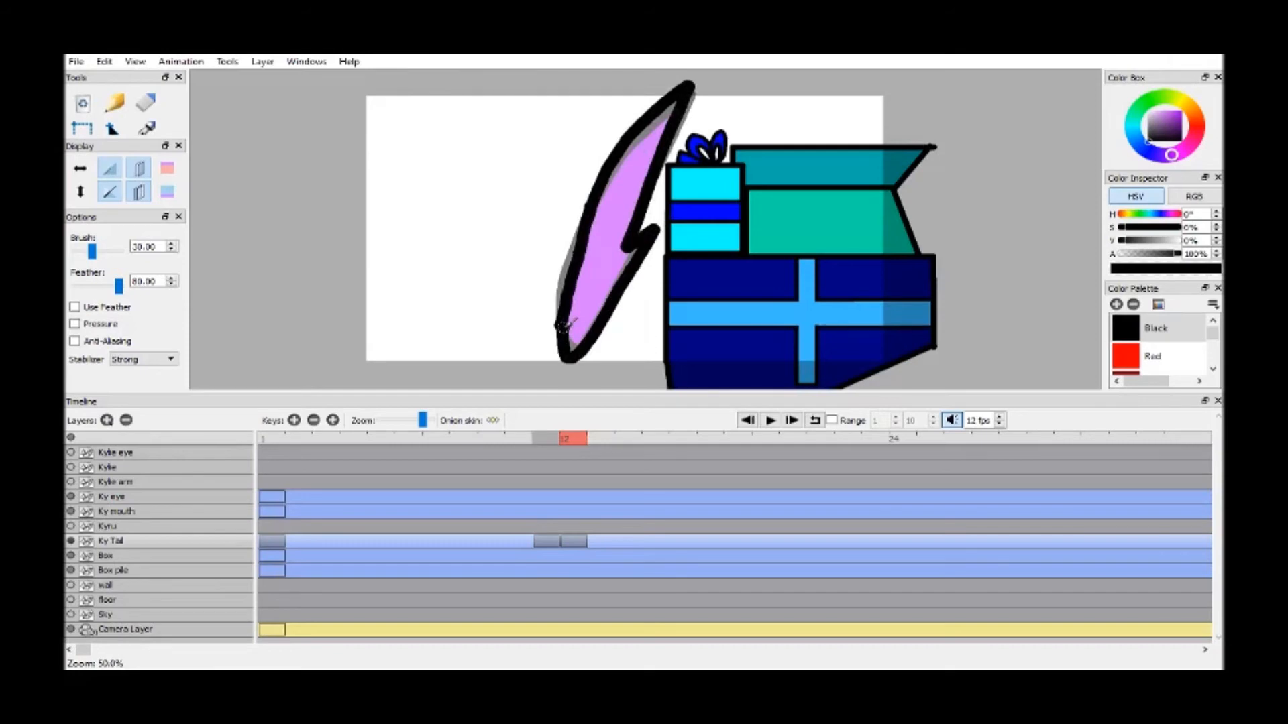
# Add a Ky Tail keyframe at frame 13 and duplicate the frame 11 tail drawing
pyautogui.click(589, 437)
pyautogui.click(293, 421)
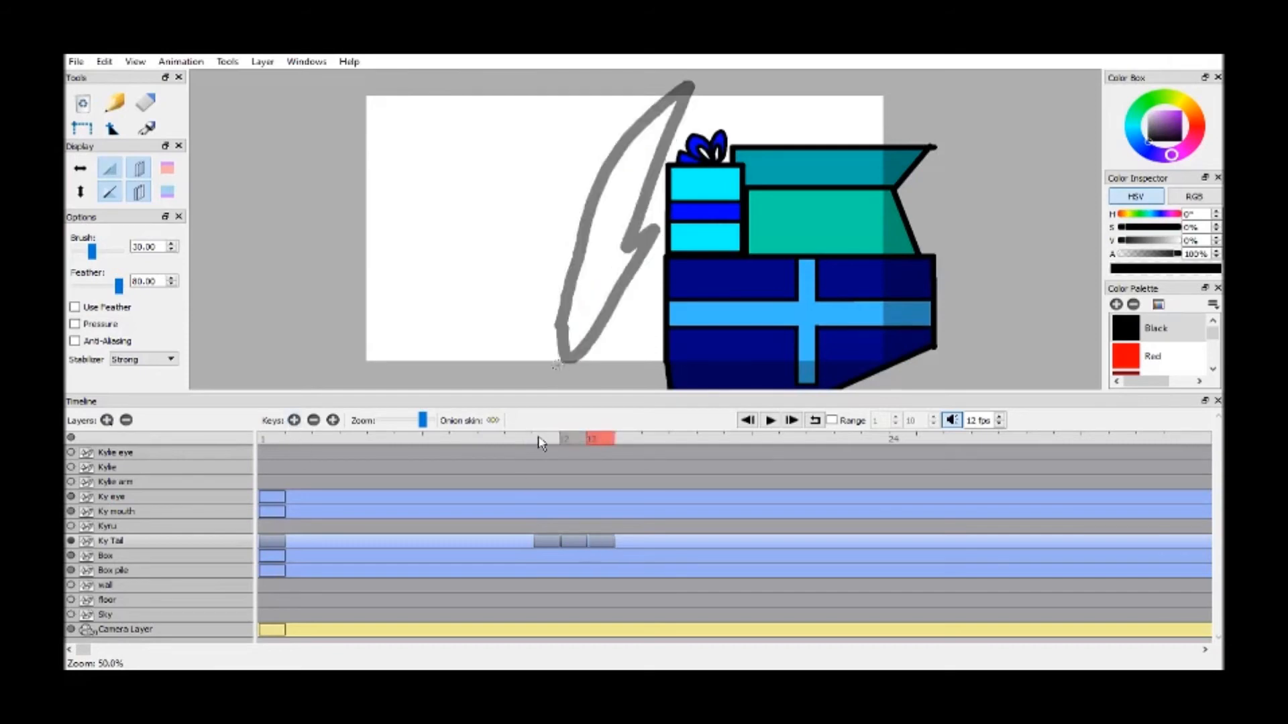
pyautogui.click(536, 437)
pyautogui.click(334, 420)
# Draw the frame 13 tail outline in Black over the onion skin and turn the onion skin off
pyautogui.click(598, 437)
pyautogui.moveTo(567, 359)
pyautogui.mouseDown()
pyautogui.moveTo(583, 229)
pyautogui.moveTo(627, 142)
pyautogui.moveTo(689, 85)
pyautogui.moveTo(629, 244)
pyautogui.moveTo(653, 231)
pyautogui.moveTo(565, 361)
pyautogui.mouseUp()
pyautogui.click(138, 192)
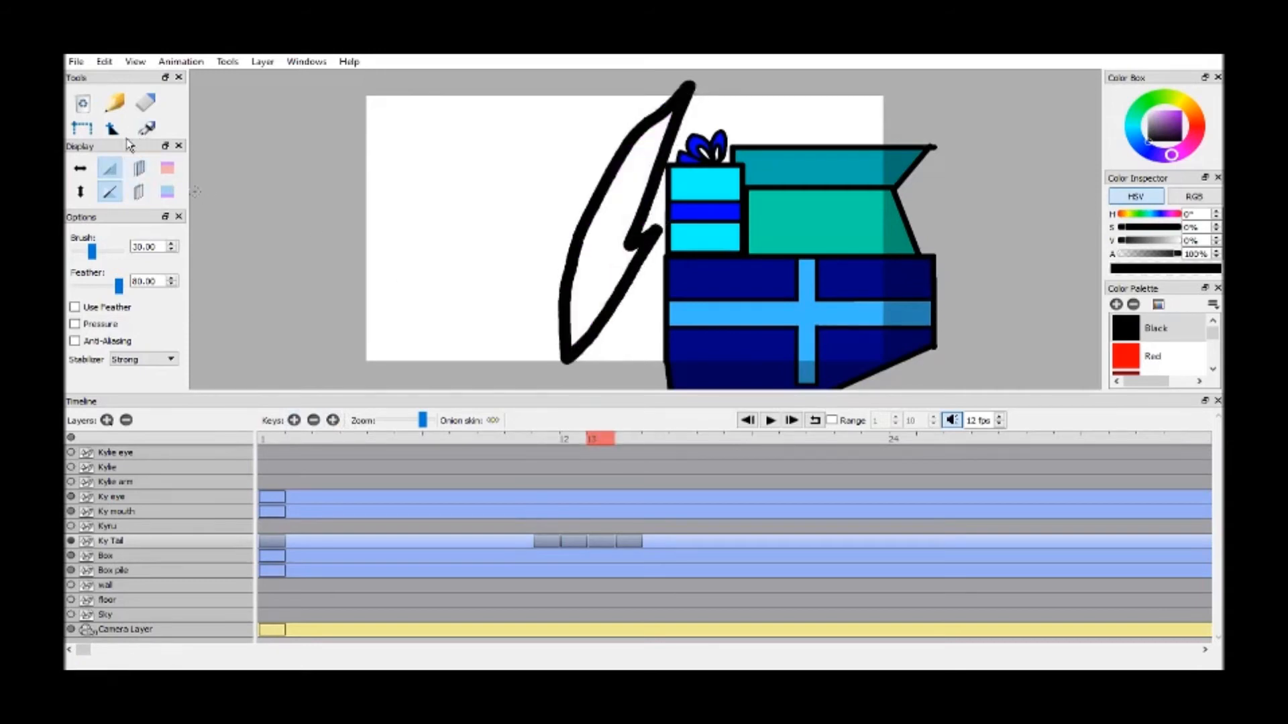
# Fill the frame 13 tail with the purple Vivid Reddish swatch and check the fill along its edges up close
pyautogui.moveTo(129, 142); pyautogui.dragTo(133, 241)
pyautogui.click(150, 155)
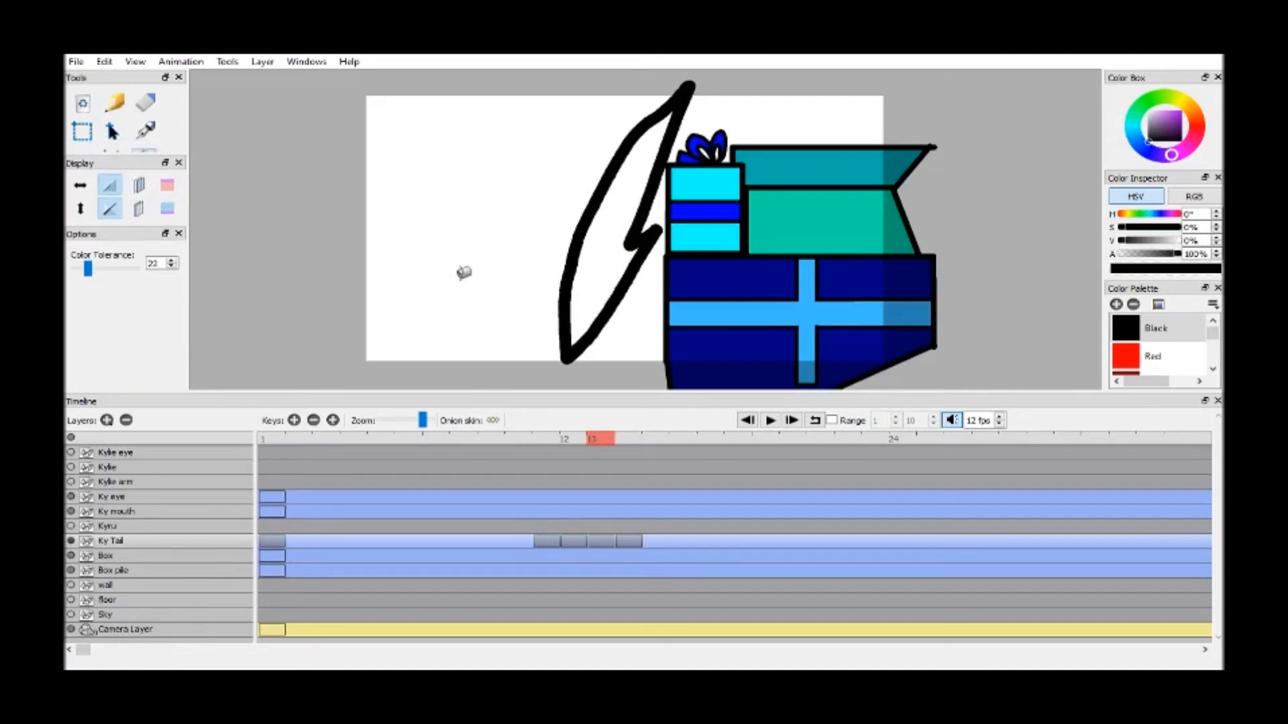
pyautogui.moveTo(1212, 332); pyautogui.dragTo(1213, 340)
pyautogui.click(1213, 366)
pyautogui.click(1213, 366)
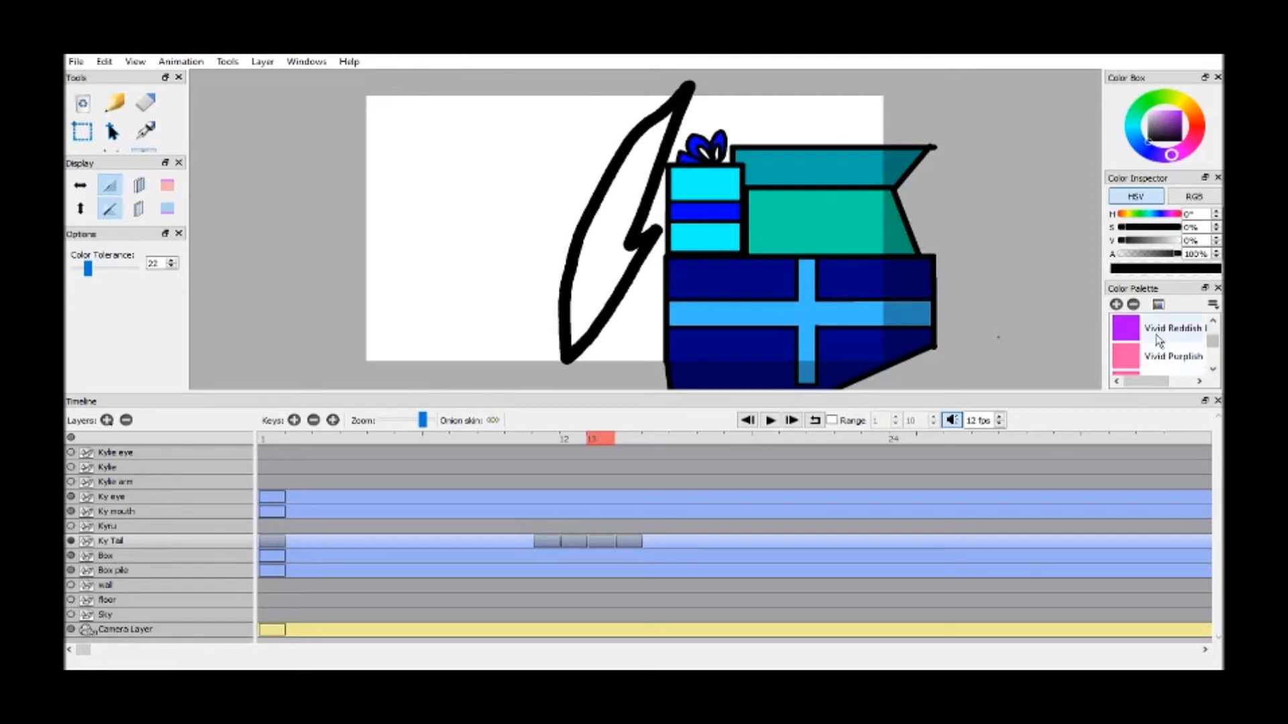
pyautogui.click(1158, 340)
pyautogui.click(604, 248)
pyautogui.press('h')
pyautogui.moveTo(707, 331)
pyautogui.mouseDown()
pyautogui.moveTo(758, 238)
pyautogui.moveTo(771, 359)
pyautogui.mouseUp()
pyautogui.scroll(4, 758, 238)
pyautogui.moveTo(799, 83); pyautogui.dragTo(811, 251)
pyautogui.moveTo(822, 123); pyautogui.dragTo(784, 275)
pyautogui.moveTo(811, 117)
pyautogui.mouseDown()
pyautogui.moveTo(739, 424)
pyautogui.moveTo(687, 504)
pyautogui.mouseUp()
pyautogui.moveTo(821, 306); pyautogui.dragTo(894, 109)
# Fill the frame 12 tail with the same purple, including the stray unfilled pixel at its upper tip
pyautogui.click(578, 442)
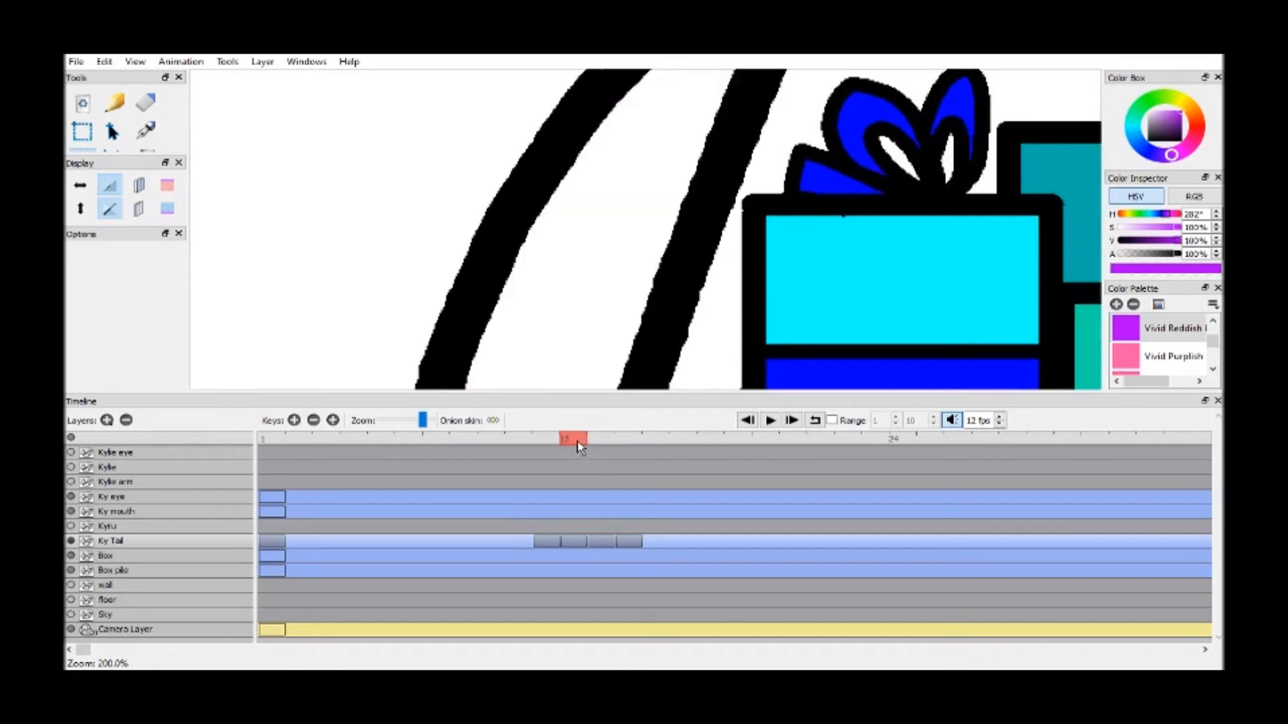
pyautogui.press('k')
pyautogui.click(607, 179)
pyautogui.press('h')
pyautogui.moveTo(776, 127); pyautogui.dragTo(709, 337)
pyautogui.scroll(8, 710, 337)
pyautogui.moveTo(700, 230); pyautogui.dragTo(600, 123)
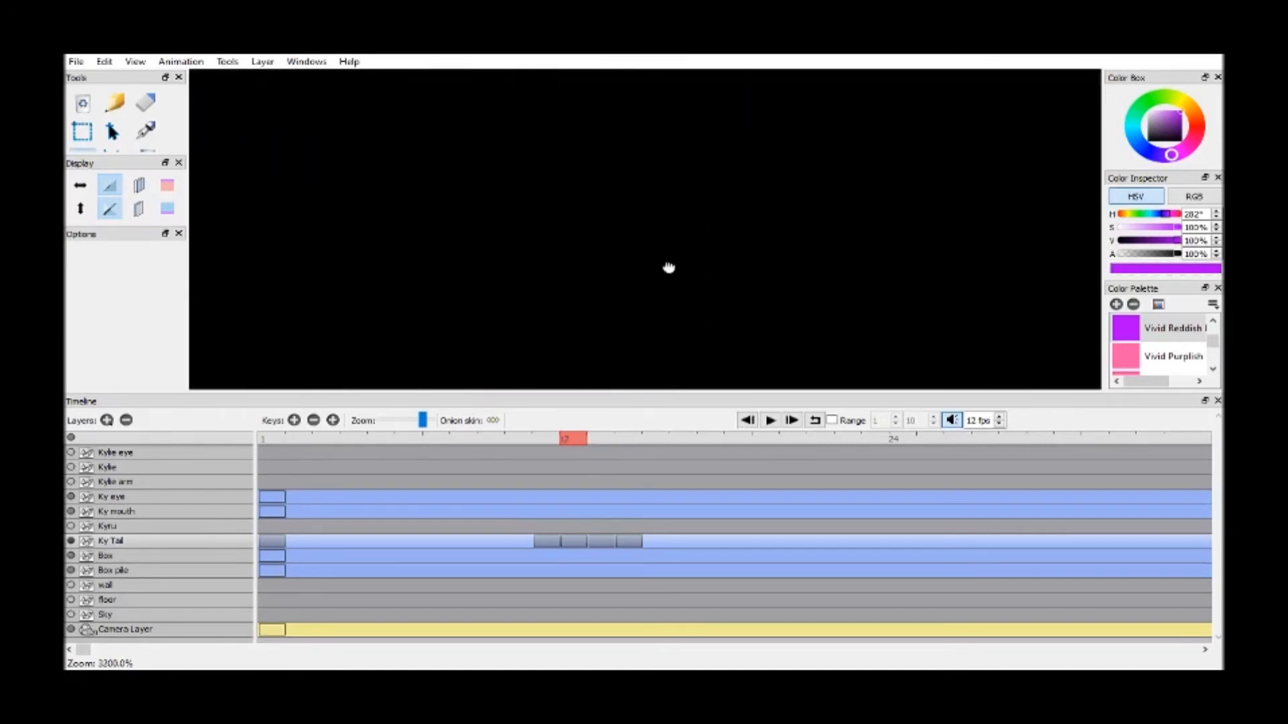
pyautogui.moveTo(665, 280); pyautogui.dragTo(644, 137)
pyautogui.press('k')
pyautogui.click(601, 251)
pyautogui.press('h')
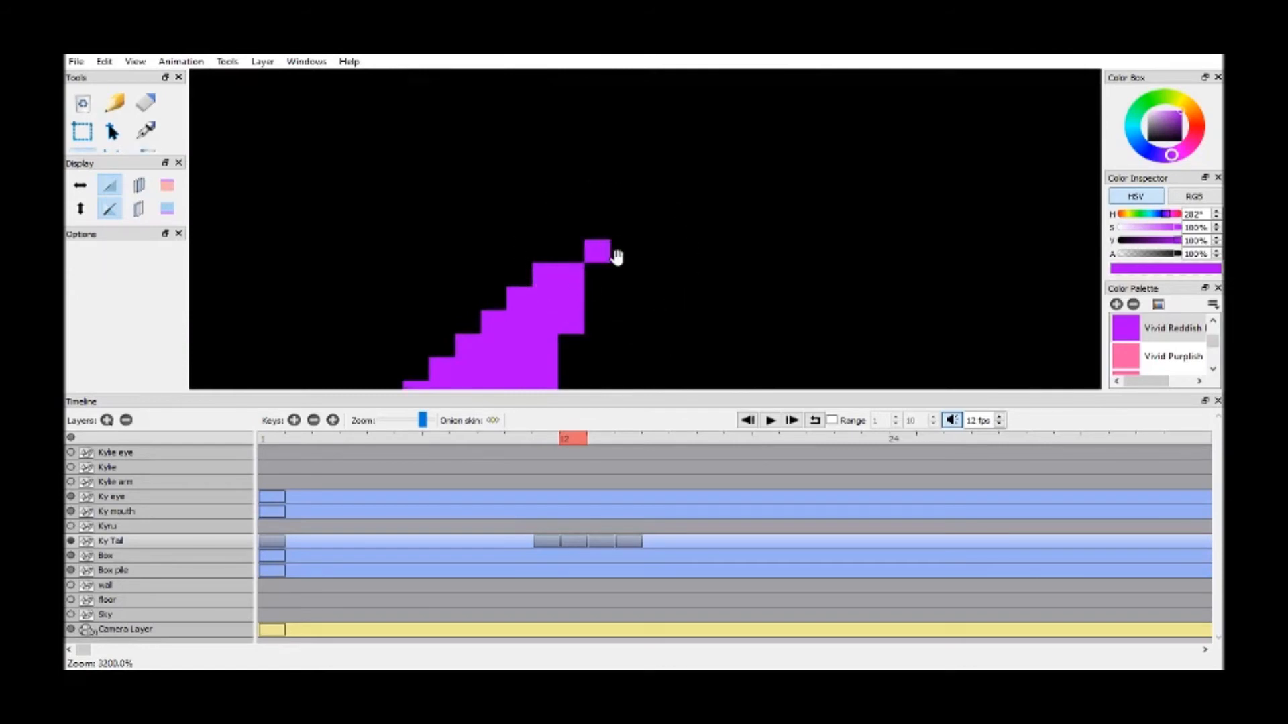
# Check the frame 12 tail's fill from its upper point down to its lower end and save the animation
pyautogui.scroll(-5, 617, 282)
pyautogui.moveTo(611, 289); pyautogui.dragTo(735, 97)
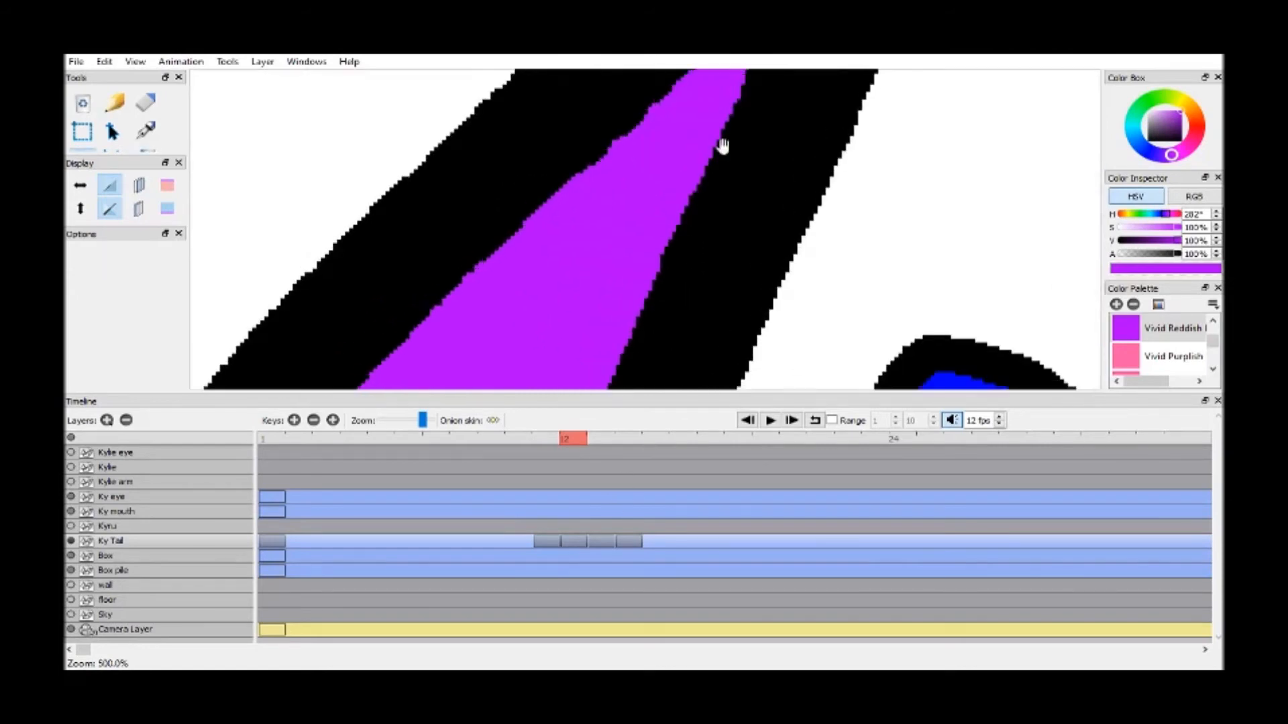
pyautogui.moveTo(580, 369); pyautogui.dragTo(617, 235)
pyautogui.scroll(-2, 626, 287)
pyautogui.moveTo(626, 287); pyautogui.dragTo(731, 74)
pyautogui.moveTo(680, 302); pyautogui.dragTo(761, 51)
pyautogui.moveTo(721, 335); pyautogui.dragTo(827, 101)
pyautogui.hotkey('ctrl', 's')
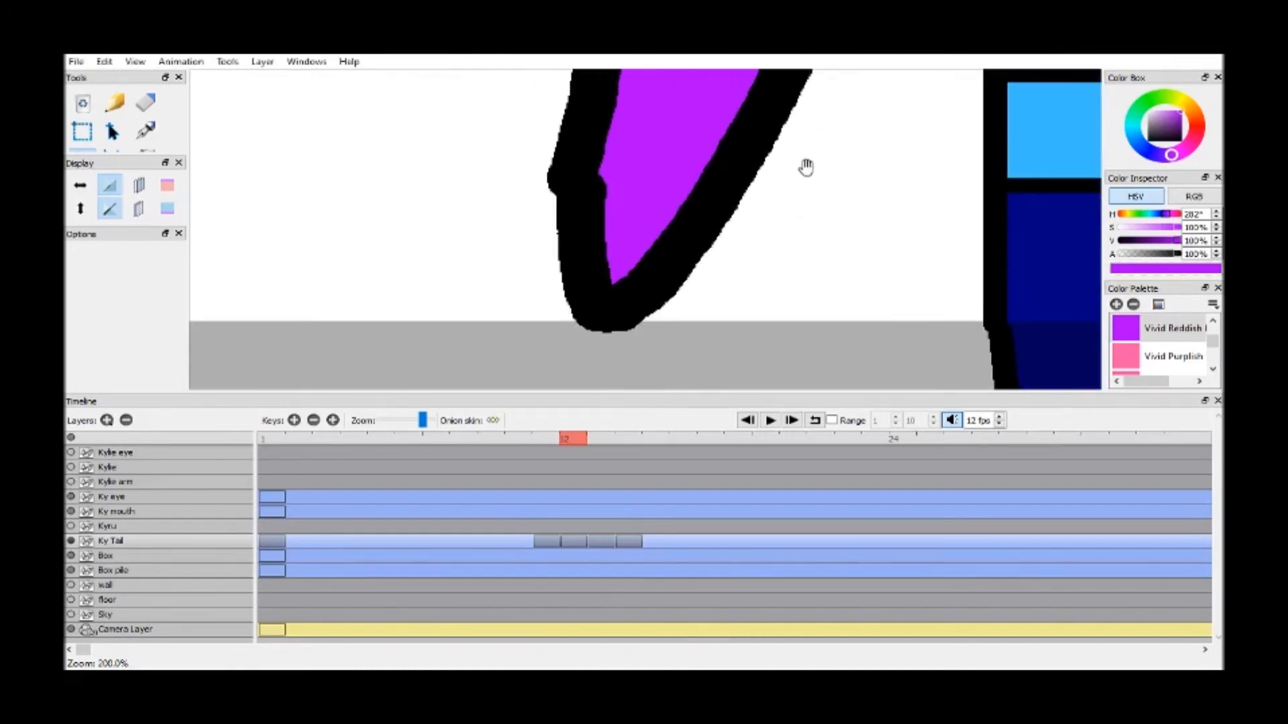
pyautogui.scroll(-4, 805, 158)
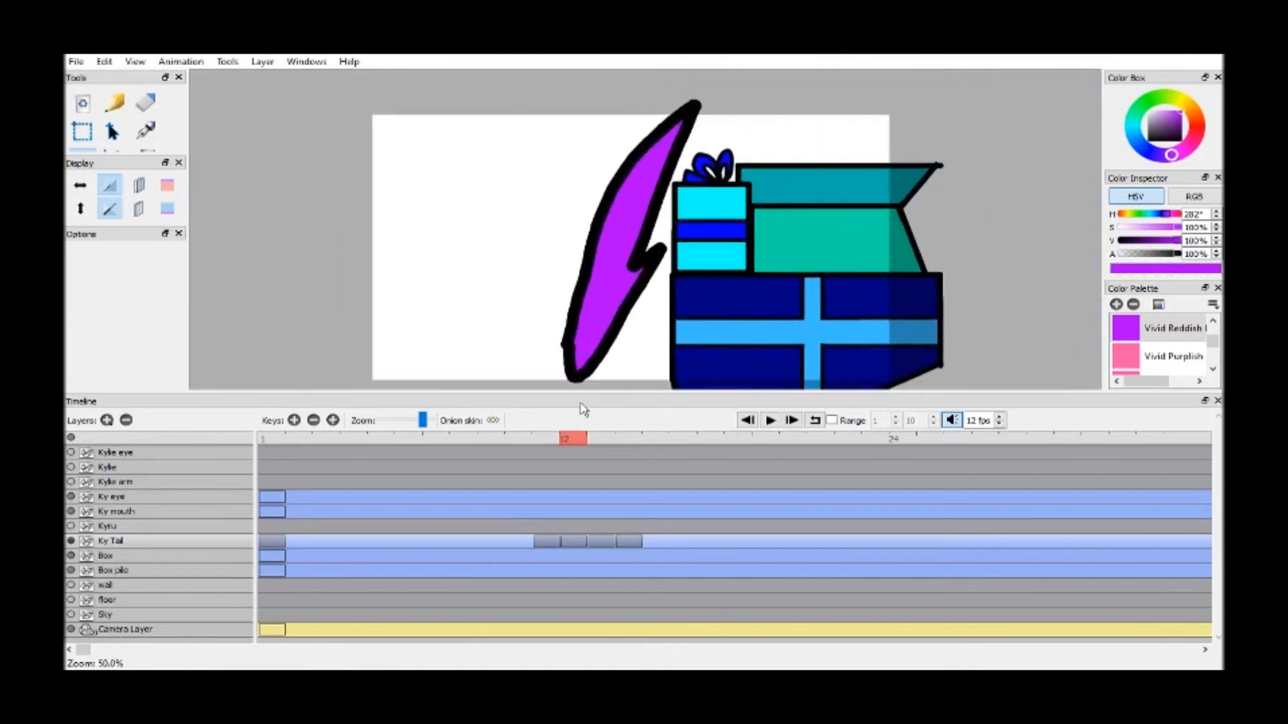
# Repeat the tail drawings on the Ky Tail layer through frame 31 and show the Kyru layer again
pyautogui.click(547, 441)
pyautogui.moveTo(635, 443); pyautogui.dragTo(1056, 449)
pyautogui.click(71, 528)
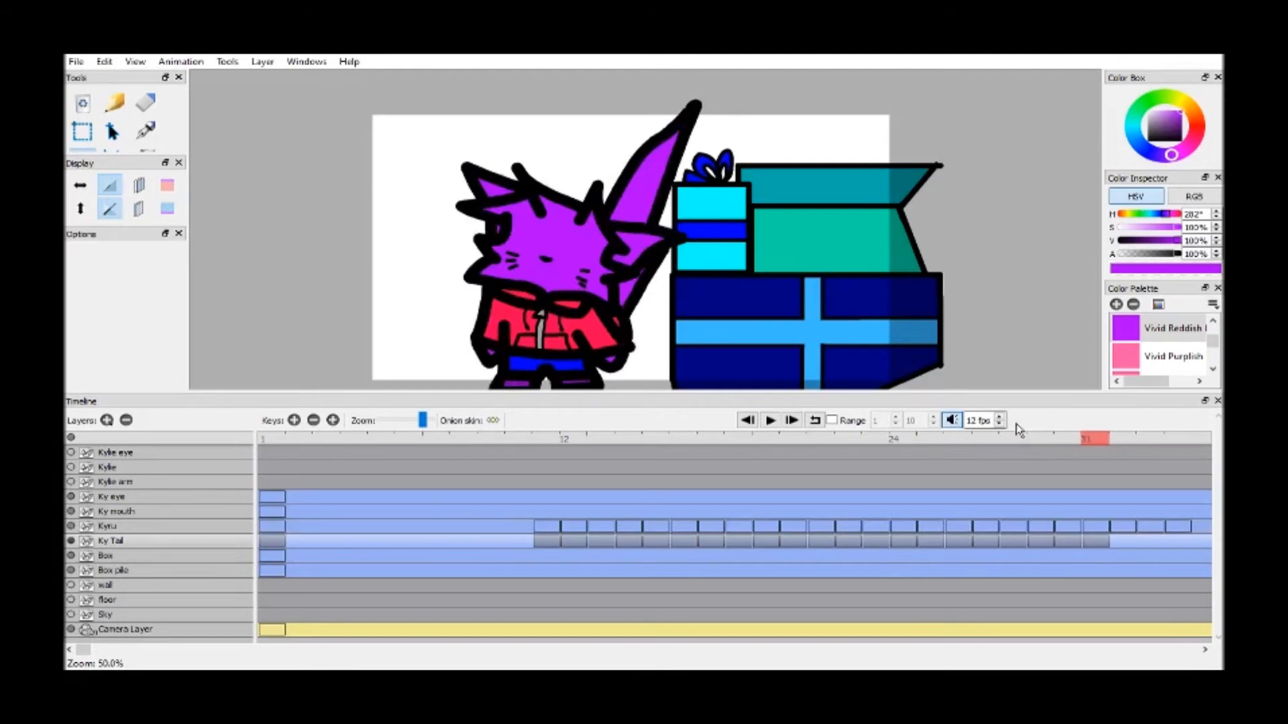
# Duplicate the last tail drawings to extend the Ky Tail cycle through frame 34
pyautogui.click(1044, 440)
pyautogui.press('F6')
pyautogui.click(1073, 440)
pyautogui.press('F6')
pyautogui.click(1096, 441)
pyautogui.press('F6')
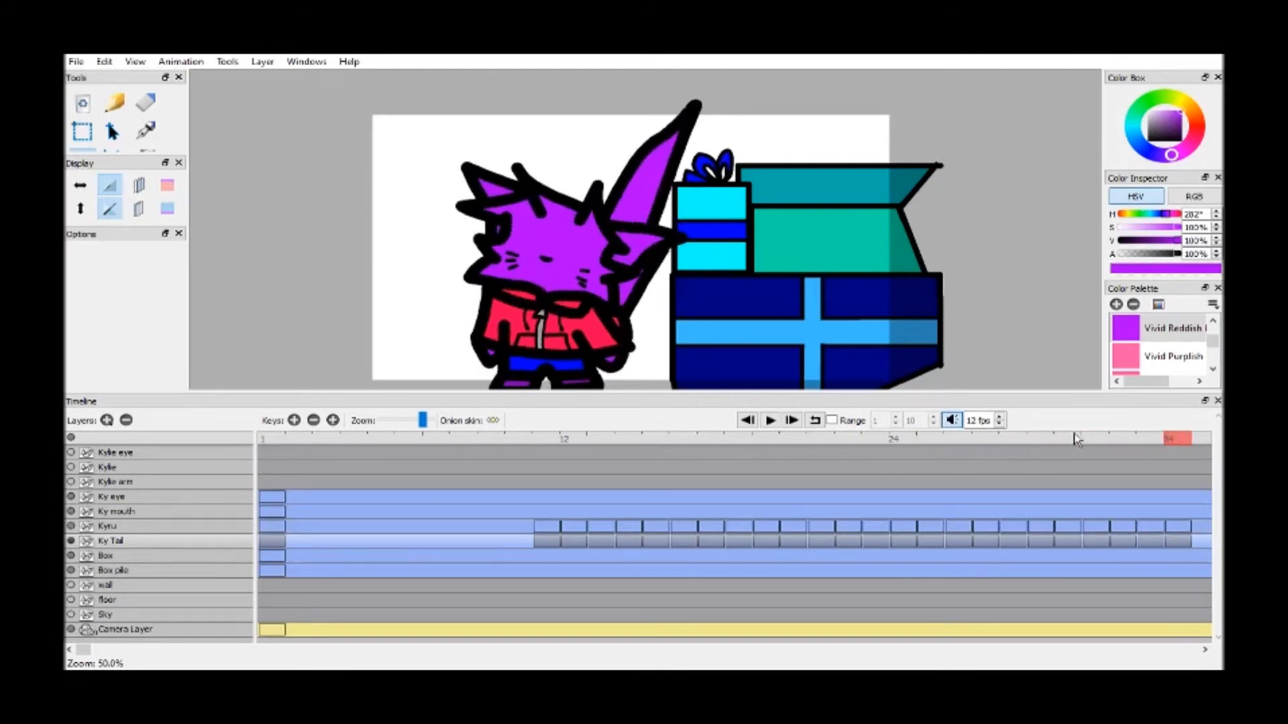
# Play the animation to check Kyru's body and tail cycle together, and save the file
pyautogui.click(768, 421)
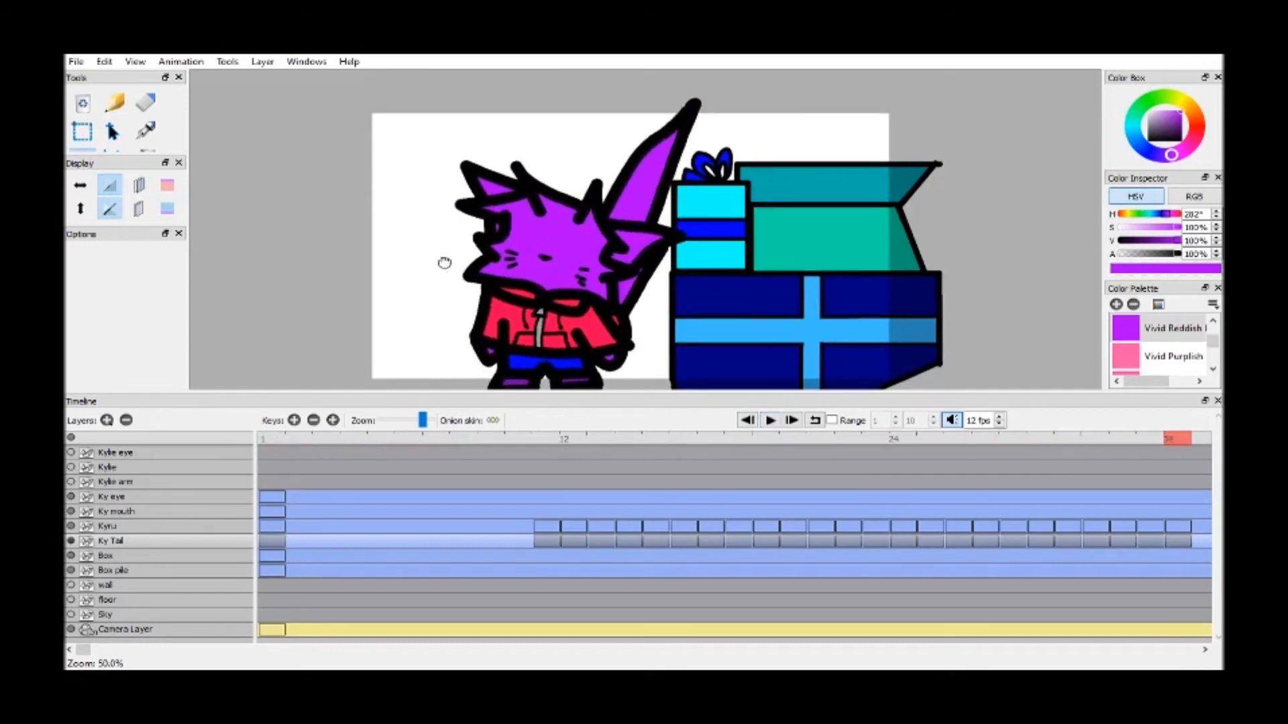
pyautogui.moveTo(442, 262); pyautogui.dragTo(434, 236)
pyautogui.hotkey('ctrl', 's')
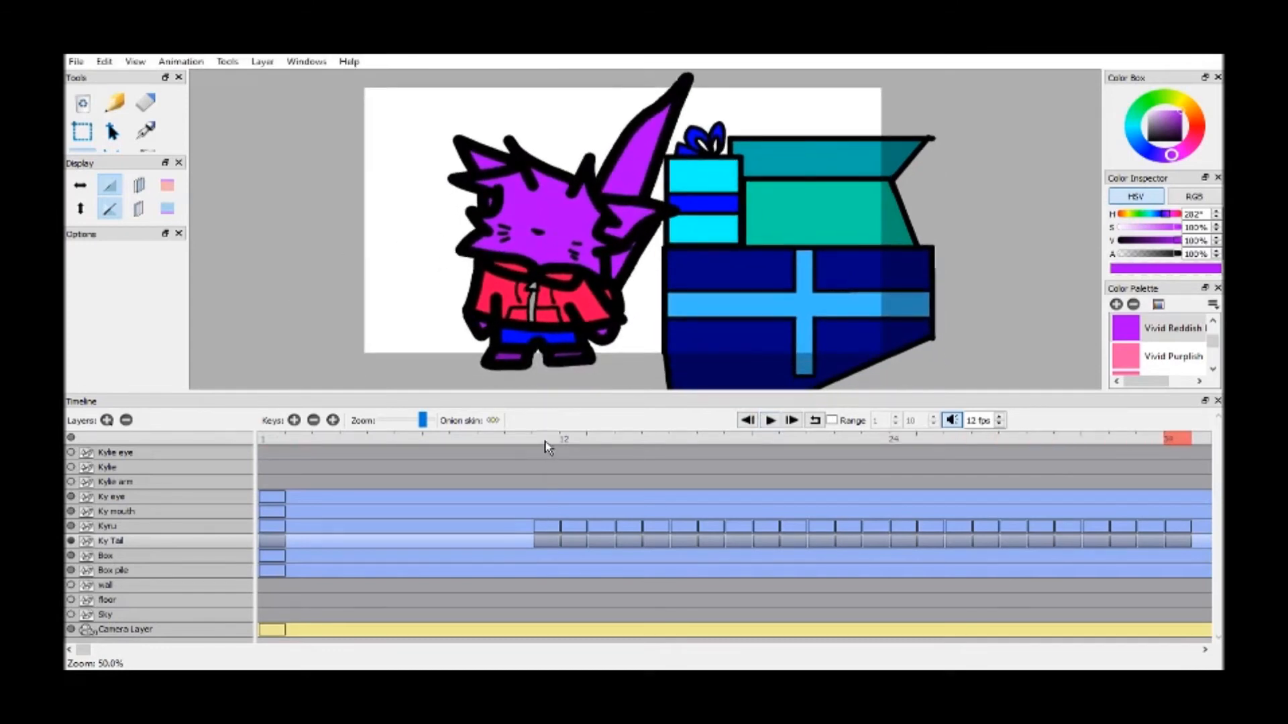
# Select the Ky eye layer at frame 11 and set up a size 10 brush in Black
pyautogui.click(546, 440)
pyautogui.click(172, 500)
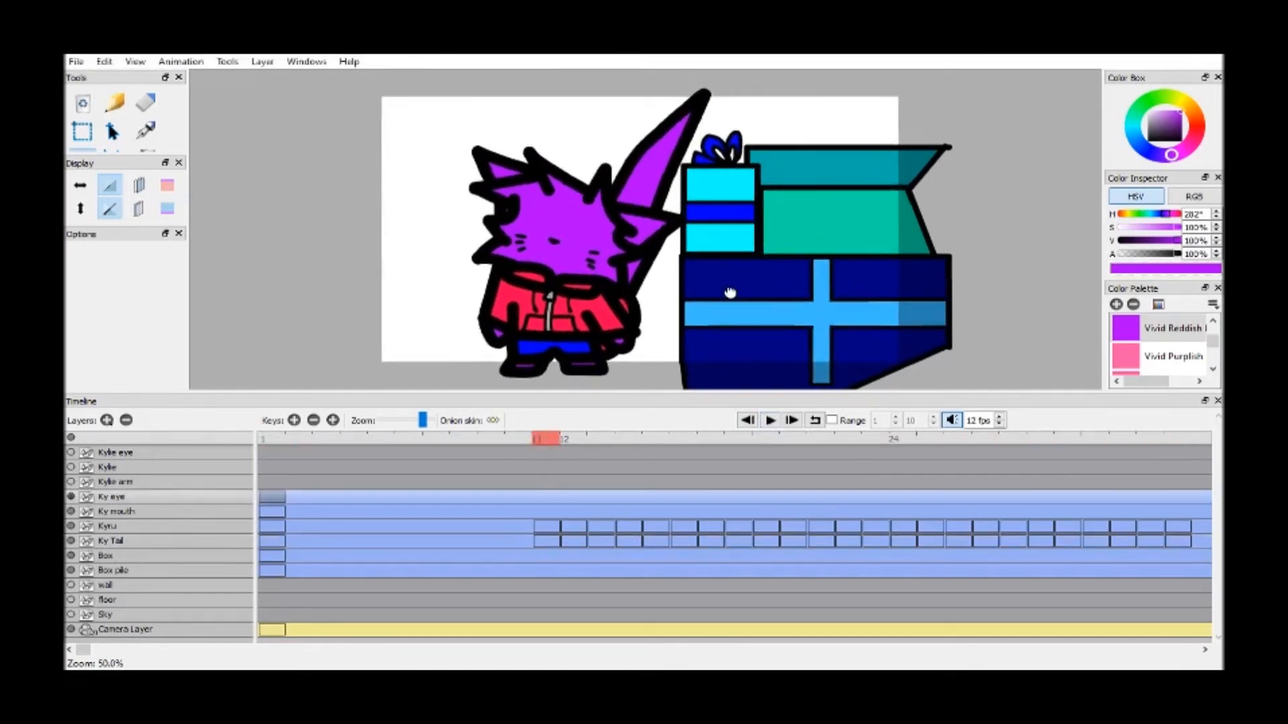
pyautogui.scroll(3, 751, 288)
pyautogui.moveTo(910, 312); pyautogui.dragTo(928, 301)
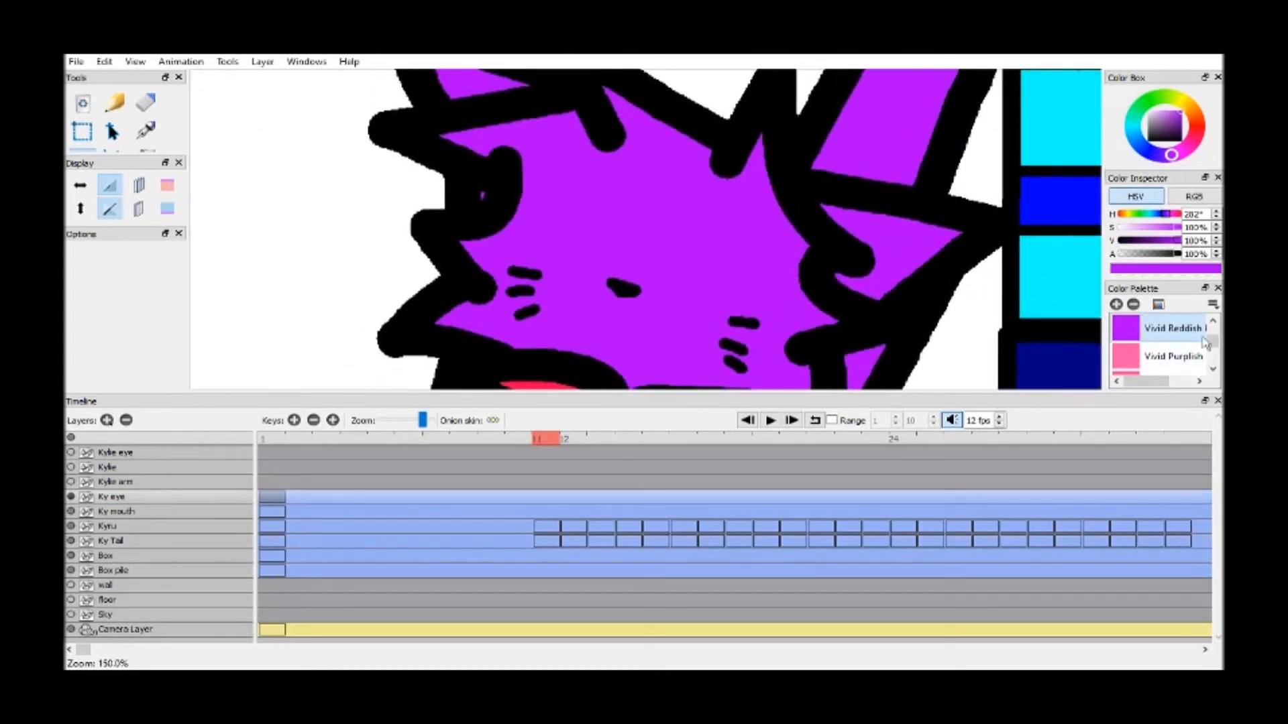
pyautogui.moveTo(1212, 342); pyautogui.dragTo(1212, 327)
pyautogui.click(1154, 329)
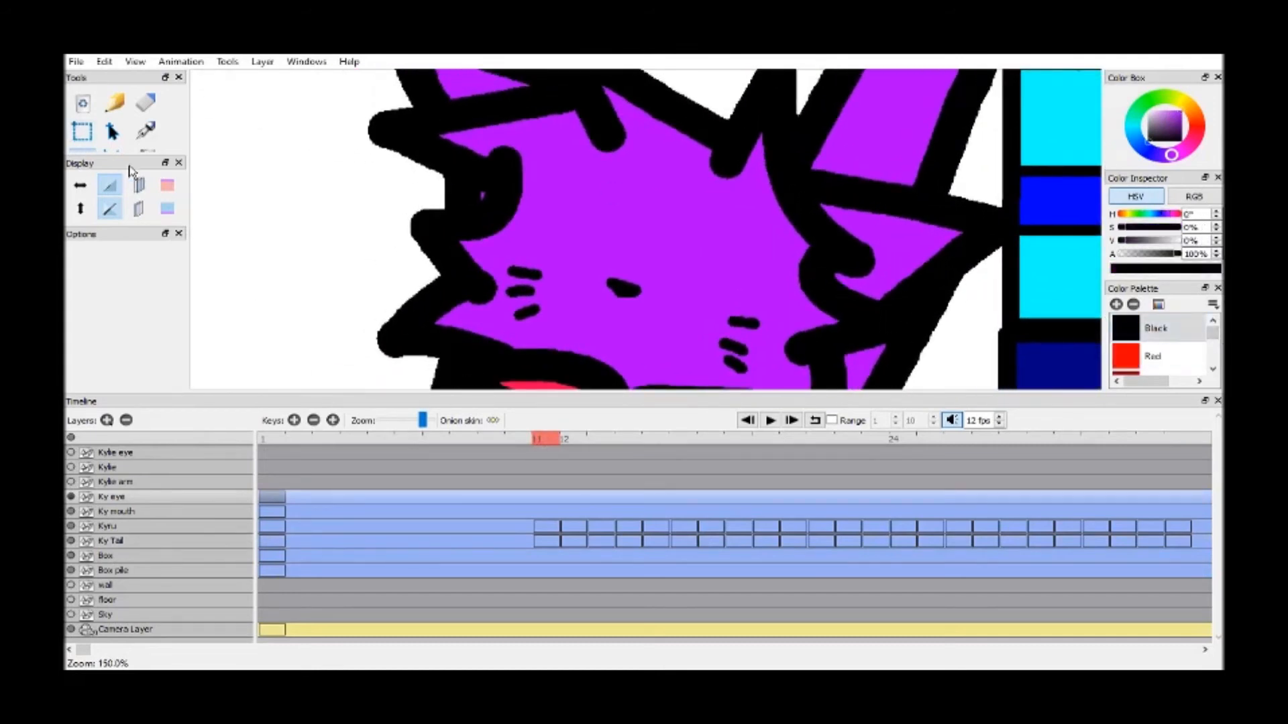
pyautogui.moveTo(118, 154); pyautogui.dragTo(134, 232)
pyautogui.moveTo(188, 162); pyautogui.dragTo(175, 164)
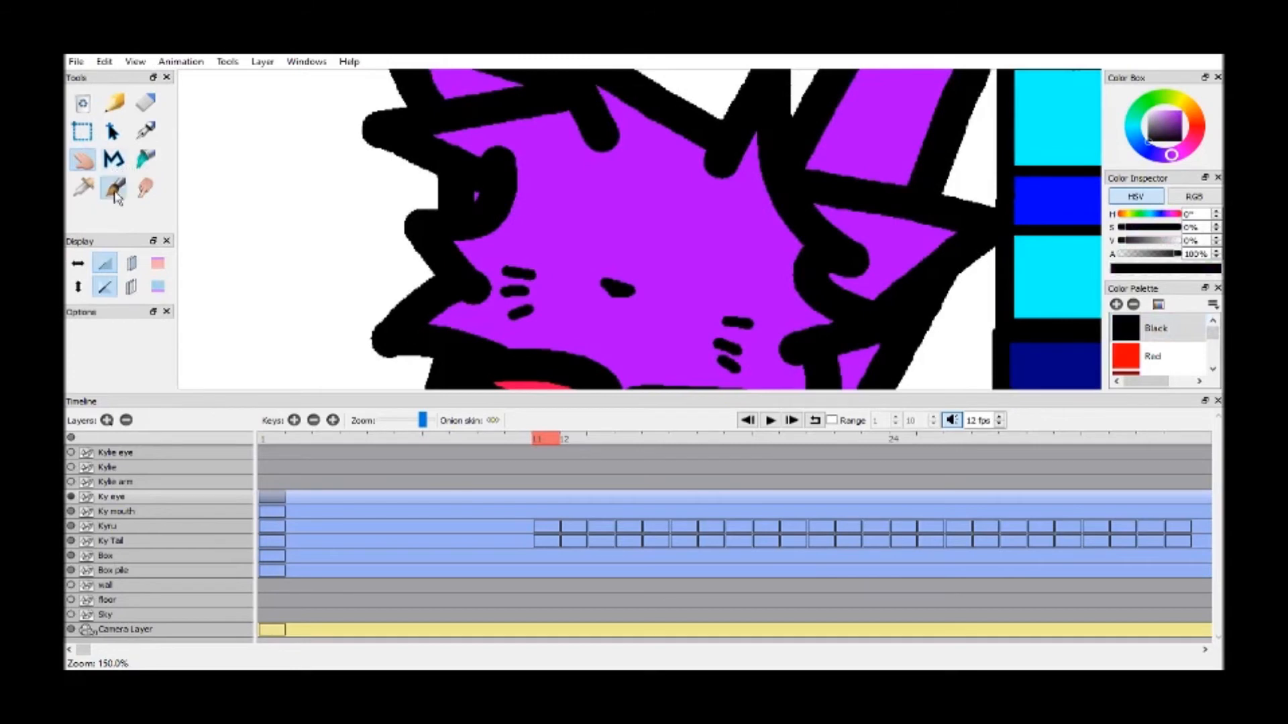
pyautogui.click(114, 188)
pyautogui.moveTo(127, 248); pyautogui.dragTo(122, 248)
pyautogui.write('10.00')
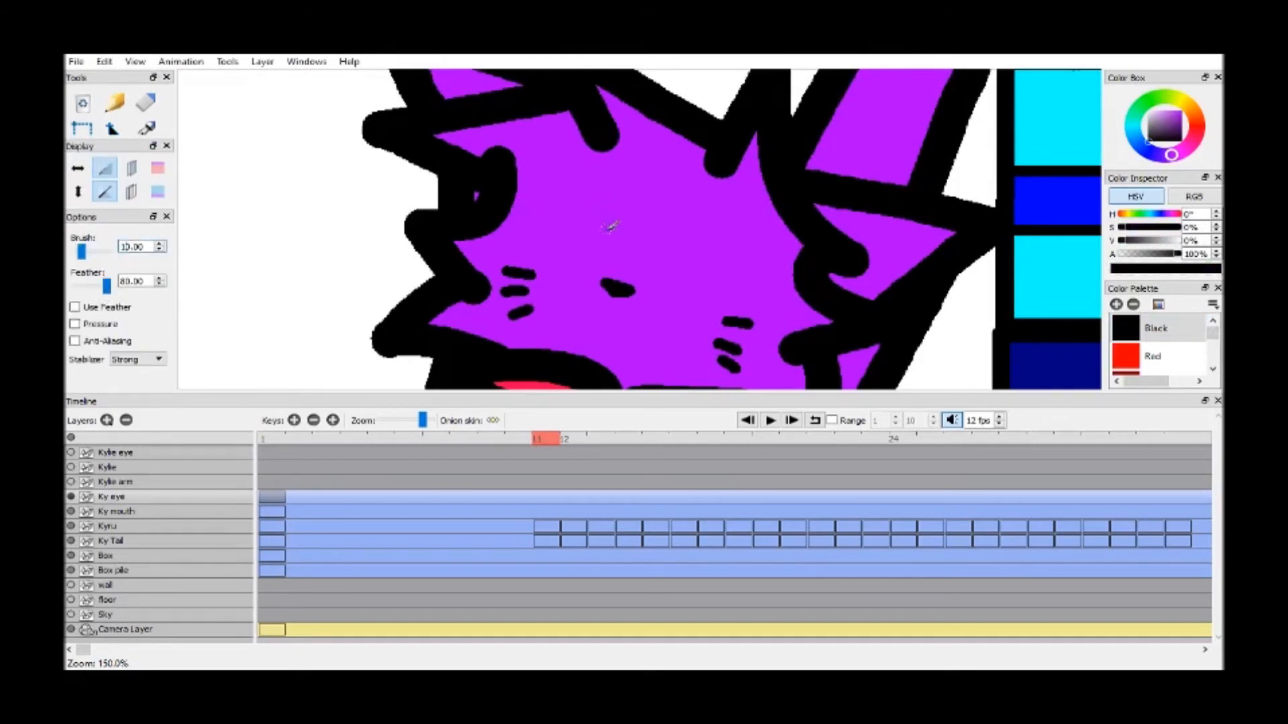
pyautogui.scroll(3, 619, 257)
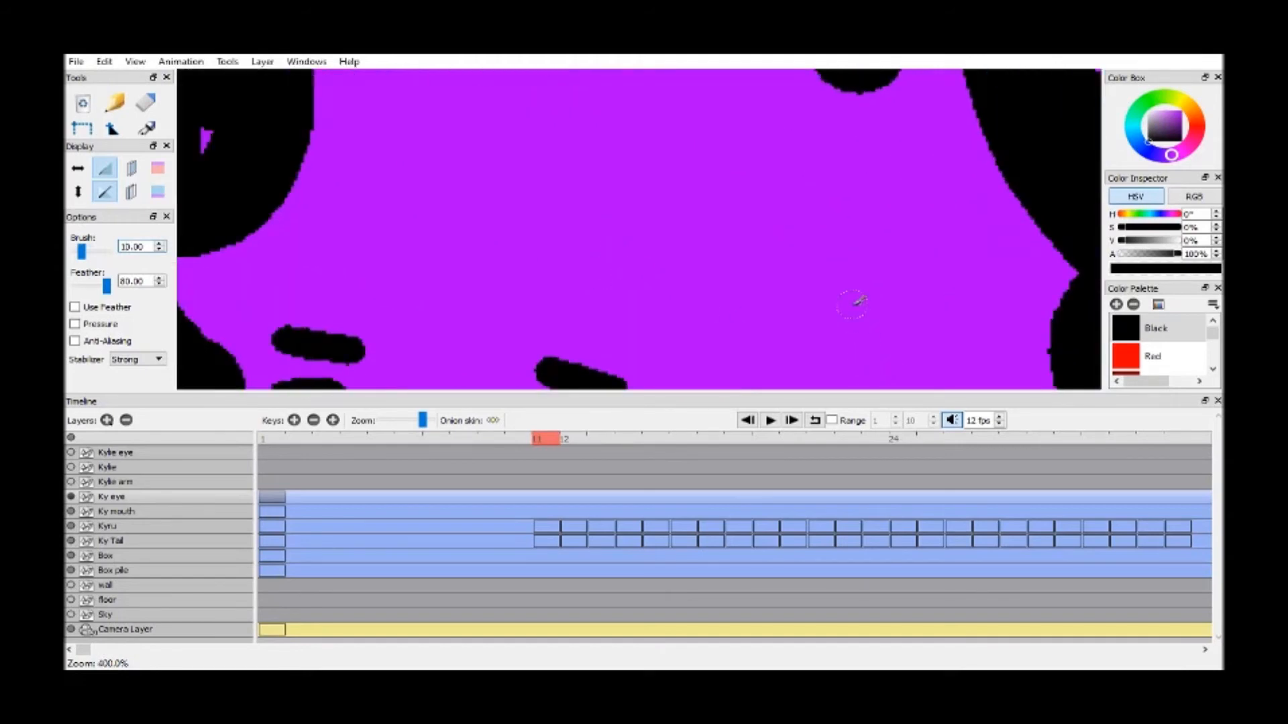
pyautogui.scroll(-3, 852, 298)
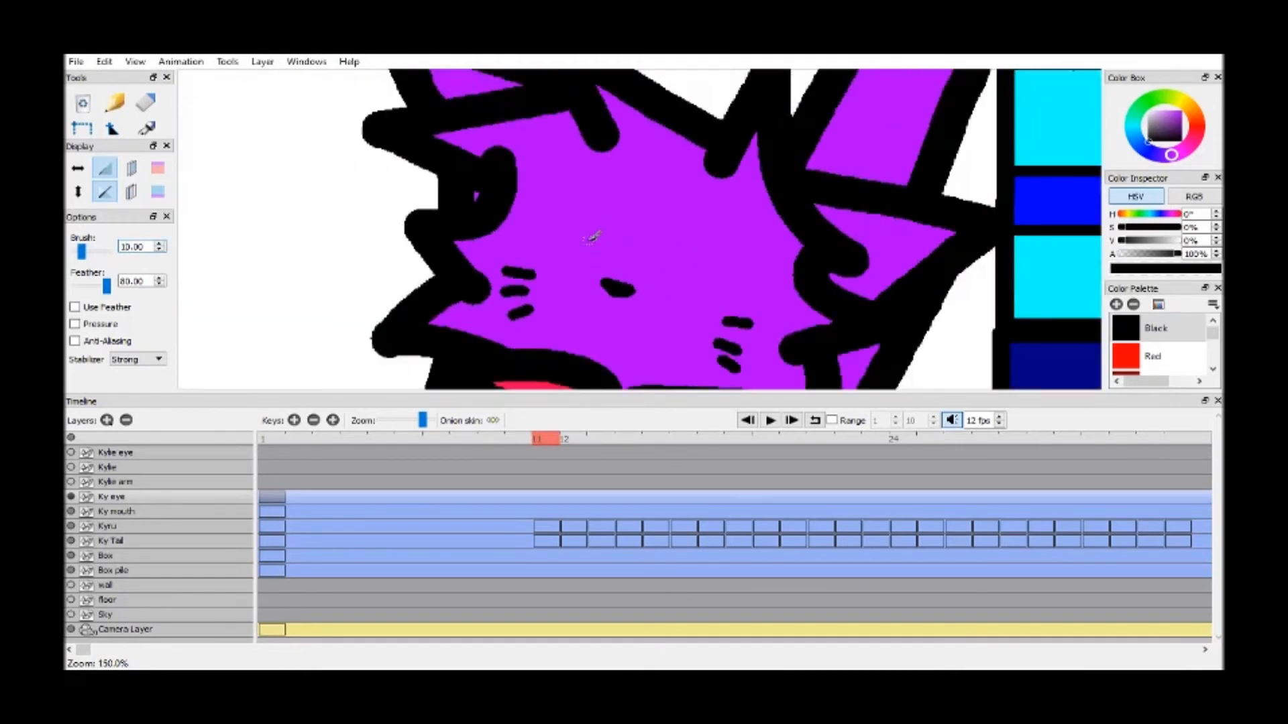
pyautogui.moveTo(590, 225)
pyautogui.mouseDown()
pyautogui.moveTo(575, 260)
pyautogui.moveTo(613, 226)
pyautogui.mouseUp()
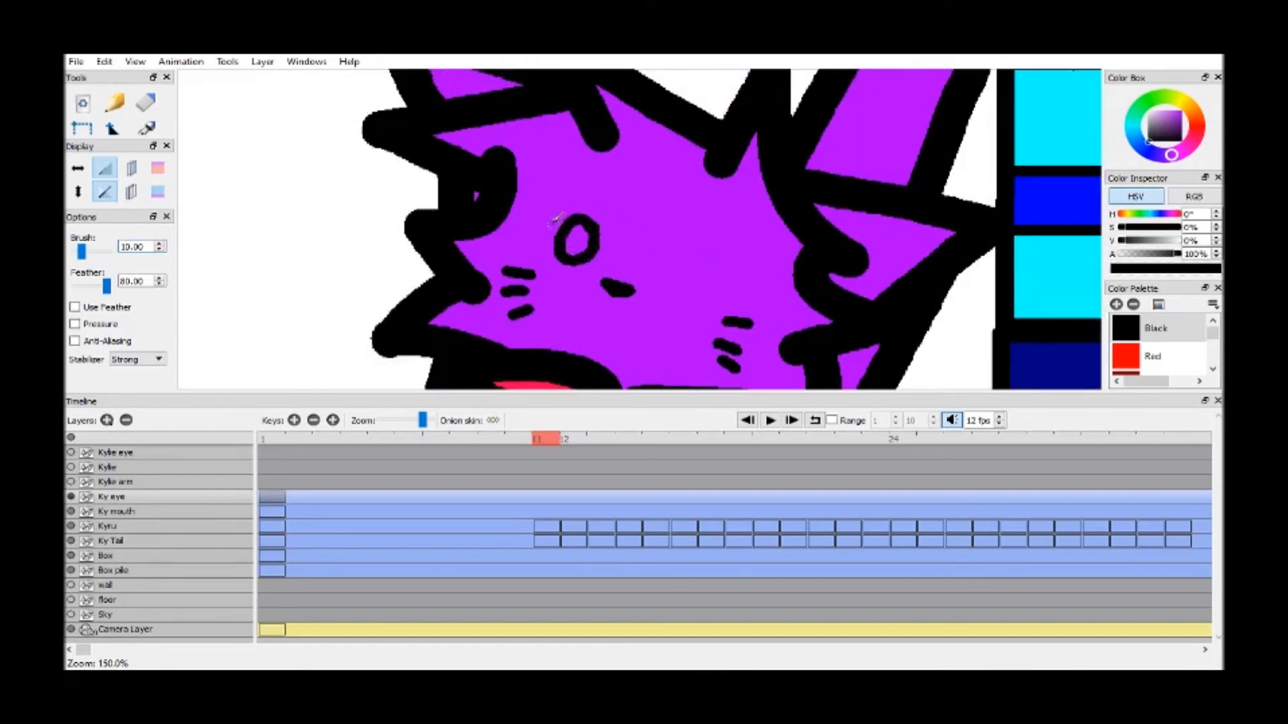
# Add a Ky eye keyframe at frame 11 and draw two rounded eye outlines with slanted, flat tops in Black
pyautogui.press('F7')
pyautogui.moveTo(536, 216)
pyautogui.mouseDown()
pyautogui.moveTo(587, 211)
pyautogui.moveTo(578, 249)
pyautogui.moveTo(558, 261)
pyautogui.moveTo(539, 249)
pyautogui.moveTo(539, 214)
pyautogui.mouseUp()
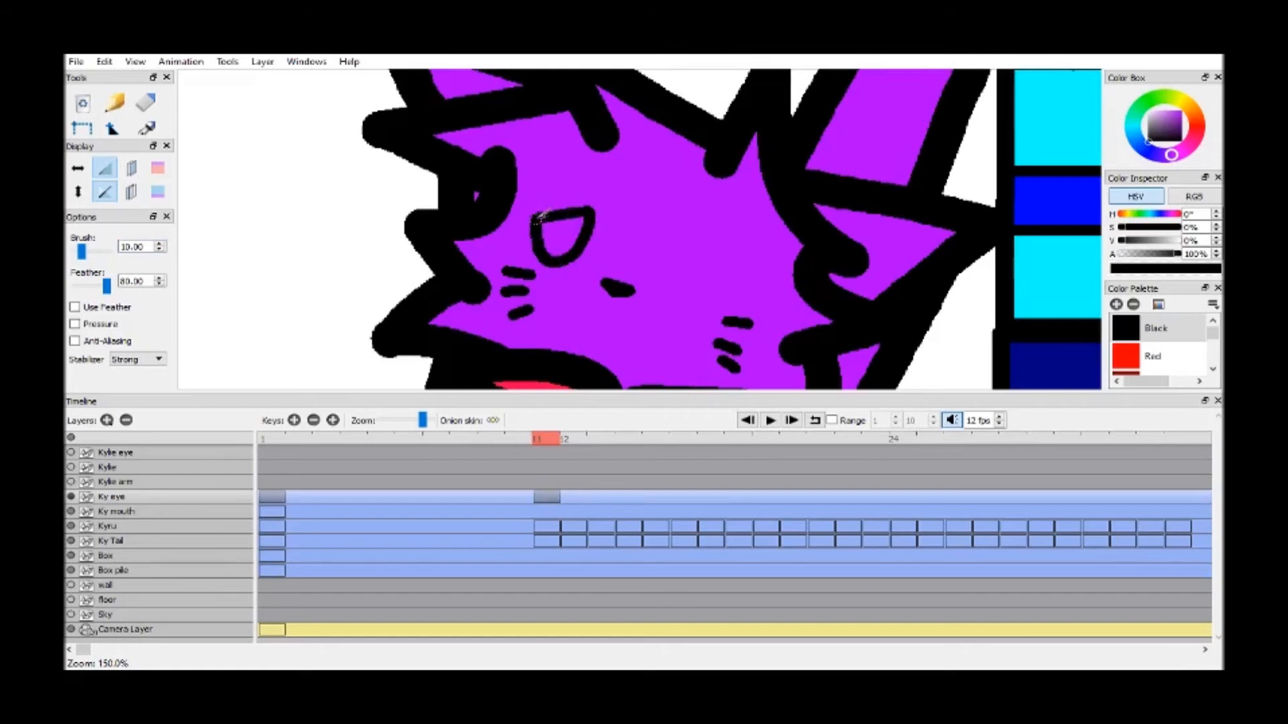
pyautogui.moveTo(717, 267)
pyautogui.mouseDown()
pyautogui.moveTo(668, 251)
pyautogui.moveTo(677, 295)
pyautogui.moveTo(716, 271)
pyautogui.mouseUp()
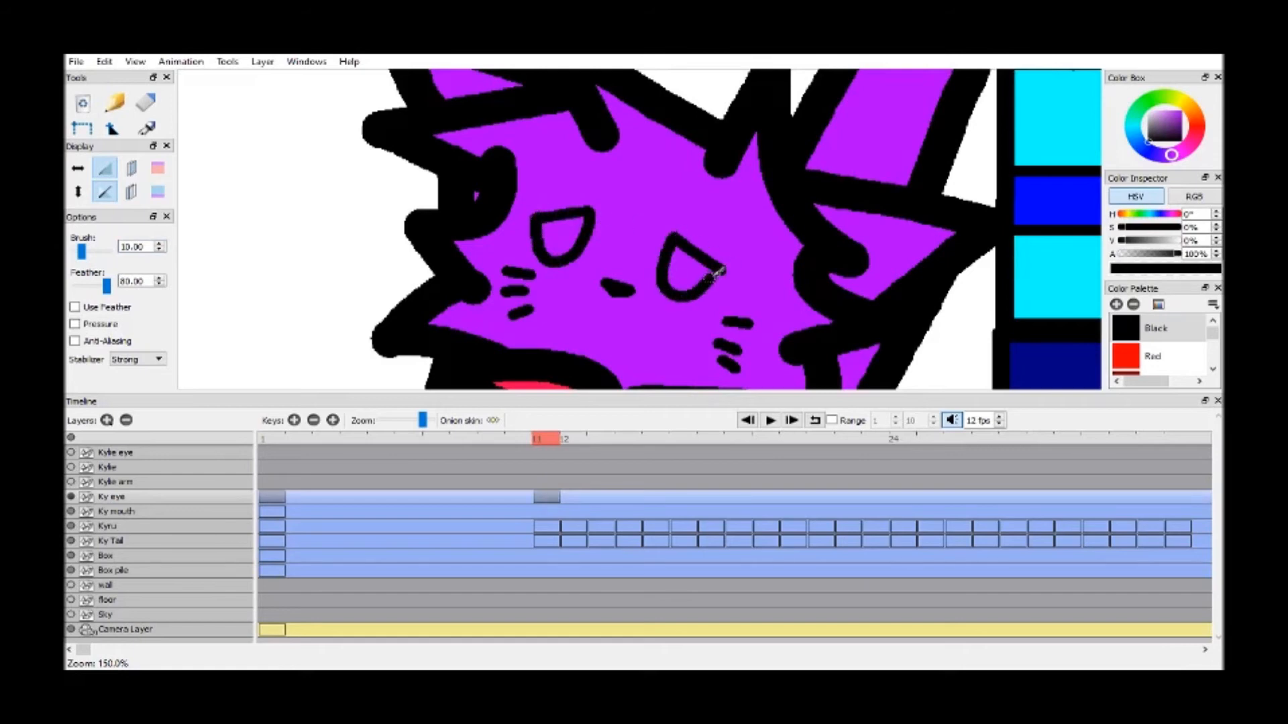
# Fill both of Kyru's frame 11 eyes with White
pyautogui.press('k')
pyautogui.scroll(-5, 1213, 339)
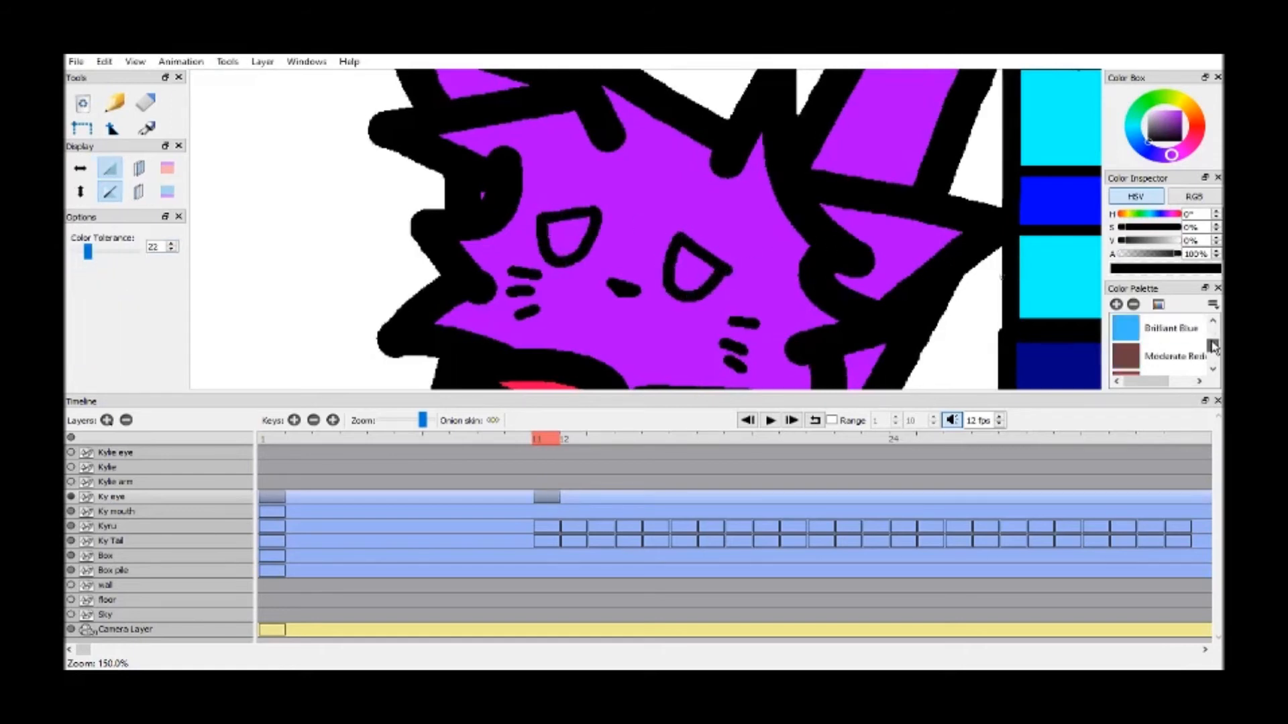
pyautogui.scroll(4, 1213, 332)
pyautogui.scroll(5, 1214, 329)
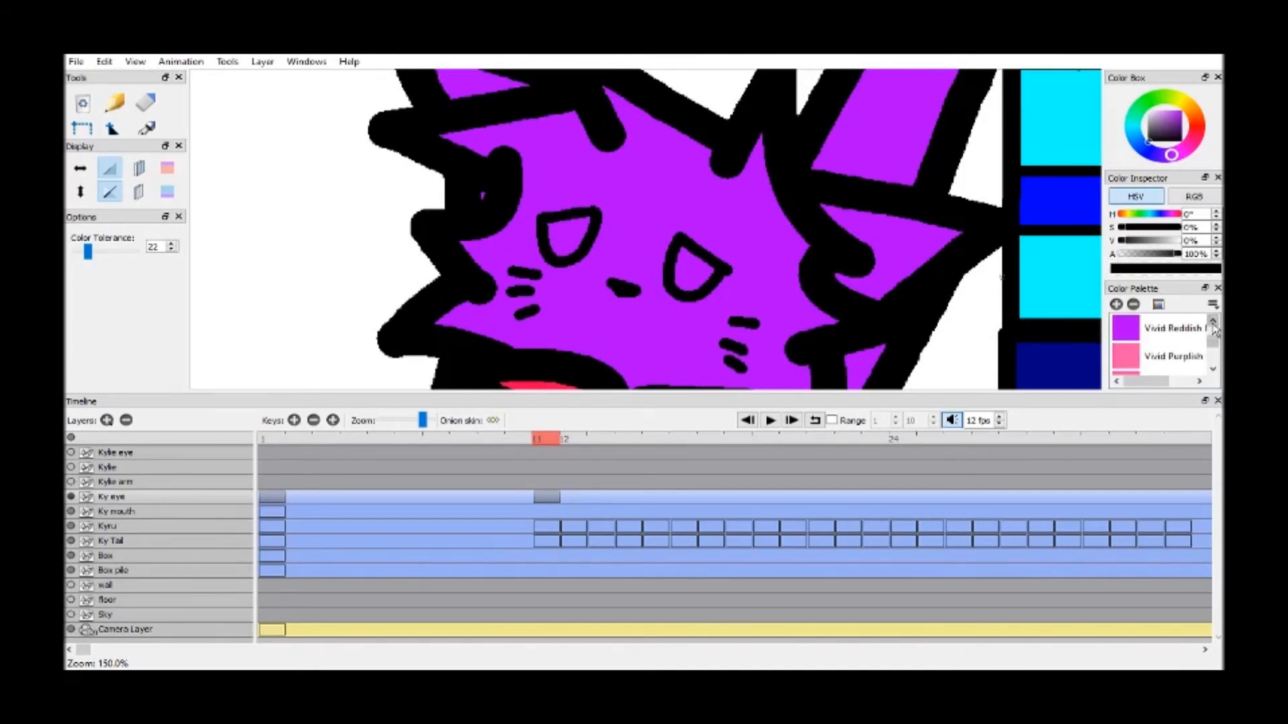
pyautogui.click(1155, 329)
pyautogui.click(694, 270)
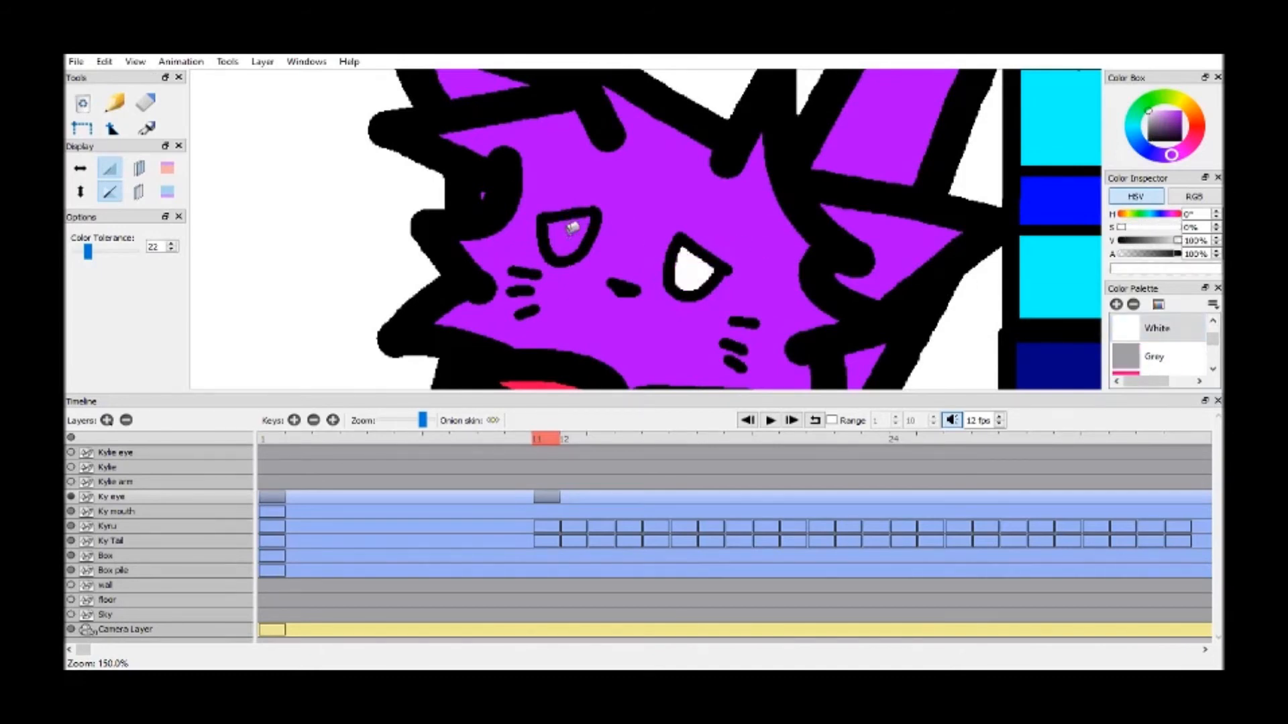
pyautogui.click(567, 235)
# Add a Ky eye keyframe at frame 12, hide the Kyru layer, and turn on the onion skin for previous and next frames
pyautogui.click(573, 439)
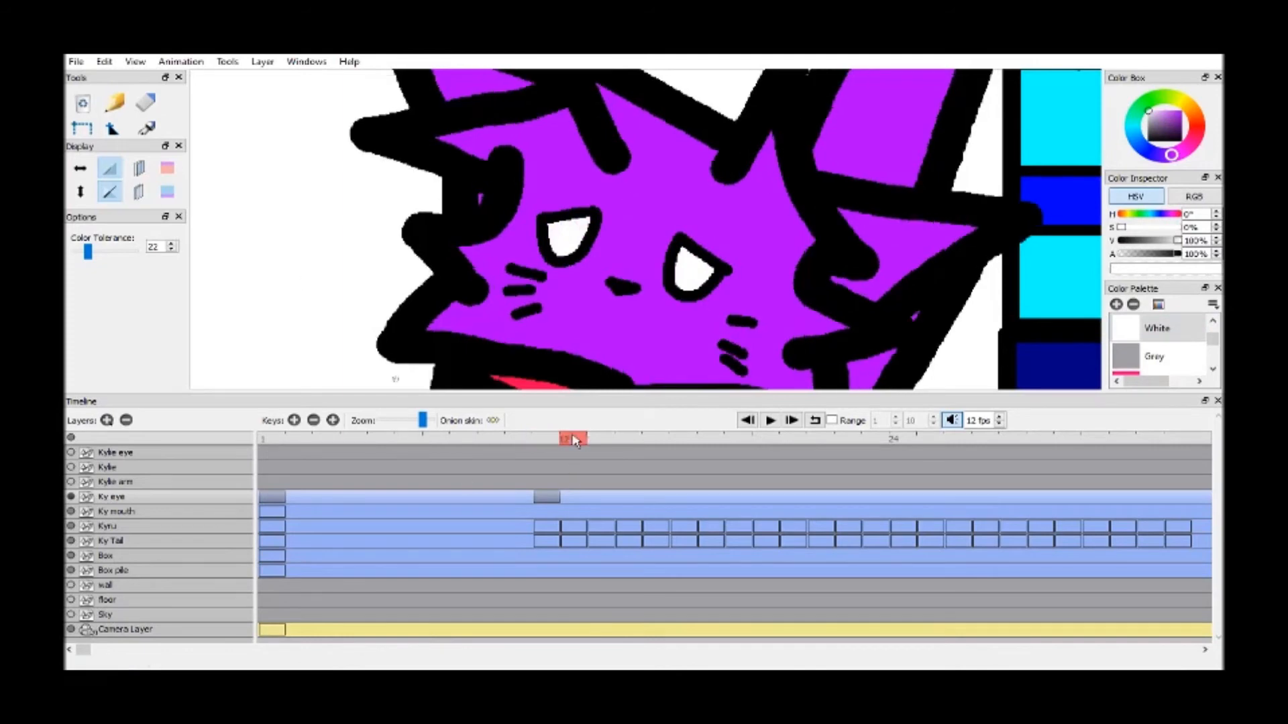
pyautogui.click(295, 420)
pyautogui.click(72, 526)
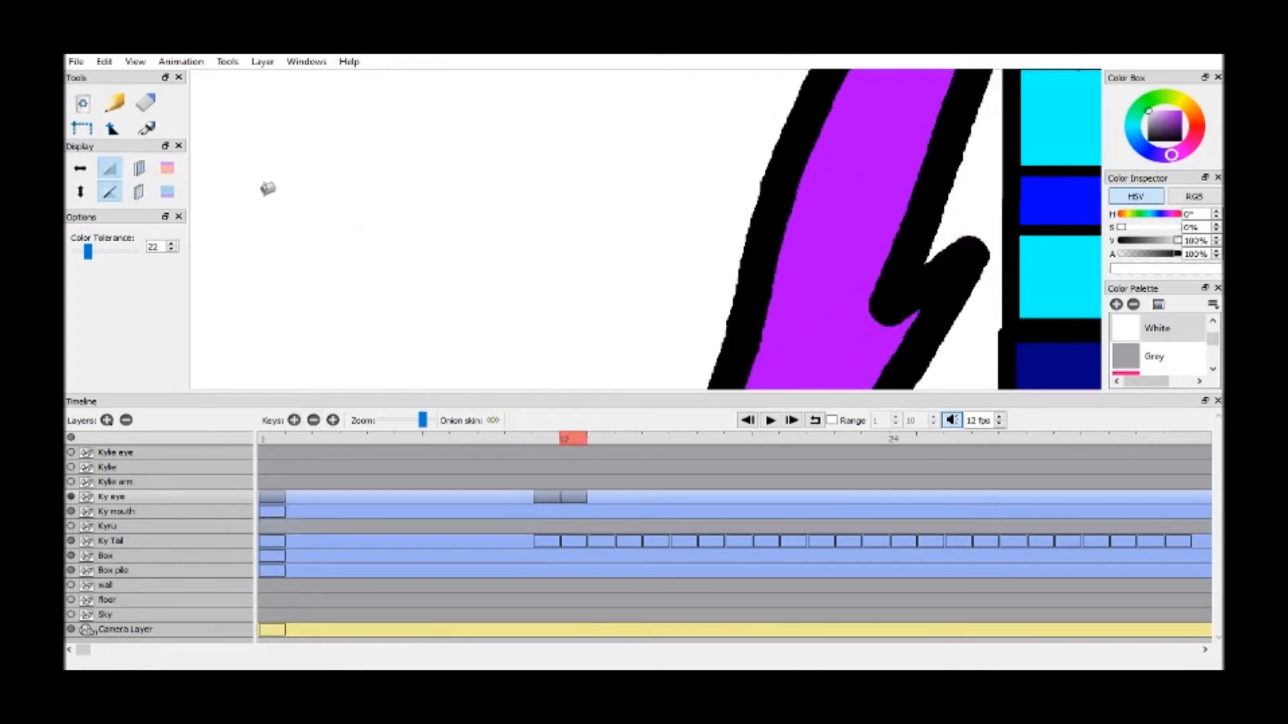
pyautogui.click(134, 172)
pyautogui.click(136, 188)
# Draw both frame 12 eye outlines in Black with the size 10 brush, tracing the onion skin with a slight shift
pyautogui.moveTo(127, 139); pyautogui.dragTo(124, 251)
pyautogui.click(115, 184)
pyautogui.scroll(5, 1215, 327)
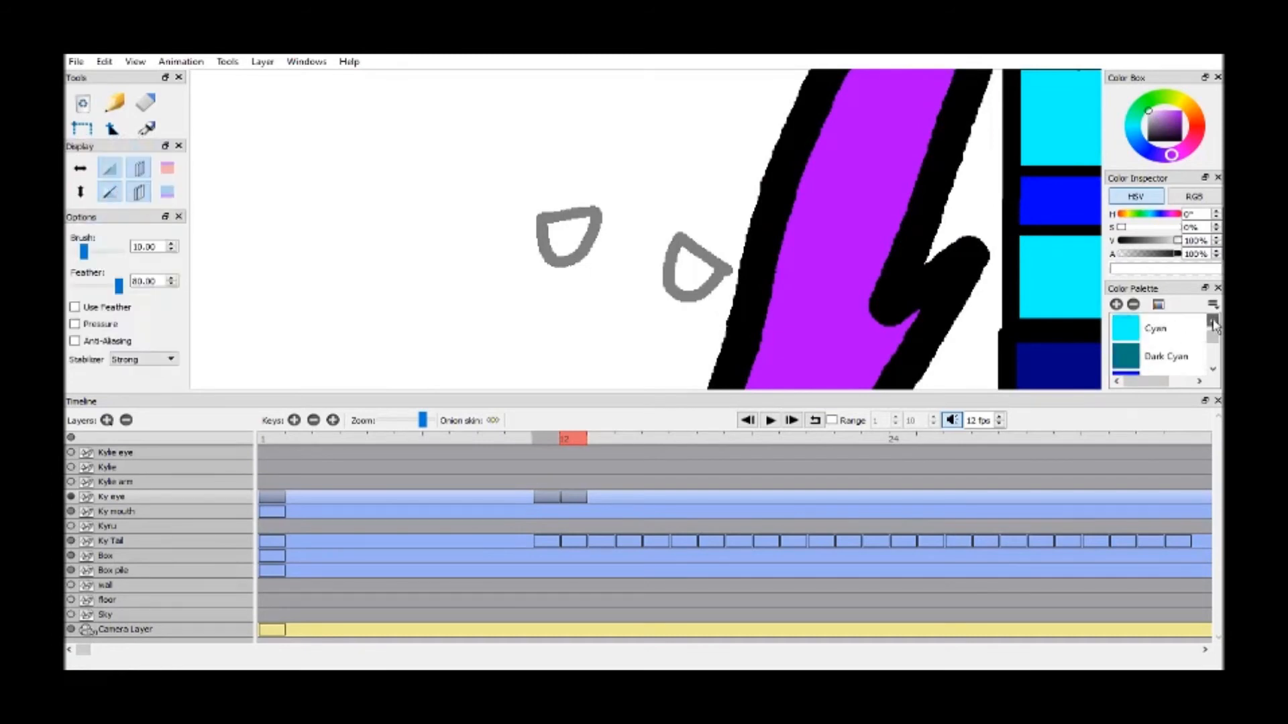
pyautogui.scroll(1, 1213, 327)
pyautogui.click(1160, 328)
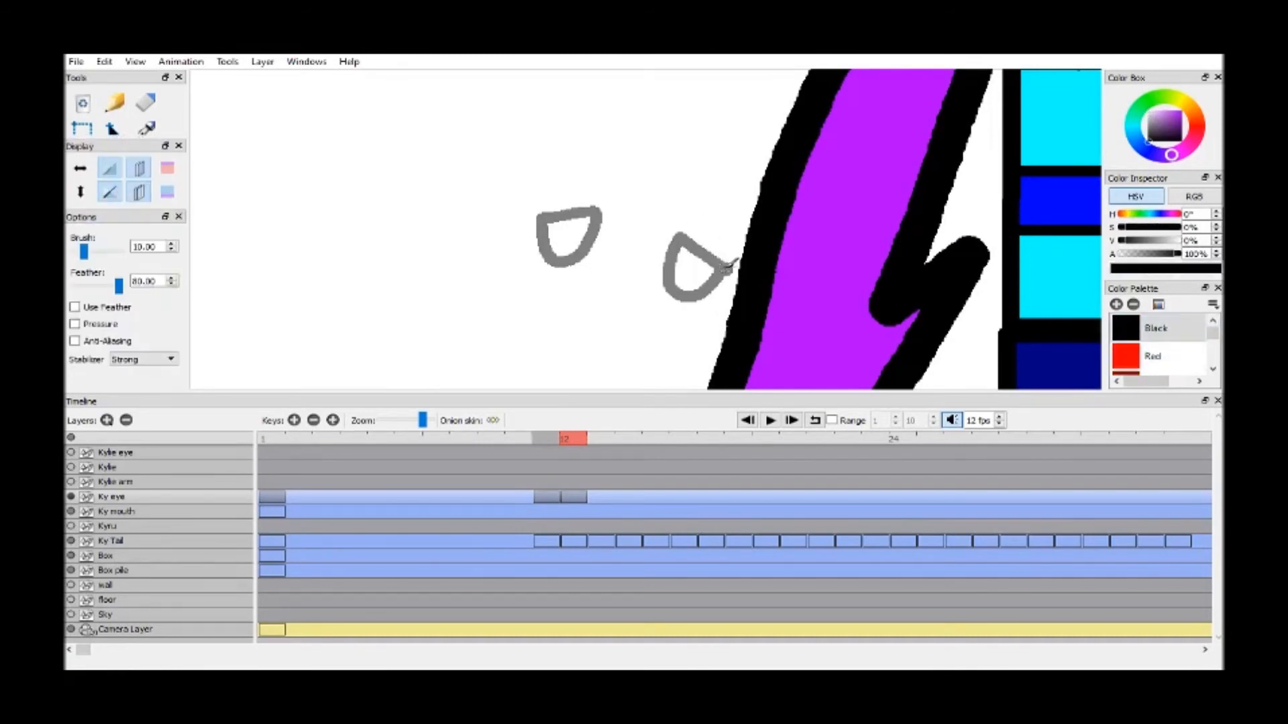
pyautogui.moveTo(733, 267)
pyautogui.mouseDown()
pyautogui.moveTo(679, 239)
pyautogui.moveTo(674, 285)
pyautogui.moveTo(701, 293)
pyautogui.moveTo(733, 269)
pyautogui.mouseUp()
pyautogui.moveTo(537, 218)
pyautogui.mouseDown()
pyautogui.moveTo(601, 210)
pyautogui.moveTo(576, 258)
pyautogui.moveTo(540, 235)
pyautogui.moveTo(546, 214)
pyautogui.mouseUp()
# Fill both frame 12 eyes with White and show the Kyru layer again
pyautogui.press('k')
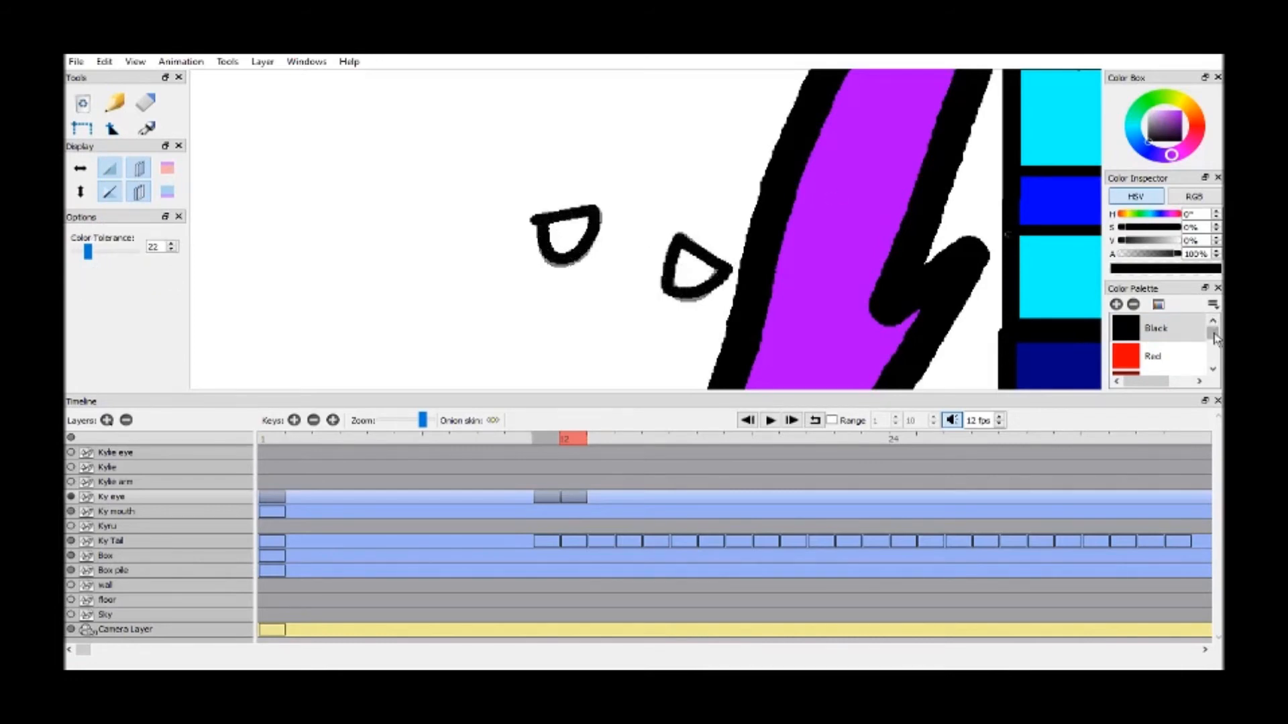
pyautogui.moveTo(1213, 332); pyautogui.dragTo(1212, 342)
pyautogui.click(1211, 325)
pyautogui.scroll(3, 1211, 332)
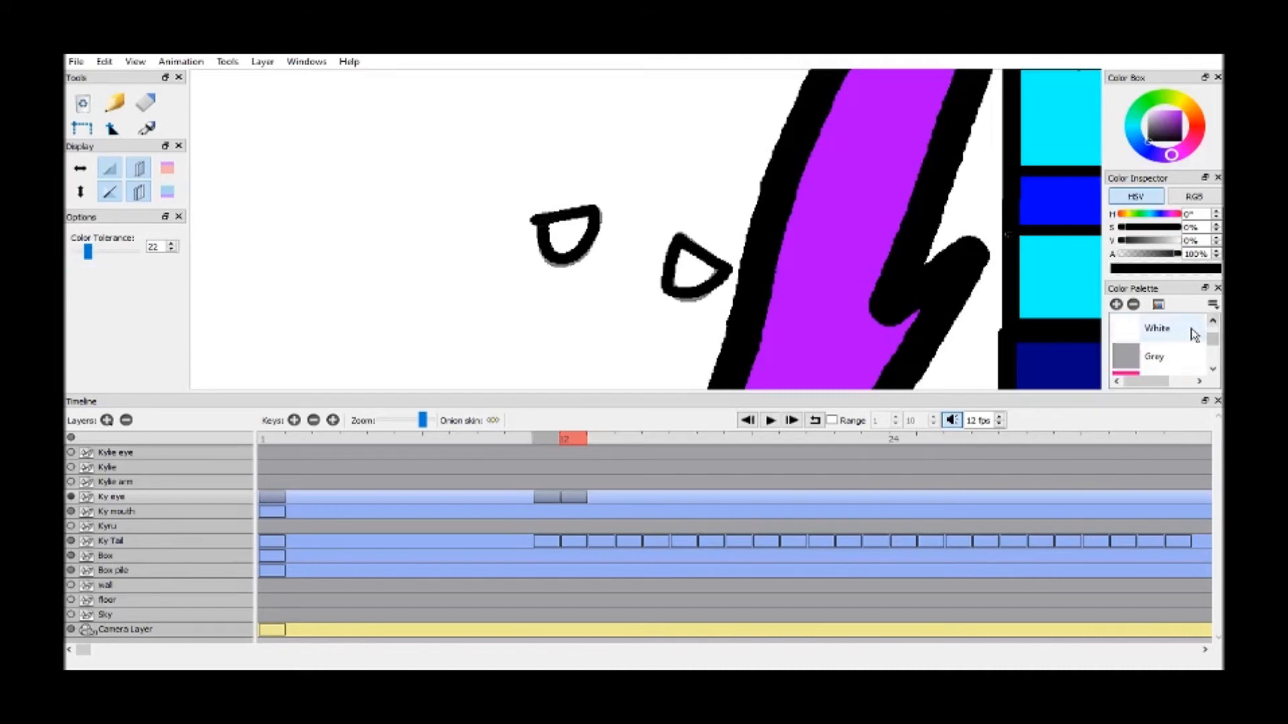
pyautogui.click(1157, 328)
pyautogui.click(569, 240)
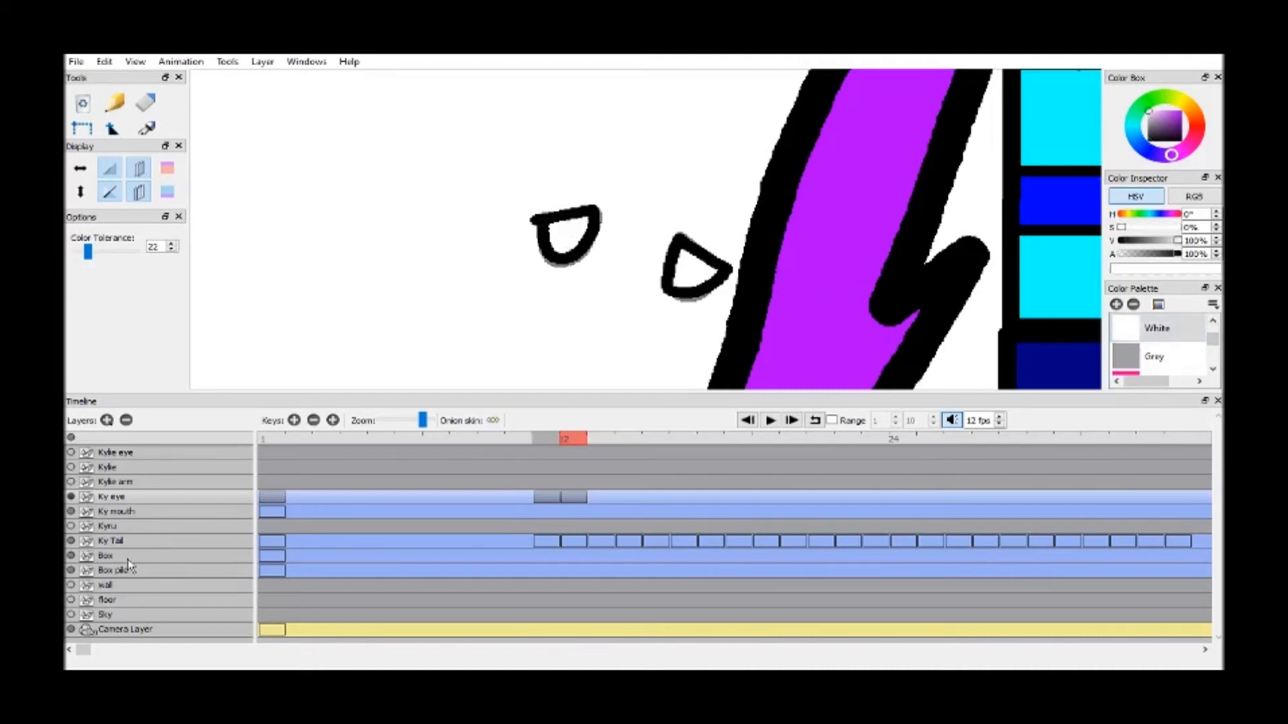
pyautogui.click(70, 526)
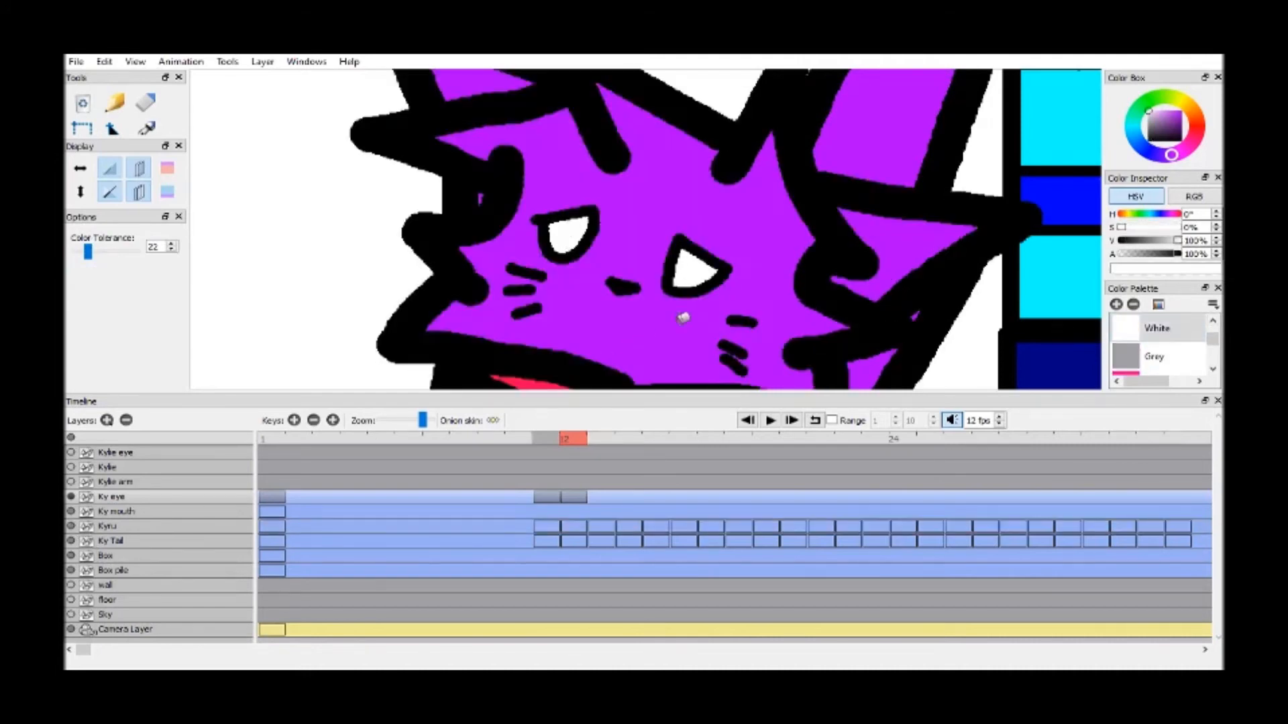
# Add a new Ky eye keyframe at frame 13 and duplicate the frame 11 eyes to frame 14
pyautogui.click(292, 421)
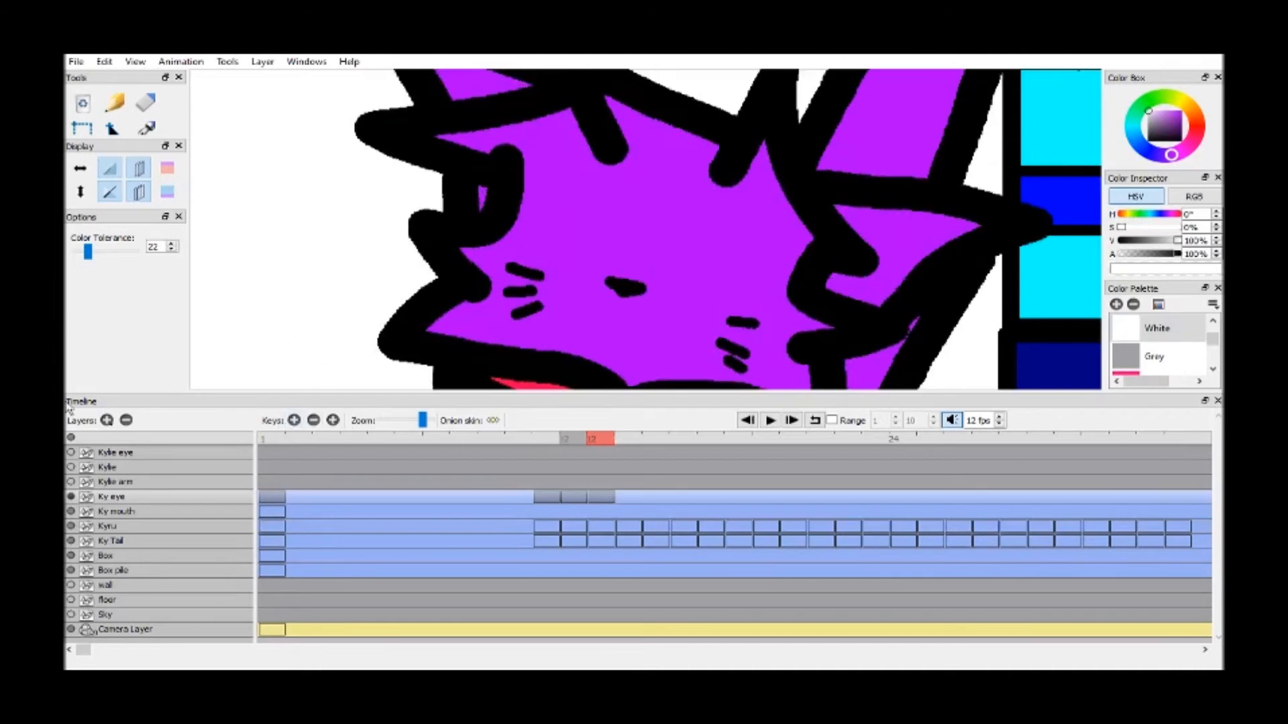
pyautogui.click(544, 441)
pyautogui.click(333, 421)
pyautogui.click(606, 439)
# Hide the Kyru layer and draw both frame 13 eye outlines in Black with the size 10 brush, tracing the onion skin
pyautogui.click(70, 526)
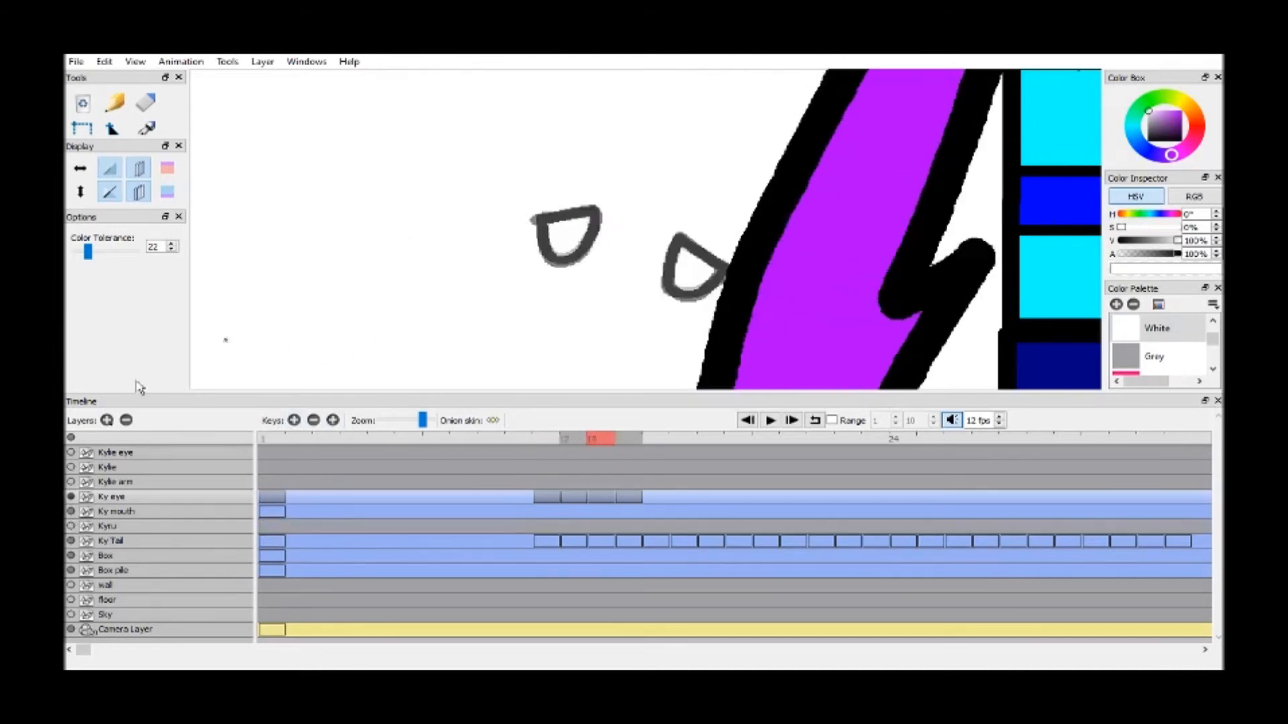
pyautogui.moveTo(107, 136); pyautogui.dragTo(116, 178)
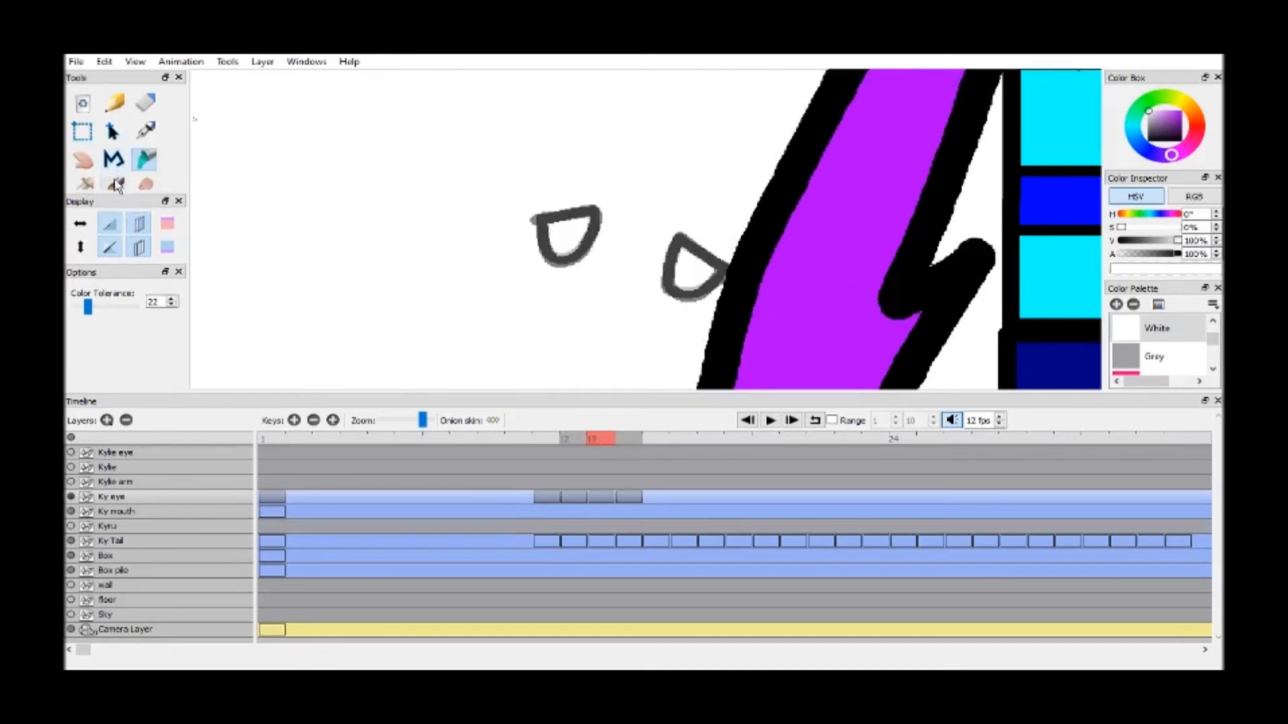
pyautogui.click(117, 186)
pyautogui.moveTo(535, 216)
pyautogui.mouseDown()
pyautogui.moveTo(605, 203)
pyautogui.moveTo(572, 253)
pyautogui.moveTo(544, 234)
pyautogui.mouseUp()
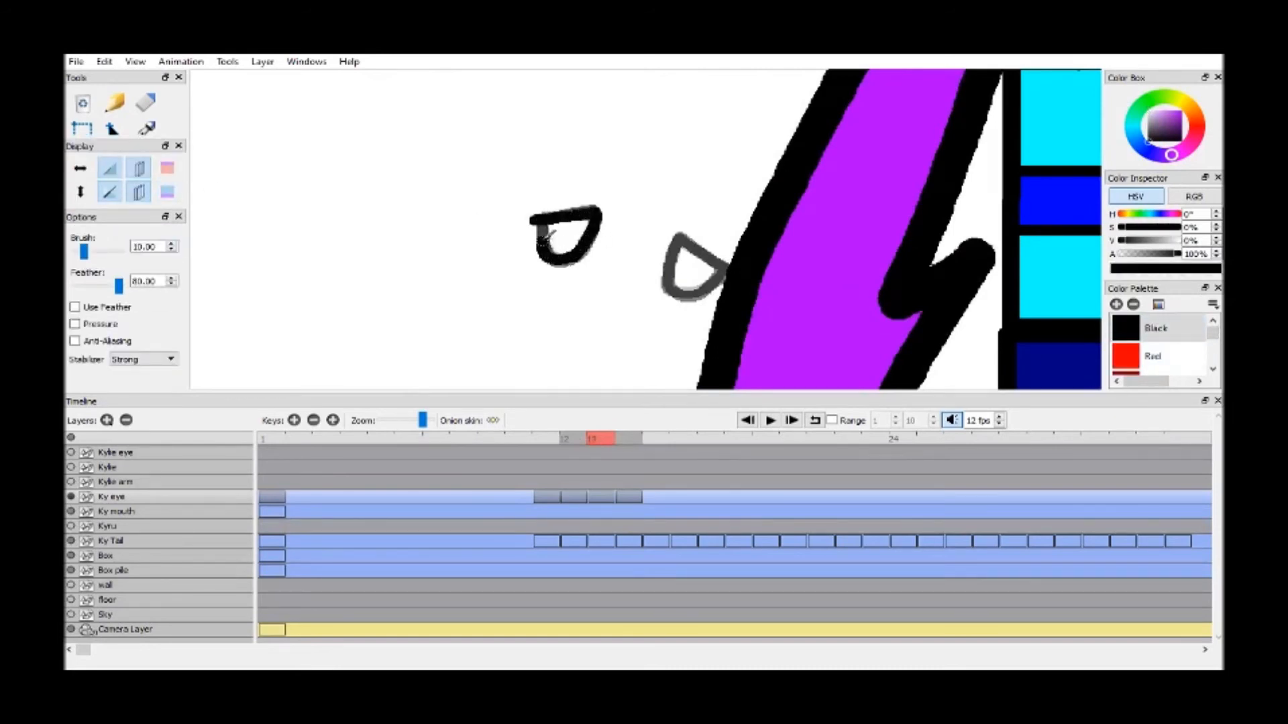
pyautogui.moveTo(730, 270)
pyautogui.mouseDown()
pyautogui.moveTo(685, 232)
pyautogui.moveTo(671, 280)
pyautogui.moveTo(692, 287)
pyautogui.moveTo(724, 267)
pyautogui.moveTo(680, 260)
pyautogui.moveTo(687, 234)
pyautogui.moveTo(679, 287)
pyautogui.moveTo(721, 268)
pyautogui.mouseUp()
pyautogui.hotkey('ctrl', 'z')
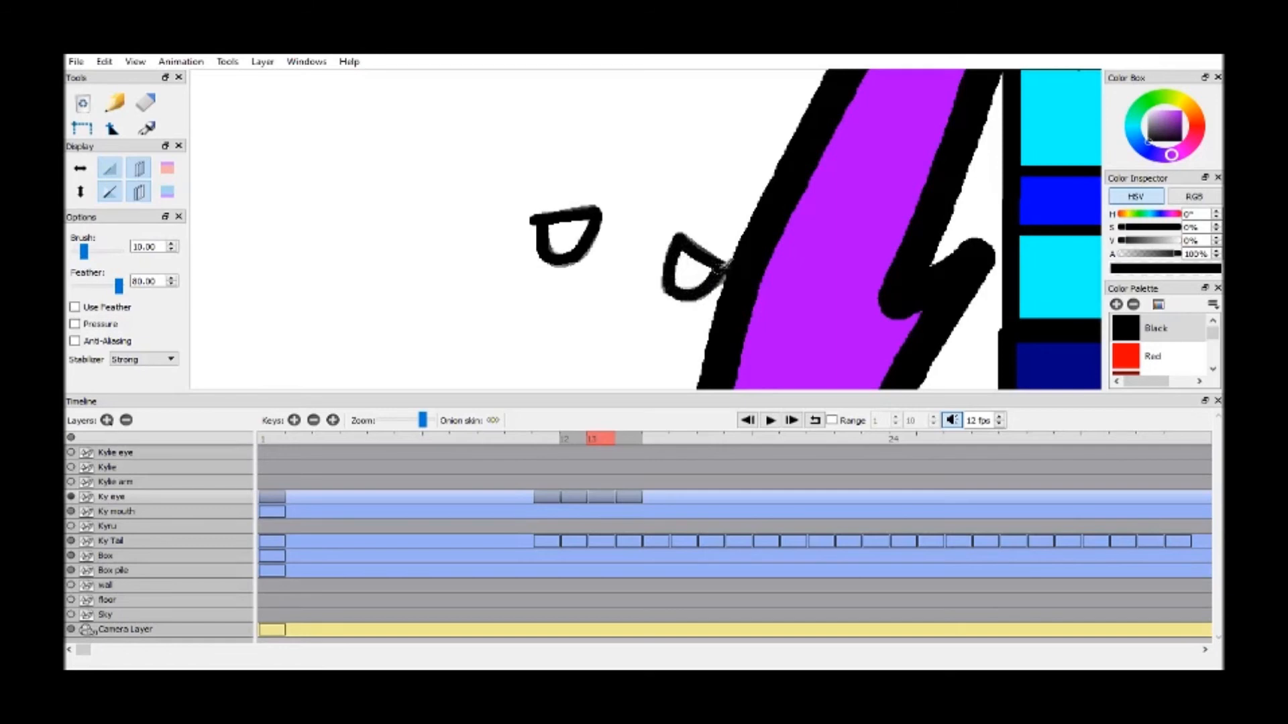
# Show the Kyru layer again and fill both frame 13 eyes with White
pyautogui.moveTo(118, 139); pyautogui.dragTo(119, 157)
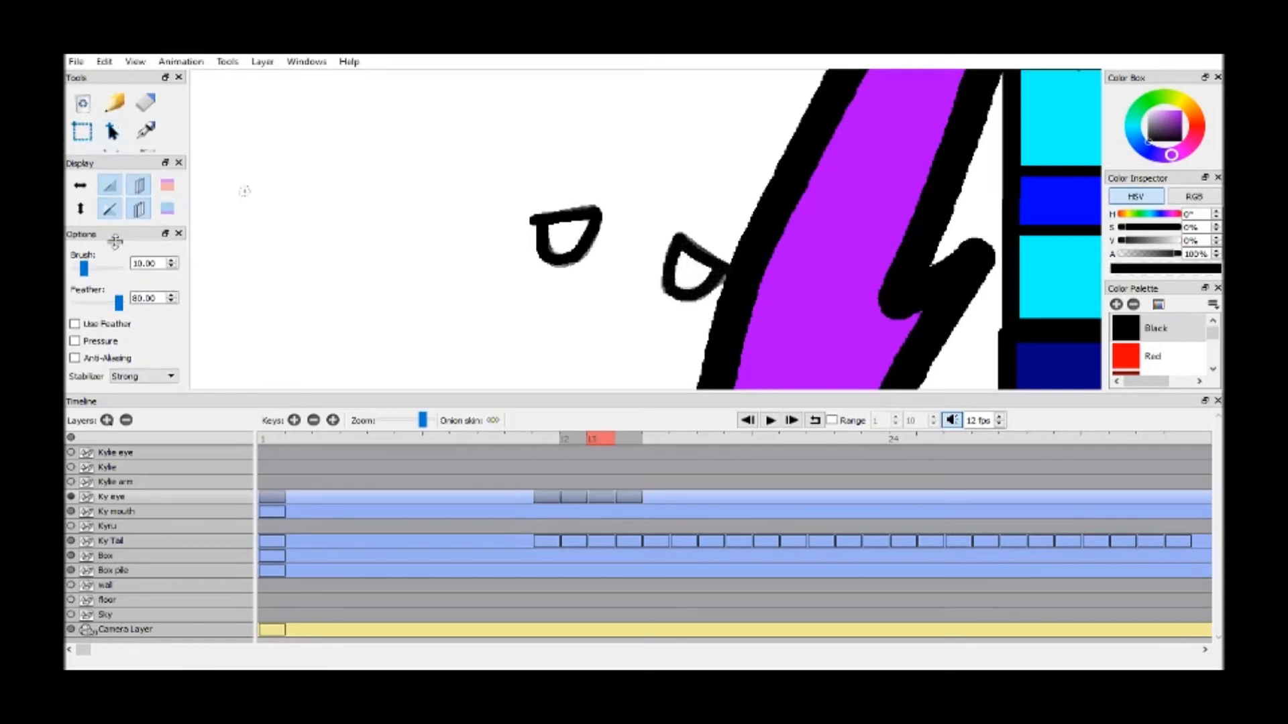
pyautogui.click(148, 153)
pyautogui.click(71, 526)
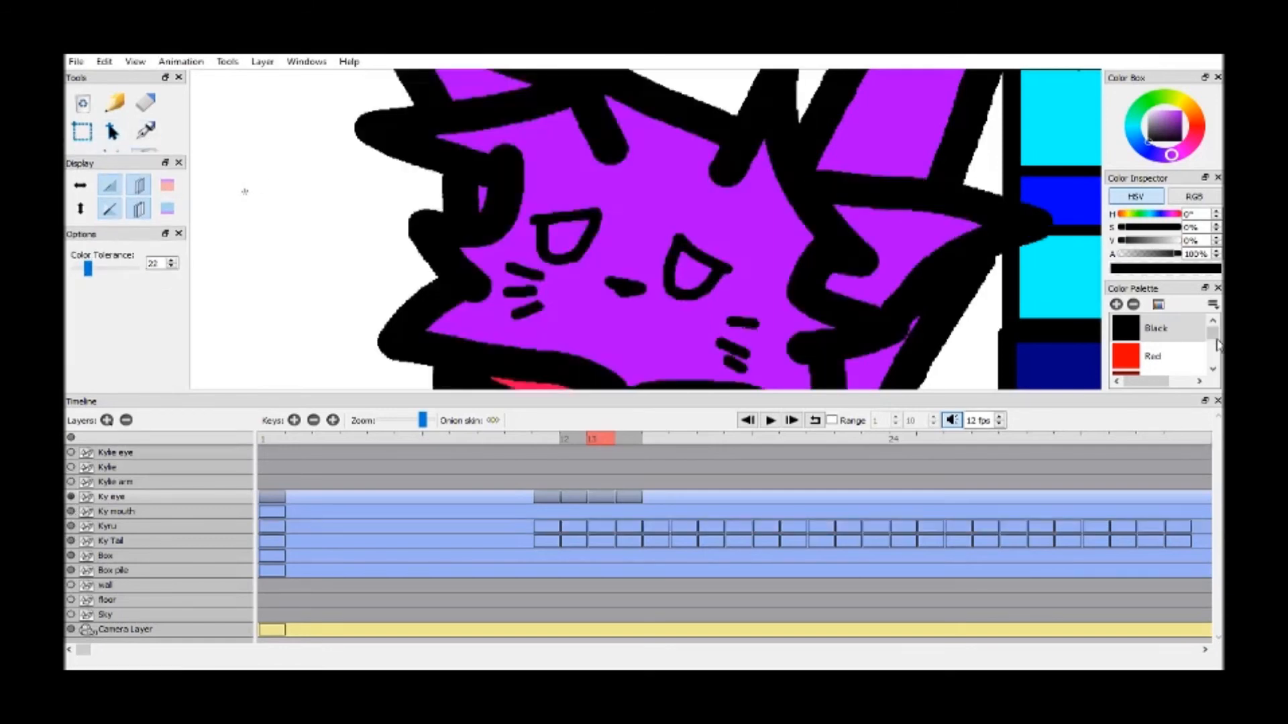
pyautogui.scroll(-5, 1215, 332)
pyautogui.scroll(5, 1215, 332)
pyautogui.click(1156, 328)
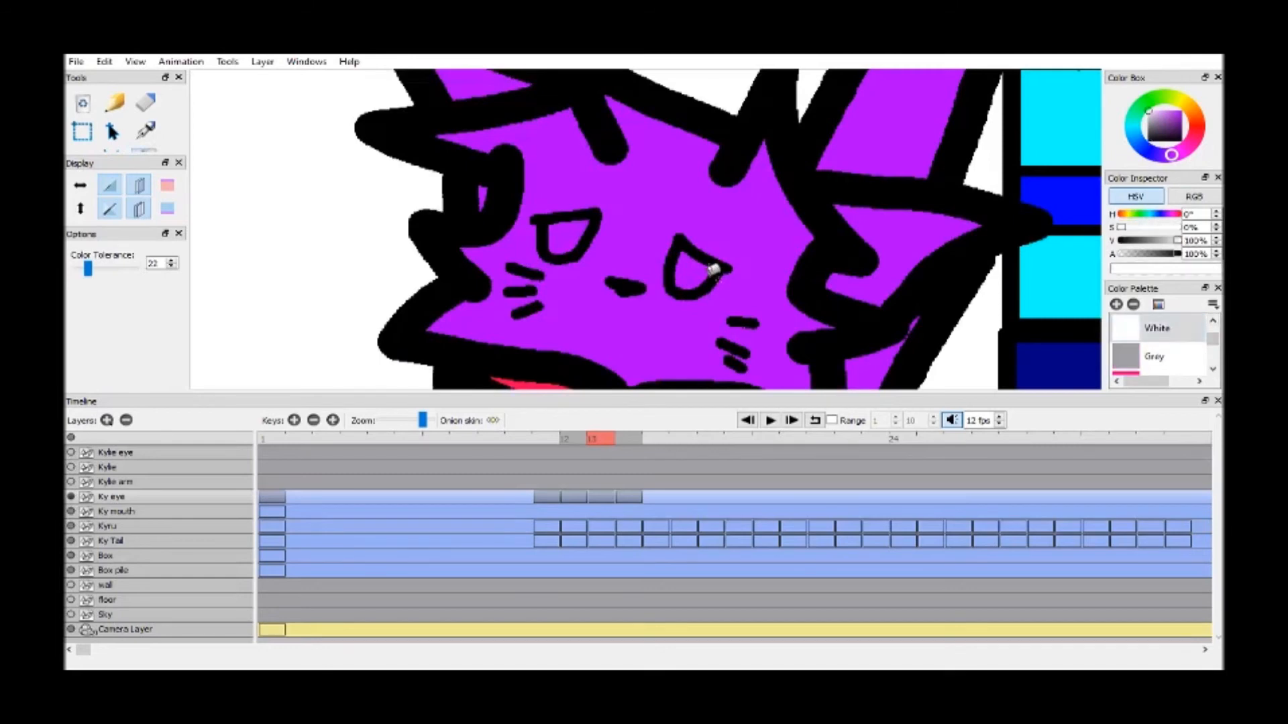
pyautogui.click(691, 271)
pyautogui.click(589, 228)
# Duplicate the frame 11 to 13 eye keyframes in repeating order along the Ky eye layer up to frame 29
pyautogui.press('h')
pyautogui.moveTo(798, 304); pyautogui.dragTo(764, 293)
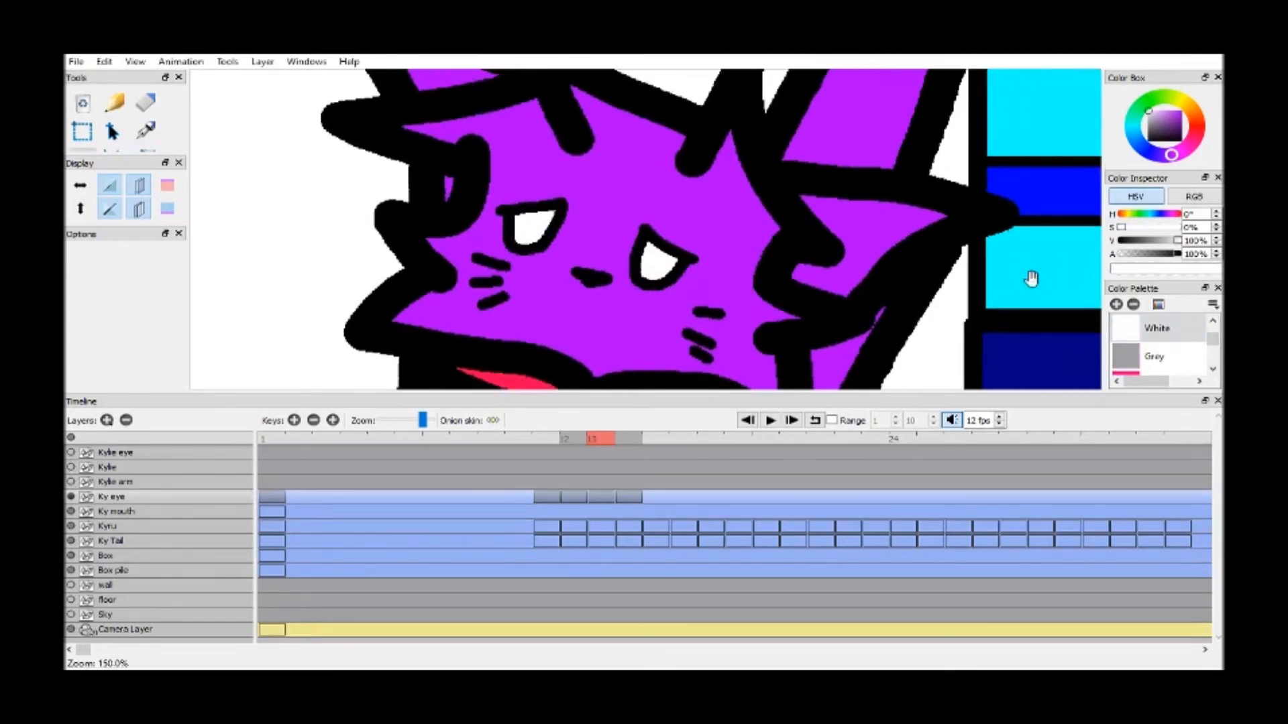
pyautogui.scroll(-1, 734, 302)
pyautogui.moveTo(734, 302); pyautogui.dragTo(738, 290)
pyautogui.click(622, 439)
pyautogui.click(550, 436)
pyautogui.click(576, 436)
pyautogui.moveTo(590, 440); pyautogui.dragTo(966, 437)
pyautogui.press('F6')
pyautogui.click(989, 441)
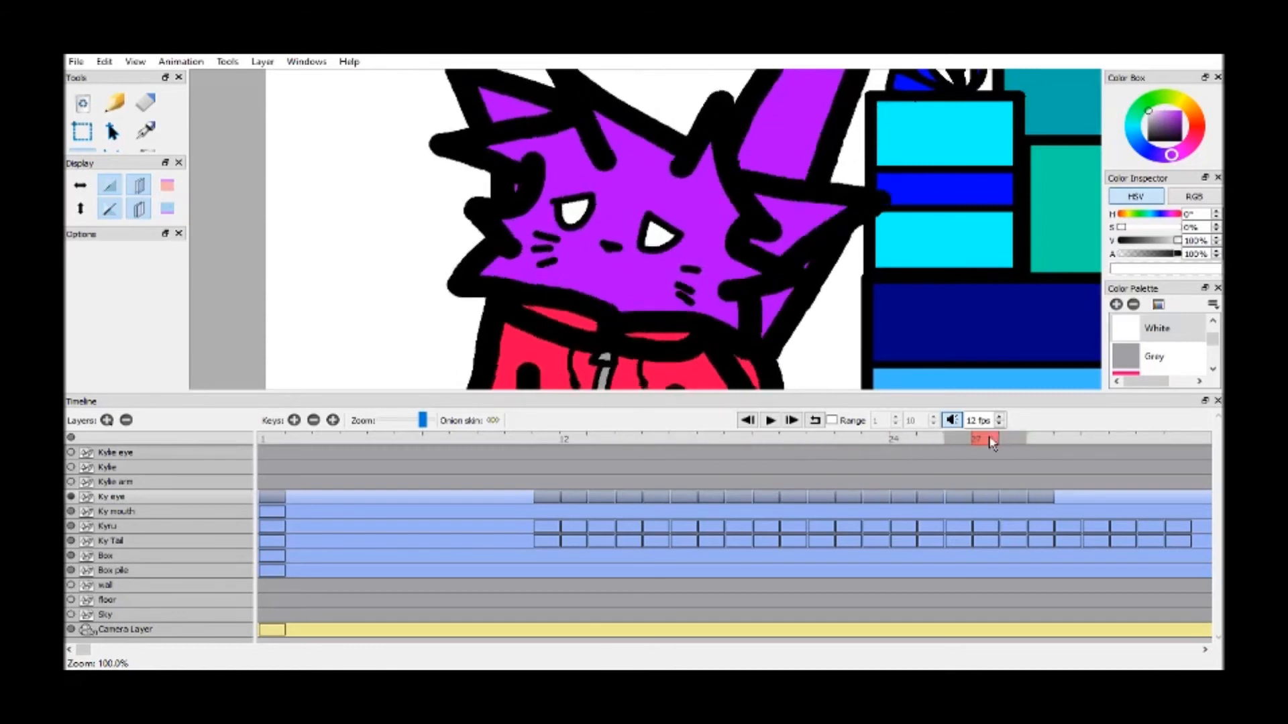
# Continue duplicating the repeating eye keyframes on the Ky eye layer through frame 34
pyautogui.press('F6')
pyautogui.click(1014, 442)
pyautogui.press('F6')
pyautogui.click(1035, 442)
pyautogui.press('F6')
pyautogui.click(1066, 442)
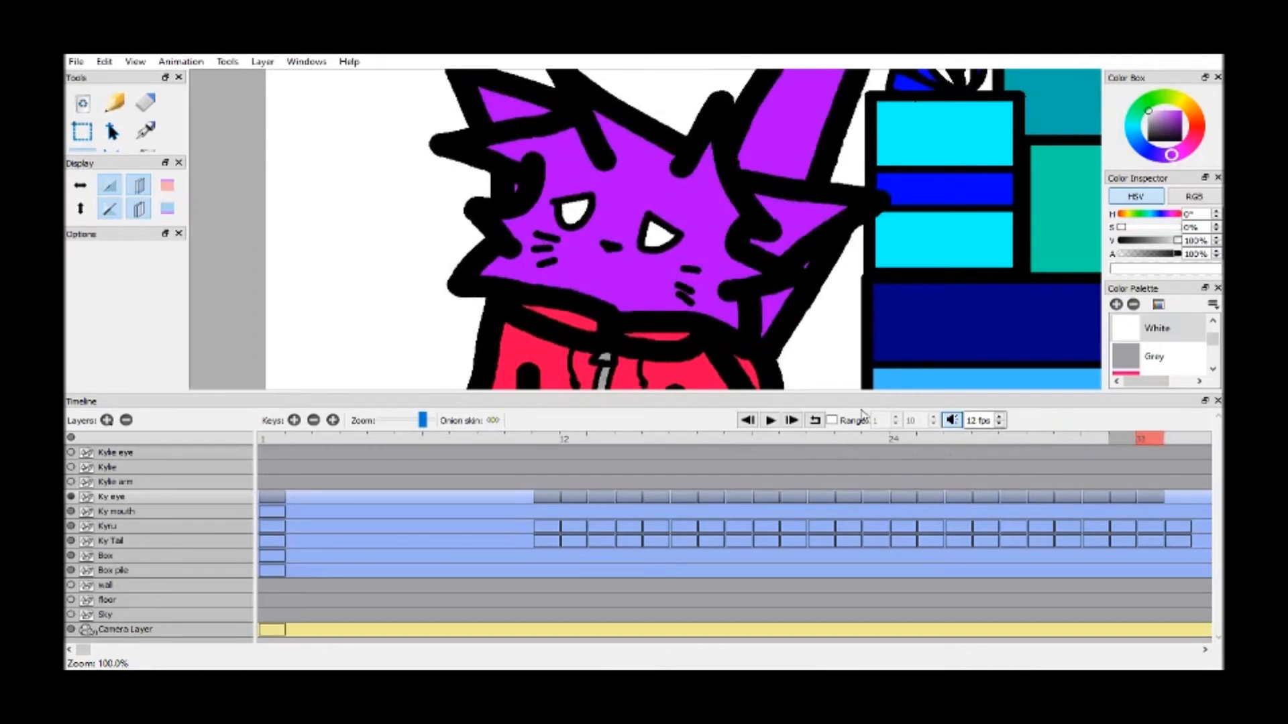
pyautogui.click(1099, 443)
pyautogui.press('F6')
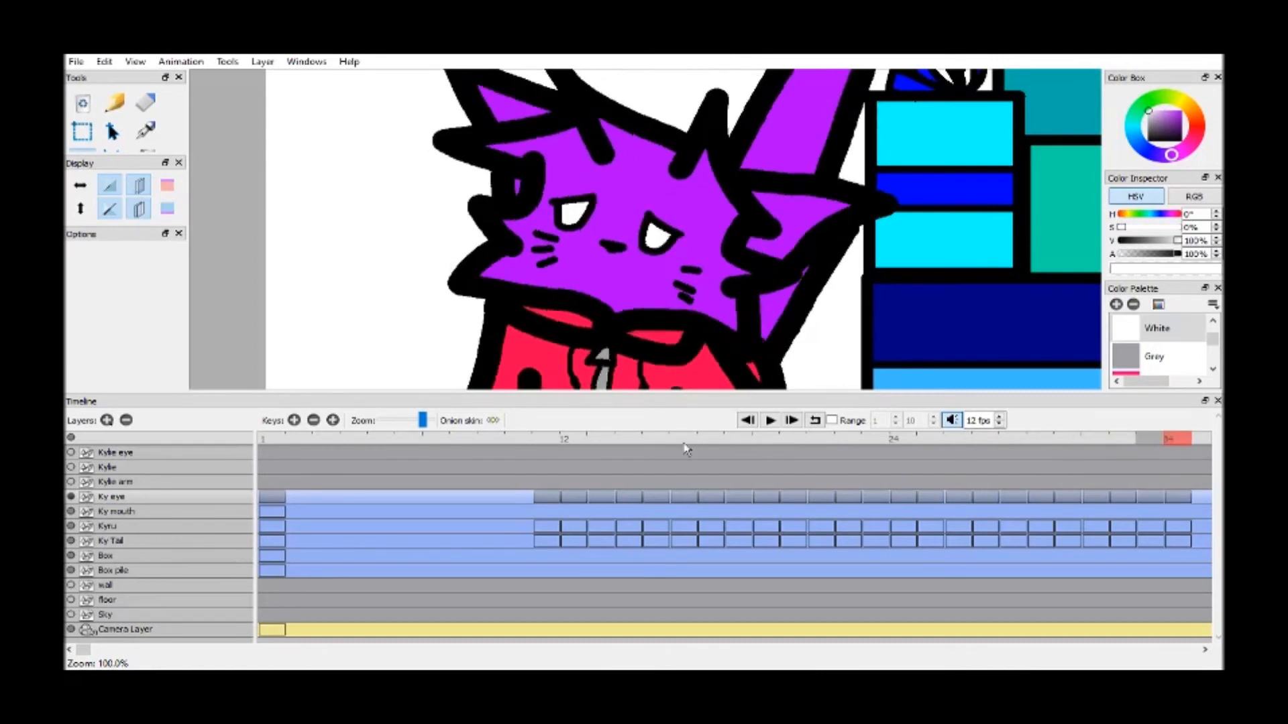
# Play the animation to check the eye cycle, stop it, and go to frame 10
pyautogui.click(605, 443)
pyautogui.click(770, 420)
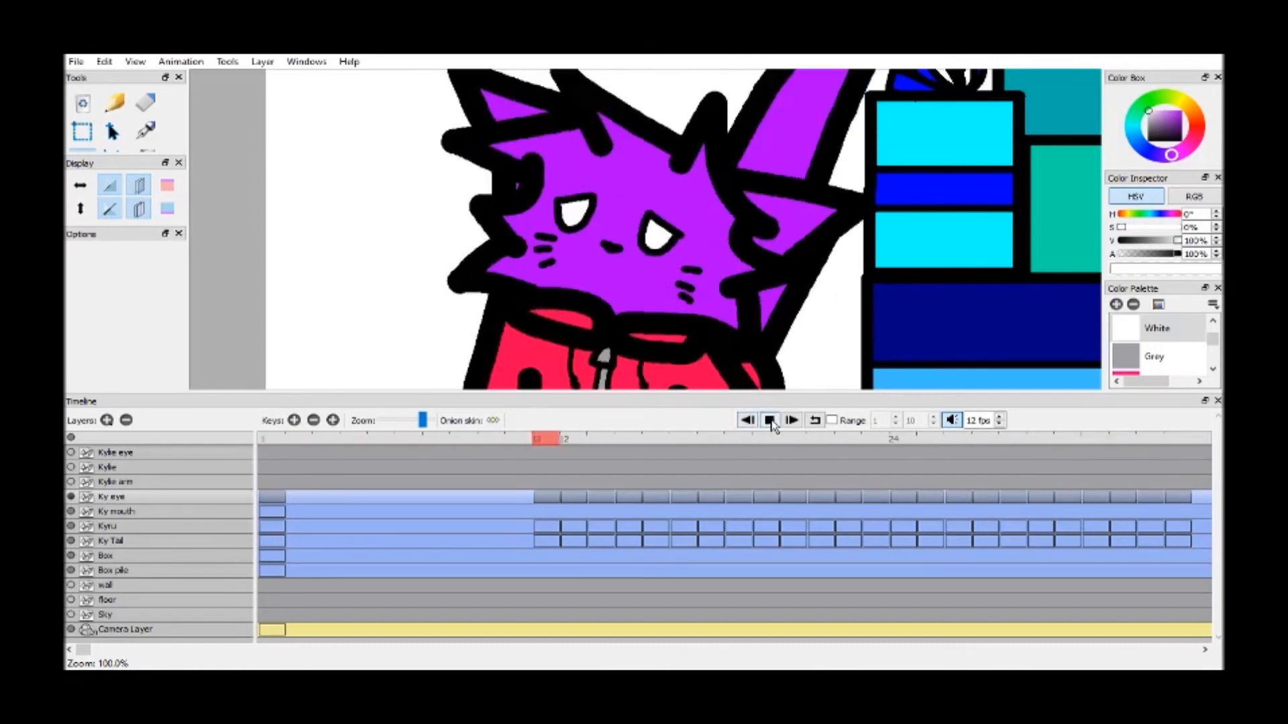
pyautogui.click(770, 421)
pyautogui.click(524, 442)
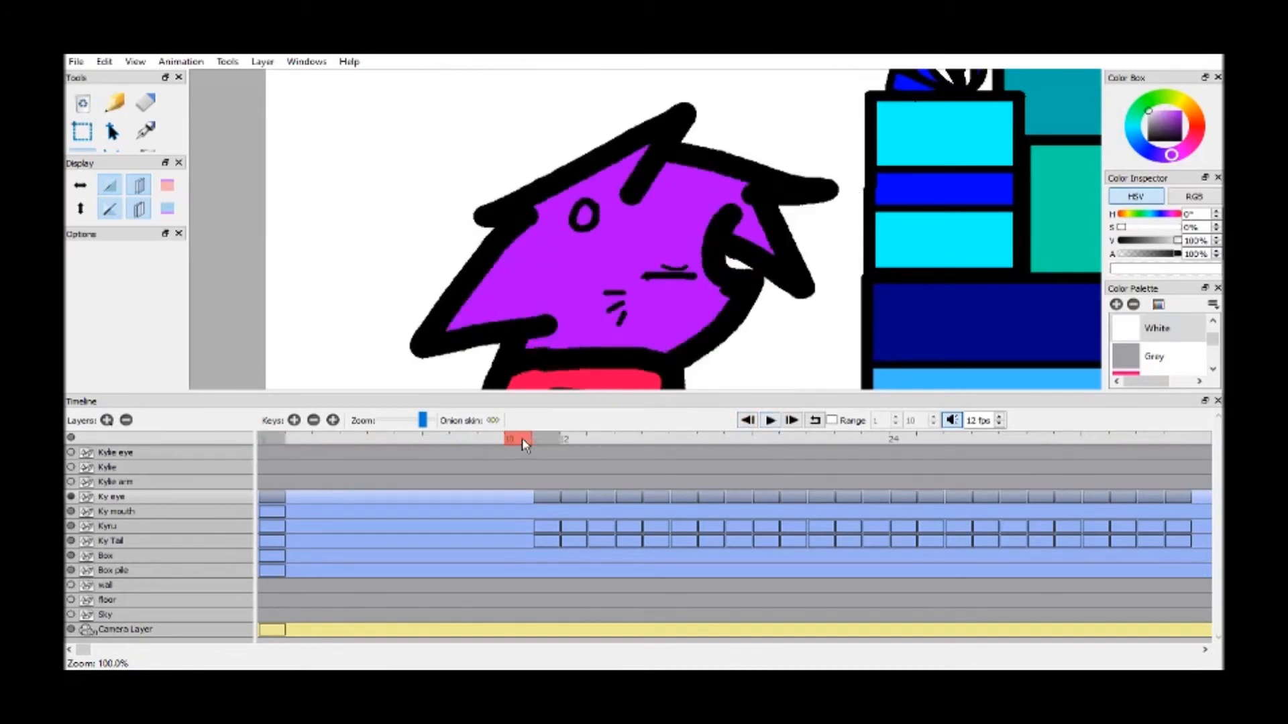
# Show the Kylie arm, Kylie and Kylie eye layers, and toggle the Ky eye layer off and on
pyautogui.click(70, 483)
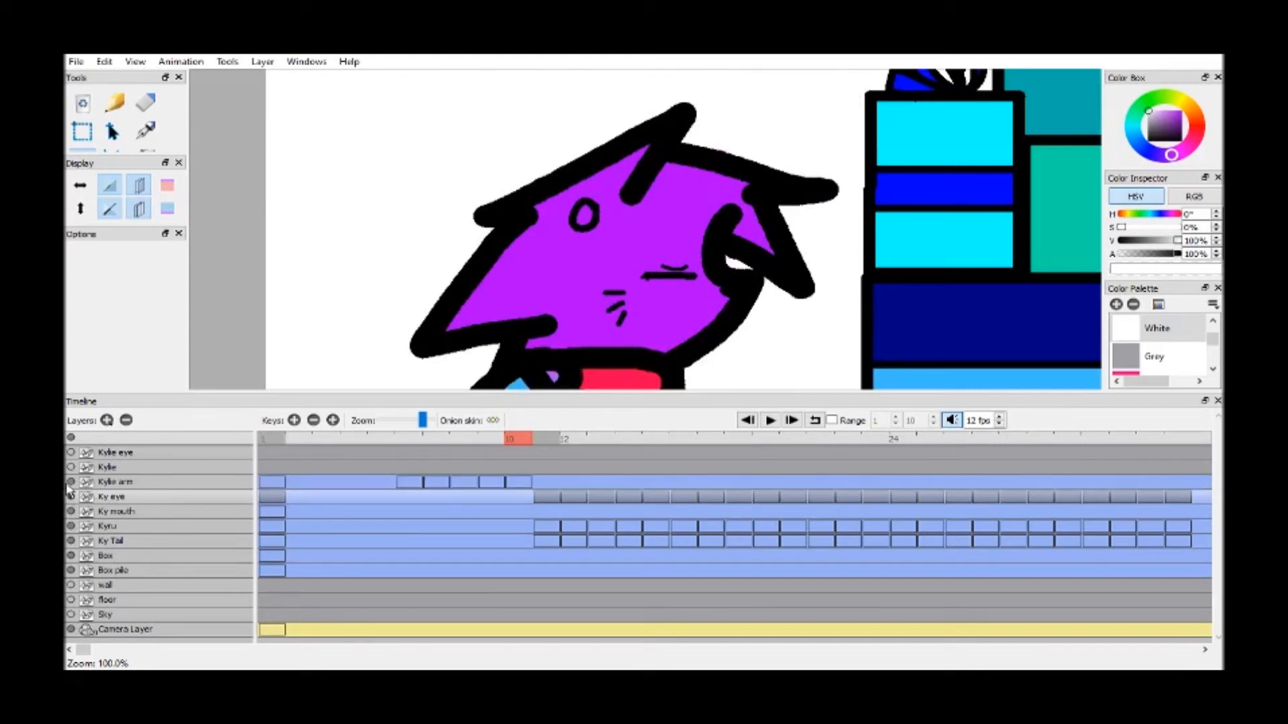
pyautogui.click(70, 467)
pyautogui.click(70, 453)
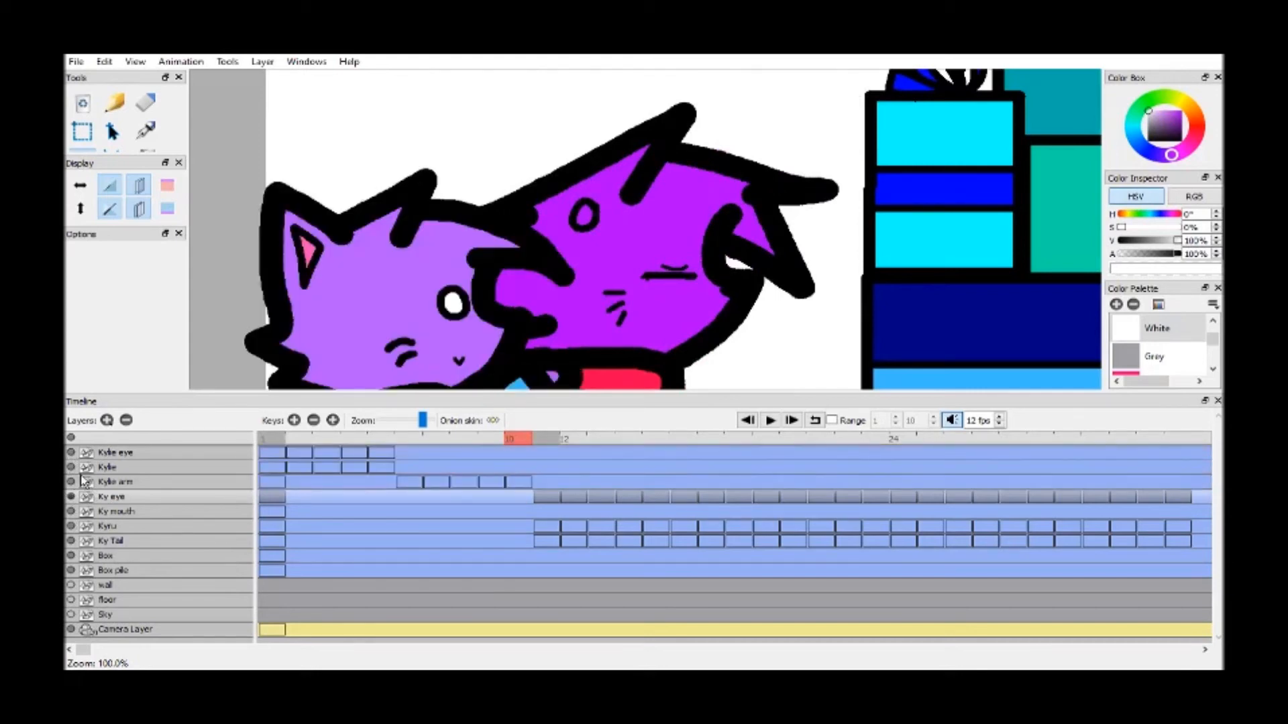
pyautogui.click(70, 497)
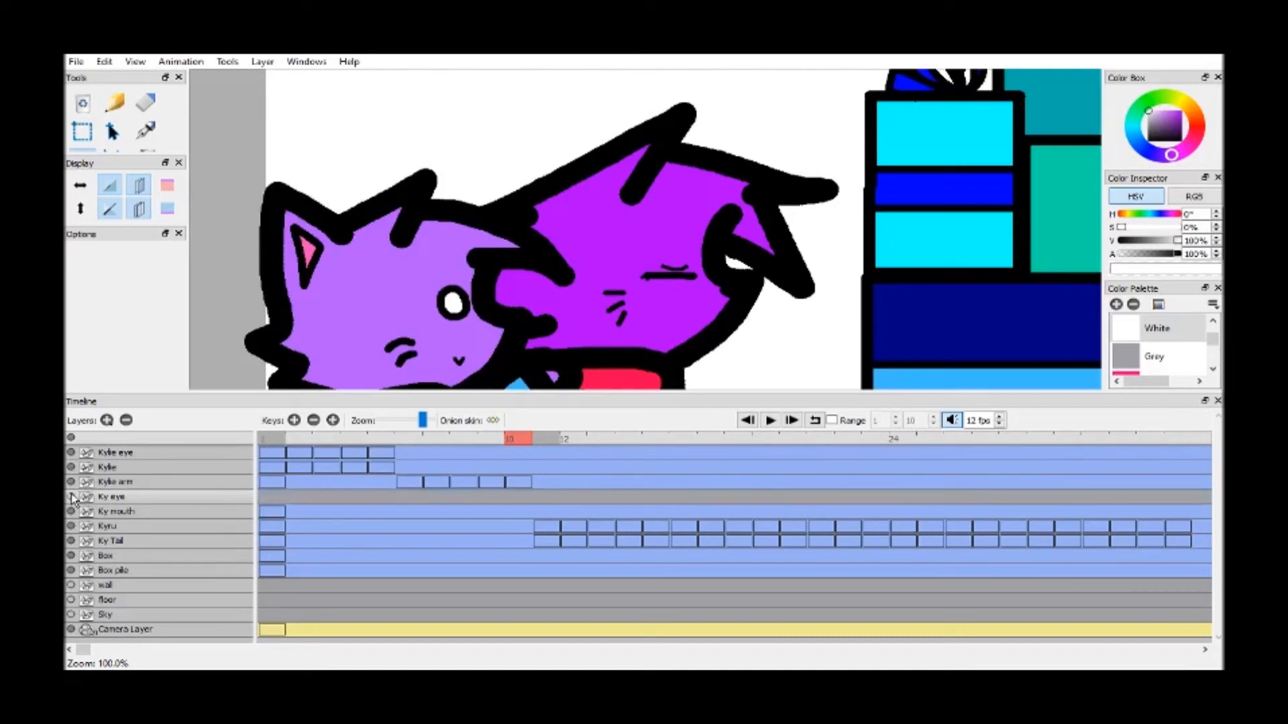
pyautogui.click(70, 497)
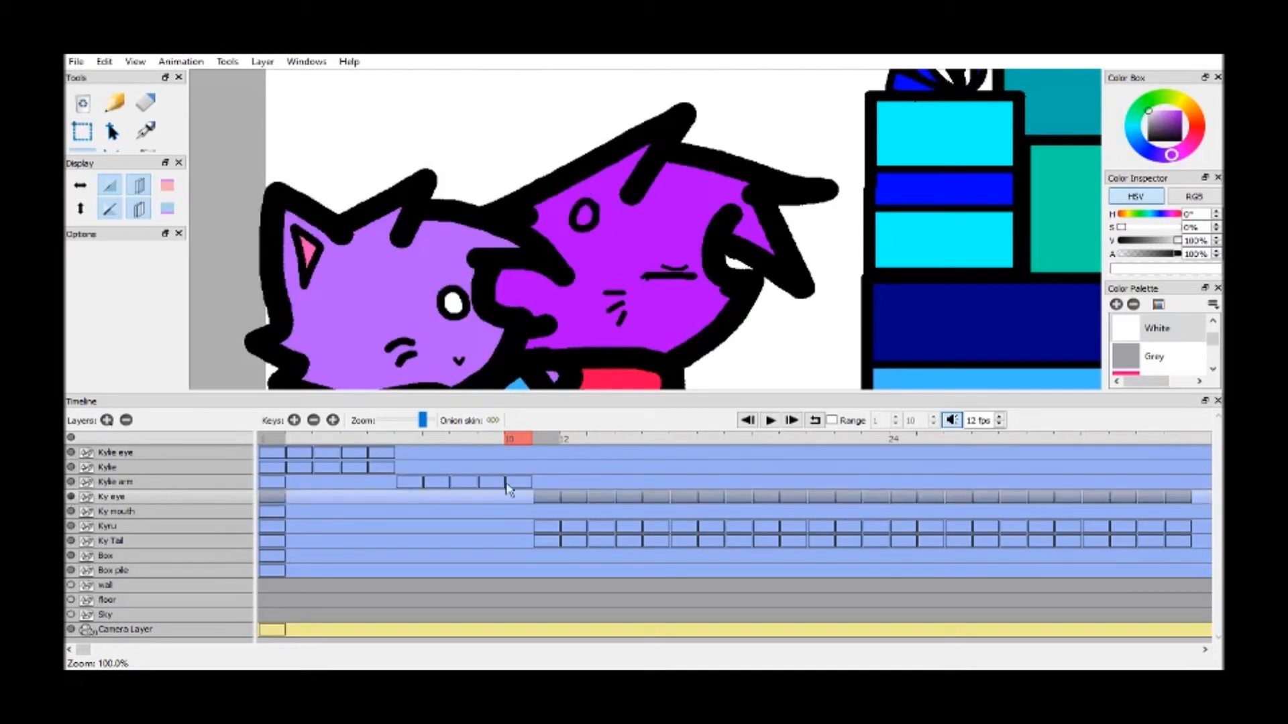
# Replace the frame 1 keyframe on the Ky eye layer with a blank one, and compare frame 1 with frames 10 and 11
pyautogui.click(277, 442)
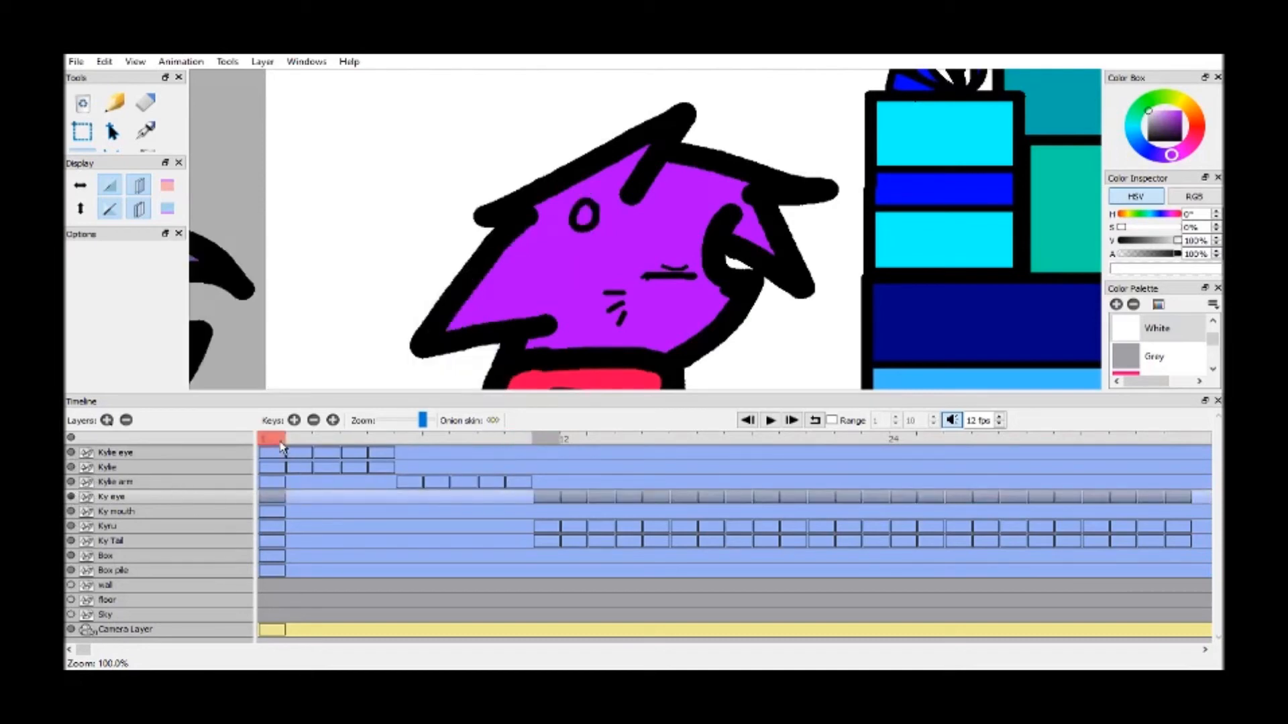
pyautogui.click(524, 442)
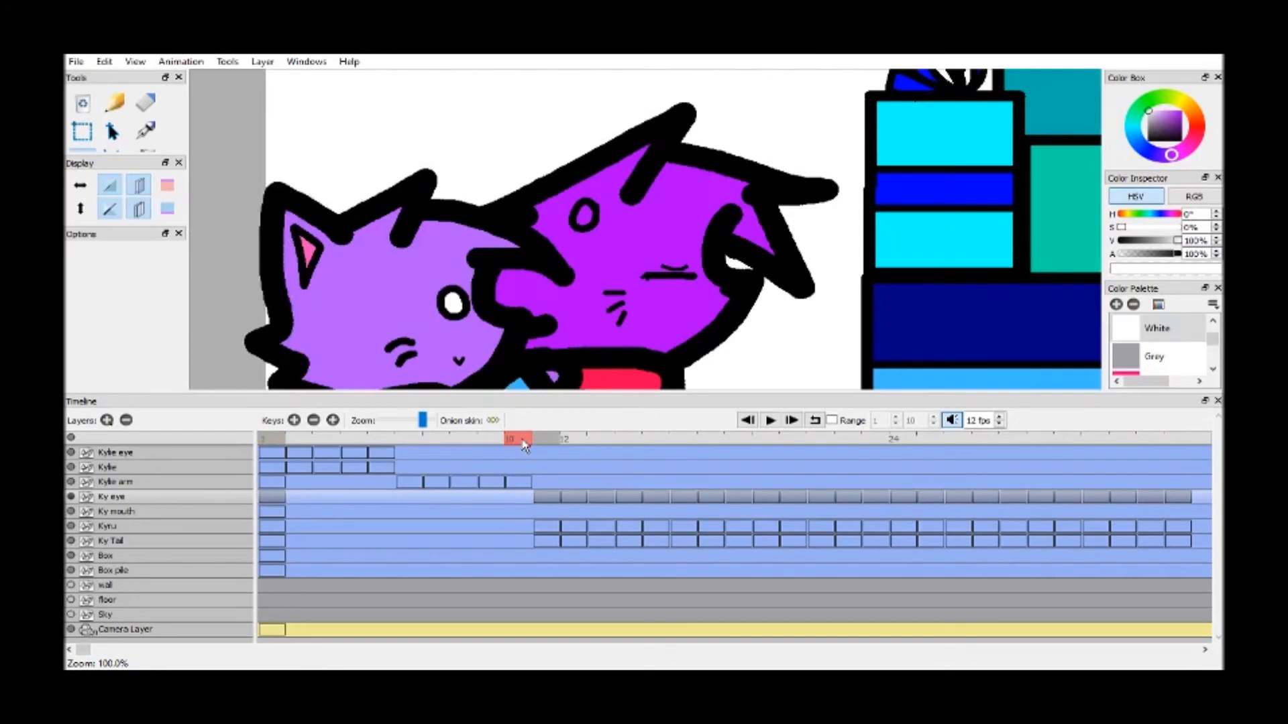
pyautogui.moveTo(615, 272); pyautogui.dragTo(613, 258)
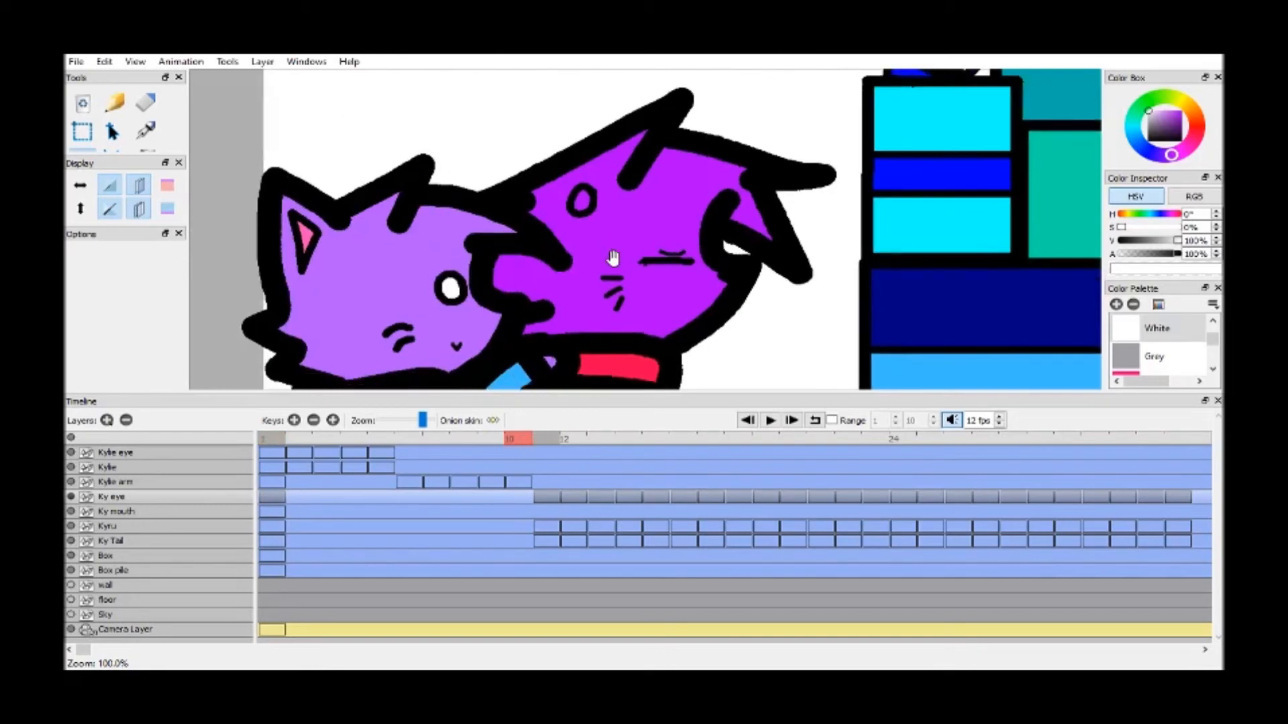
pyautogui.scroll(-3, 613, 259)
pyautogui.click(747, 420)
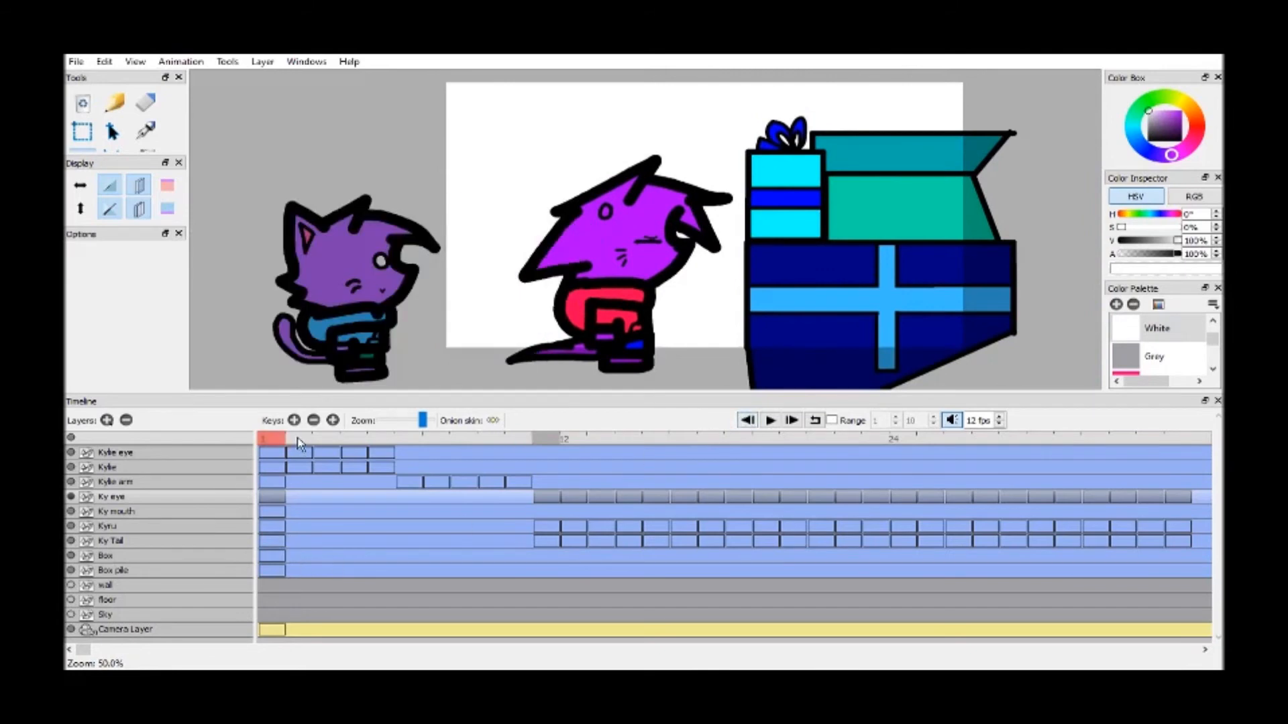
pyautogui.click(312, 423)
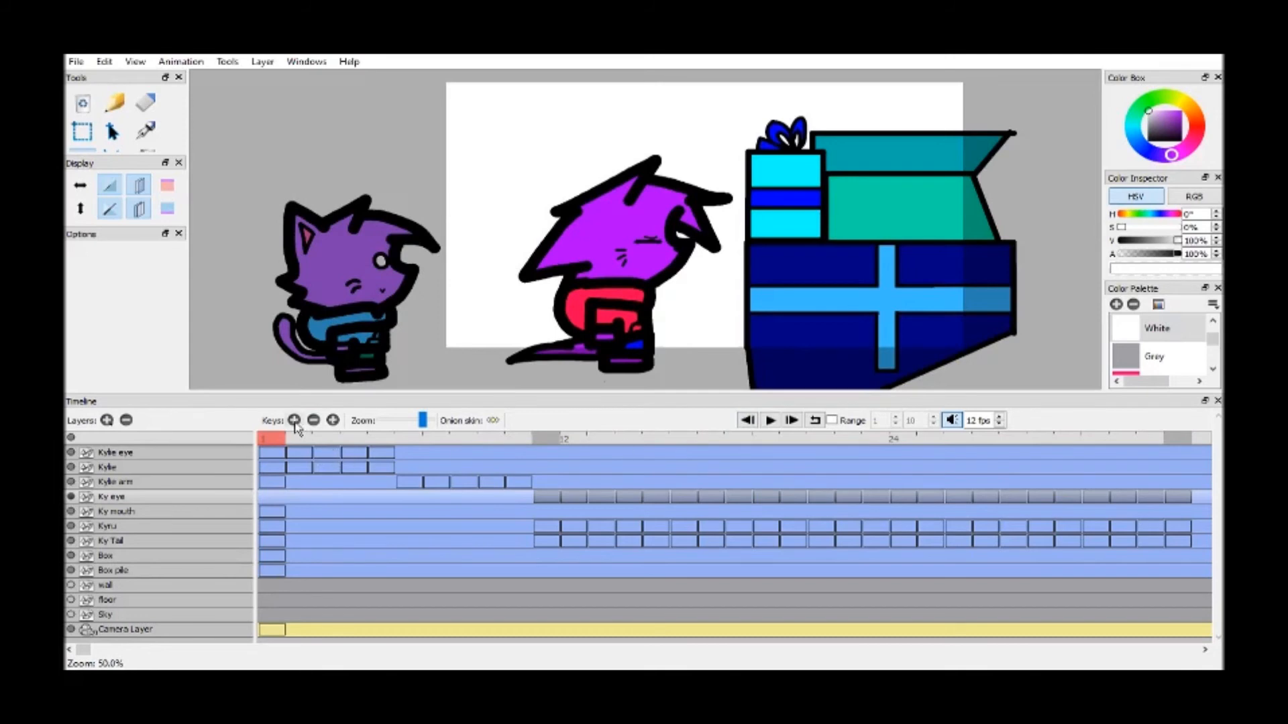
pyautogui.click(294, 420)
pyautogui.click(556, 440)
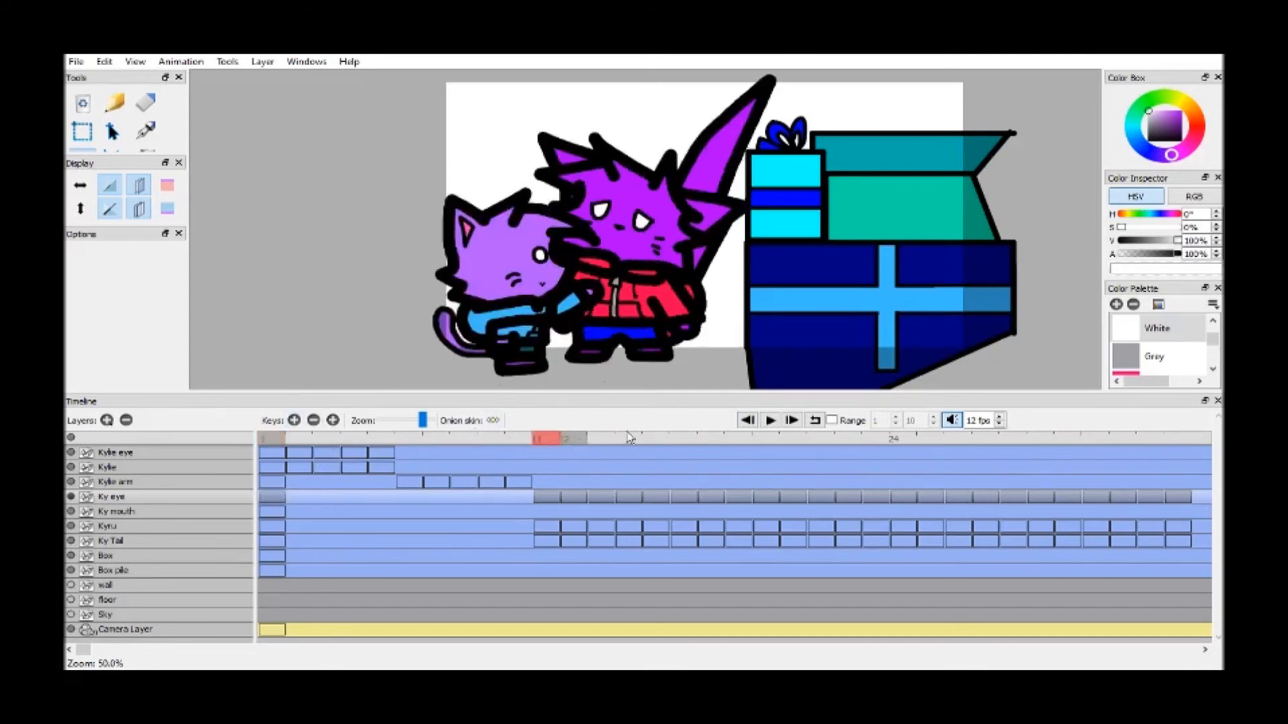
pyautogui.click(747, 420)
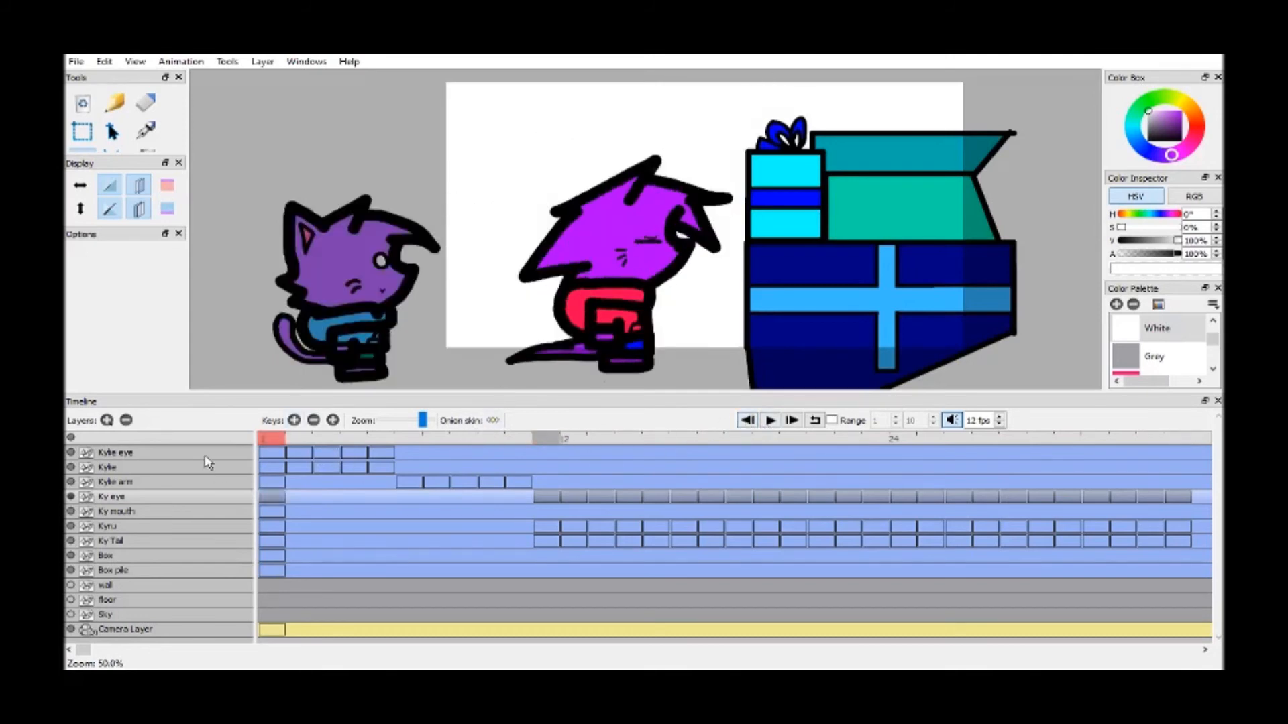
# Add Kylie arm keyframes on frames 11 to 14, play the animation from the start, and return to frame 11
pyautogui.click(434, 468)
pyautogui.click(233, 488)
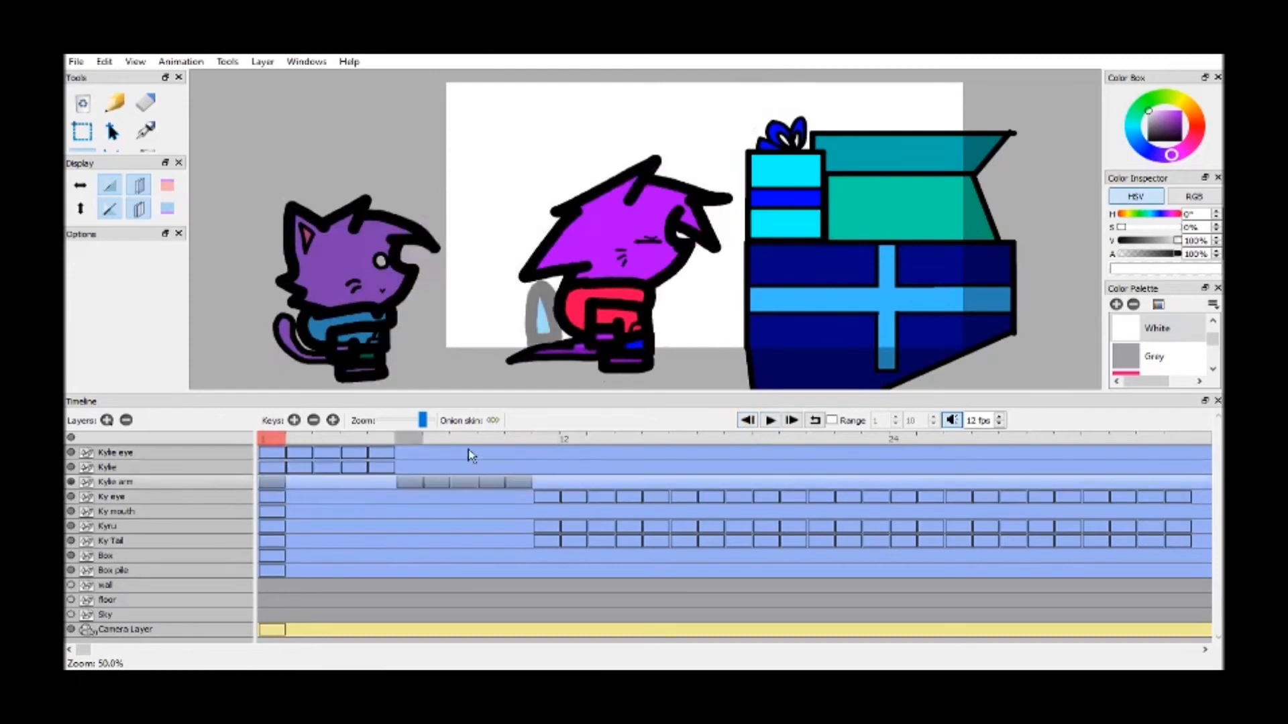
pyautogui.click(492, 440)
pyautogui.moveTo(493, 444); pyautogui.dragTo(627, 440)
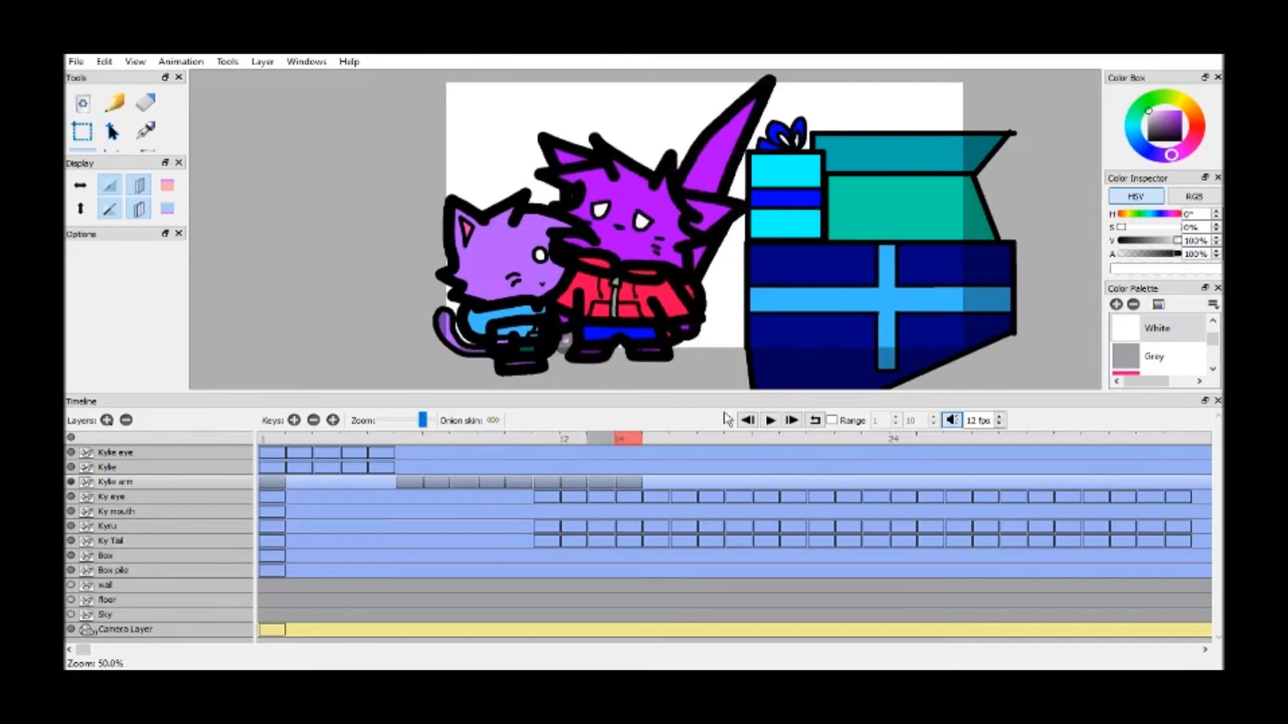
pyautogui.click(747, 420)
pyautogui.click(770, 421)
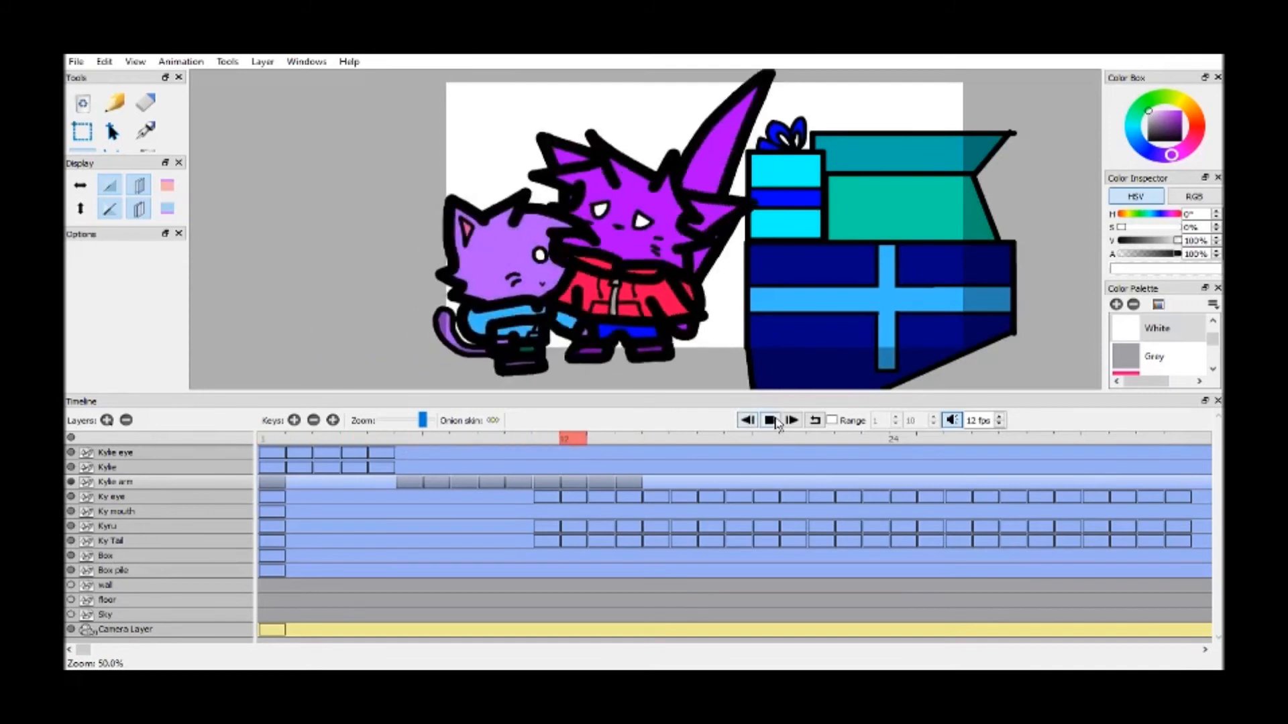
pyautogui.click(547, 443)
pyautogui.moveTo(547, 443)
pyautogui.mouseDown()
pyautogui.moveTo(521, 446)
pyautogui.moveTo(544, 445)
pyautogui.mouseUp()
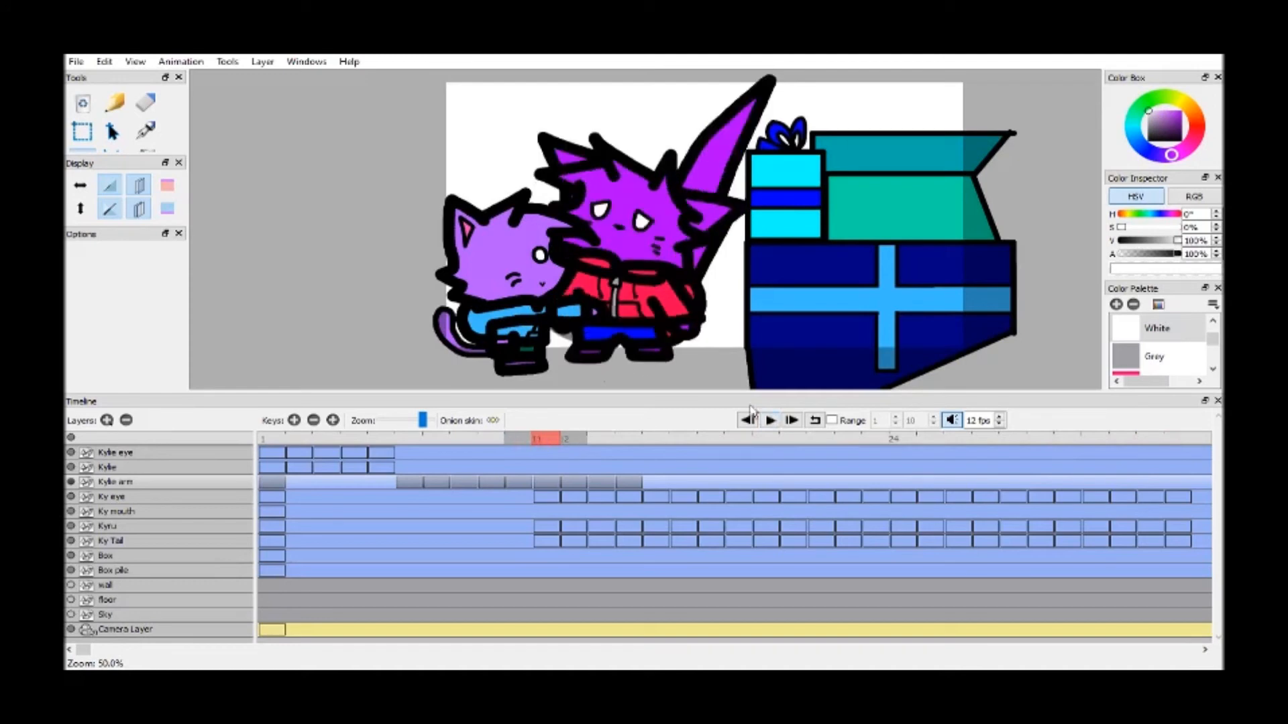
# Delete the extra Kylie arm keyframes, move the frame 14 keyframe to frame 11, and play the animation
pyautogui.click(529, 445)
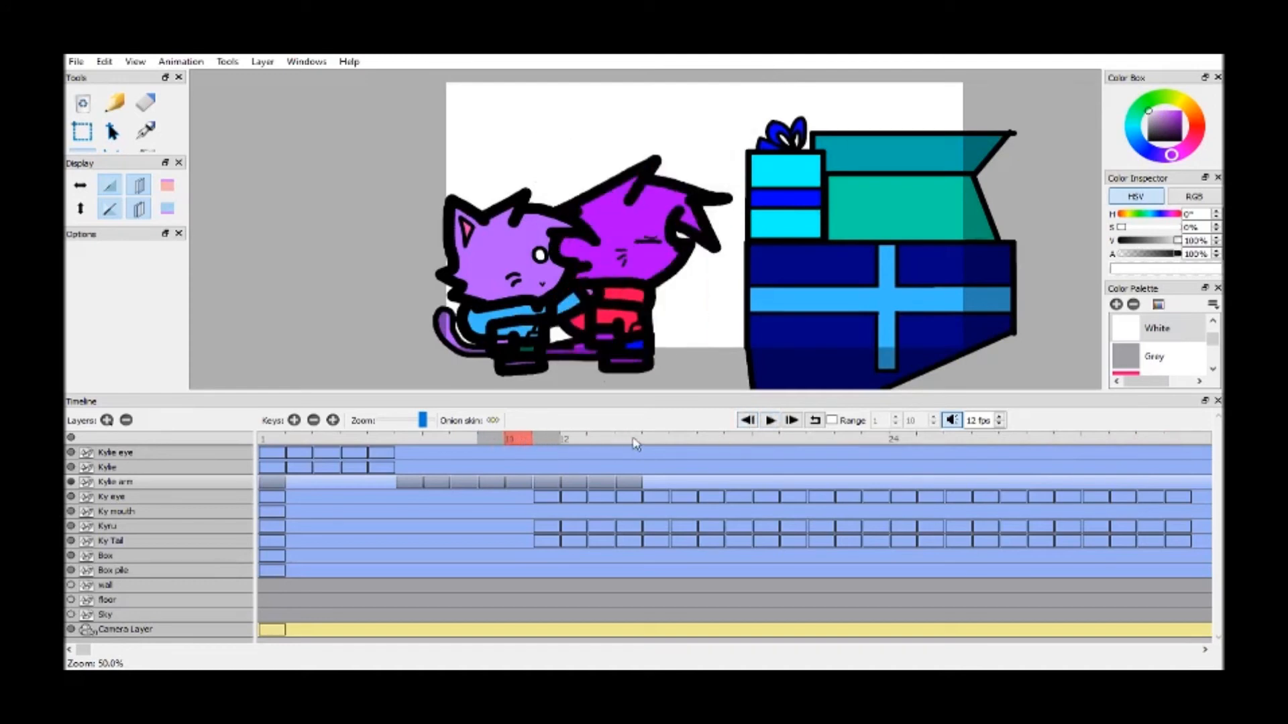
pyautogui.click(604, 443)
pyautogui.click(314, 420)
pyautogui.click(313, 420)
pyautogui.click(314, 420)
pyautogui.click(625, 486)
pyautogui.moveTo(624, 490); pyautogui.dragTo(543, 488)
pyautogui.click(770, 420)
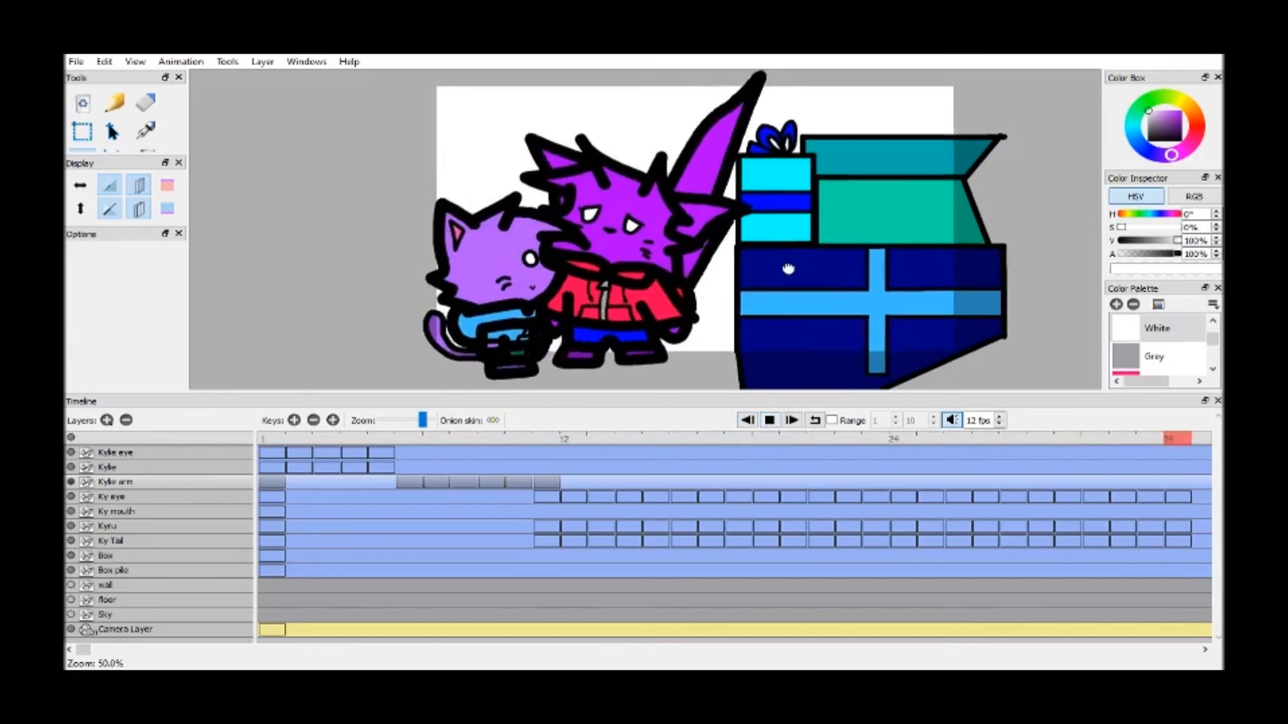
# Add a blank keyframe at frame 11 on the Ky mouth layer
pyautogui.click(549, 440)
pyautogui.click(124, 513)
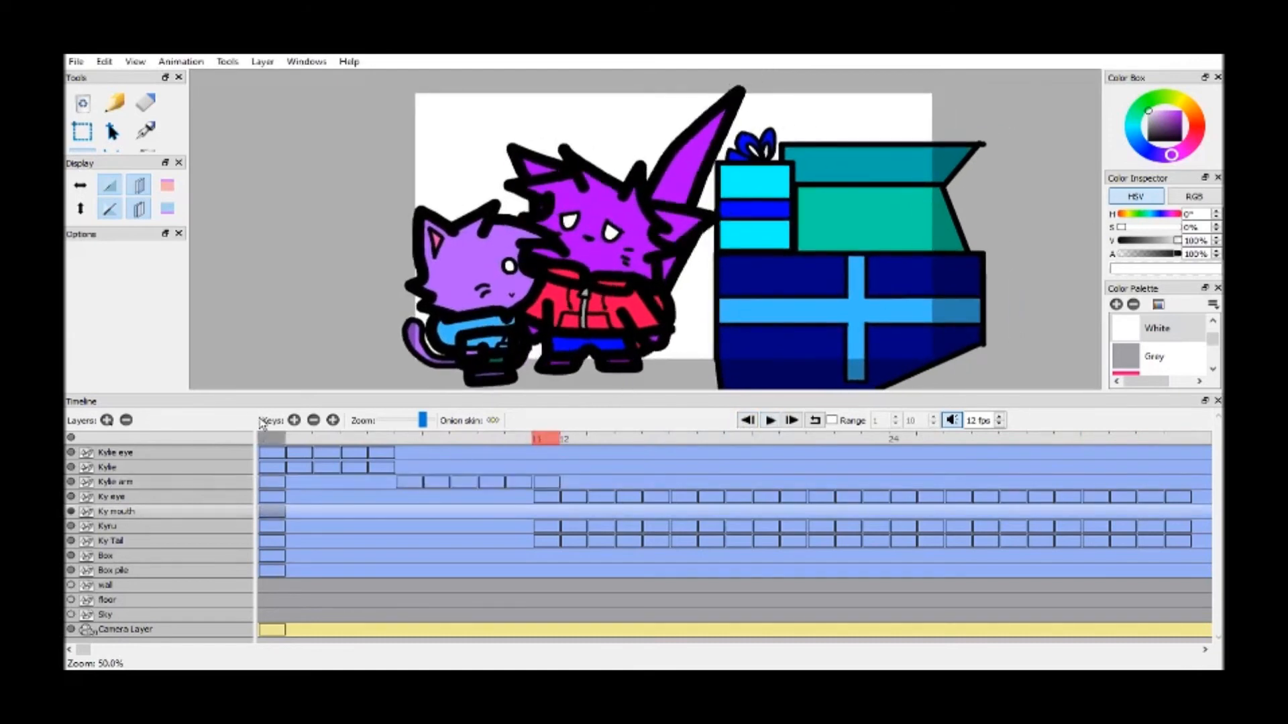
pyautogui.click(294, 421)
pyautogui.moveTo(650, 282); pyautogui.dragTo(693, 279)
pyautogui.scroll(5, 694, 278)
pyautogui.moveTo(1016, 292); pyautogui.dragTo(1079, 256)
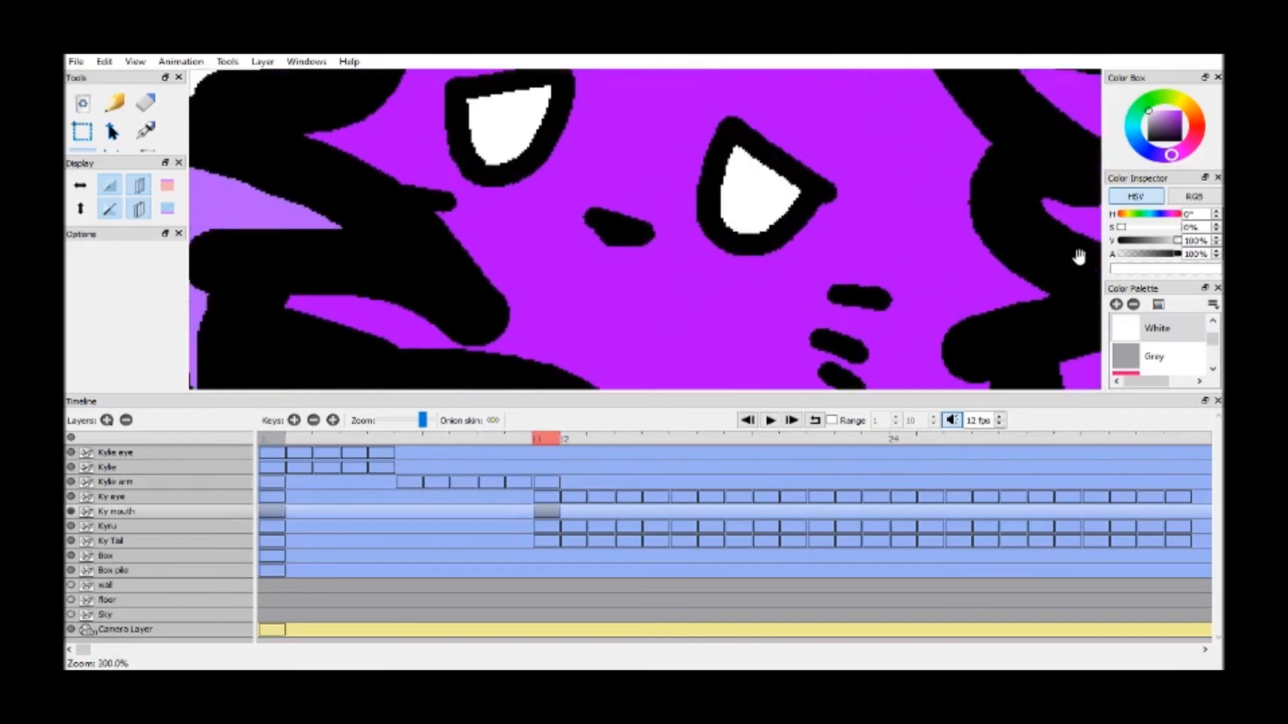
# Draw a wavy Black mouth line below Kyru's nose on frame 11 with a 5.00 brush
pyautogui.scroll(-2, 1079, 257)
pyautogui.scroll(8, 1154, 342)
pyautogui.click(1140, 330)
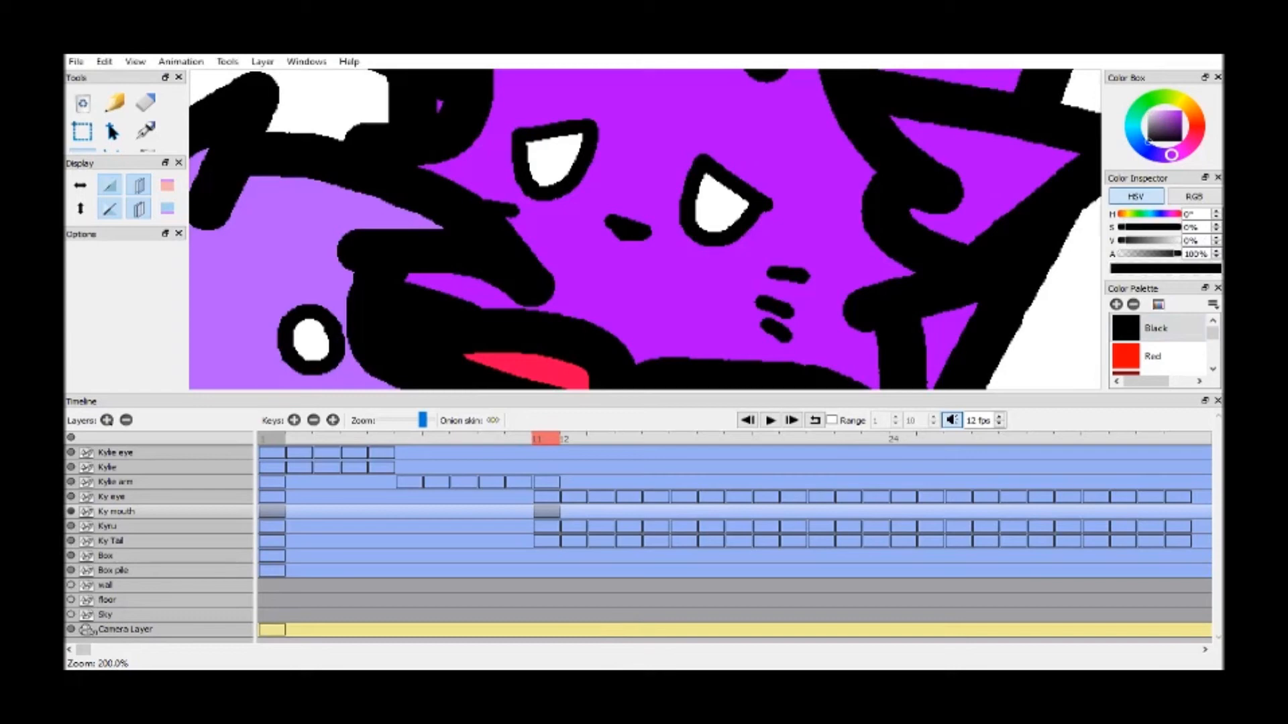
pyautogui.moveTo(615, 258); pyautogui.dragTo(631, 236)
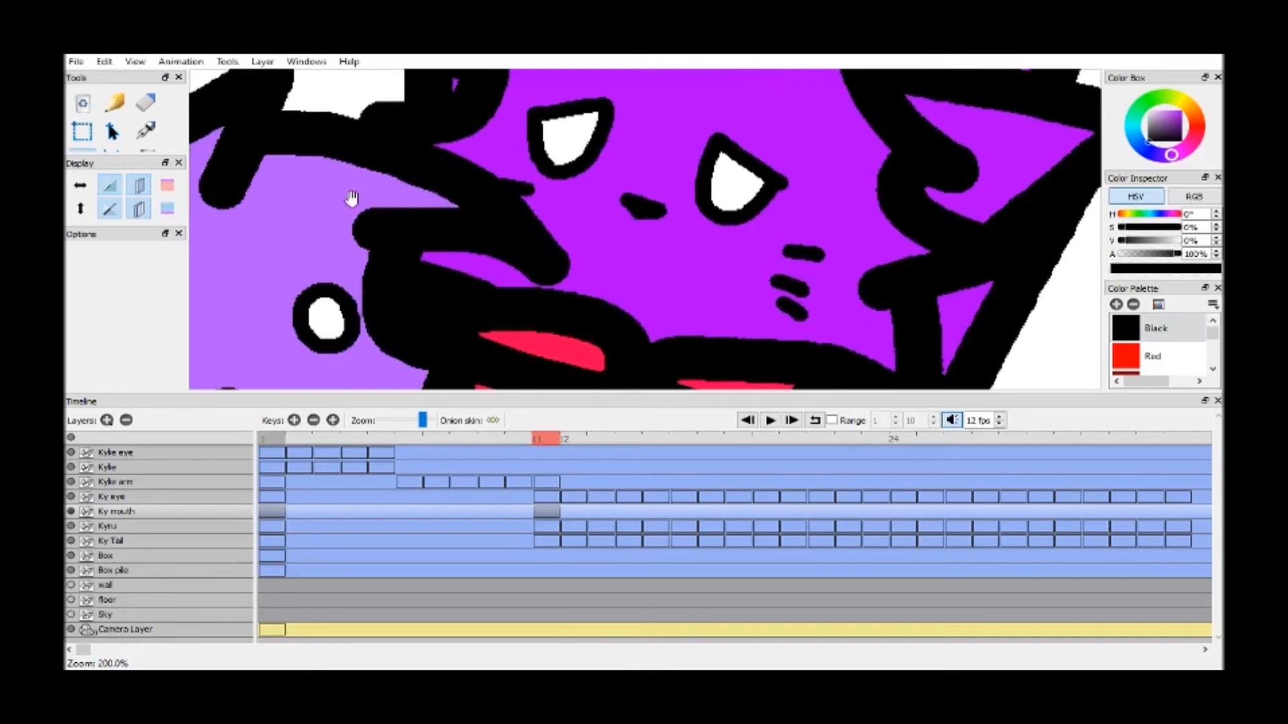
pyautogui.click(108, 152)
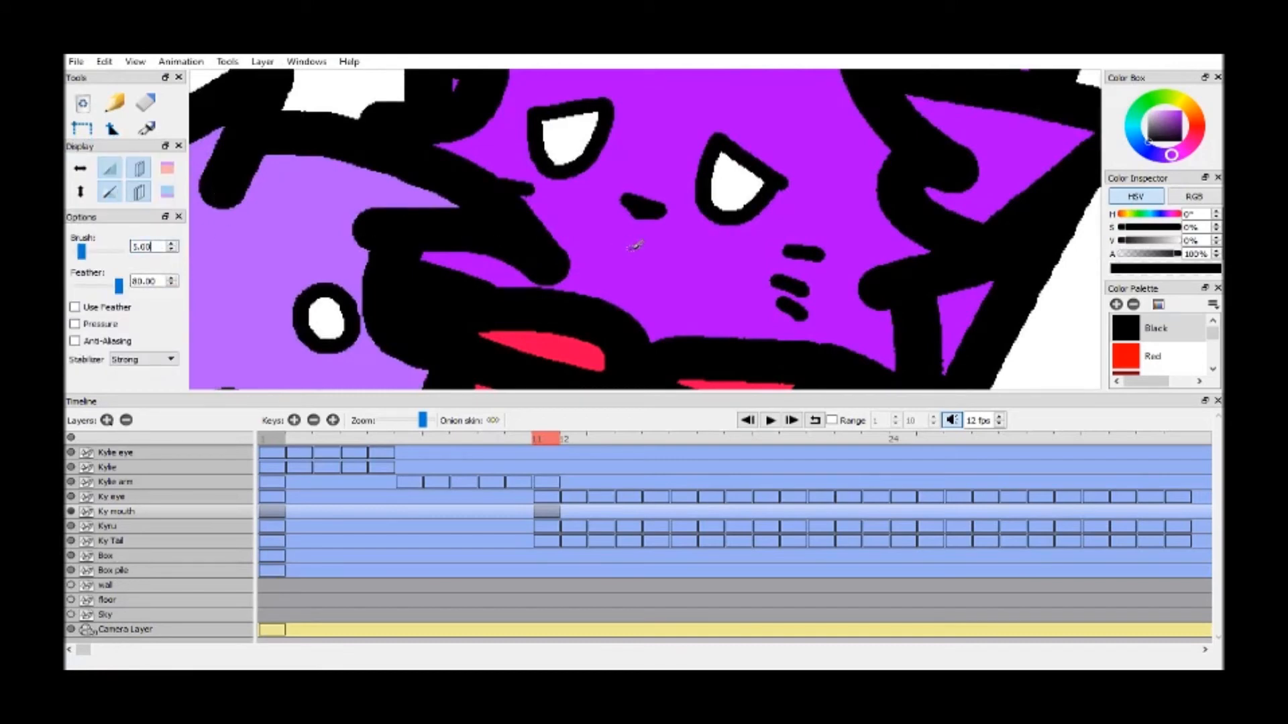
pyautogui.scroll(2, 649, 260)
pyautogui.moveTo(710, 278)
pyautogui.mouseDown()
pyautogui.moveTo(554, 240)
pyautogui.moveTo(515, 258)
pyautogui.mouseUp()
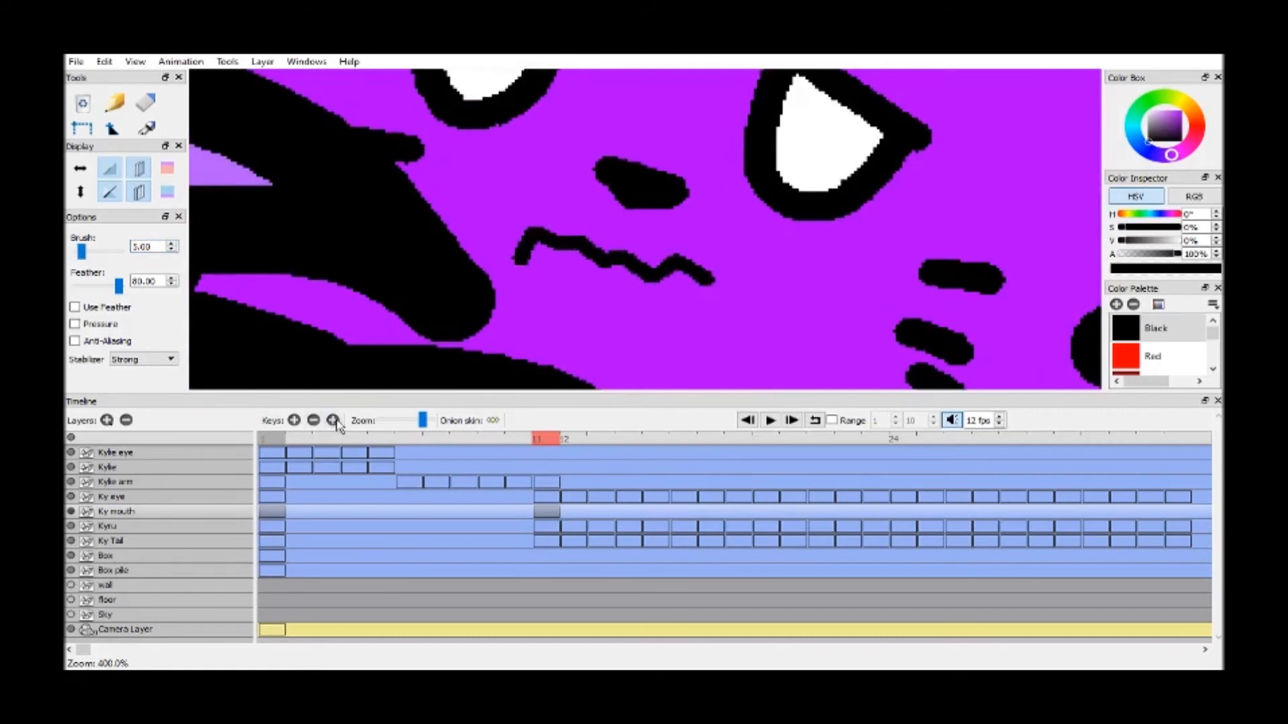
# Add a Ky mouth keyframe at frame 13, hide the Kyru layer, and draw an open mouth outline with a wavy upper lip
pyautogui.click(294, 420)
pyautogui.moveTo(573, 513); pyautogui.dragTo(599, 514)
pyautogui.click(602, 440)
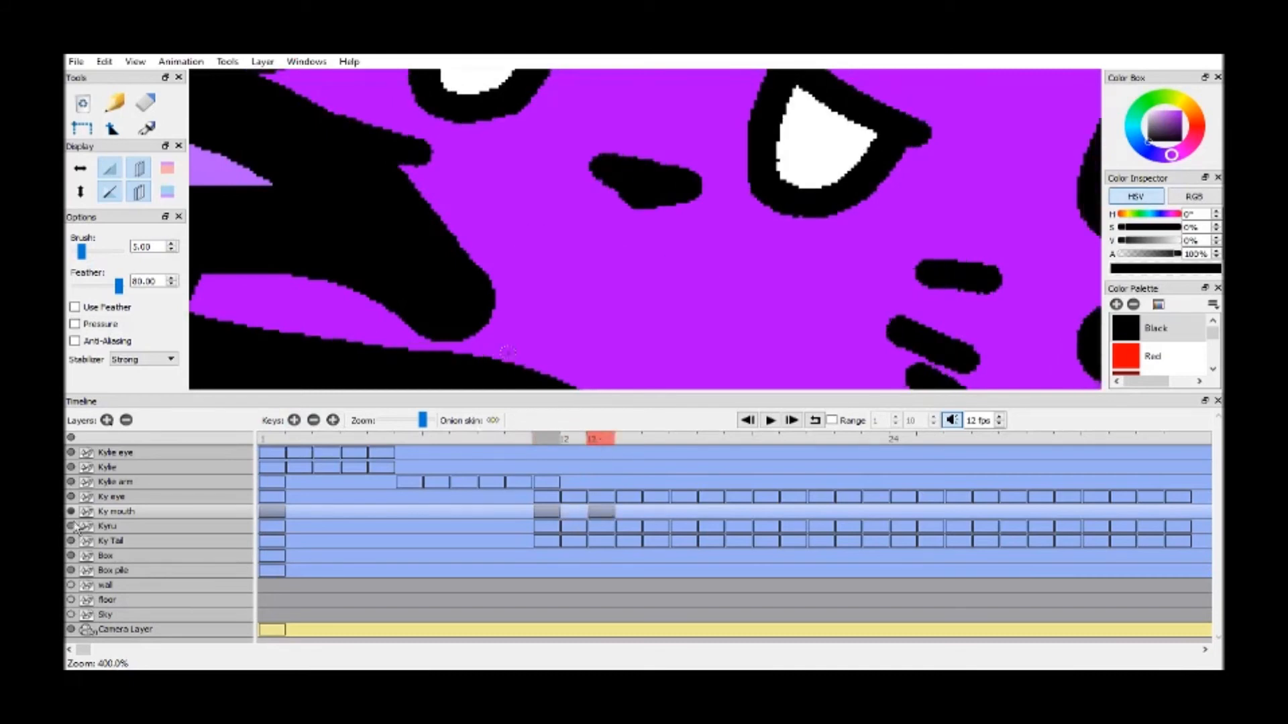
pyautogui.click(70, 525)
pyautogui.moveTo(516, 240)
pyautogui.mouseDown()
pyautogui.moveTo(566, 228)
pyautogui.moveTo(603, 255)
pyautogui.moveTo(697, 256)
pyautogui.moveTo(713, 278)
pyautogui.moveTo(672, 386)
pyautogui.moveTo(584, 384)
pyautogui.moveTo(521, 351)
pyautogui.moveTo(481, 353)
pyautogui.moveTo(530, 272)
pyautogui.moveTo(524, 242)
pyautogui.mouseUp()
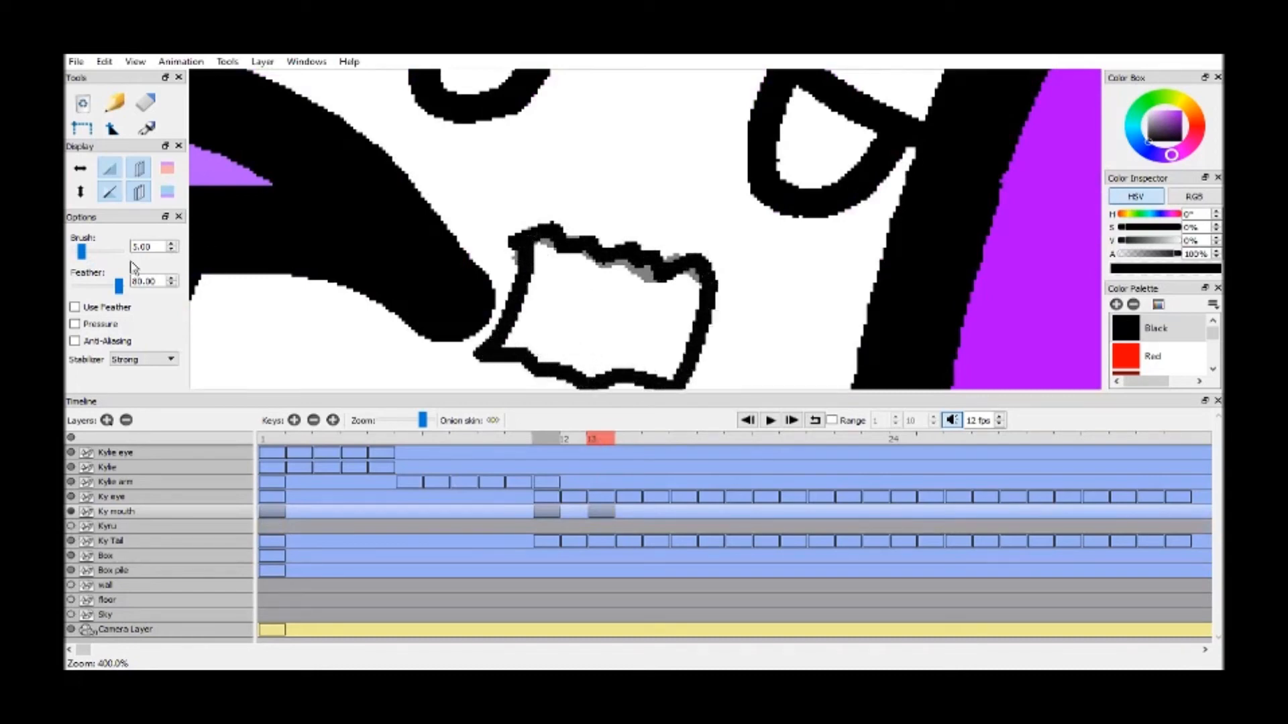
# Set the brush size to 3.00 and draw the curved tongue line and a small corner detail inside the mouth
pyautogui.click(173, 251)
pyautogui.click(172, 244)
pyautogui.moveTo(524, 347); pyautogui.dragTo(585, 258)
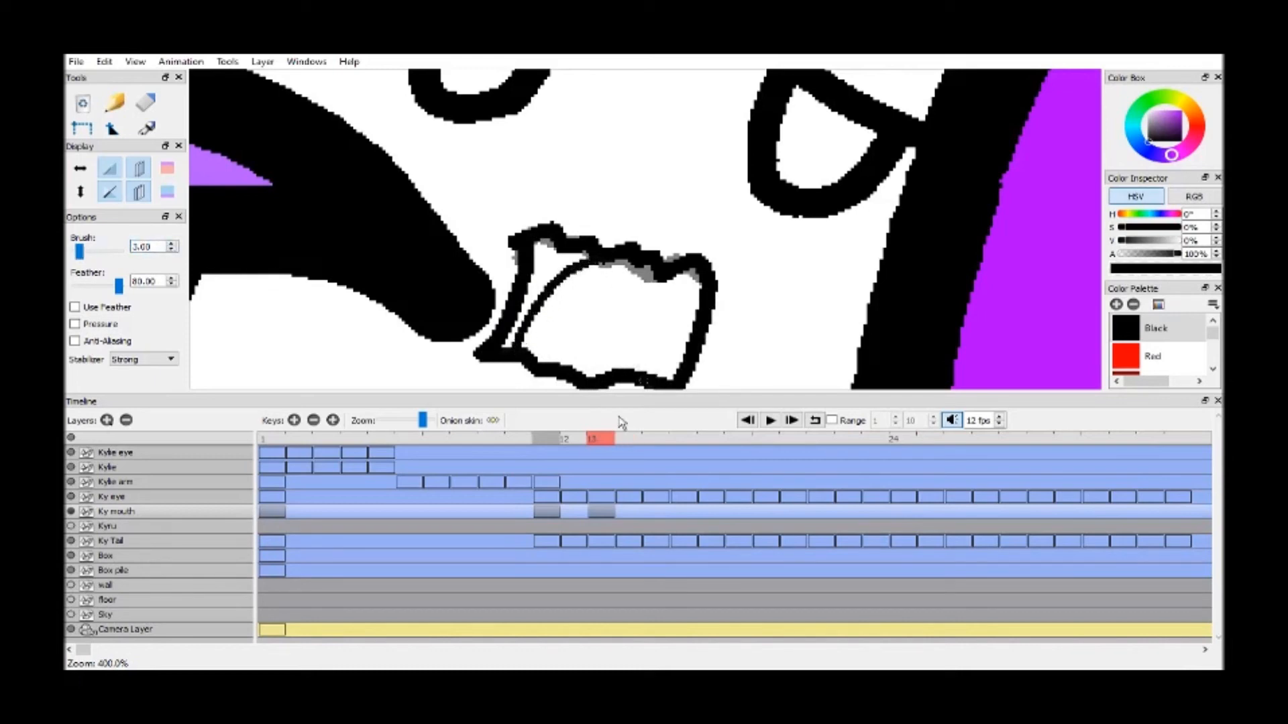
pyautogui.moveTo(684, 264); pyautogui.dragTo(708, 270)
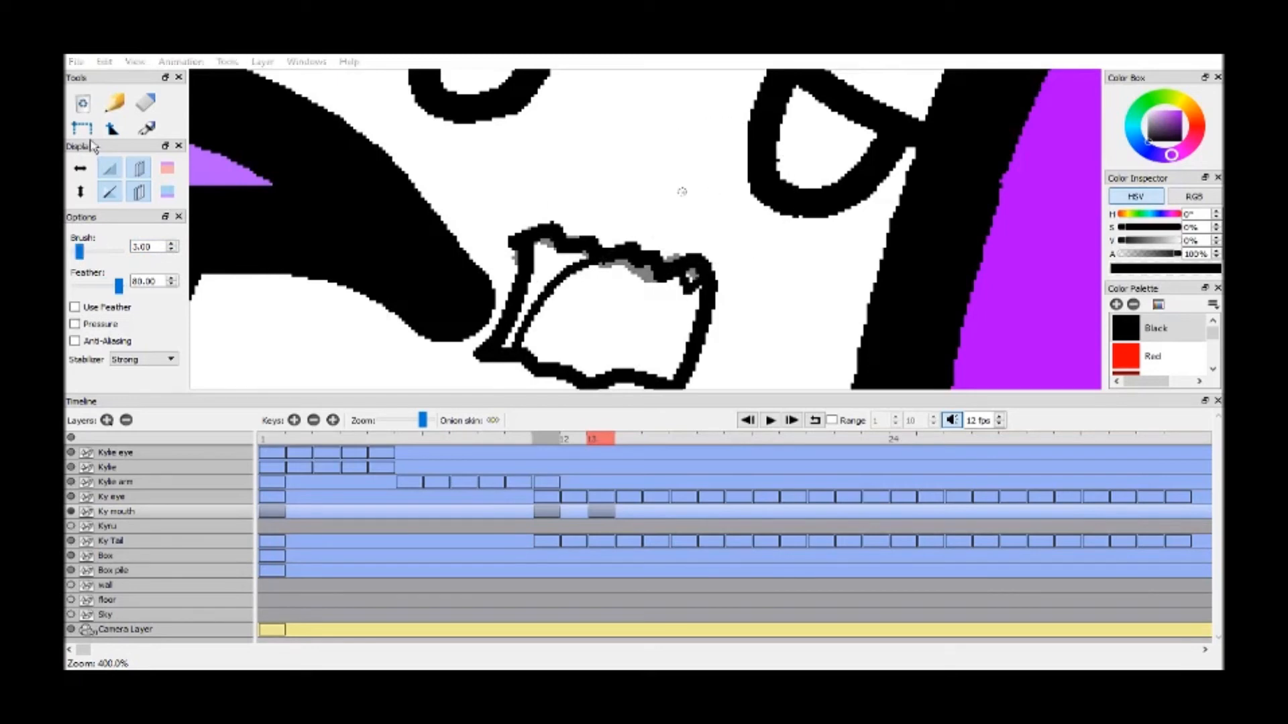
# Fill the large tongue area of the frame 13 mouth with Strong Red
pyautogui.moveTo(109, 138); pyautogui.dragTo(108, 155)
pyautogui.press('h')
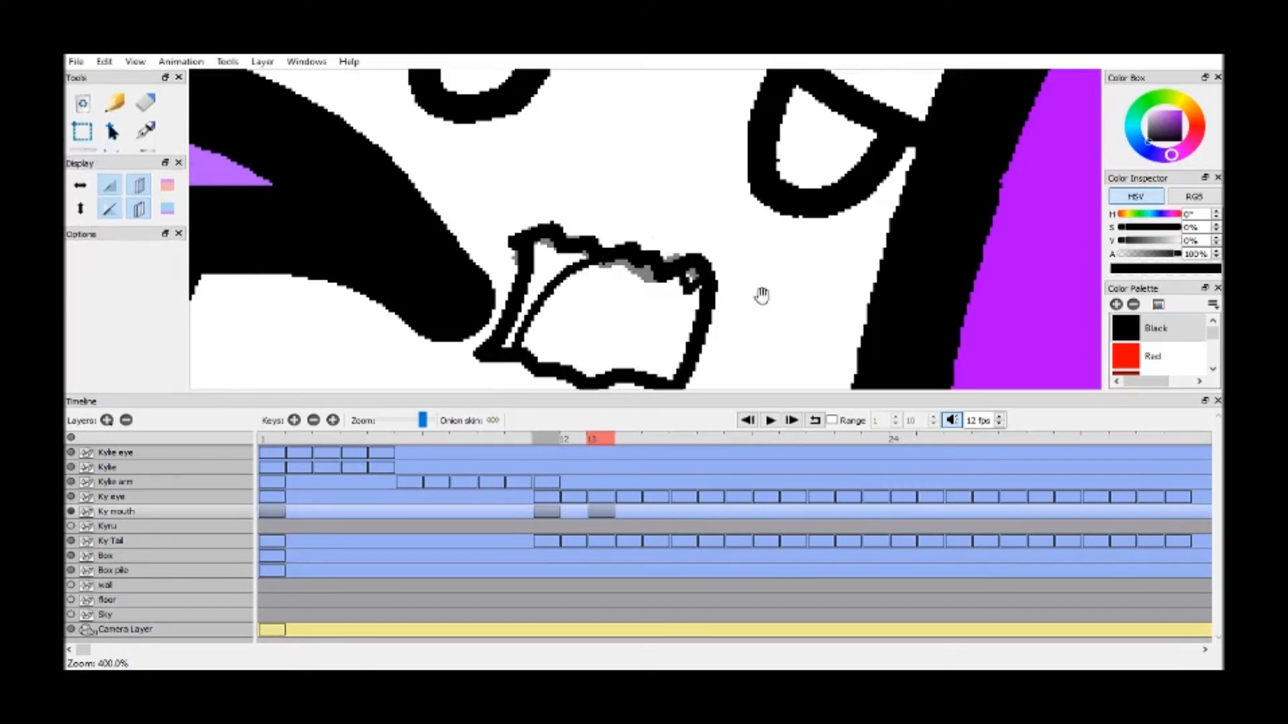
pyautogui.moveTo(403, 214); pyautogui.dragTo(370, 134)
pyautogui.click(146, 152)
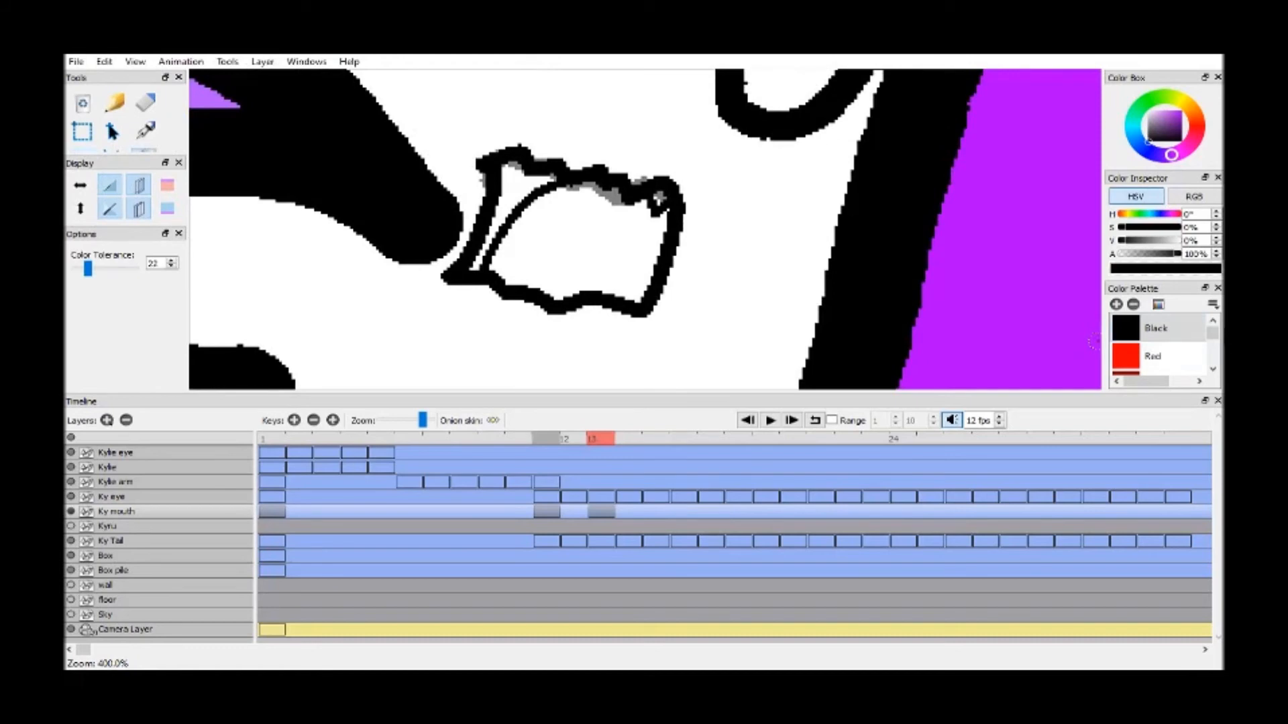
pyautogui.scroll(-5, 1212, 325)
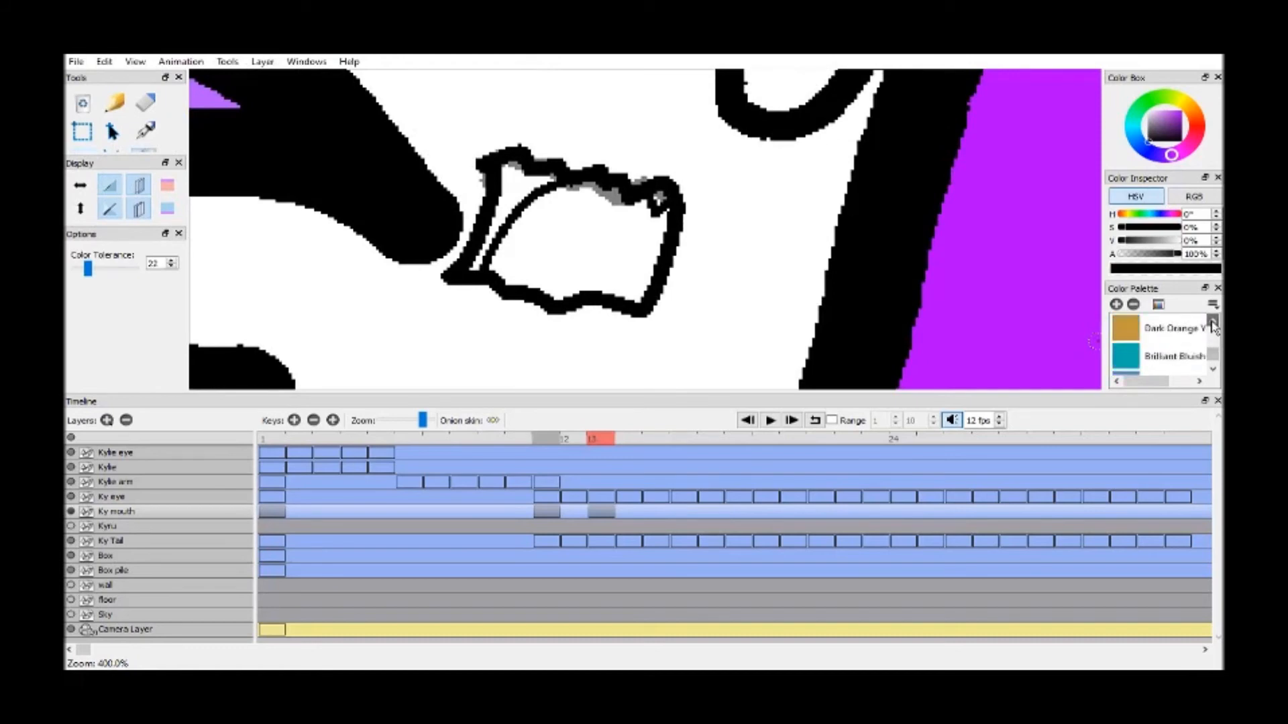
pyautogui.scroll(-2, 1213, 325)
pyautogui.scroll(2, 1213, 325)
pyautogui.scroll(8, 1212, 326)
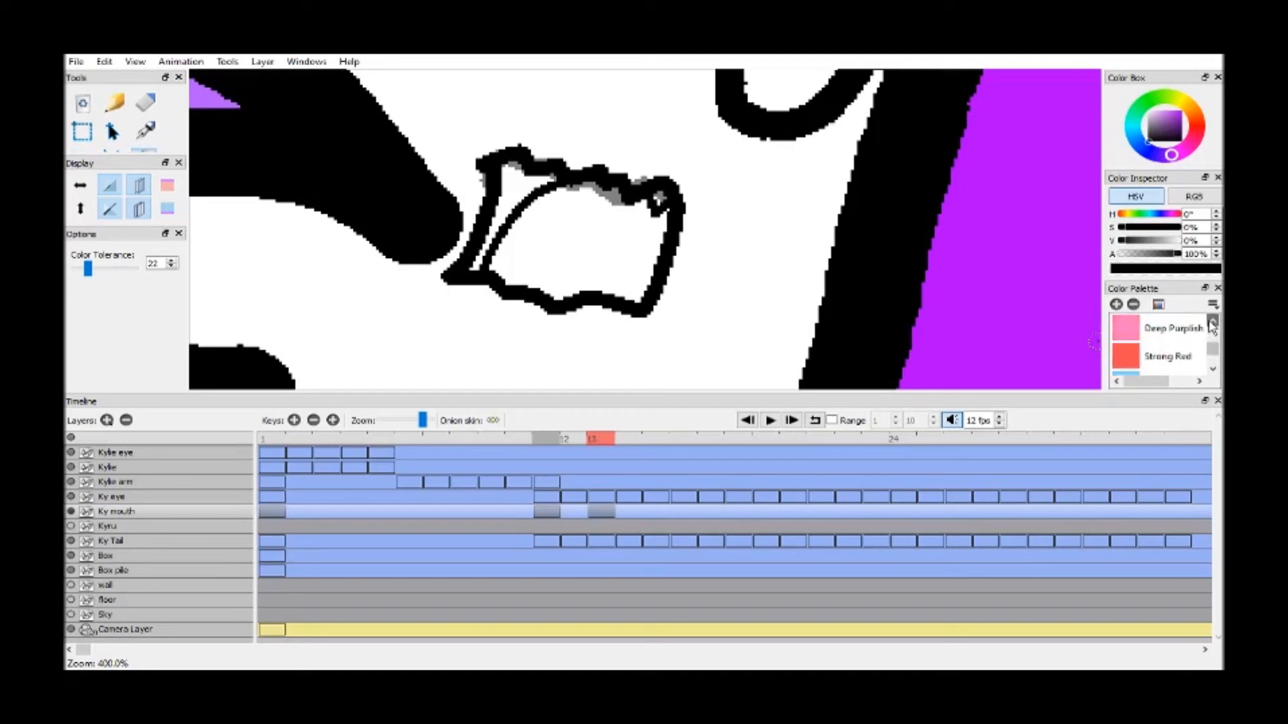
pyautogui.click(1167, 356)
pyautogui.click(642, 228)
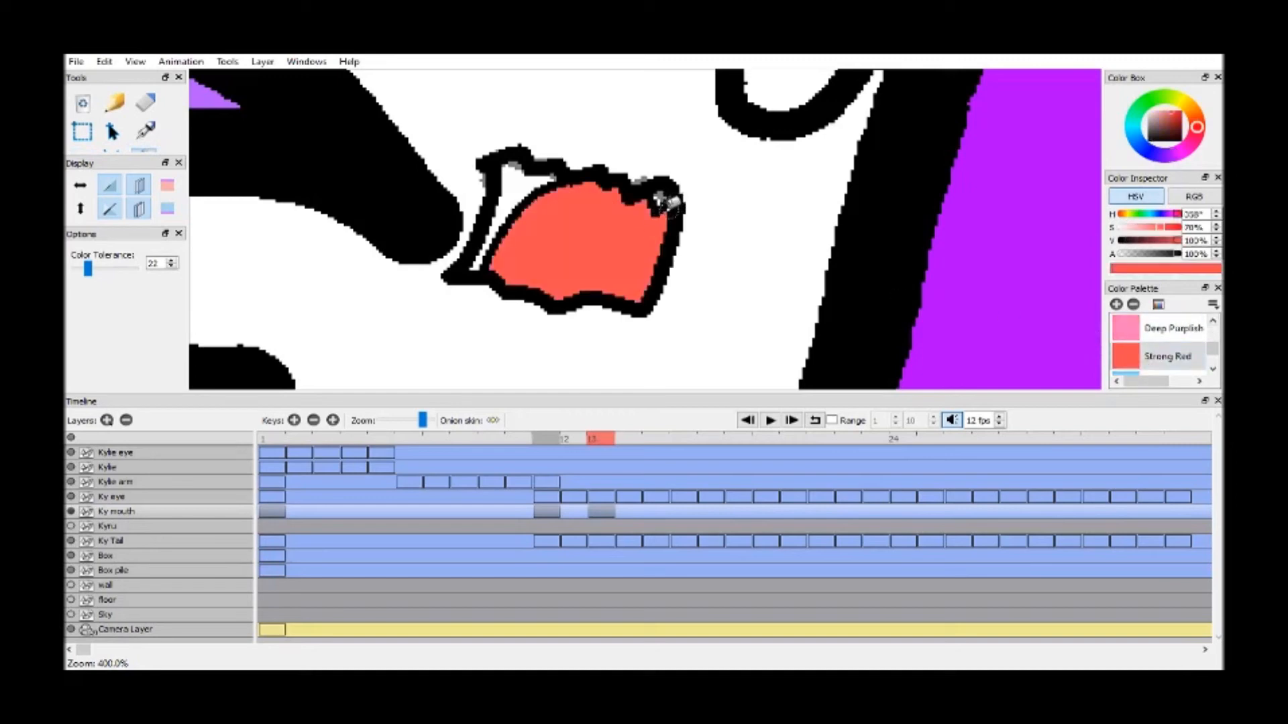
# Fill the narrow area between the tongue and the mouth outline with Black
pyautogui.scroll(1, 1167, 342)
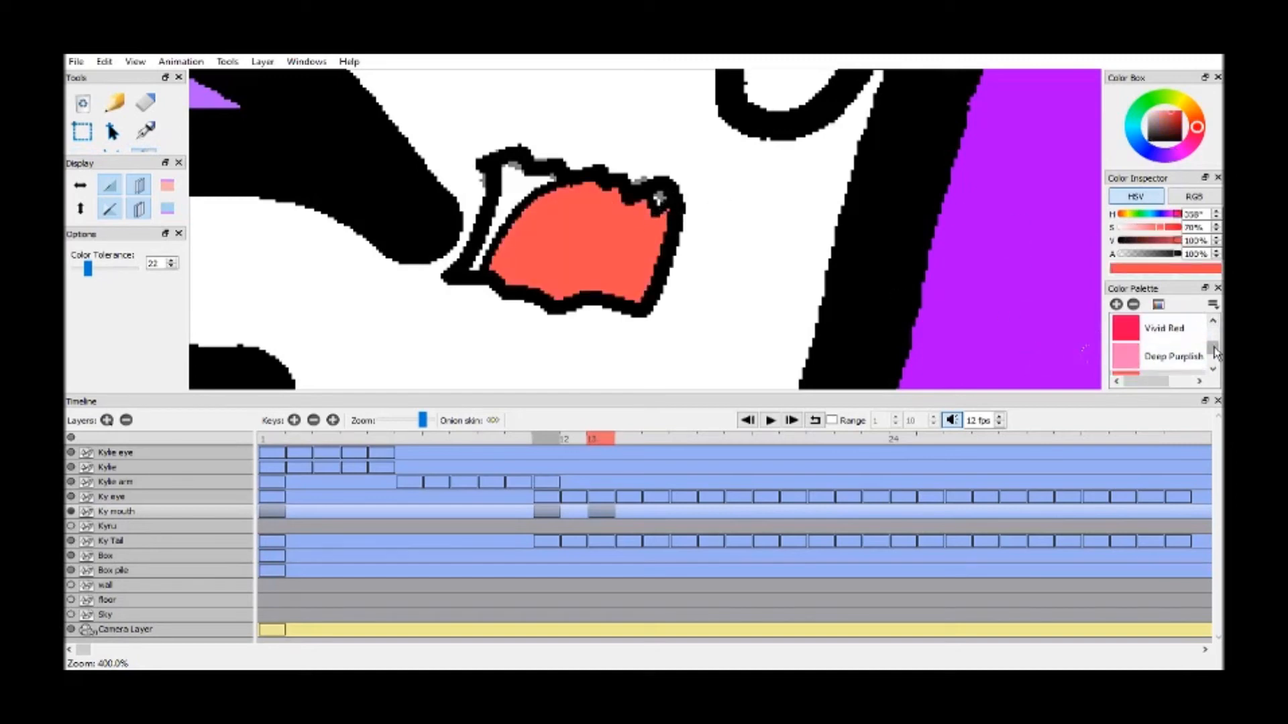
pyautogui.scroll(5, 1214, 349)
pyautogui.click(1153, 328)
pyautogui.click(519, 184)
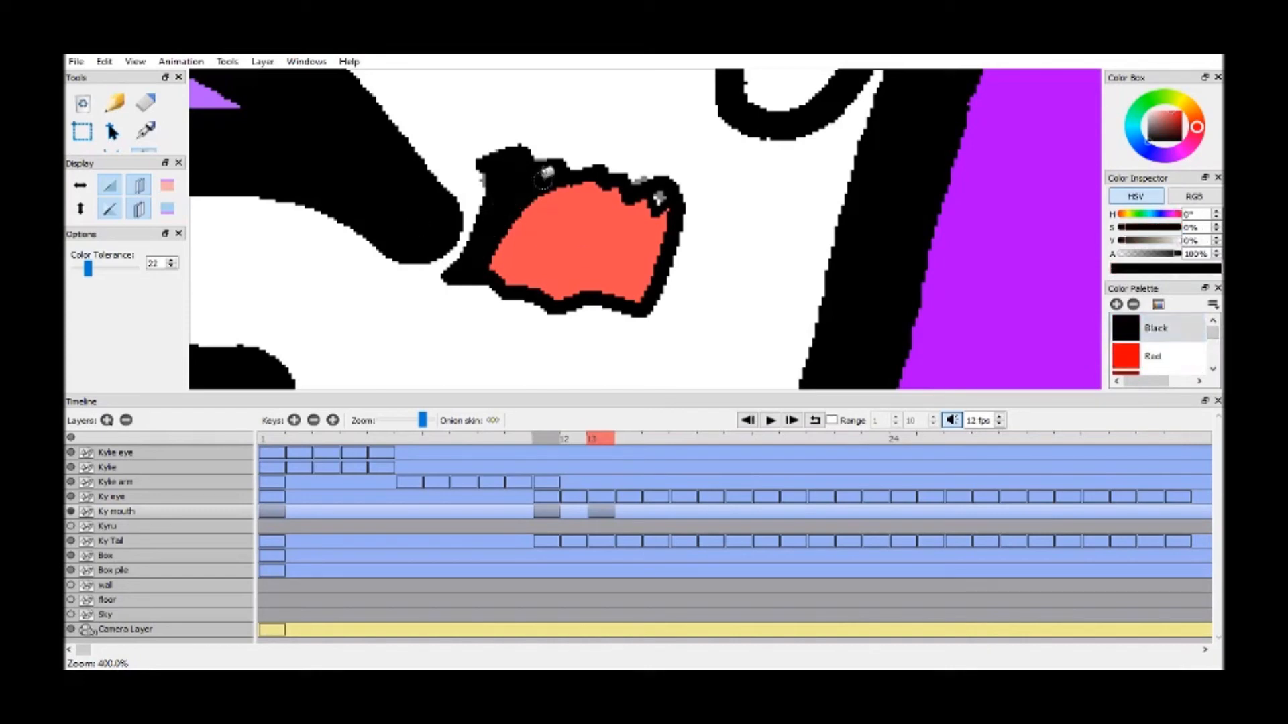
pyautogui.scroll(-3, 1212, 338)
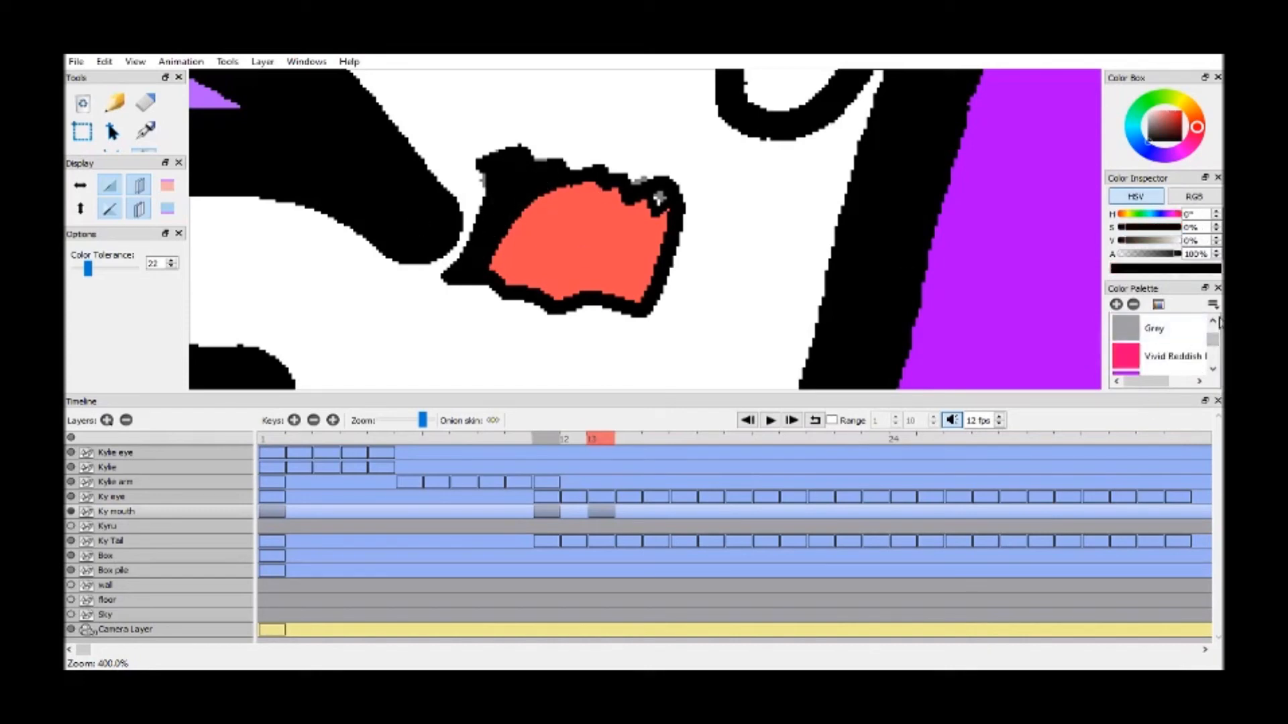
# Fill the small tooth area at the upper corner of the frame 13 mouth with White
pyautogui.click(1153, 328)
pyautogui.click(659, 198)
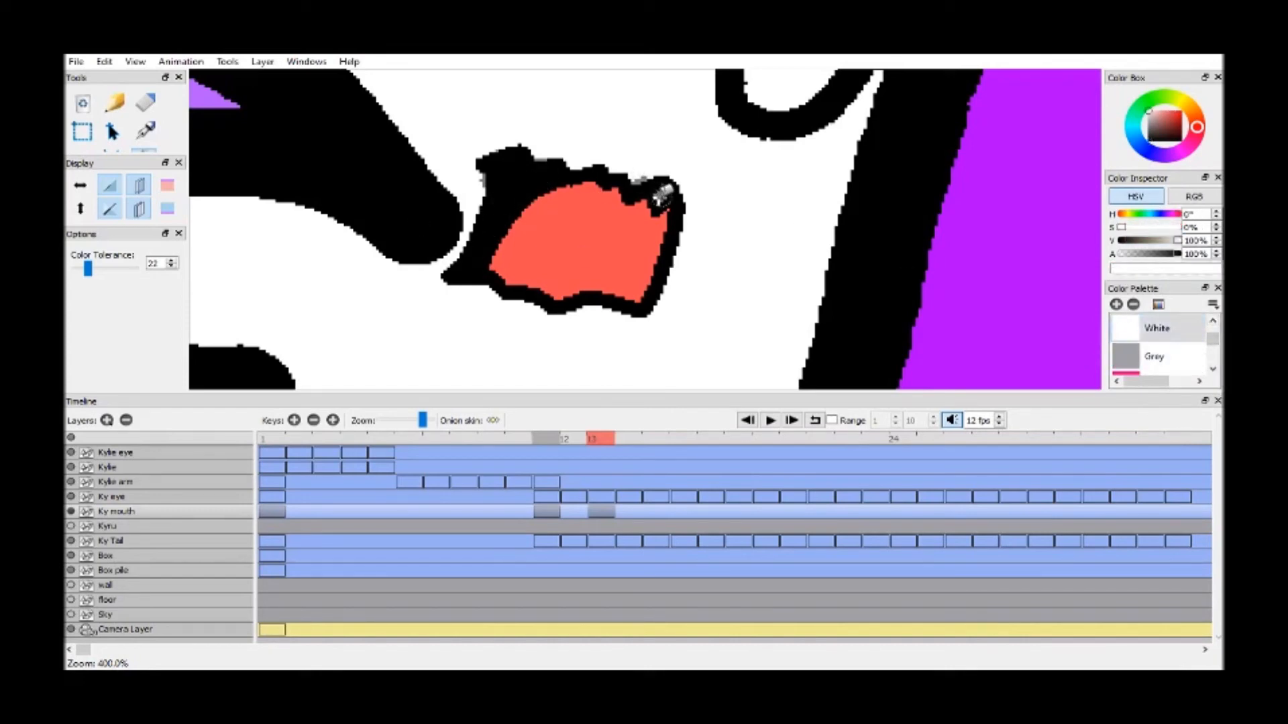
pyautogui.click(554, 441)
pyautogui.click(601, 440)
# Add a Ky mouth keyframe at frame 12 and tint only the previous-frame onion skin red
pyautogui.click(578, 440)
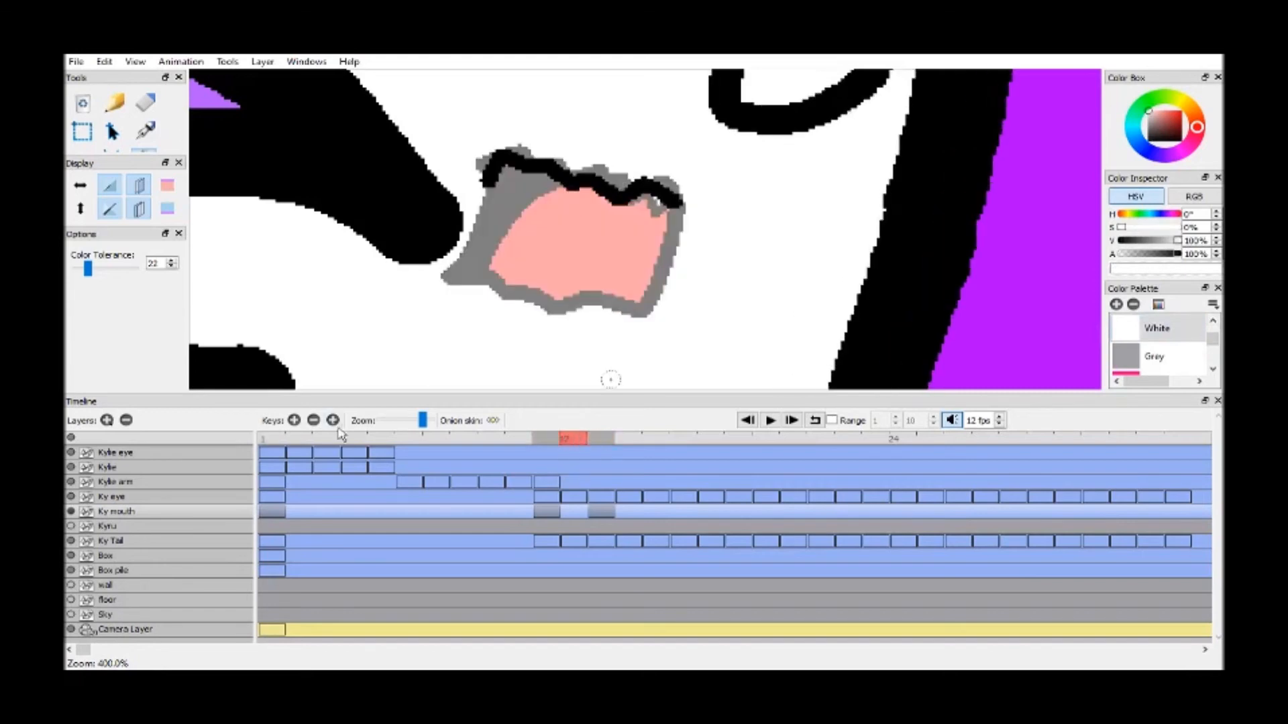
pyautogui.click(293, 420)
pyautogui.click(168, 186)
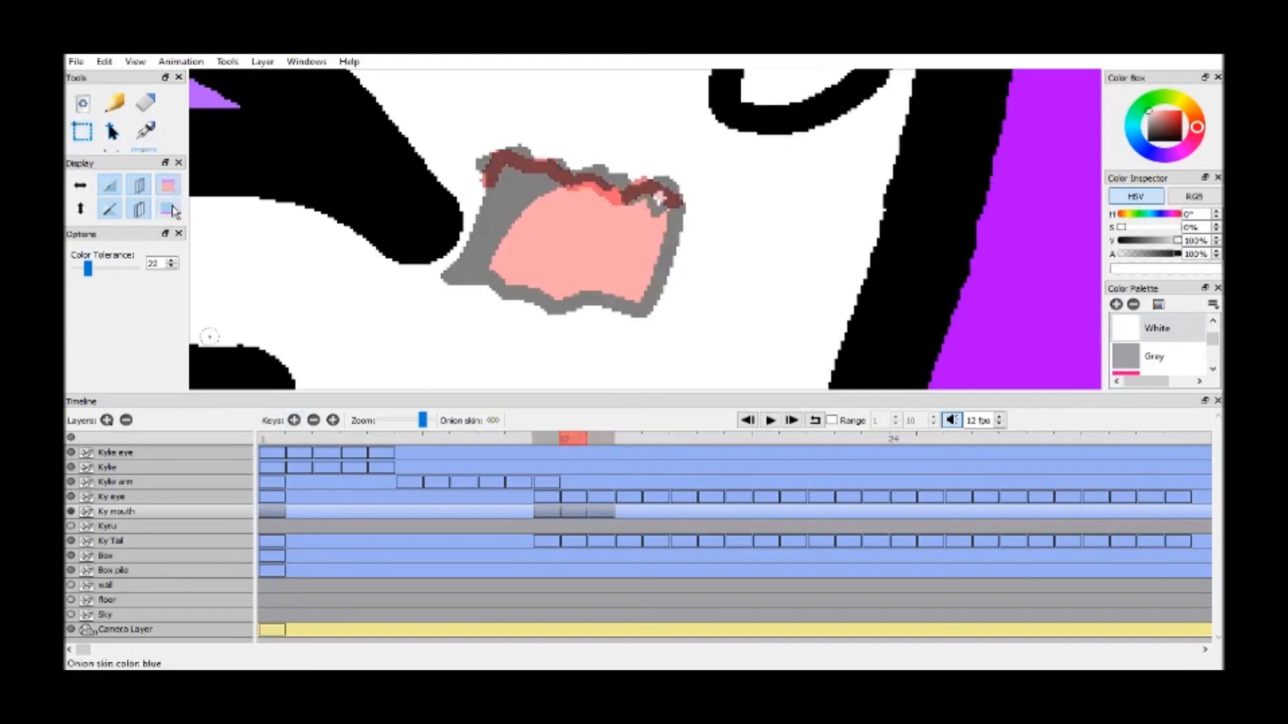
pyautogui.click(168, 208)
pyautogui.moveTo(121, 155); pyautogui.dragTo(120, 260)
pyautogui.click(166, 314)
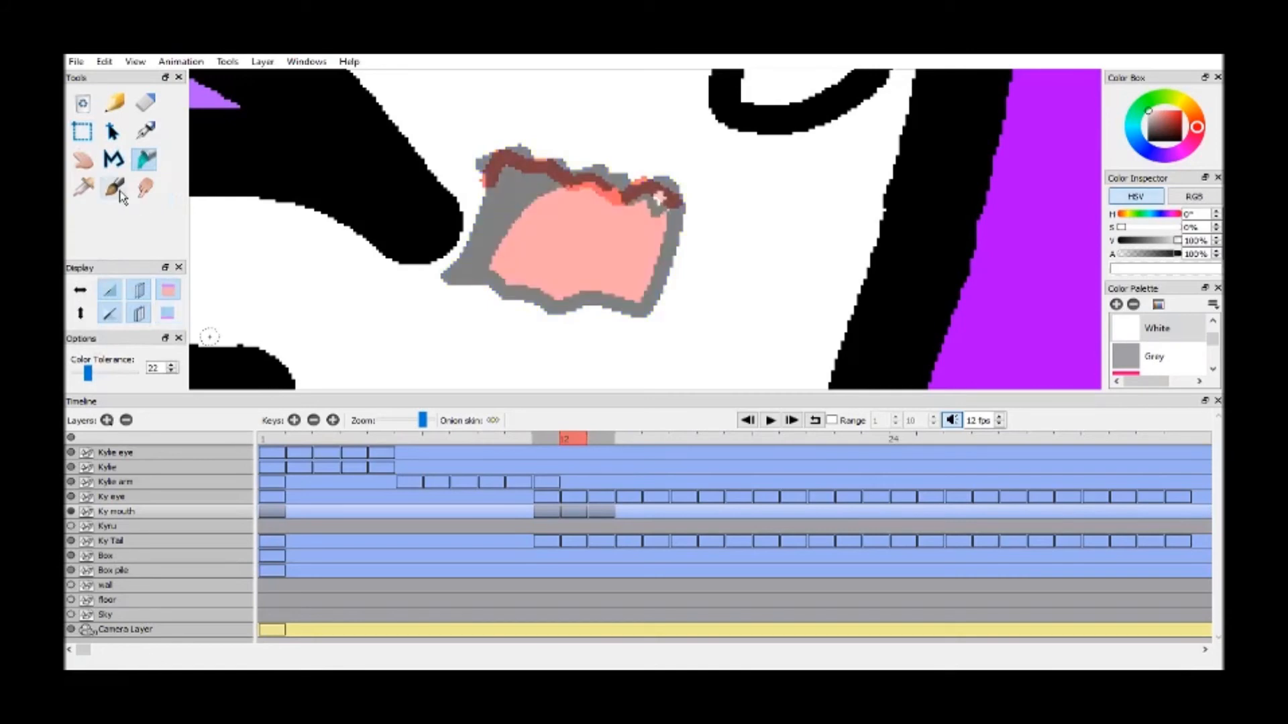
# Draw a half-open wavy mouth outline on frame 12 in Black with the Brush at size 5.00
pyautogui.click(117, 190)
pyautogui.click(172, 244)
pyautogui.click(172, 244)
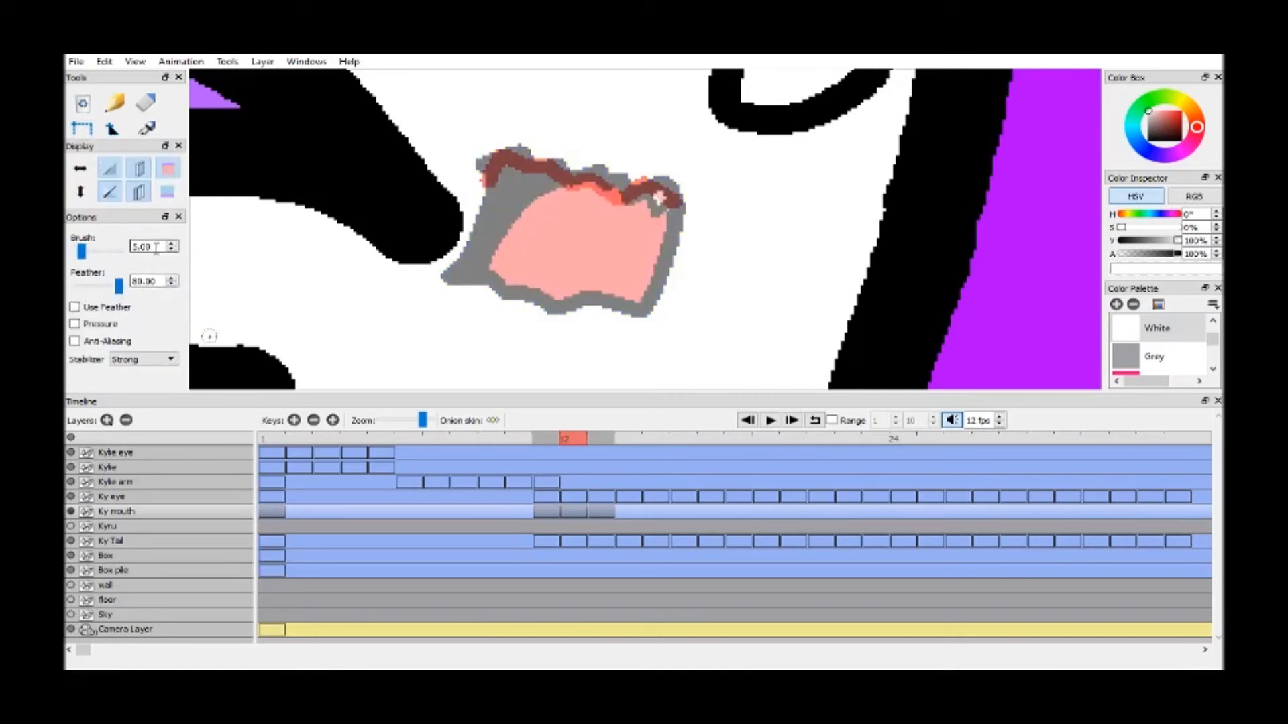
pyautogui.moveTo(1213, 339); pyautogui.dragTo(1212, 326)
pyautogui.click(1193, 328)
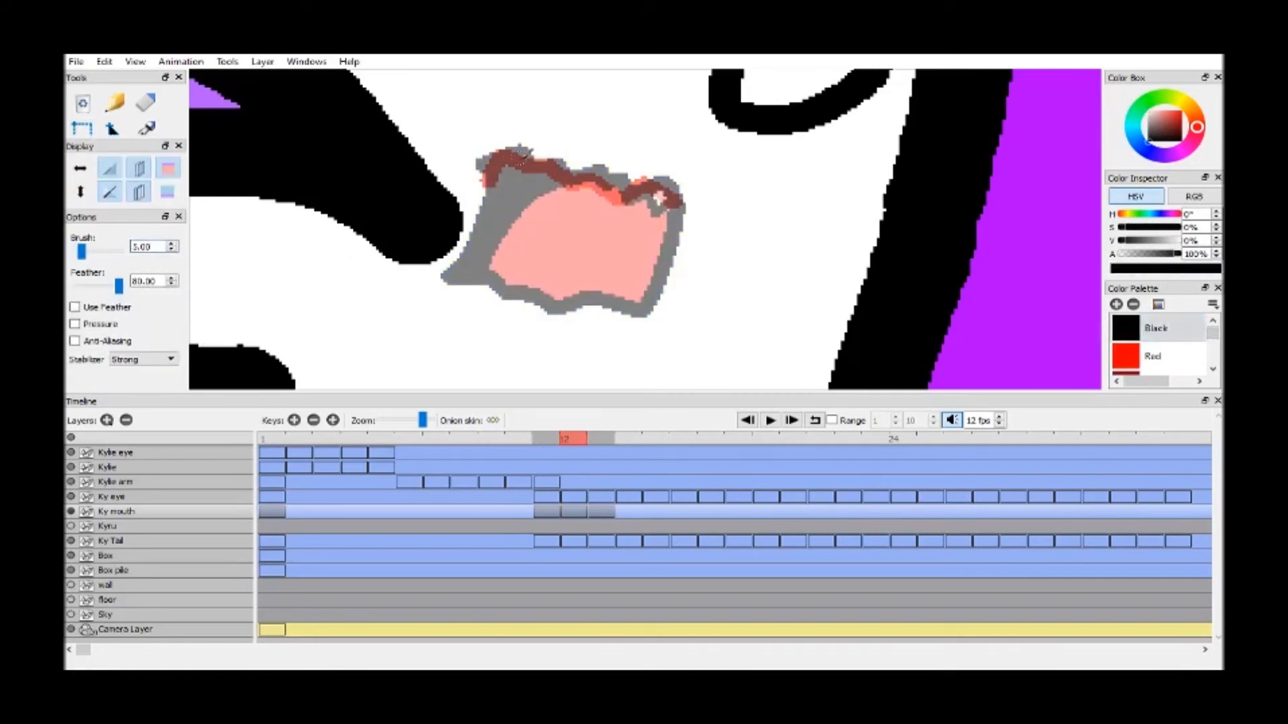
pyautogui.moveTo(481, 164)
pyautogui.mouseDown()
pyautogui.moveTo(520, 148)
pyautogui.moveTo(527, 168)
pyautogui.moveTo(682, 197)
pyautogui.moveTo(655, 256)
pyautogui.moveTo(616, 236)
pyautogui.moveTo(473, 227)
pyautogui.moveTo(496, 176)
pyautogui.mouseUp()
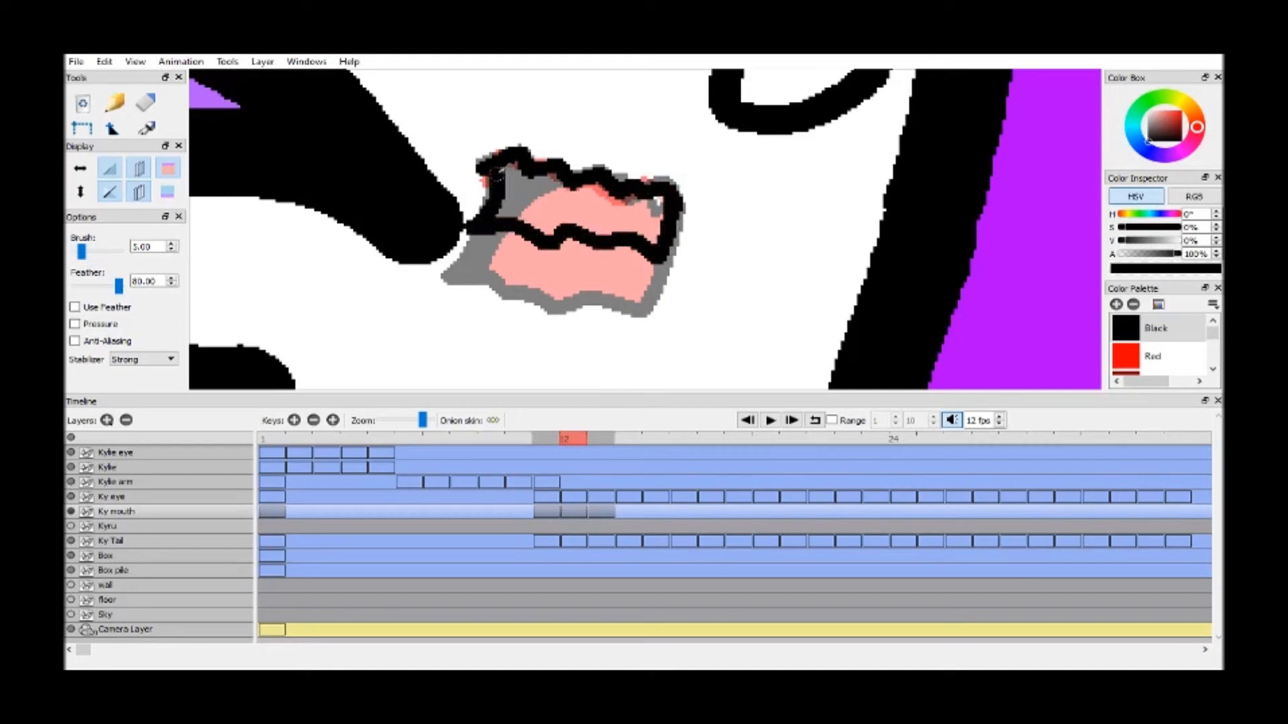
# Set the brush size to 3.00 and draw the small tooth detail and curved tongue line inside the frame 12 mouth
pyautogui.doubleClick(171, 250)
pyautogui.moveTo(649, 190); pyautogui.dragTo(657, 203)
pyautogui.moveTo(504, 217); pyautogui.dragTo(558, 177)
pyautogui.press('Return')
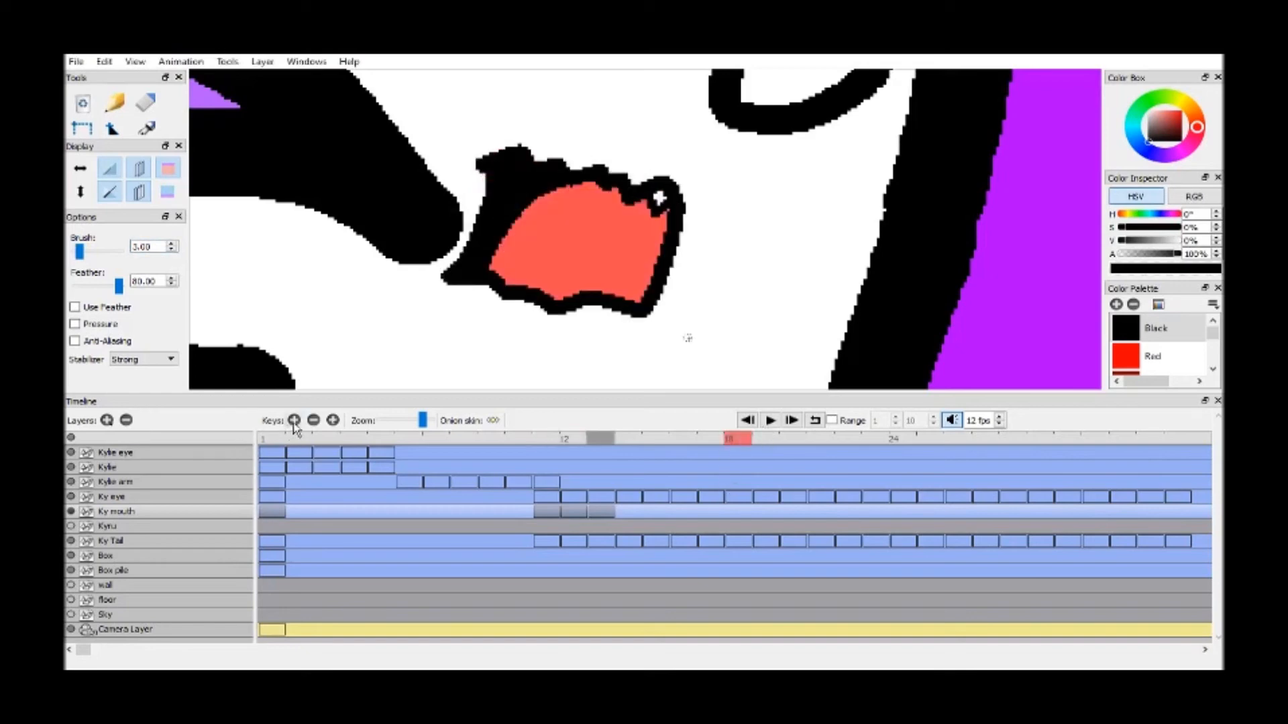
# Try a smile on new Ky mouth keyframes from frame 18, with brush size 10.00 and an open smile on frame 20
pyautogui.click(293, 421)
pyautogui.click(172, 244)
pyautogui.click(172, 244)
pyautogui.moveTo(524, 167)
pyautogui.mouseDown()
pyautogui.moveTo(563, 201)
pyautogui.moveTo(709, 182)
pyautogui.mouseUp()
pyautogui.click(333, 420)
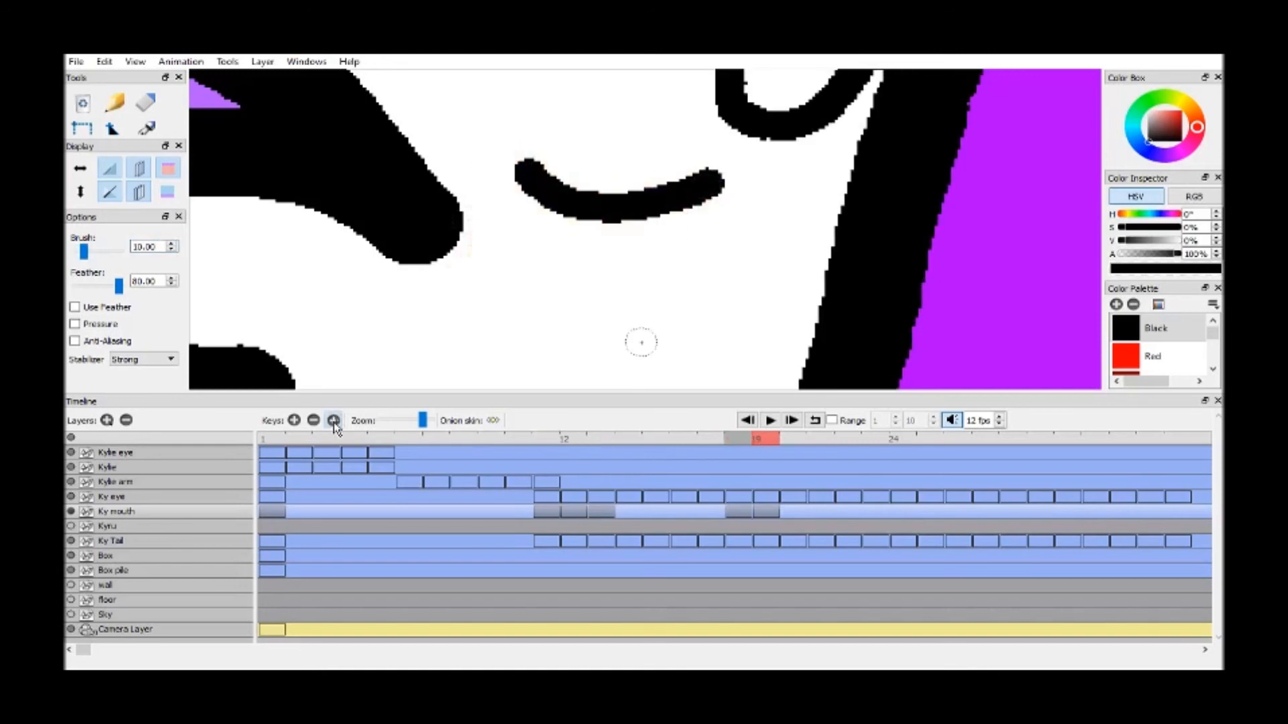
pyautogui.moveTo(530, 176)
pyautogui.mouseDown()
pyautogui.moveTo(617, 287)
pyautogui.moveTo(695, 238)
pyautogui.moveTo(715, 185)
pyautogui.mouseUp()
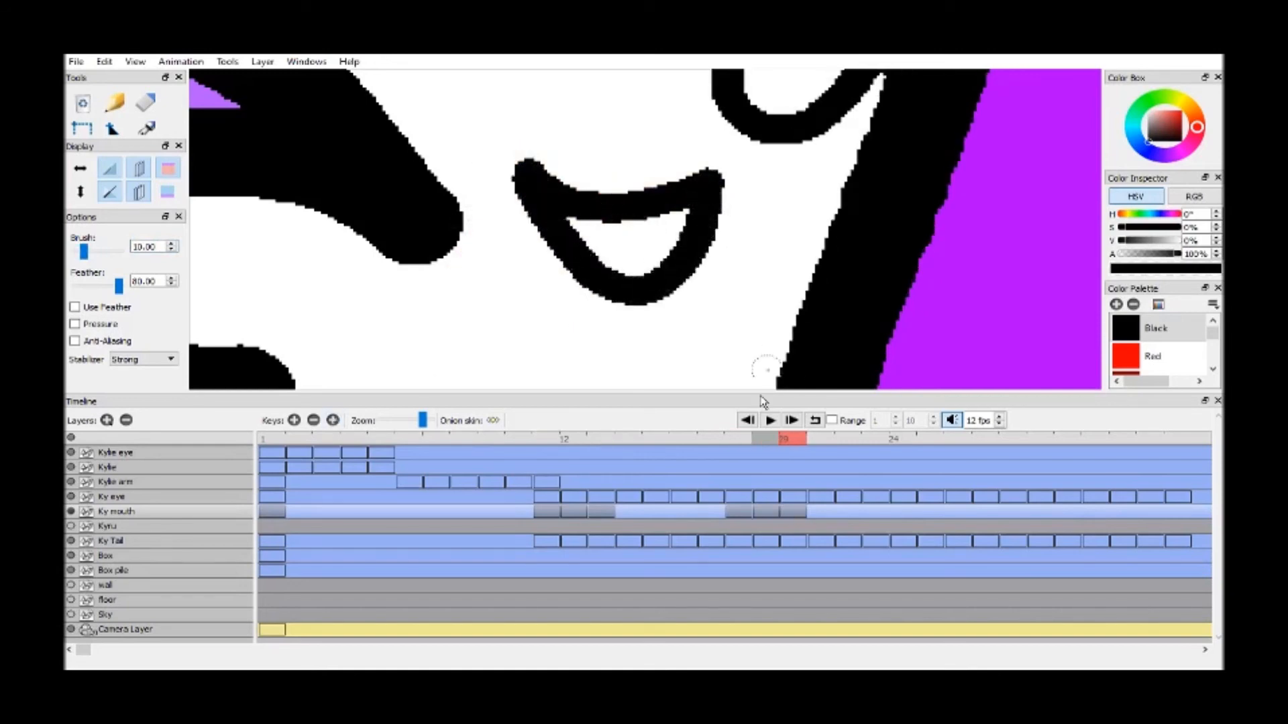
# Draw a slightly open in-between smile on frame 19 and compare it with frame 20
pyautogui.click(768, 442)
pyautogui.moveTo(533, 176)
pyautogui.mouseDown()
pyautogui.moveTo(582, 236)
pyautogui.moveTo(676, 225)
pyautogui.moveTo(691, 202)
pyautogui.mouseUp()
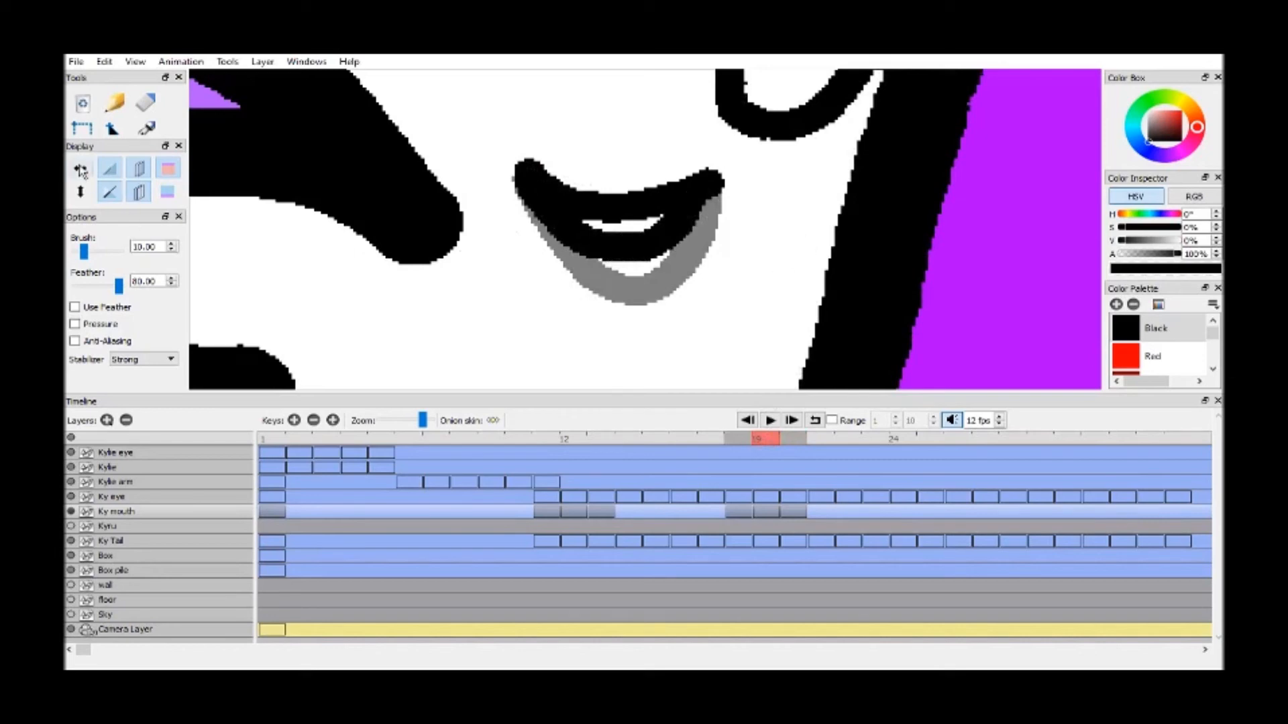
pyautogui.moveTo(104, 139); pyautogui.dragTo(104, 156)
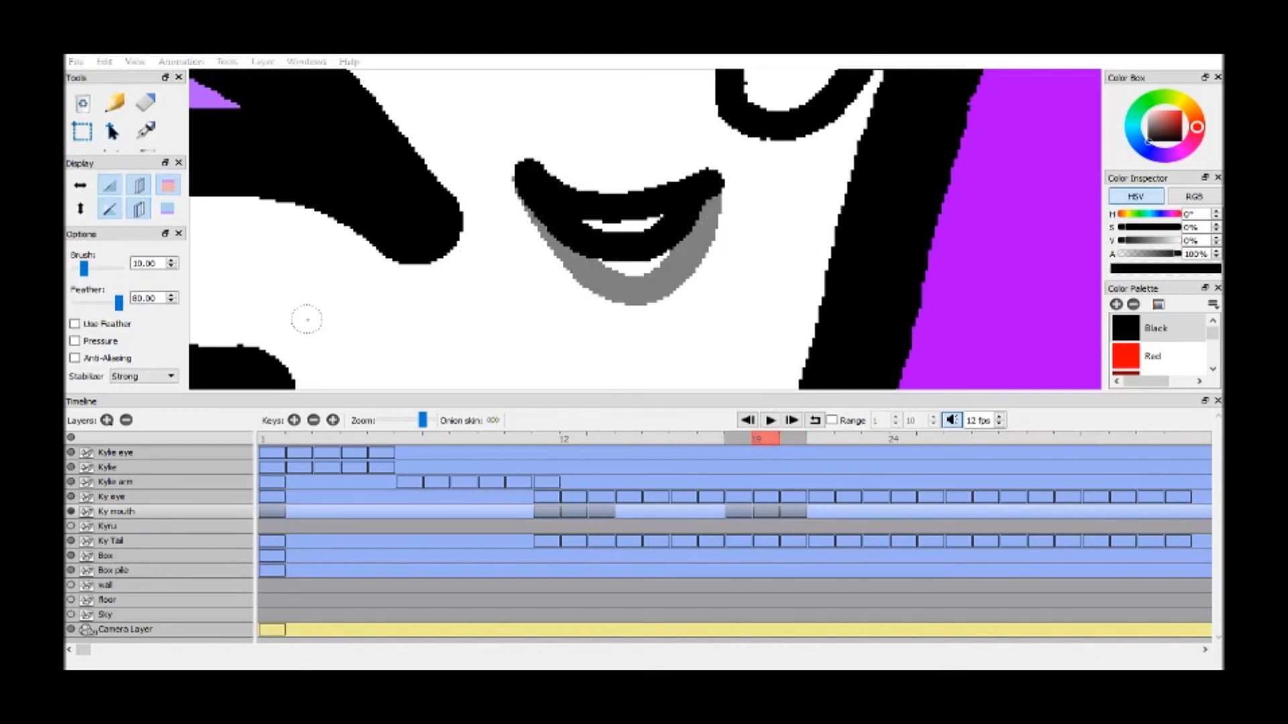
pyautogui.click(786, 440)
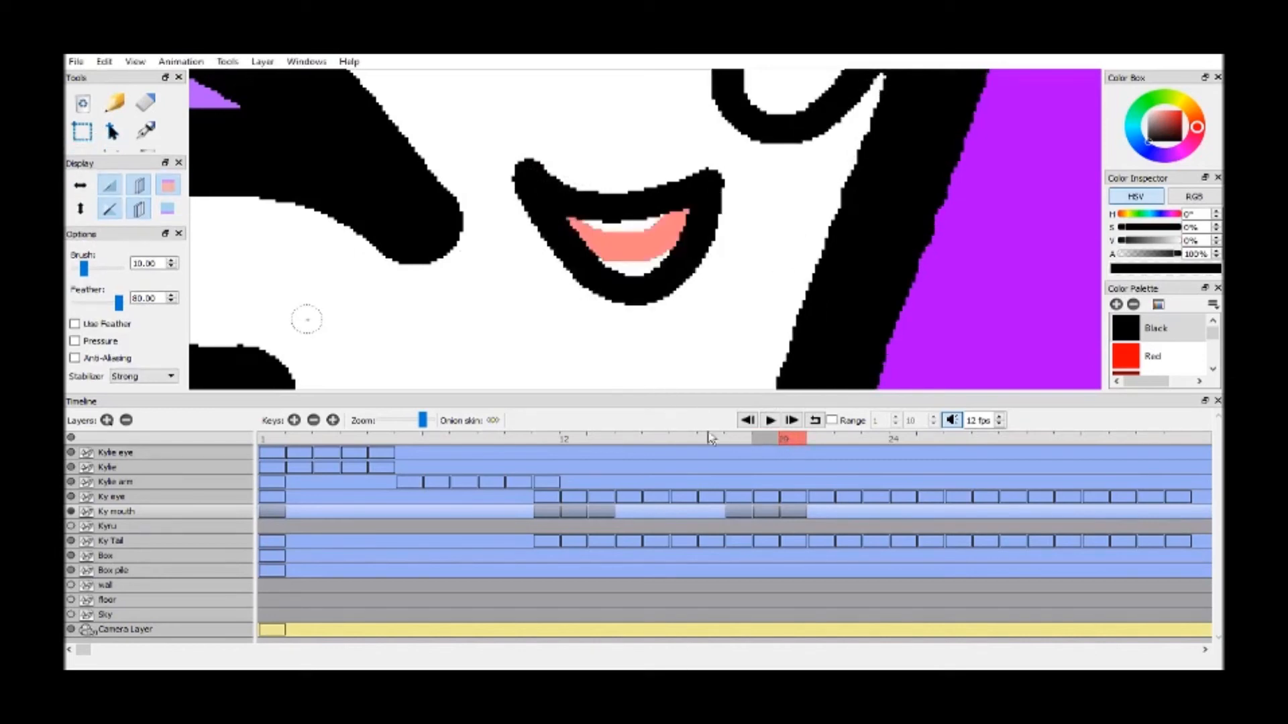
# Delete the three trial smile keyframes at frames 18 to 20 of the Ky mouth layer
pyautogui.click(314, 421)
pyautogui.click(314, 421)
pyautogui.click(314, 421)
# Go to frame 11 and show the Kyru layer again
pyautogui.click(541, 436)
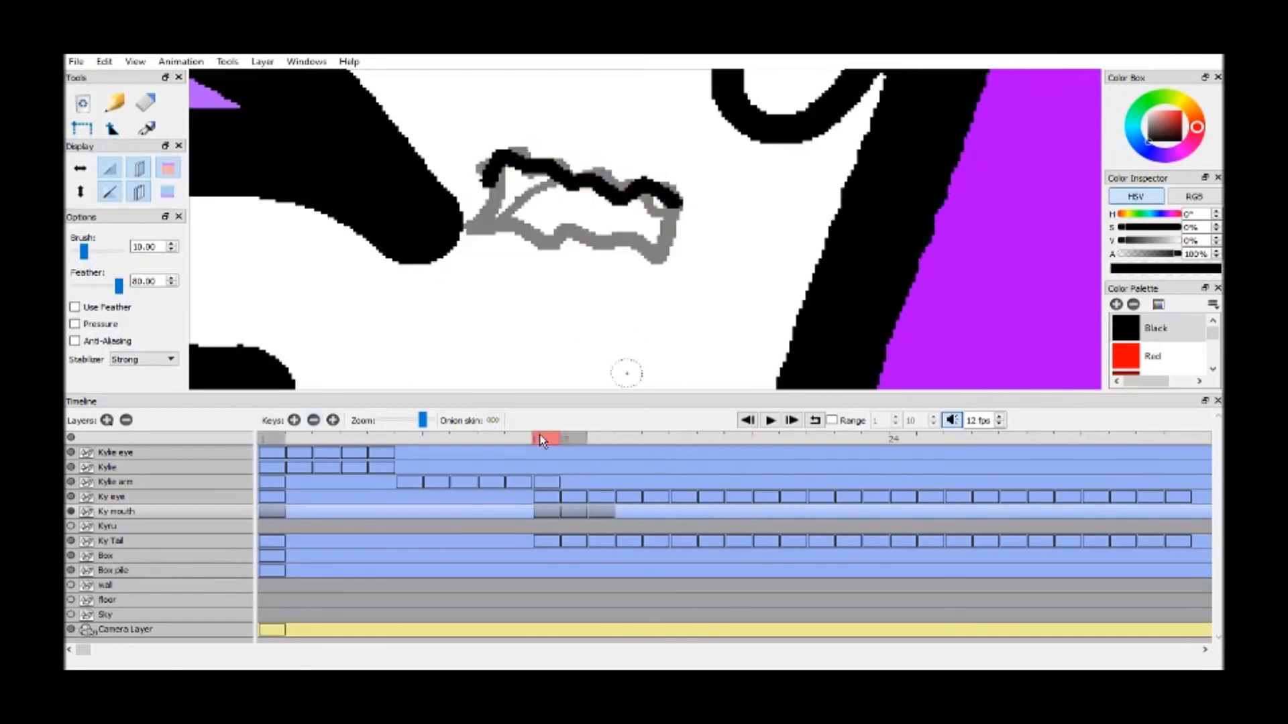
pyautogui.moveTo(122, 139); pyautogui.dragTo(104, 192)
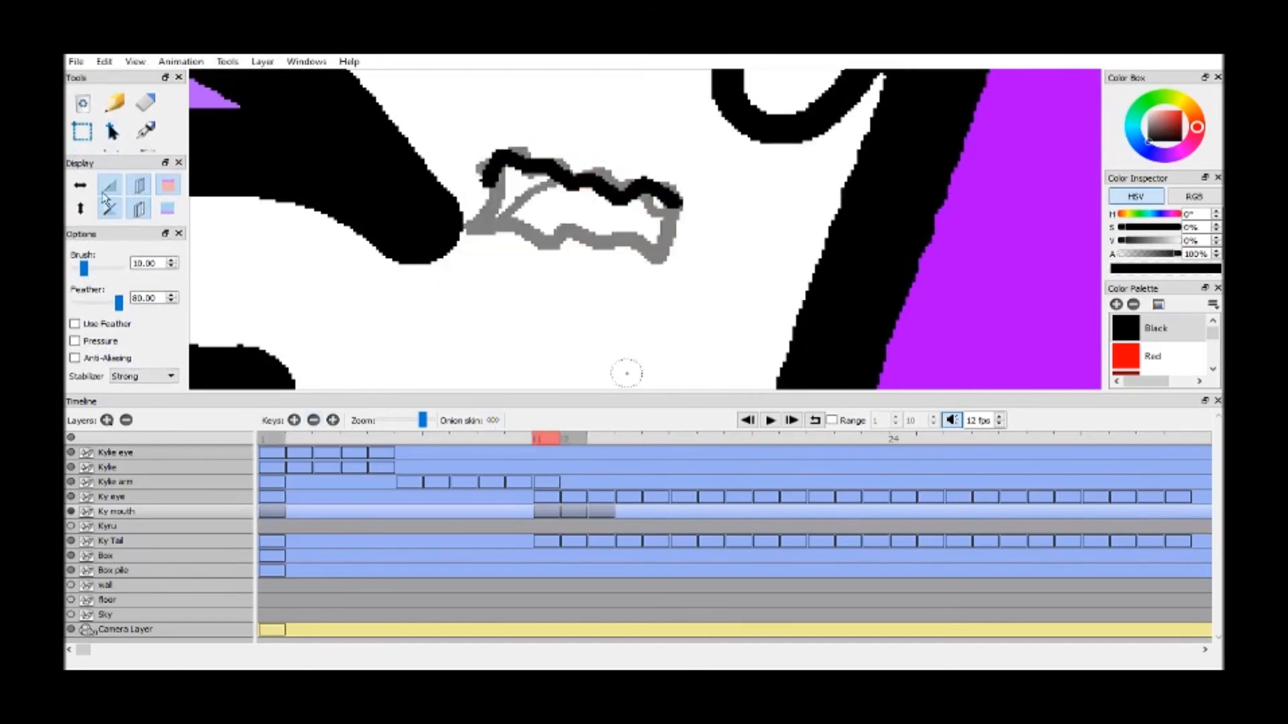
pyautogui.click(92, 152)
pyautogui.moveTo(186, 146); pyautogui.dragTo(122, 287)
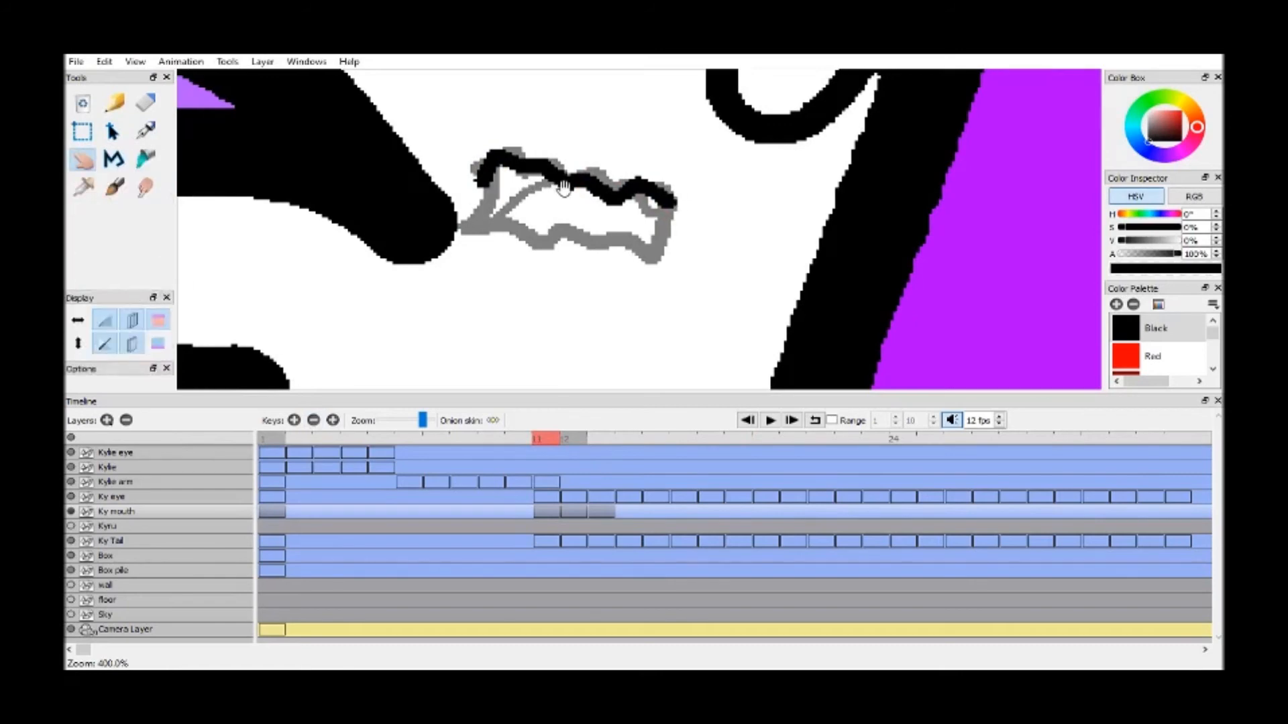
pyautogui.scroll(-4, 597, 249)
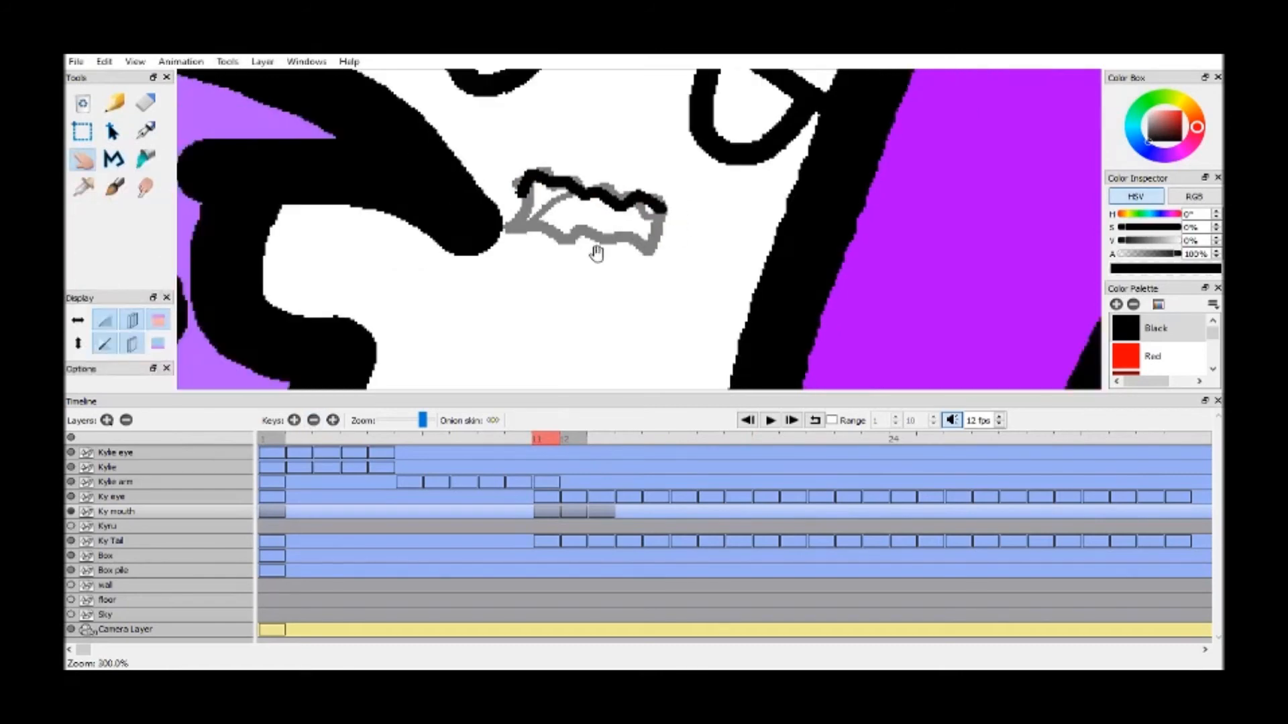
pyautogui.click(71, 526)
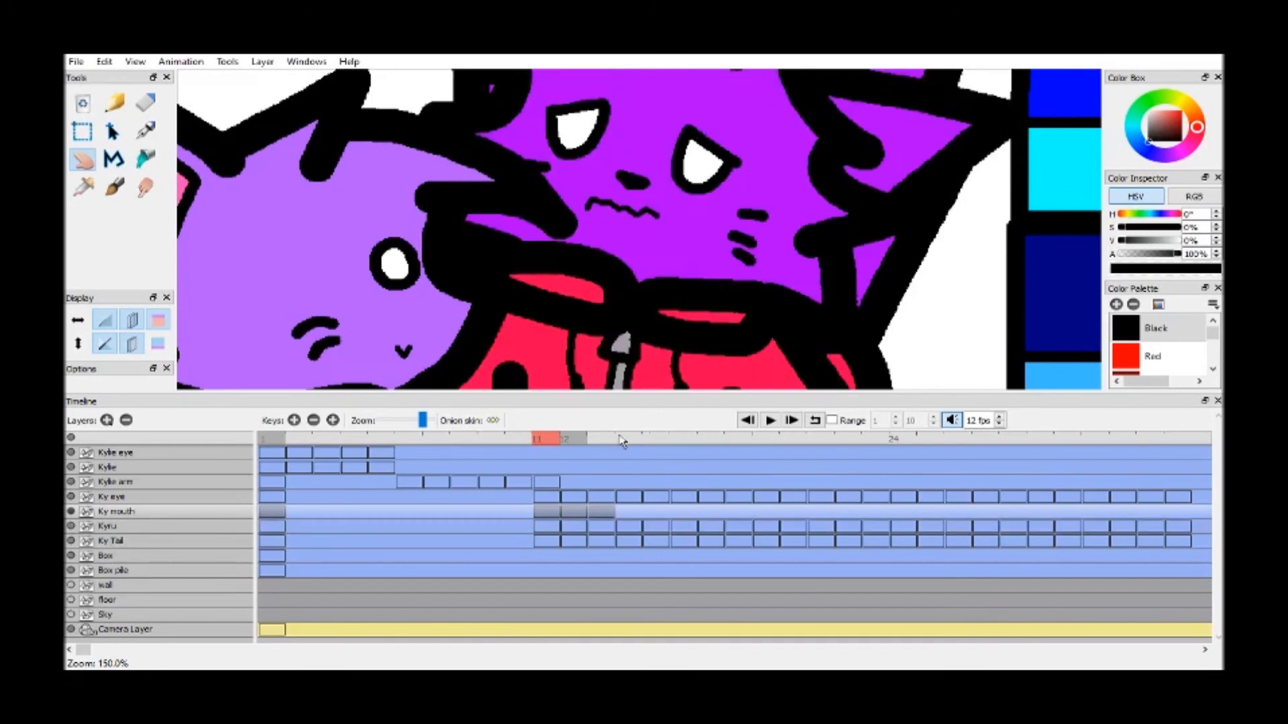
# Fill the area between the tongue line and the outline of the frame 12 mouth with Black
pyautogui.moveTo(570, 440); pyautogui.dragTo(593, 440)
pyautogui.click(569, 442)
pyautogui.scroll(3, 669, 204)
pyautogui.moveTo(707, 241); pyautogui.dragTo(741, 309)
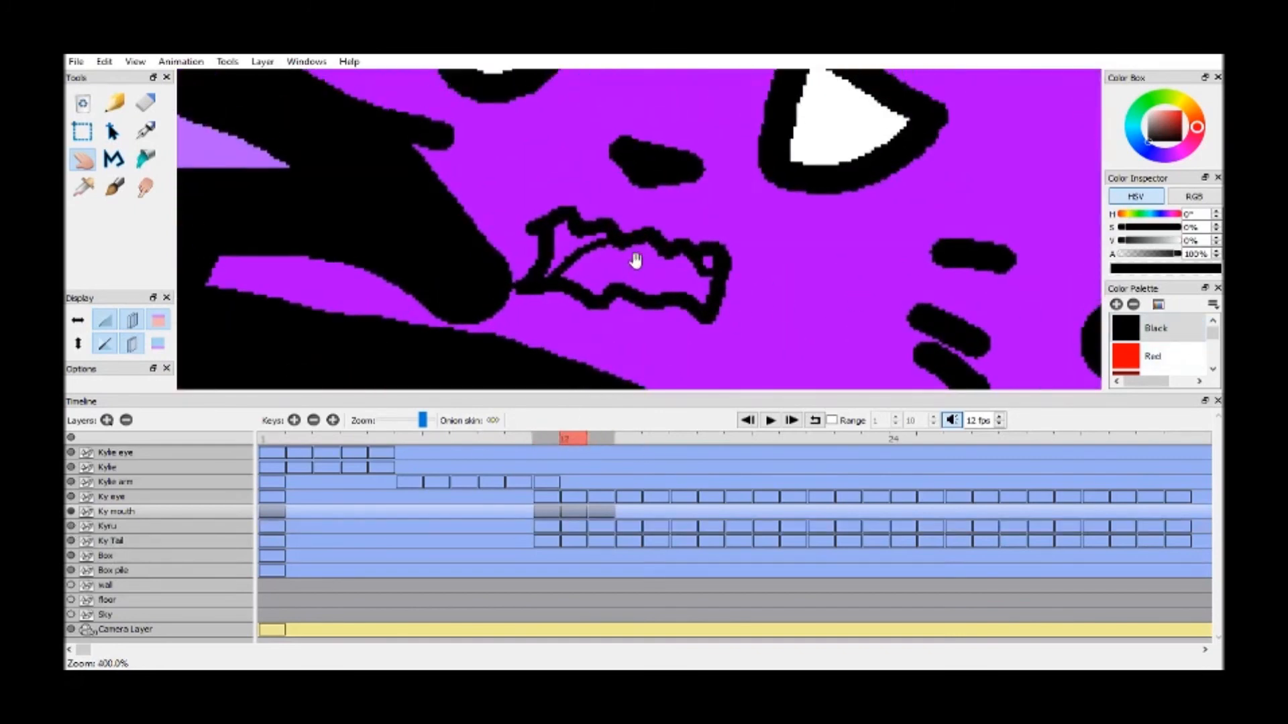
pyautogui.press('k')
pyautogui.click(578, 239)
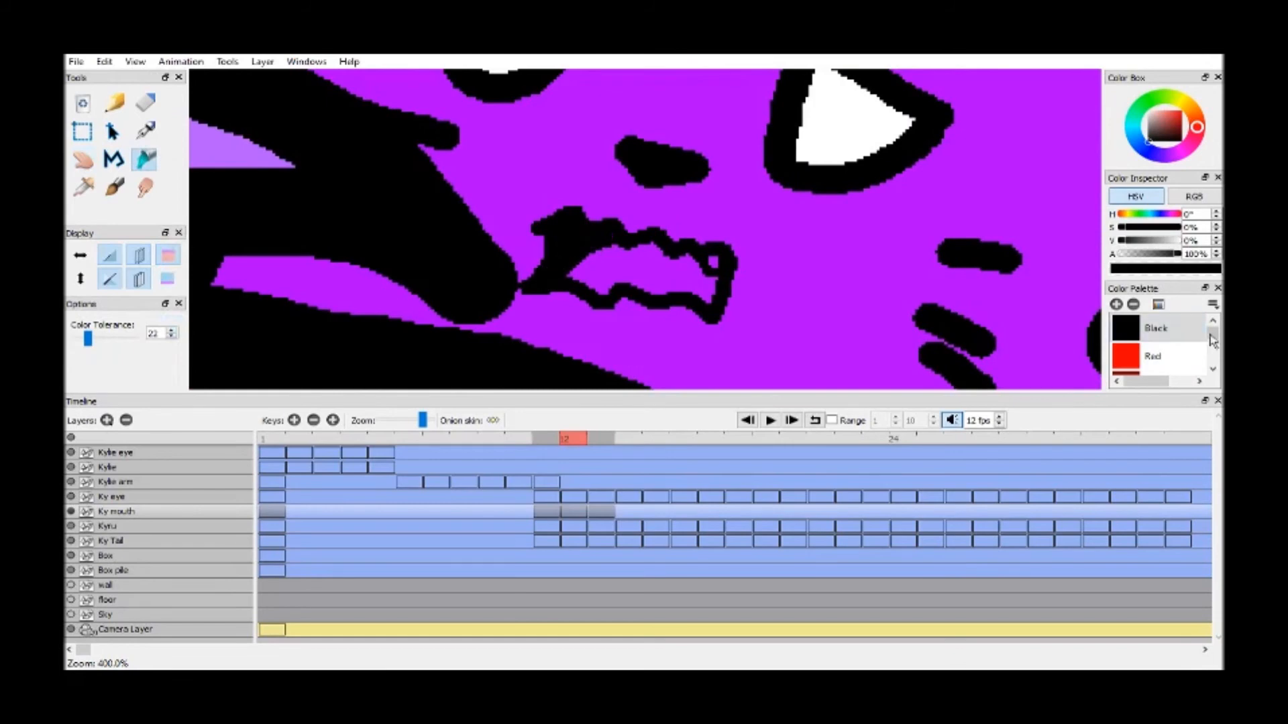
# Fill the tongue area of the frame 12 mouth with Strong Red
pyautogui.moveTo(1210, 340); pyautogui.dragTo(1214, 363)
pyautogui.click(1214, 324)
pyautogui.scroll(3, 1215, 328)
pyautogui.click(1167, 356)
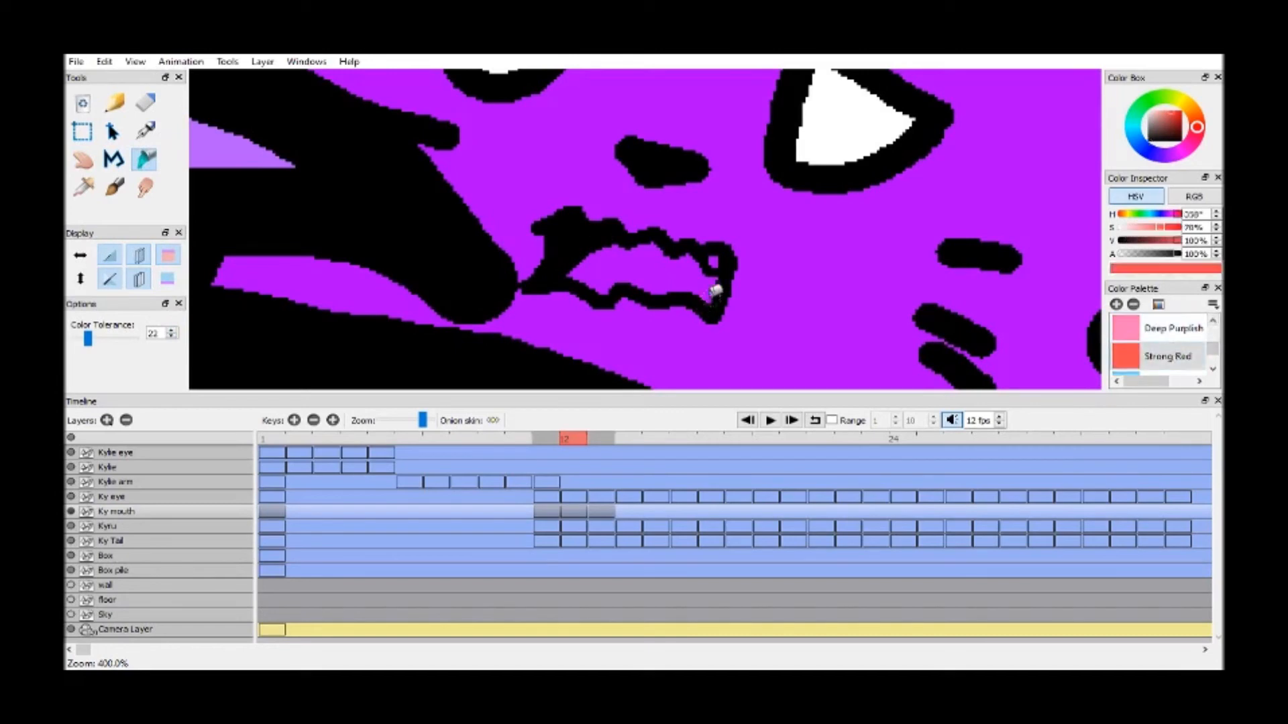
pyautogui.click(709, 299)
# Fill the small tooth area of the frame 12 mouth with White
pyautogui.click(1213, 324)
pyautogui.click(1213, 324)
pyautogui.click(1215, 324)
pyautogui.click(1215, 324)
pyautogui.click(1214, 323)
pyautogui.click(1214, 323)
pyautogui.click(1214, 323)
pyautogui.click(1215, 323)
pyautogui.click(1214, 323)
pyautogui.click(1214, 323)
pyautogui.click(1214, 323)
pyautogui.click(1155, 328)
pyautogui.click(714, 262)
# Play the animation with the whole scene in view and check the mouth drawings on frames 12 and 13
pyautogui.click(83, 159)
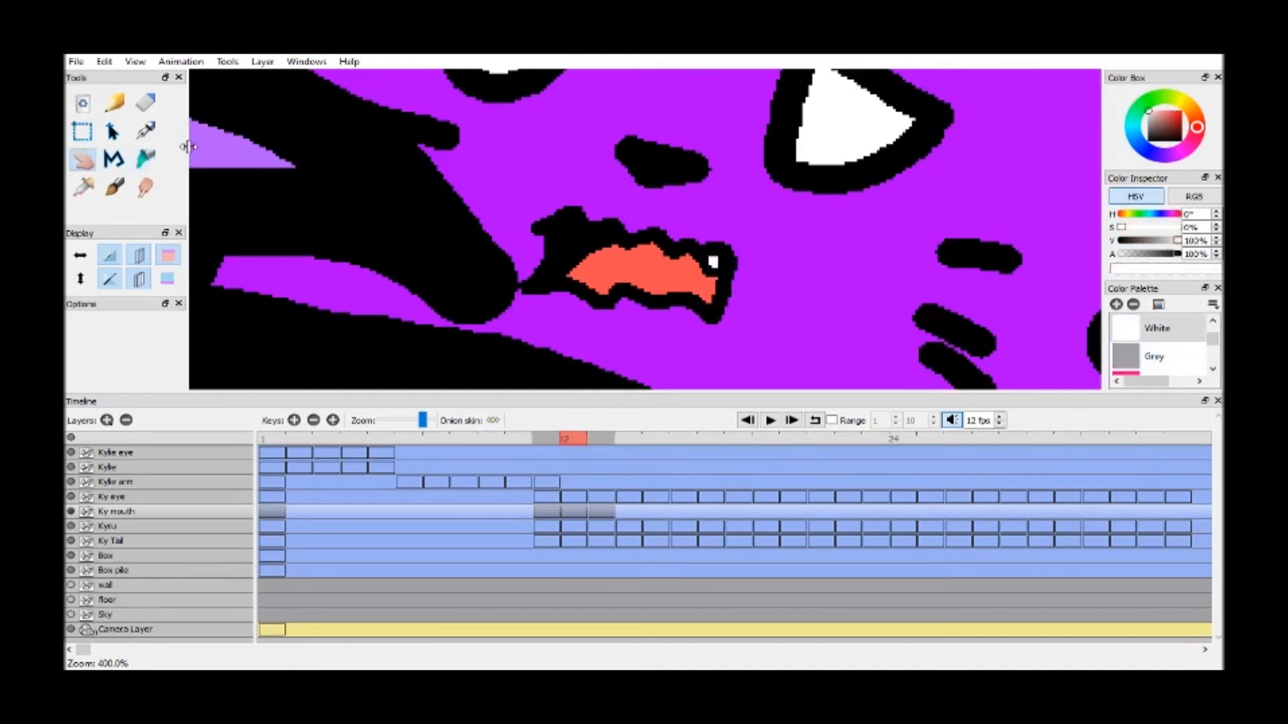
pyautogui.moveTo(189, 146); pyautogui.dragTo(177, 146)
pyautogui.scroll(-5, 758, 192)
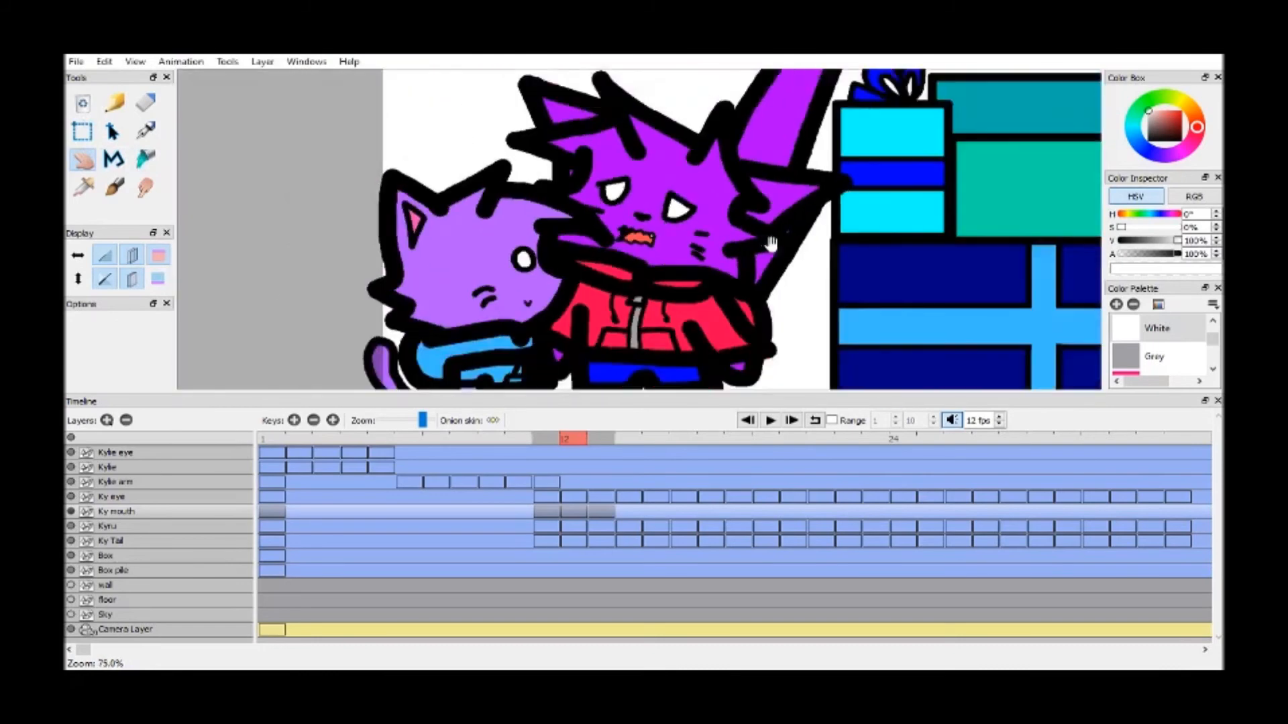
pyautogui.scroll(-1, 770, 242)
pyautogui.click(769, 419)
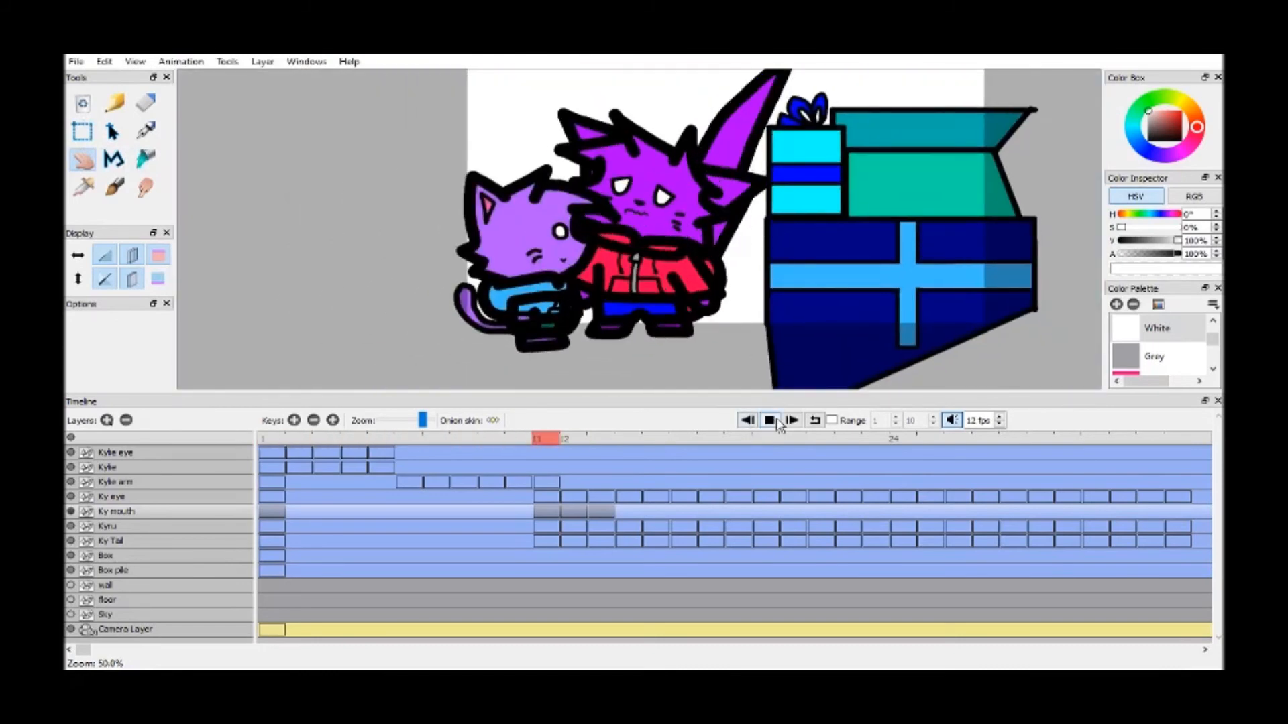
pyautogui.click(579, 441)
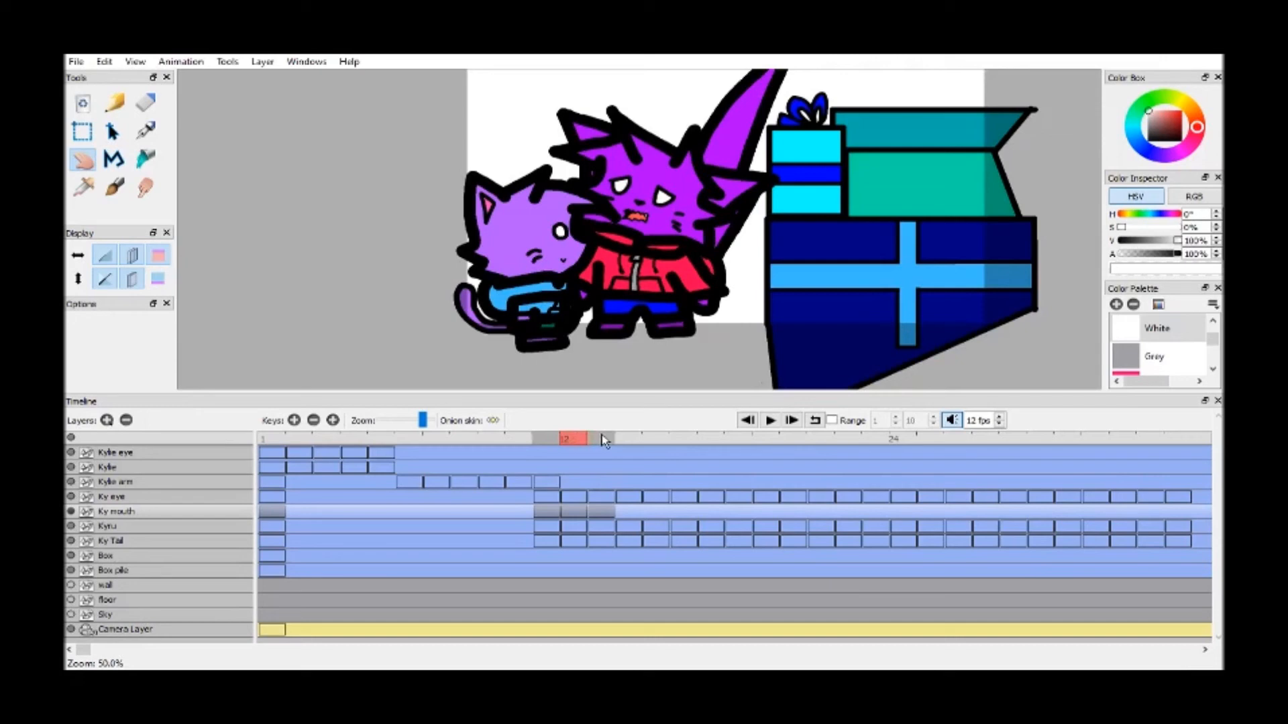
pyautogui.click(604, 440)
# Duplicate the Ky mouth drawings of frames 12, 13, 14 and 11 onto frames 14 to 17
pyautogui.click(577, 439)
pyautogui.press('F6')
pyautogui.click(603, 439)
pyautogui.press('F6')
pyautogui.click(635, 439)
pyautogui.press('F6')
pyautogui.click(547, 440)
pyautogui.press('F6')
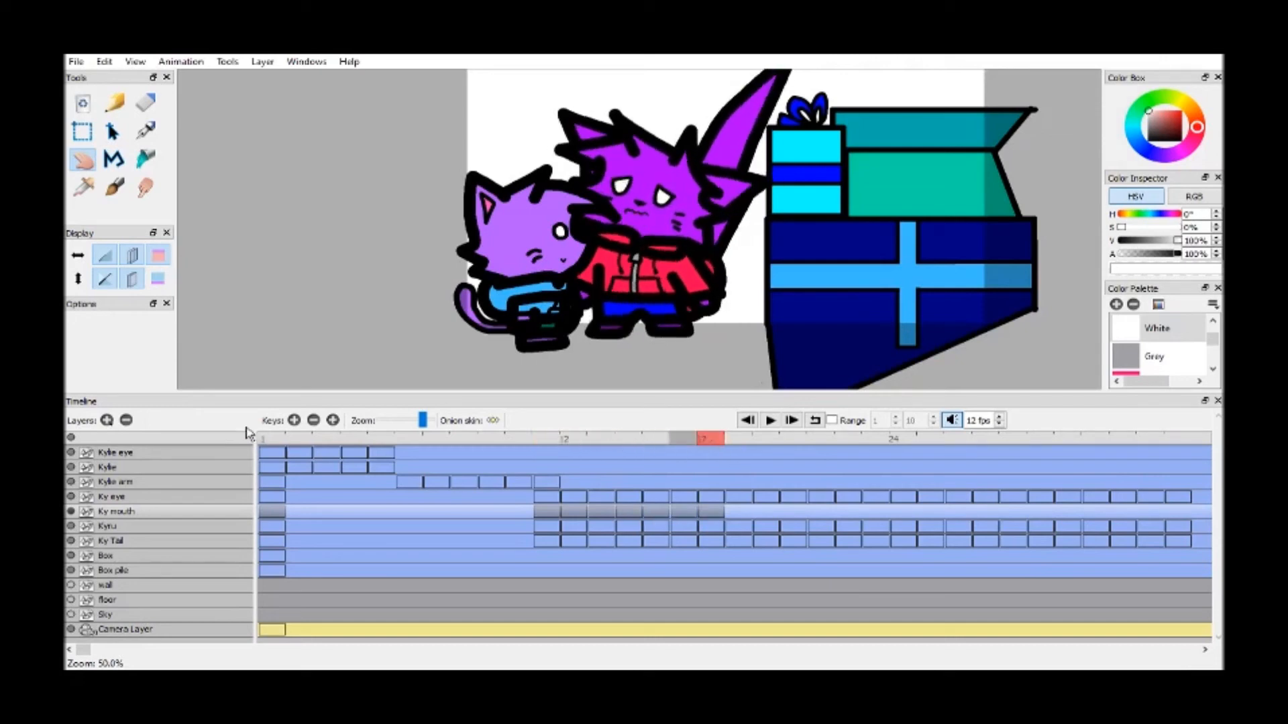
# Add an empty Ky mouth keyframe at frame 18 and hide the Kyru layer
pyautogui.click(665, 678)
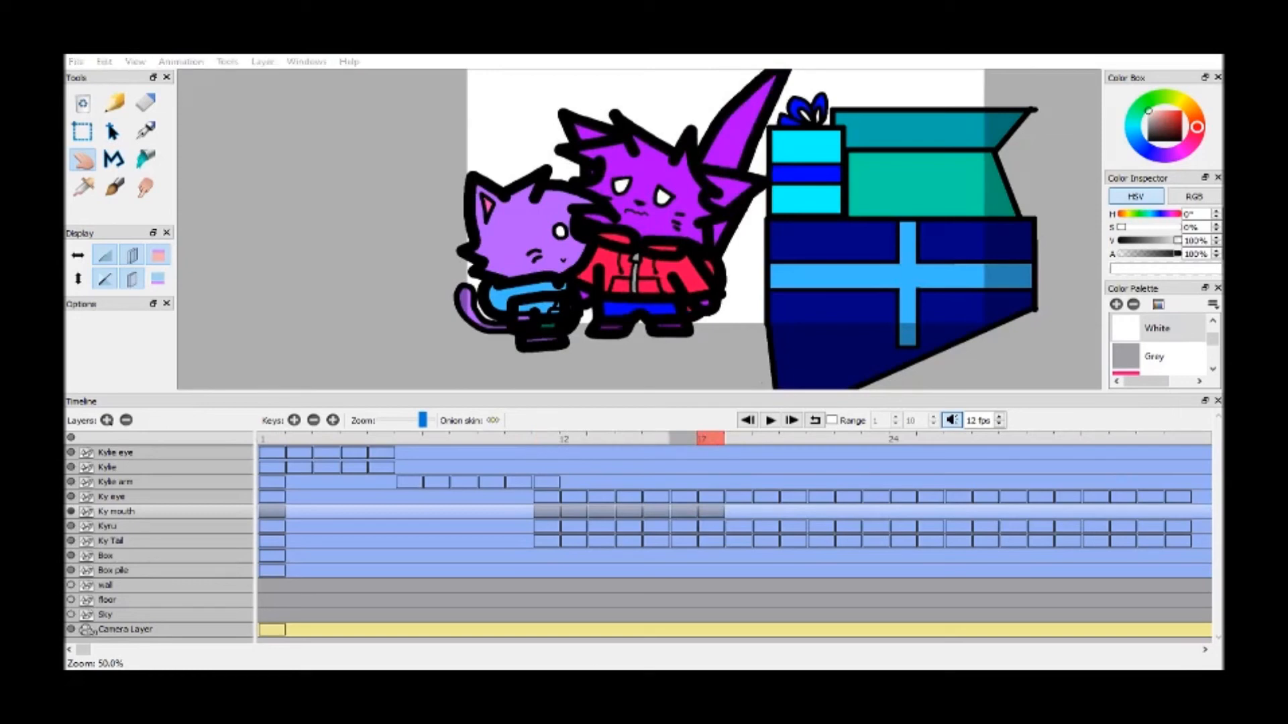
pyautogui.click(704, 494)
pyautogui.moveTo(711, 440); pyautogui.dragTo(716, 444)
pyautogui.click(71, 527)
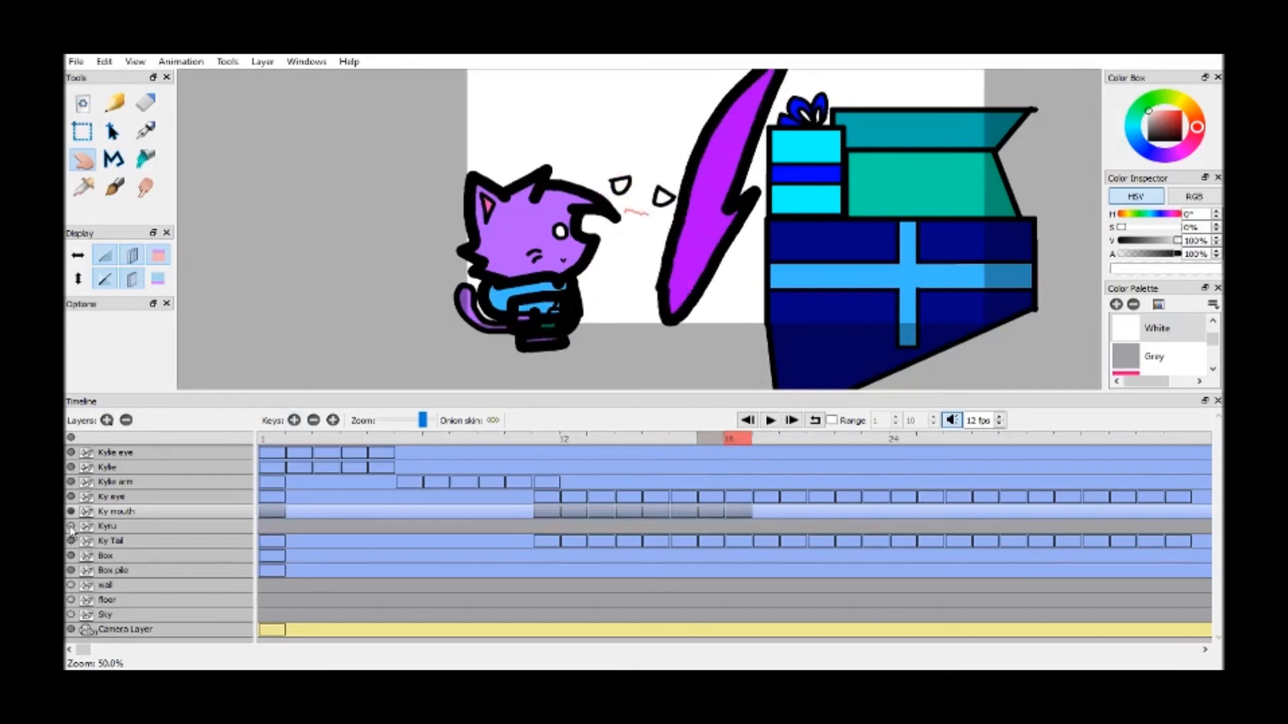
pyautogui.scroll(10, 593, 278)
pyautogui.scroll(-3, 1165, 335)
pyautogui.scroll(3, 1165, 335)
# Trace the closed wavy mouth line on frame 18 in Black with the Brush at size 5.00
pyautogui.click(1165, 329)
pyautogui.click(114, 187)
pyautogui.click(159, 250)
pyautogui.click(159, 251)
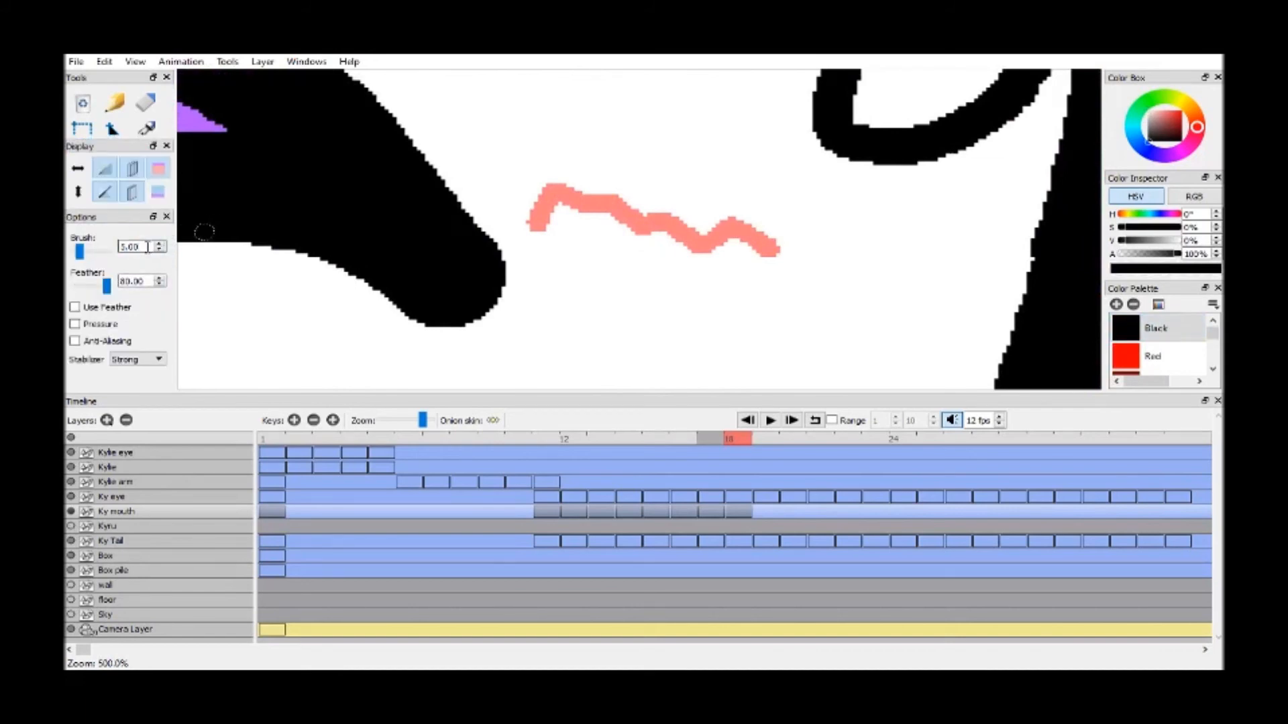
pyautogui.moveTo(526, 225)
pyautogui.mouseDown()
pyautogui.moveTo(575, 190)
pyautogui.moveTo(640, 223)
pyautogui.moveTo(675, 219)
pyautogui.moveTo(695, 239)
pyautogui.moveTo(735, 225)
pyautogui.moveTo(777, 250)
pyautogui.mouseUp()
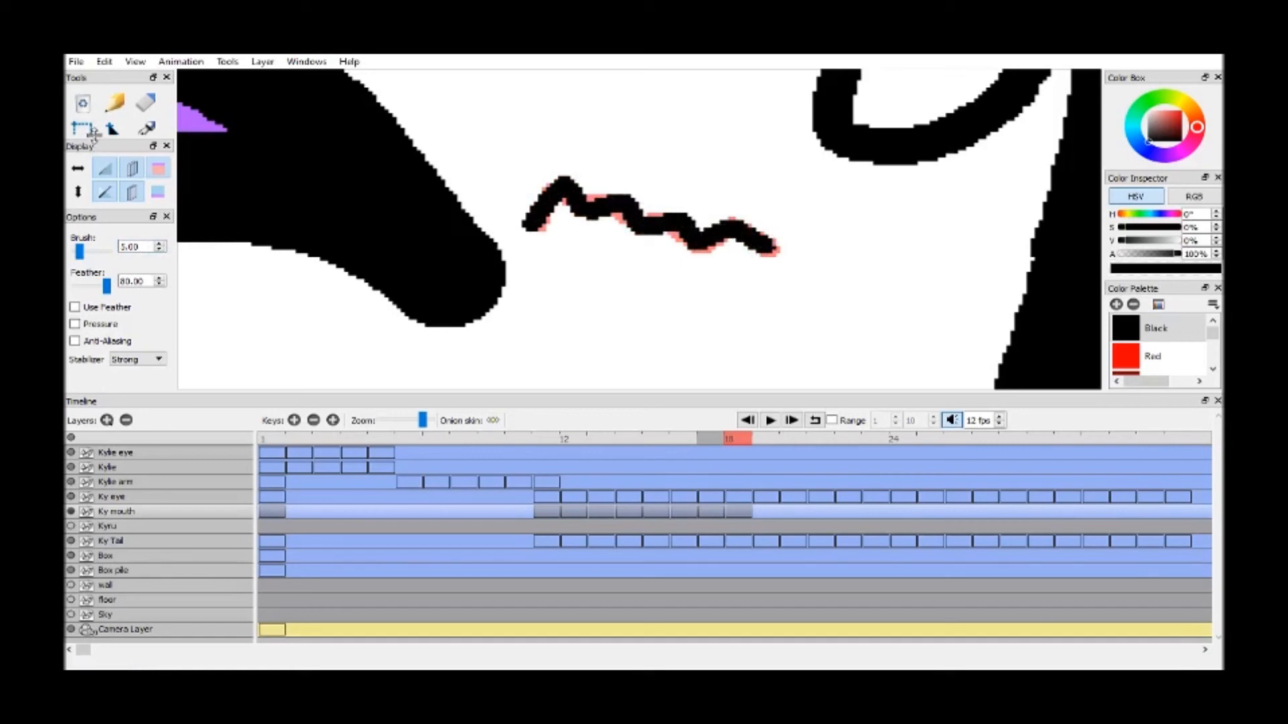
# Duplicate the frame 17 mouth drawing onto frame 19 and show the Kyru layer again
pyautogui.moveTo(93, 138); pyautogui.dragTo(85, 160)
pyautogui.click(83, 151)
pyautogui.scroll(-4, 782, 230)
pyautogui.moveTo(782, 230); pyautogui.dragTo(766, 234)
pyautogui.click(714, 440)
pyautogui.press('F6')
pyautogui.click(742, 441)
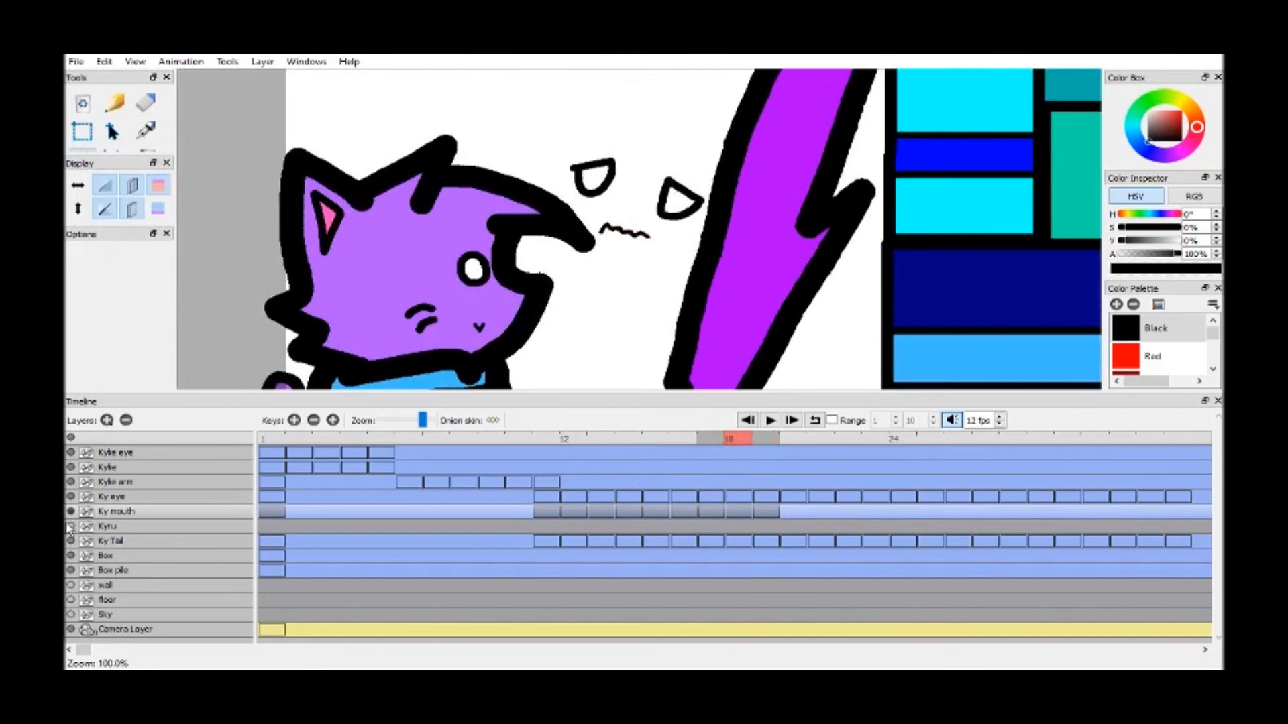
pyautogui.click(70, 526)
# Duplicate the half-open mouth of frame 16 onto frame 20 and the open mouth of frame 15 onto frame 21
pyautogui.click(714, 440)
pyautogui.click(674, 442)
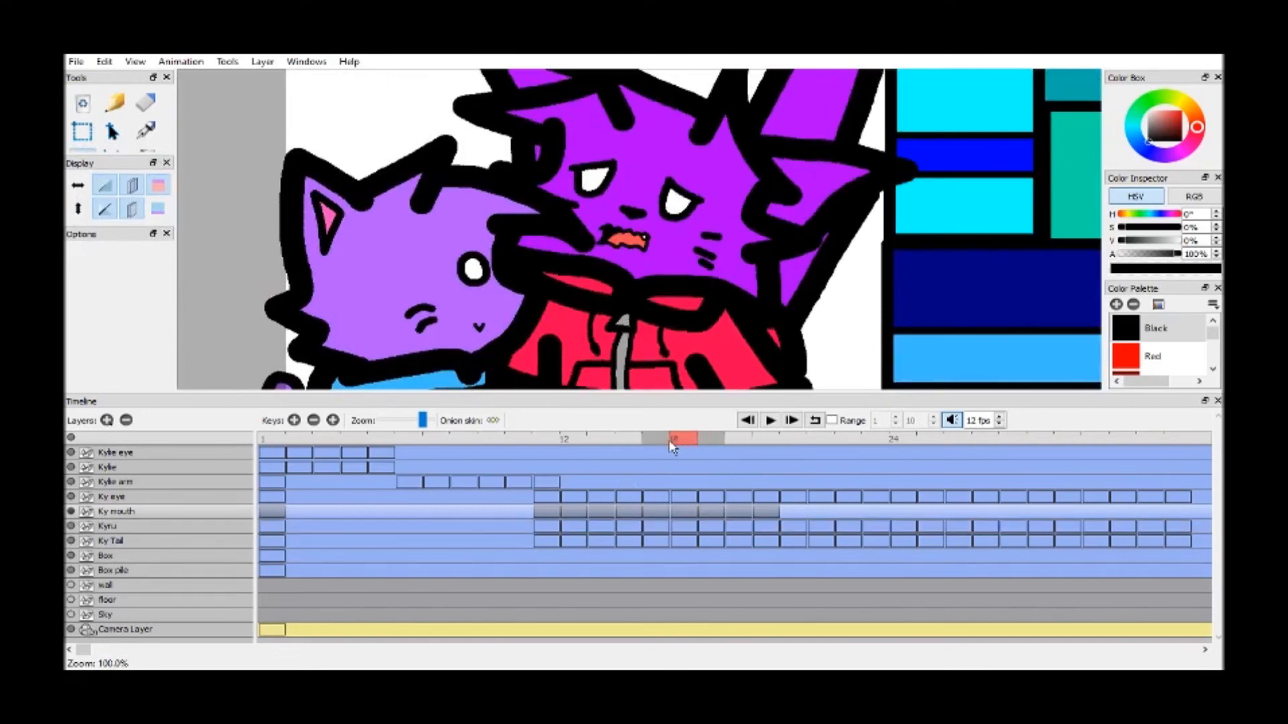
pyautogui.press('F6')
pyautogui.click(659, 442)
pyautogui.press('F6')
# Duplicate the Ky mouth drawings of frames 20, 21 and 22 onto frames 22, 23 and 24
pyautogui.click(802, 440)
pyautogui.press('F6')
pyautogui.click(822, 440)
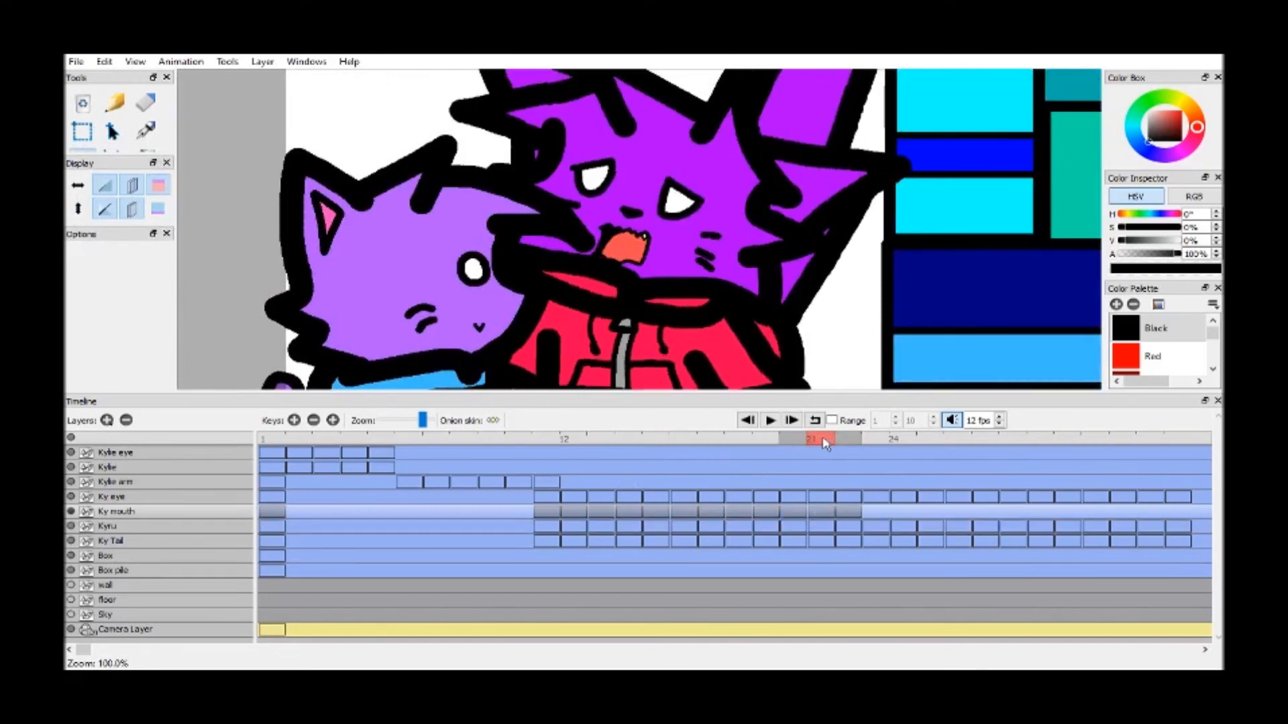
pyautogui.press('F6')
pyautogui.click(848, 441)
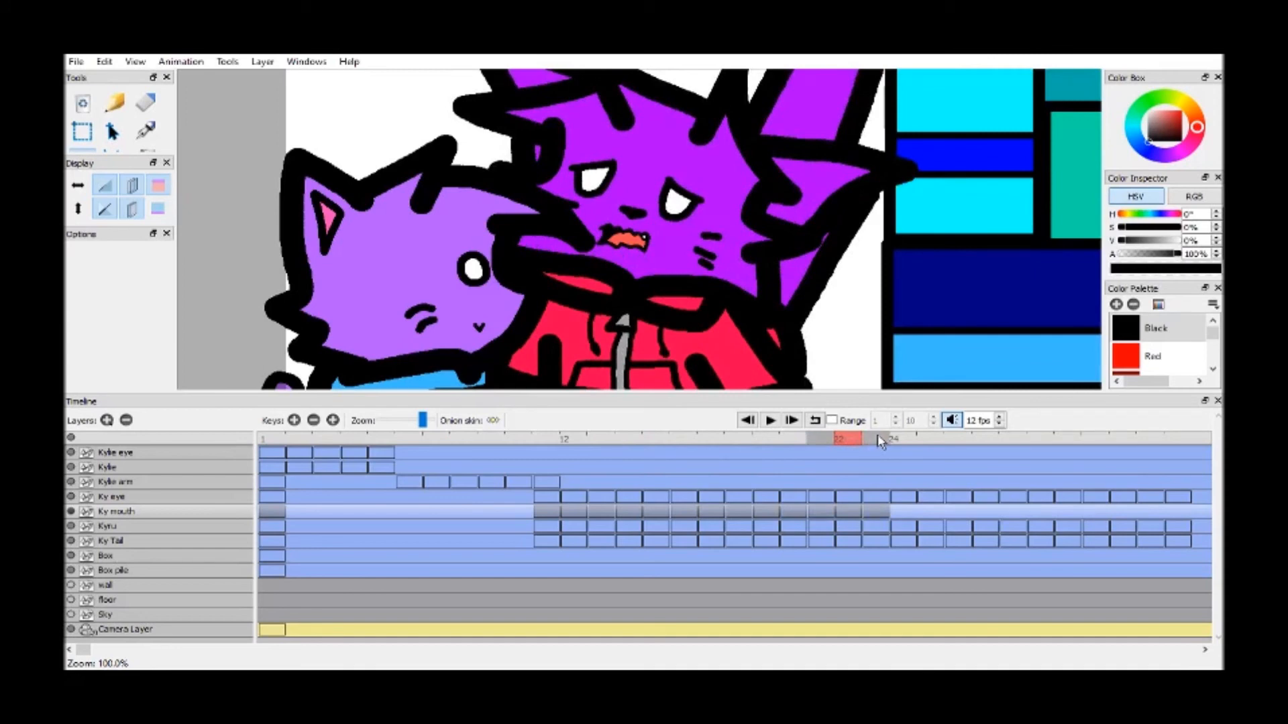
pyautogui.click(878, 440)
pyautogui.press('Left')
pyautogui.press('F6')
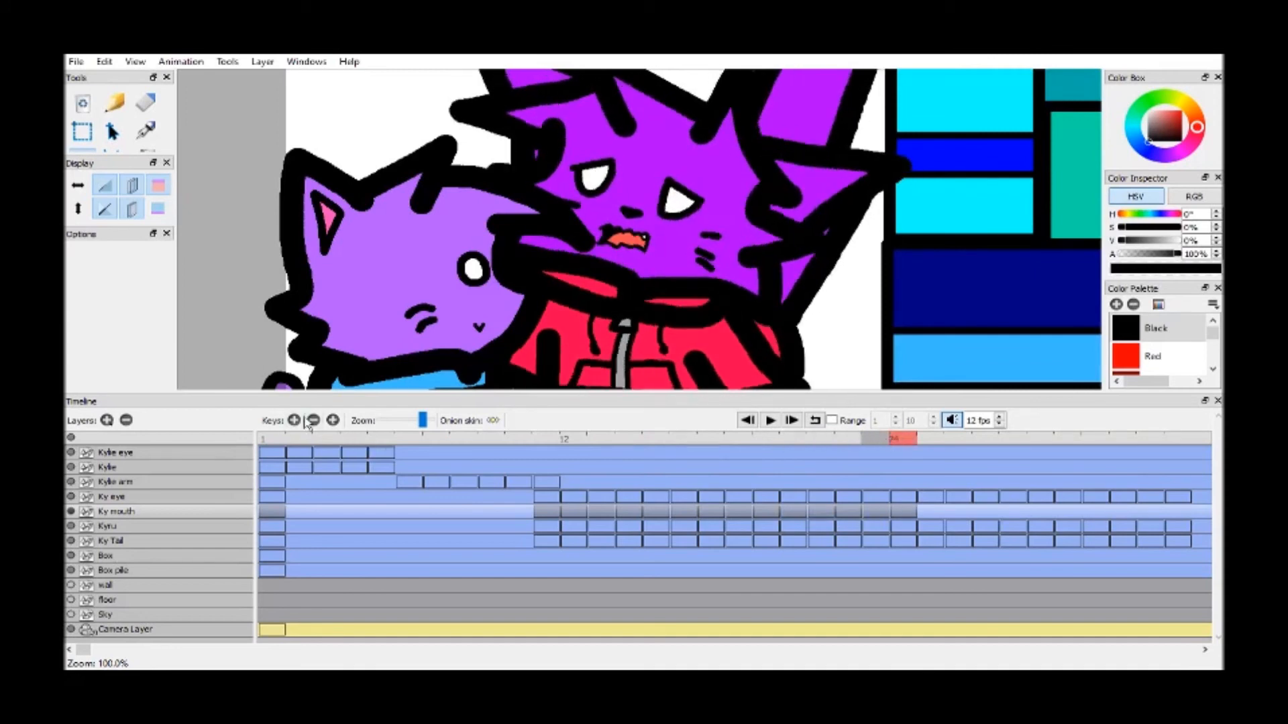
# Duplicate the frame 23 mouth onto frame 25, add an empty Ky mouth drawing on frame 26, and hide the Kyru layer
pyautogui.click(871, 442)
pyautogui.click(331, 421)
pyautogui.click(295, 419)
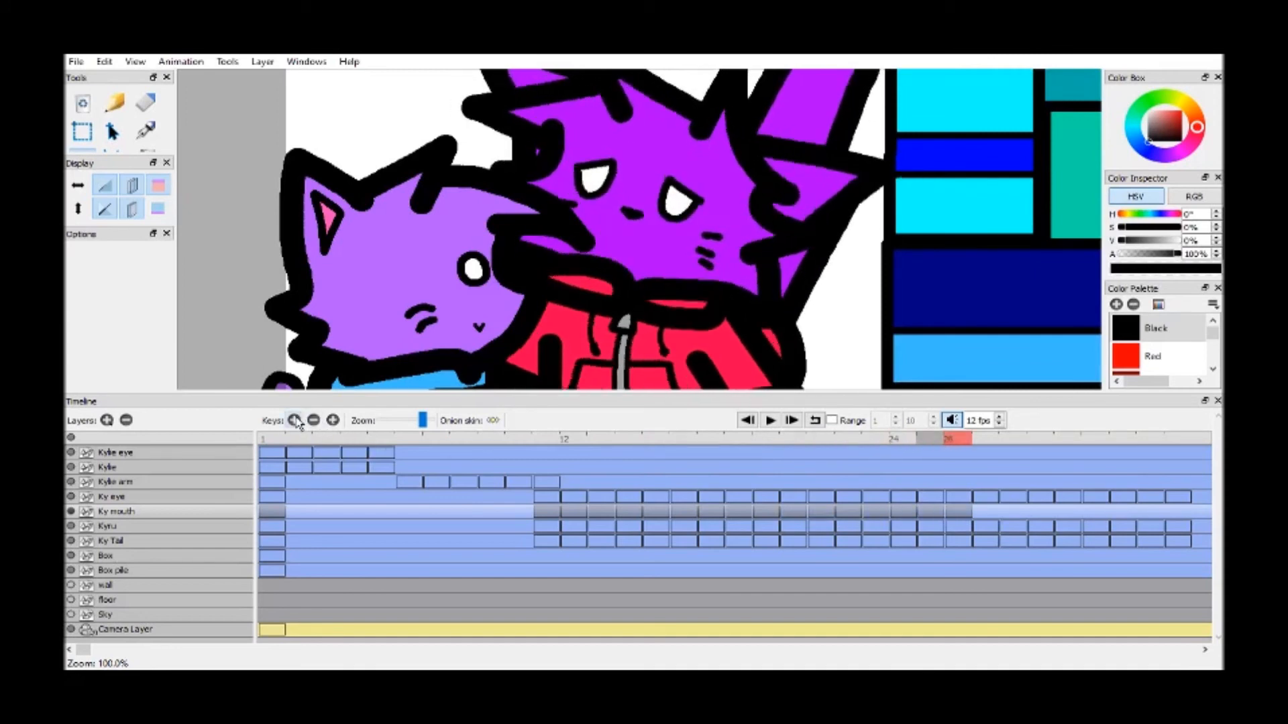
pyautogui.click(70, 511)
pyautogui.click(71, 526)
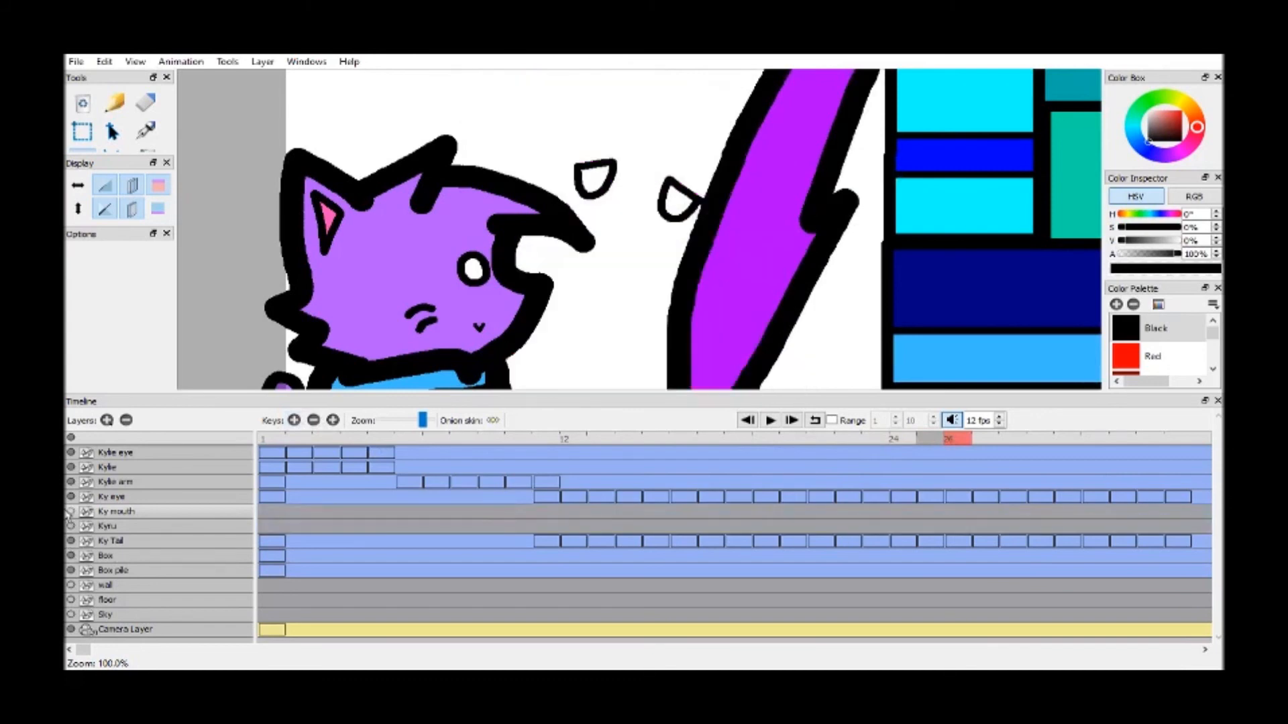
pyautogui.click(70, 511)
# Trace the half-open mouth outline, its small fang and the inner mouth curve on frame 26 in Black with the Brush
pyautogui.hotkey('ctrl', '=')
pyautogui.hotkey('ctrl', '=')
pyautogui.hotkey('ctrl', '=')
pyautogui.moveTo(119, 154)
pyautogui.mouseDown()
pyautogui.moveTo(119, 252)
pyautogui.moveTo(120, 138)
pyautogui.mouseUp()
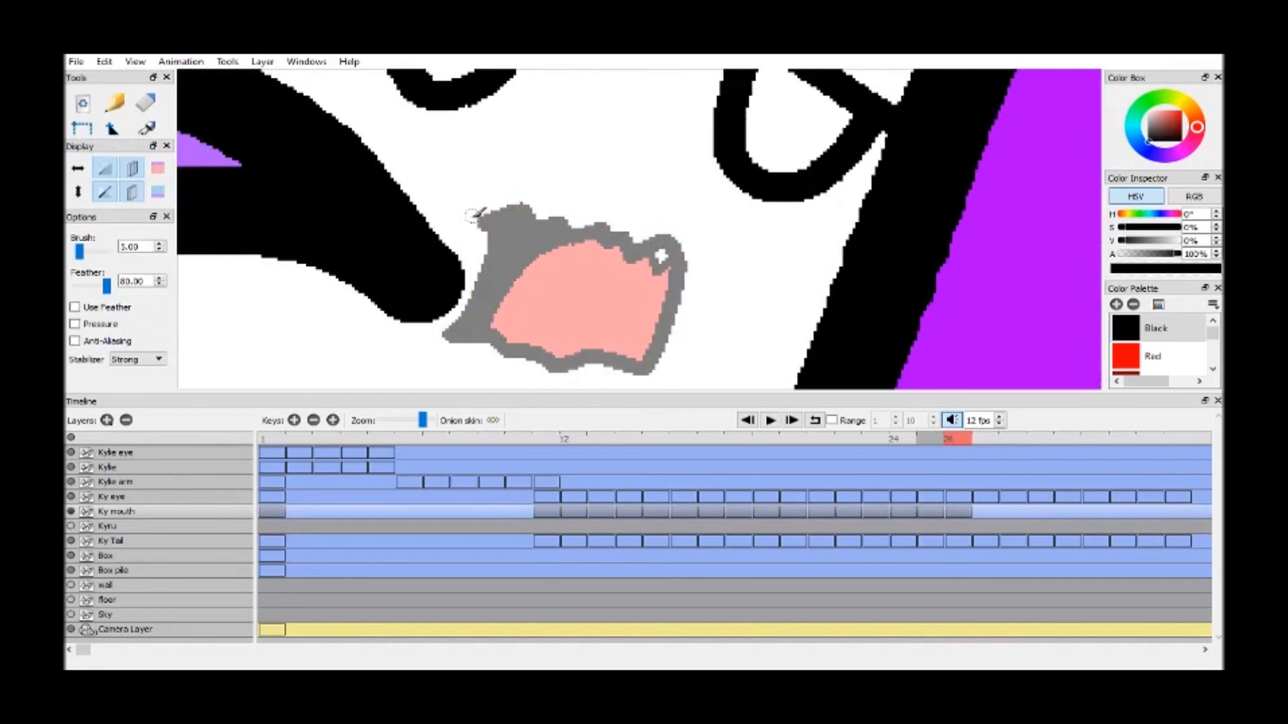
pyautogui.moveTo(486, 223)
pyautogui.mouseDown()
pyautogui.moveTo(531, 211)
pyautogui.moveTo(642, 254)
pyautogui.moveTo(674, 244)
pyautogui.moveTo(682, 271)
pyautogui.moveTo(650, 364)
pyautogui.moveTo(448, 334)
pyautogui.moveTo(490, 269)
pyautogui.moveTo(501, 220)
pyautogui.mouseUp()
pyautogui.click(159, 250)
pyautogui.click(160, 250)
pyautogui.moveTo(661, 256); pyautogui.dragTo(658, 266)
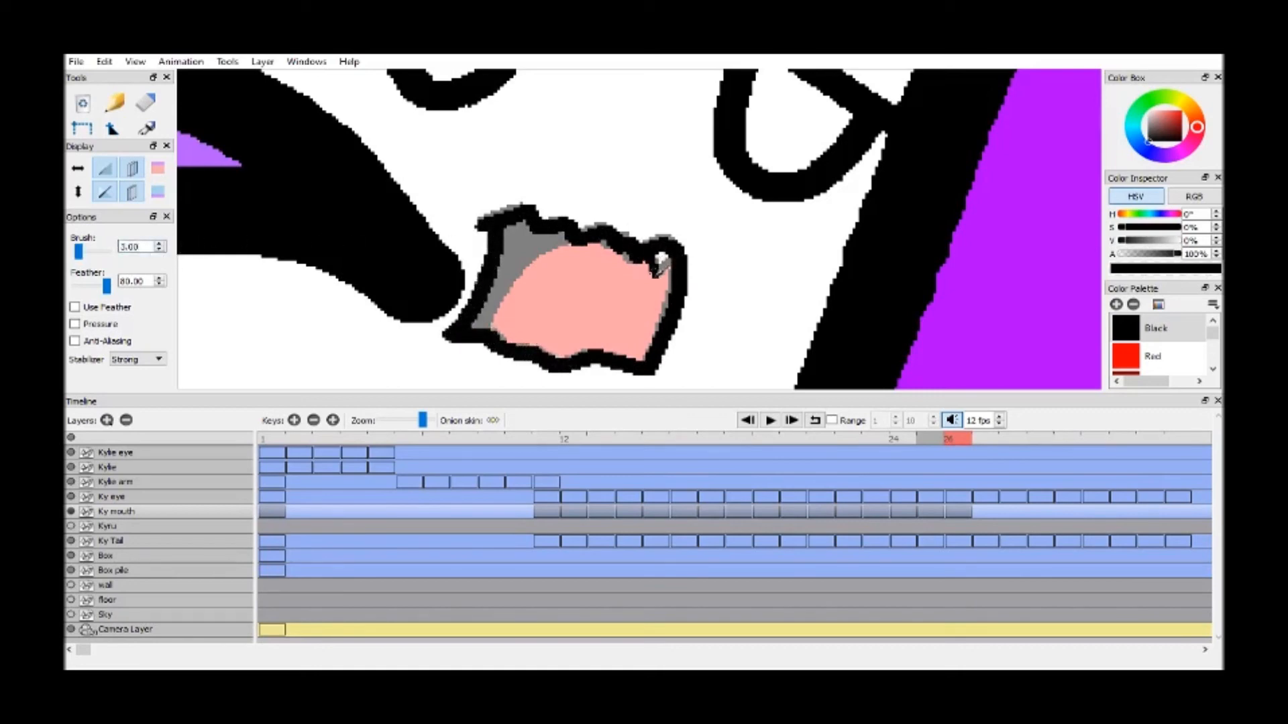
pyautogui.moveTo(489, 330)
pyautogui.mouseDown()
pyautogui.moveTo(523, 259)
pyautogui.moveTo(578, 235)
pyautogui.mouseUp()
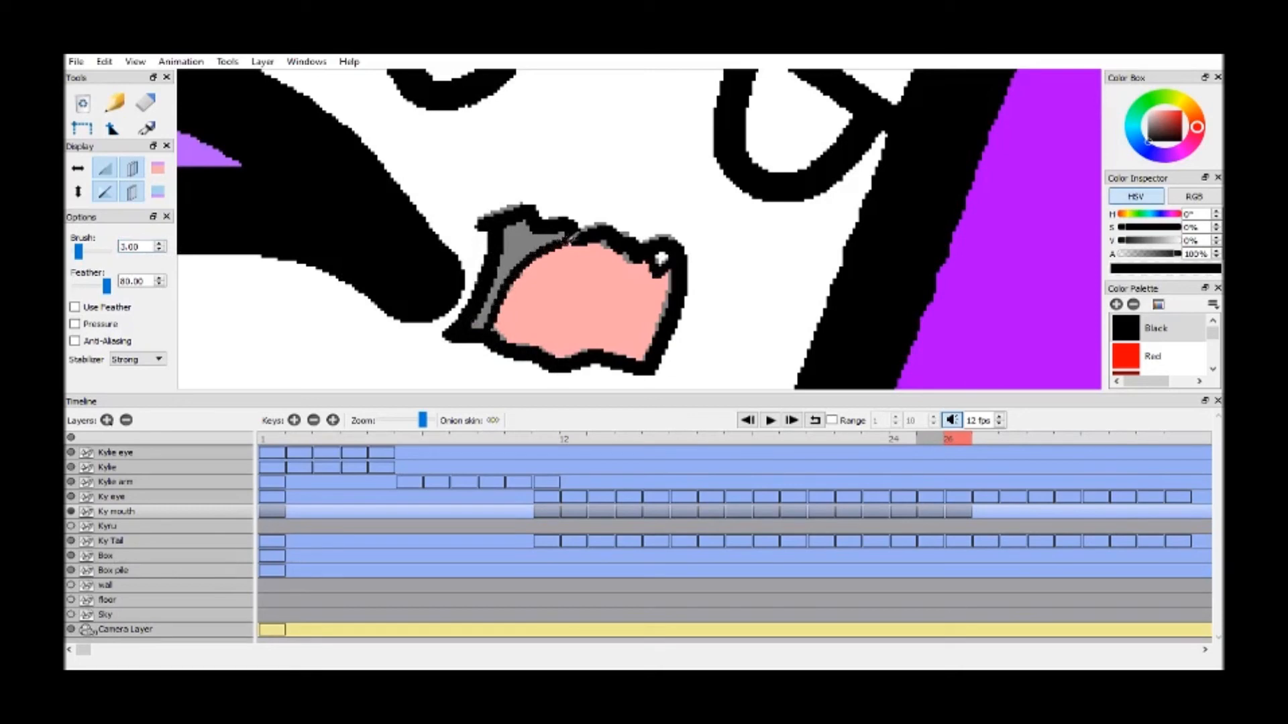
# Fill the shaded inner side of the frame 26 mouth with Black and its interior with Strong Red
pyautogui.press('k')
pyautogui.click(521, 239)
pyautogui.moveTo(1212, 336); pyautogui.dragTo(1213, 359)
pyautogui.scroll(5, 1204, 333)
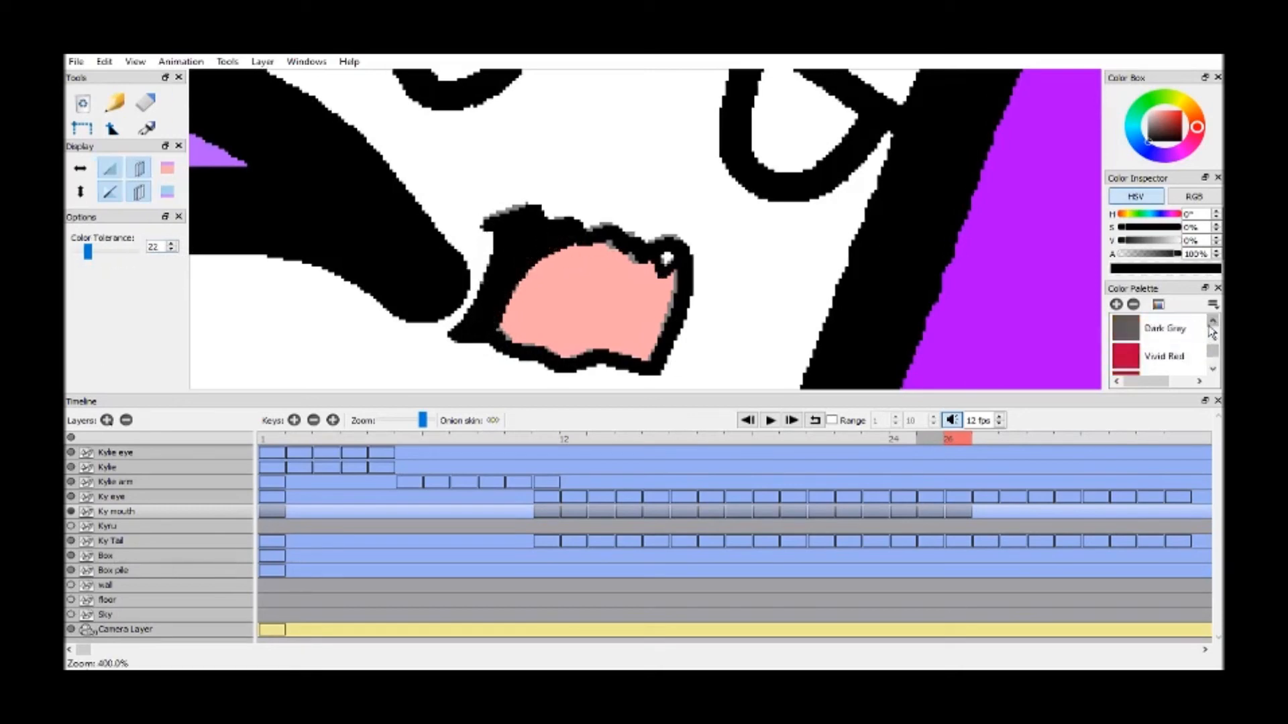
pyautogui.click(1167, 356)
pyautogui.click(644, 288)
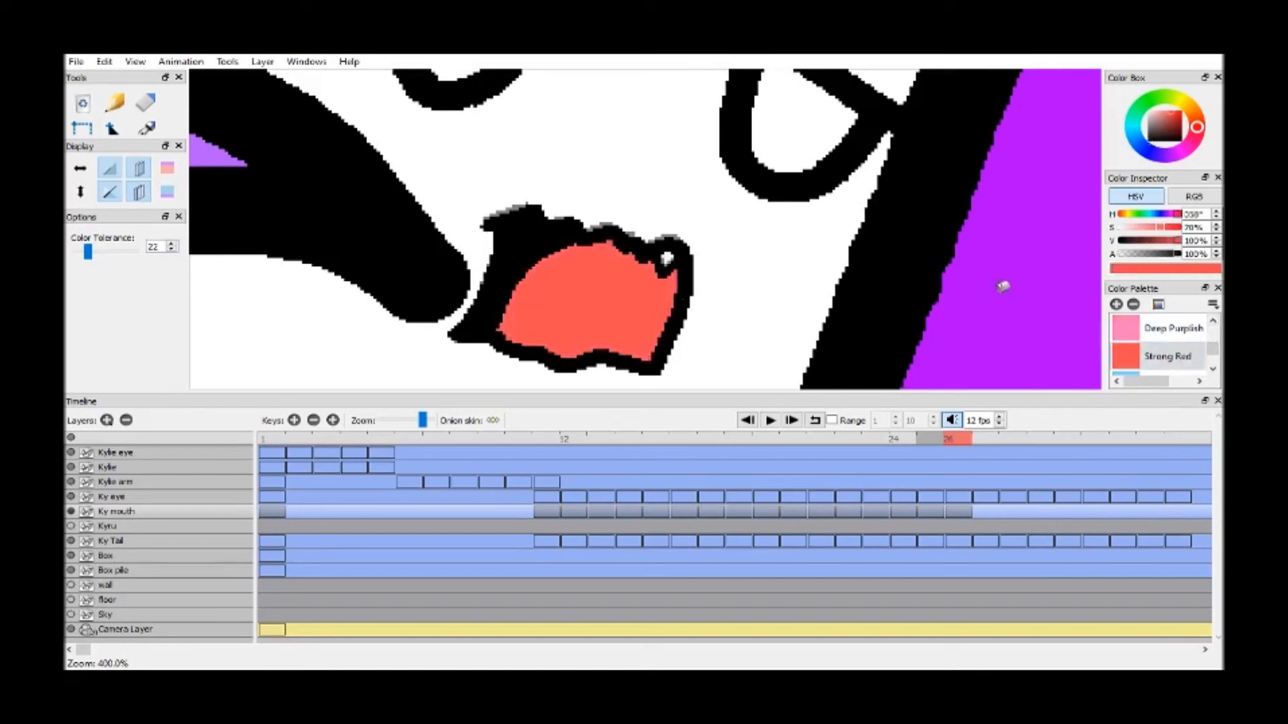
# Fill the small fang of the frame 26 mouth with White and show the Kyru layer again
pyautogui.click(1213, 325)
pyautogui.scroll(3, 1213, 325)
pyautogui.click(1167, 328)
pyautogui.click(669, 253)
pyautogui.click(69, 527)
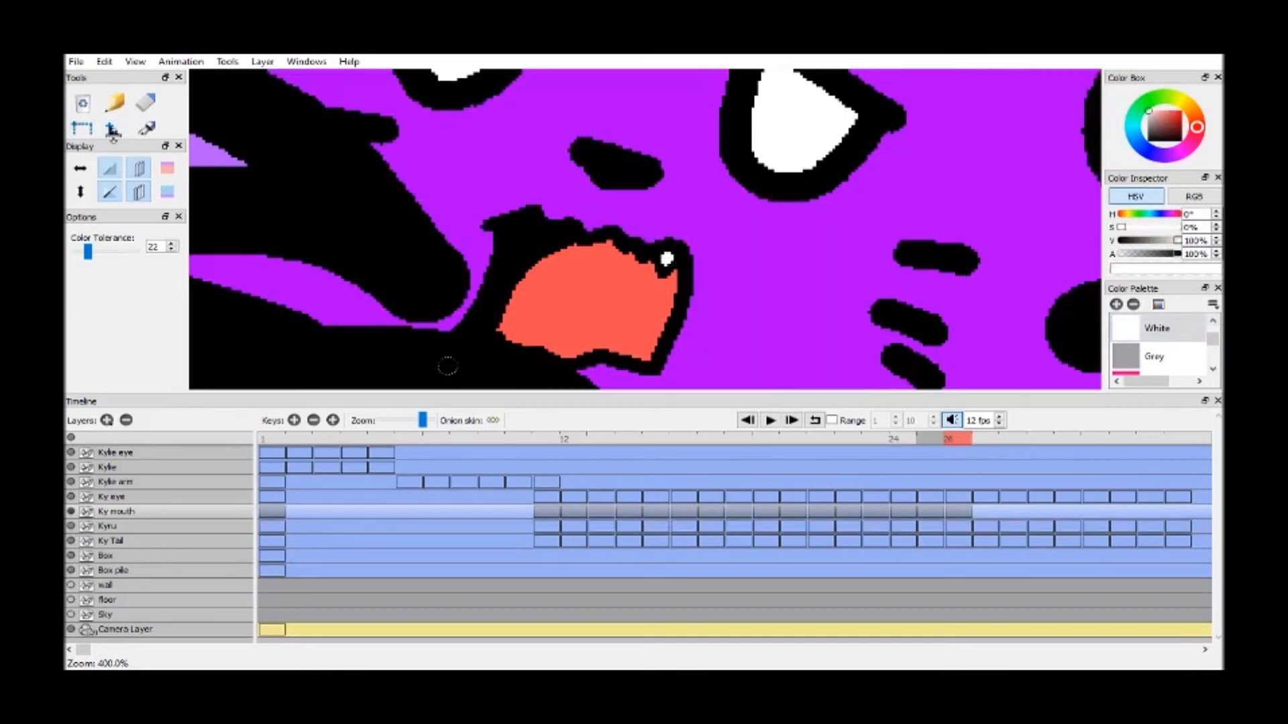
pyautogui.moveTo(112, 139); pyautogui.dragTo(111, 243)
pyautogui.click(872, 271)
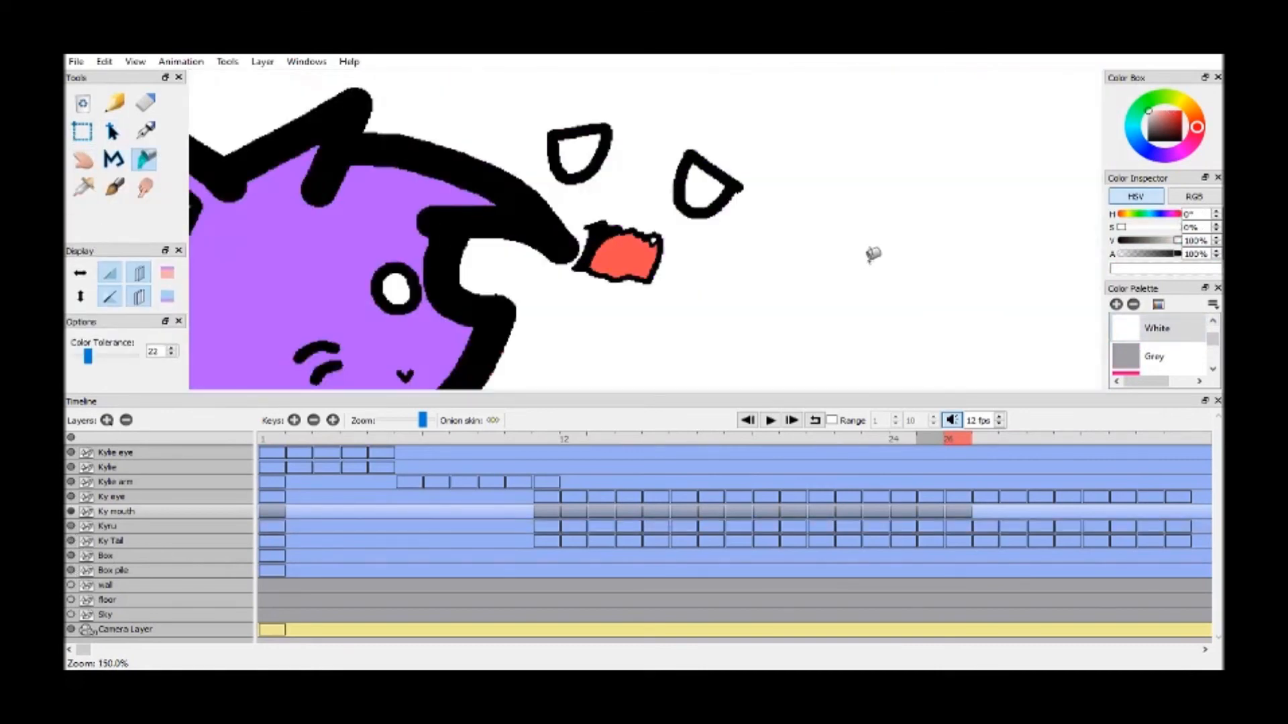
pyautogui.hotkey('ctrl', 'z')
# Duplicate the Ky mouth drawings in sequence to fill frames 27 to 34
pyautogui.press('h')
pyautogui.moveTo(798, 292); pyautogui.dragTo(758, 259)
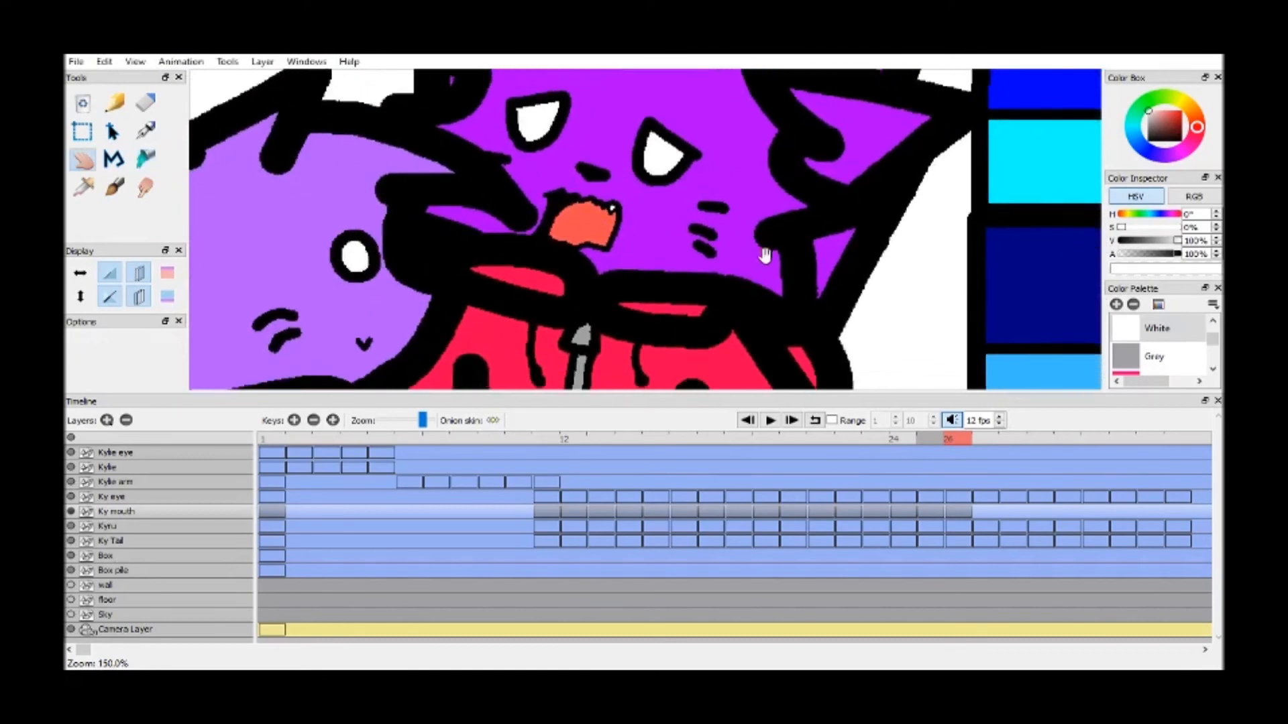
pyautogui.scroll(-3, 760, 260)
pyautogui.moveTo(926, 441)
pyautogui.mouseDown()
pyautogui.moveTo(905, 443)
pyautogui.moveTo(978, 447)
pyautogui.moveTo(734, 445)
pyautogui.moveTo(1178, 444)
pyautogui.mouseUp()
# Step through frames 11 to 34 one by one to examine Kyru's talking-mouth cycle
pyautogui.click(546, 443)
pyautogui.press('.')
pyautogui.press('.')
pyautogui.press('.')
pyautogui.press('.')
pyautogui.press('.')
pyautogui.press('.')
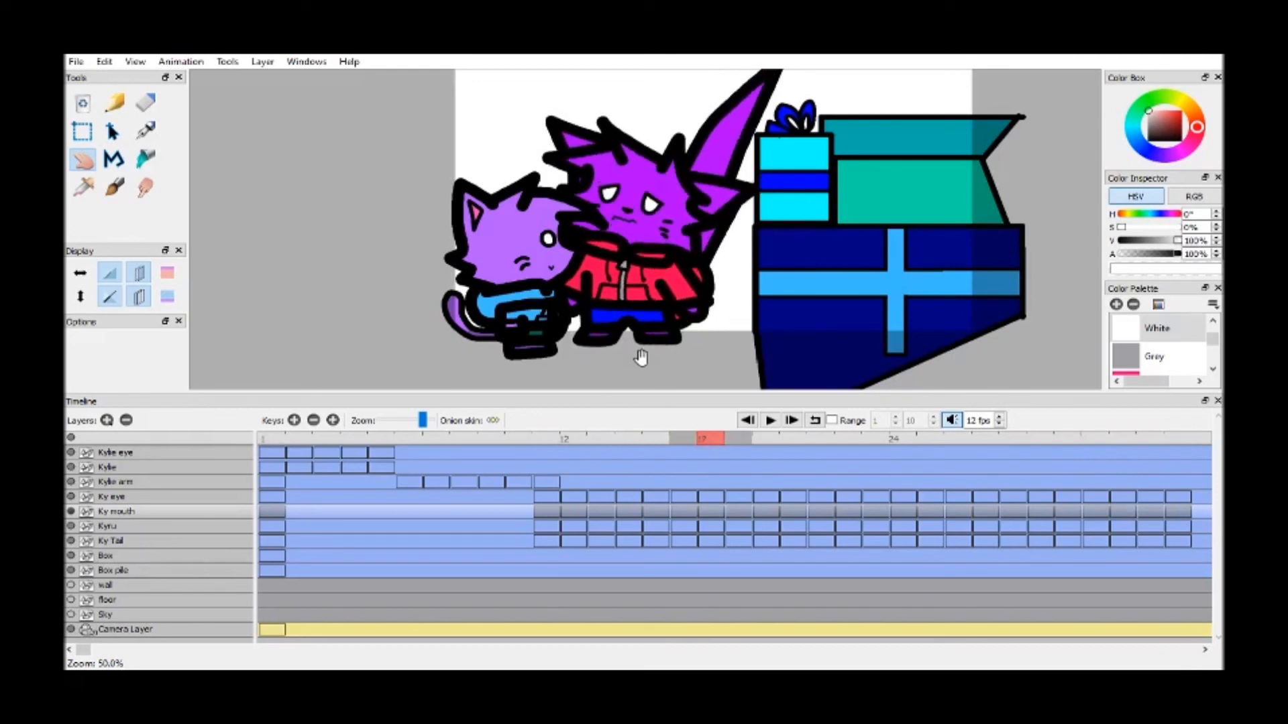
pyautogui.press('.')
pyautogui.press('.')
pyautogui.press('.')
pyautogui.press('.')
pyautogui.press('.')
pyautogui.press('.')
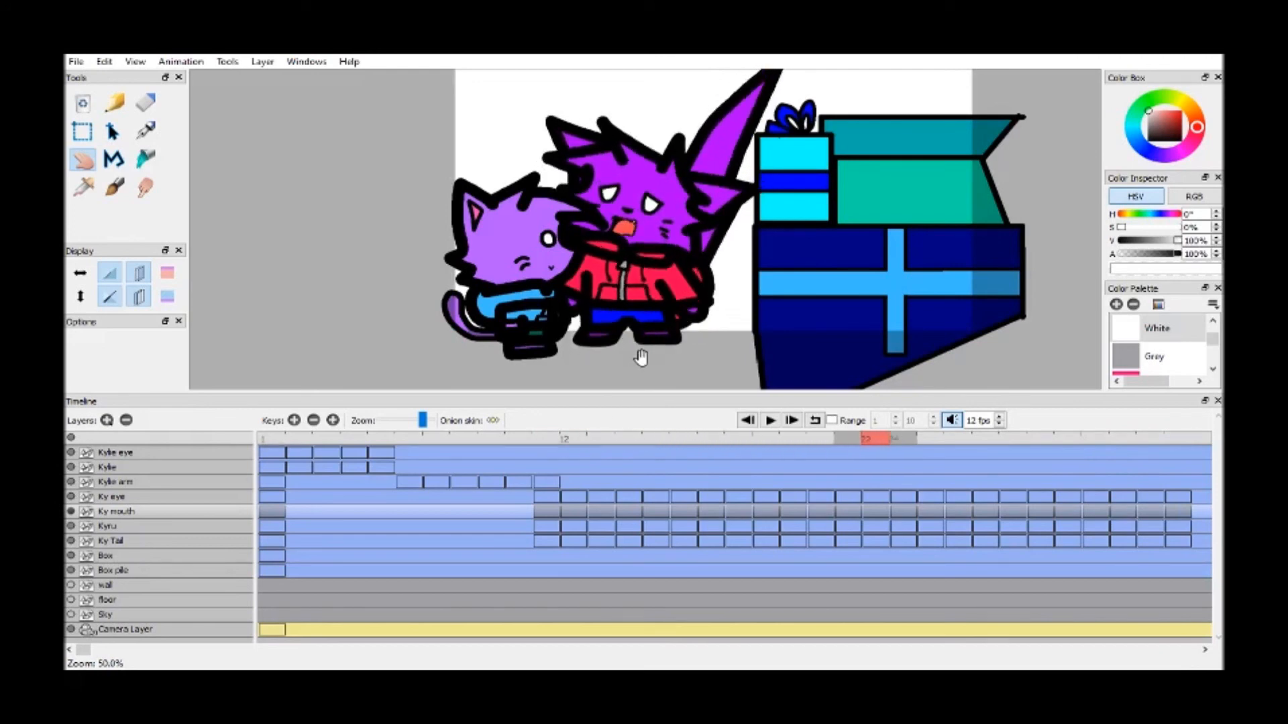
pyautogui.press('.')
pyautogui.press('.')
pyautogui.press('.')
pyautogui.press('.')
pyautogui.press('.')
pyautogui.press('.')
pyautogui.press('.')
pyautogui.press('.')
pyautogui.press('.')
pyautogui.press('.')
pyautogui.press('.')
pyautogui.scroll(-4, 625, 224)
pyautogui.scroll(5, 694, 237)
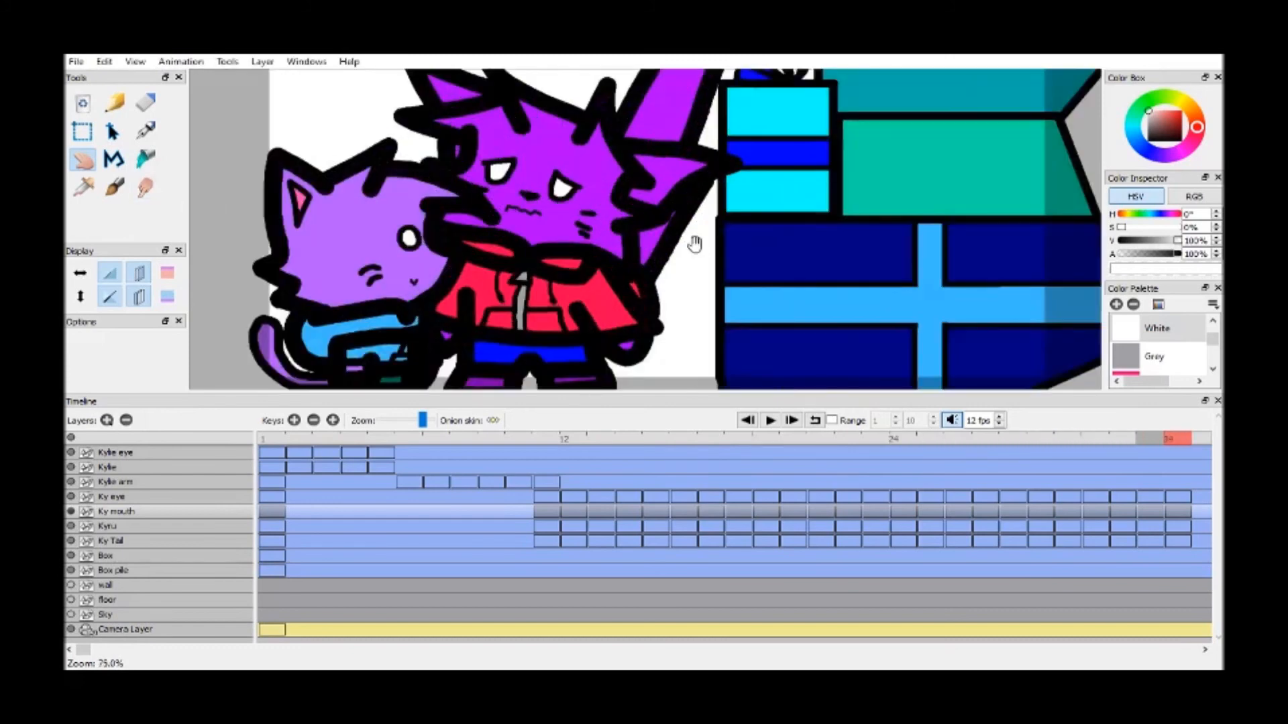
pyautogui.scroll(-2, 802, 243)
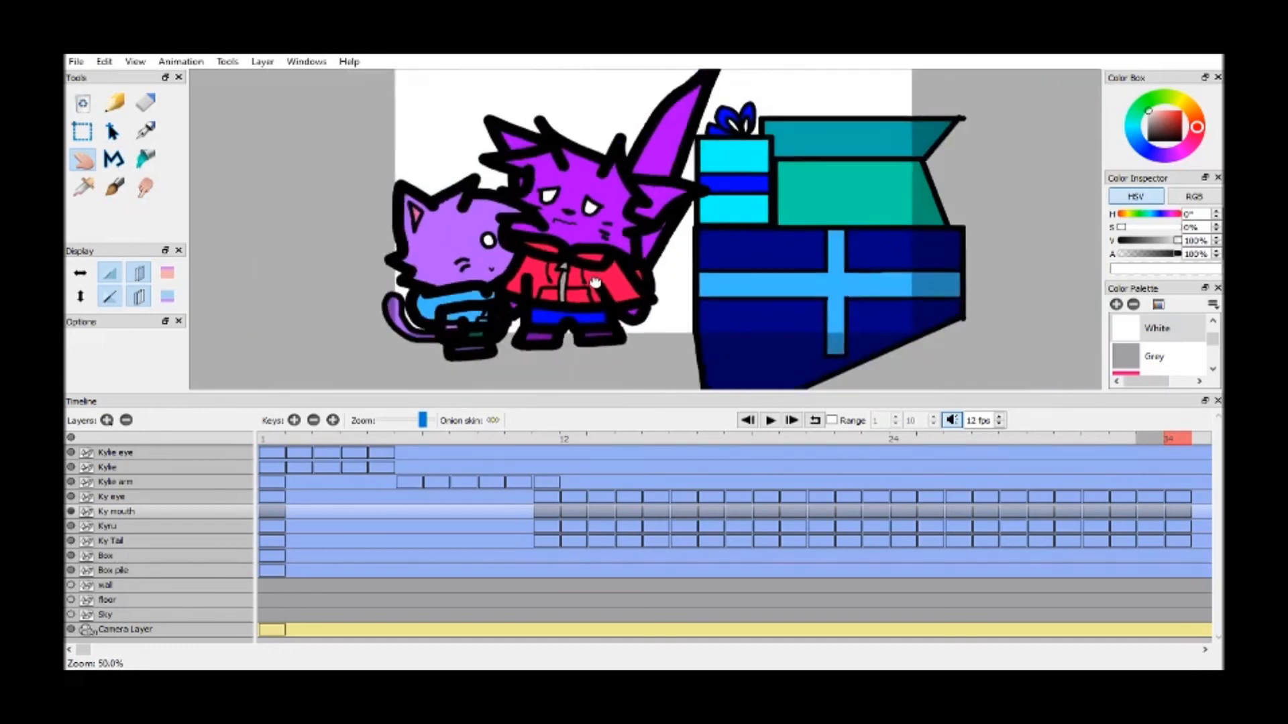
# Show the wall, floor and Sky background layers again
pyautogui.click(70, 585)
pyautogui.click(70, 599)
pyautogui.click(70, 614)
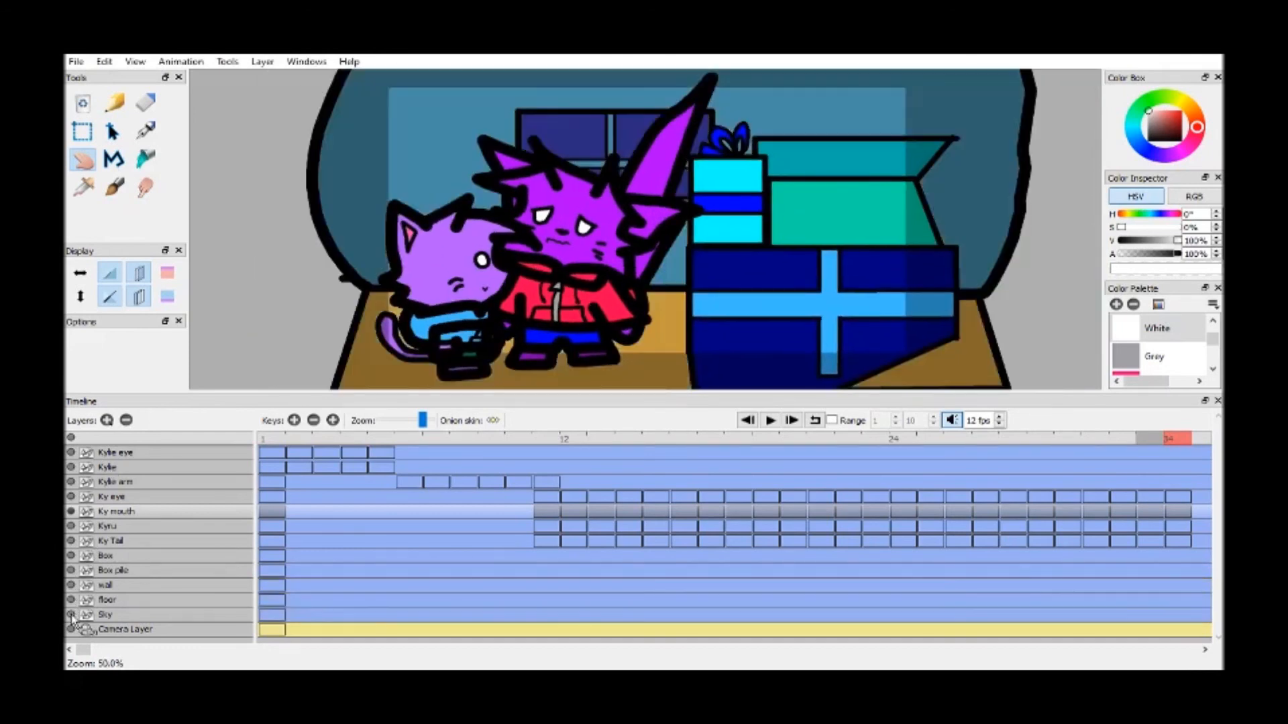
# Place a duplicate of the last Ky mouth drawing on frame 39 and play the whole animation
pyautogui.moveTo(422, 420); pyautogui.dragTo(414, 420)
pyautogui.click(337, 420)
pyautogui.moveTo(1069, 514); pyautogui.dragTo(1158, 516)
pyautogui.click(1165, 439)
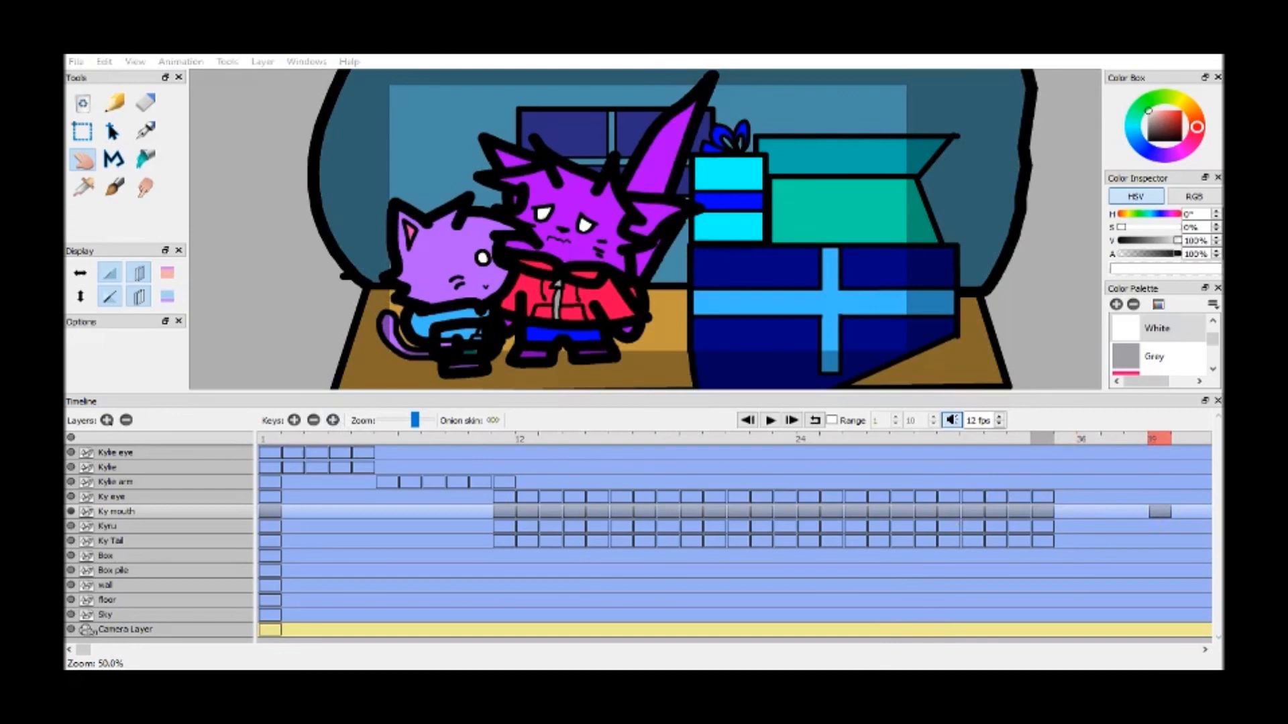
pyautogui.click(770, 420)
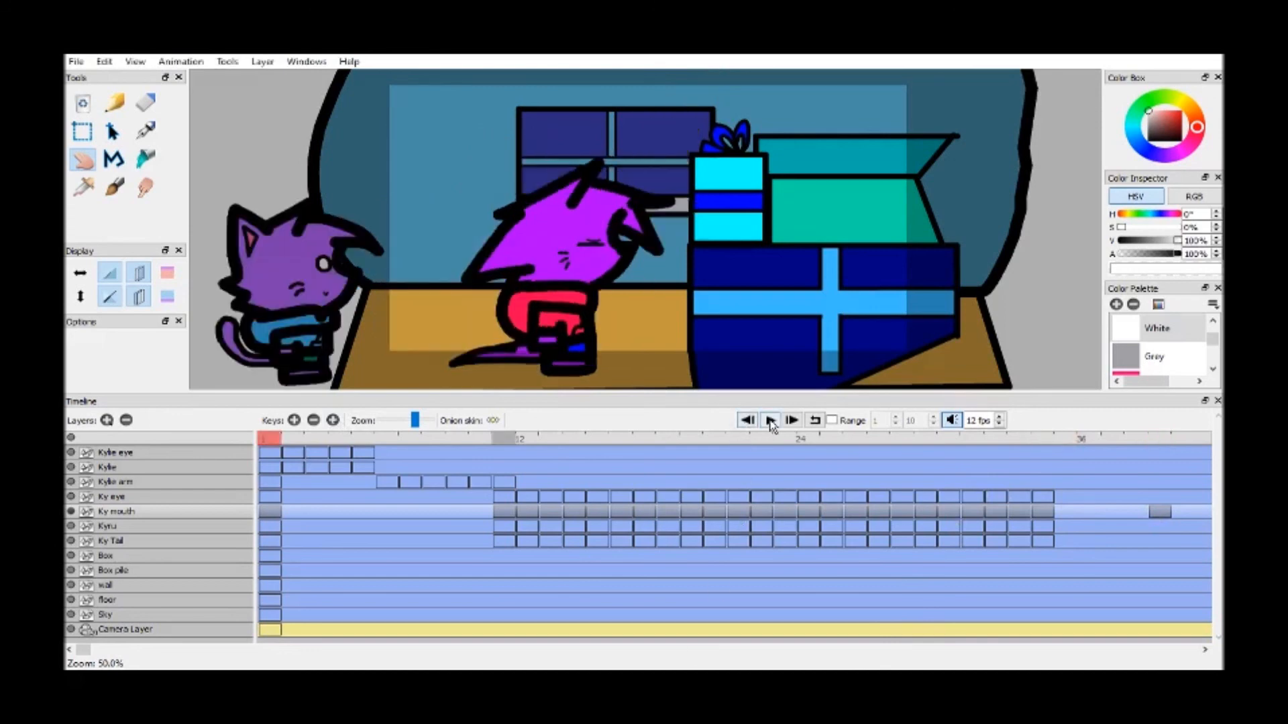
pyautogui.click(770, 421)
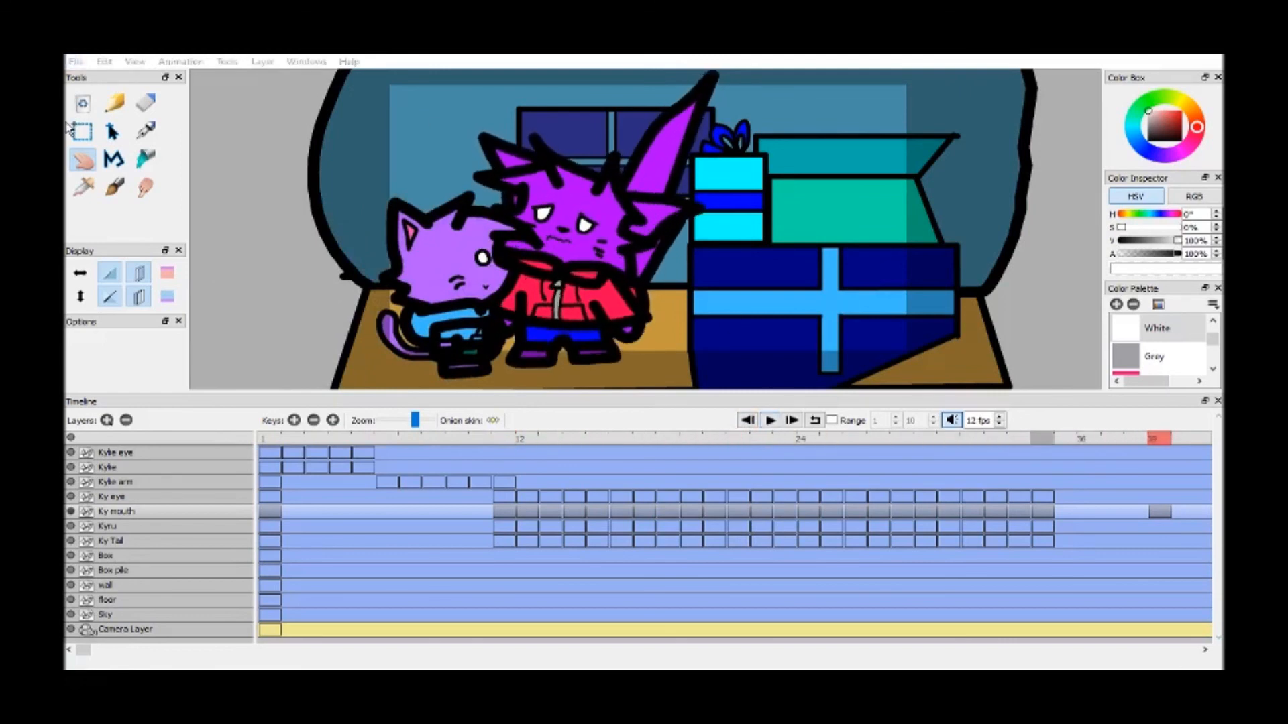
# Delete the stray Ky mouth drawing on frame 39
pyautogui.moveTo(415, 420); pyautogui.dragTo(410, 419)
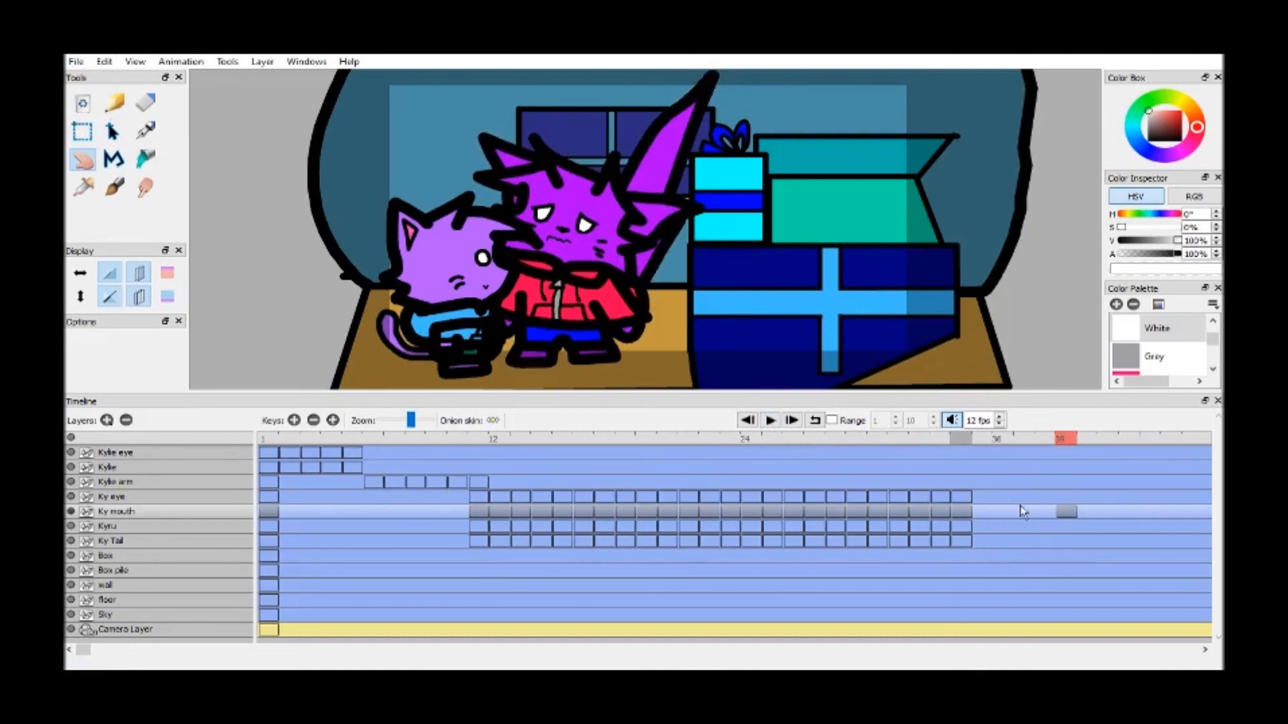
pyautogui.click(1067, 511)
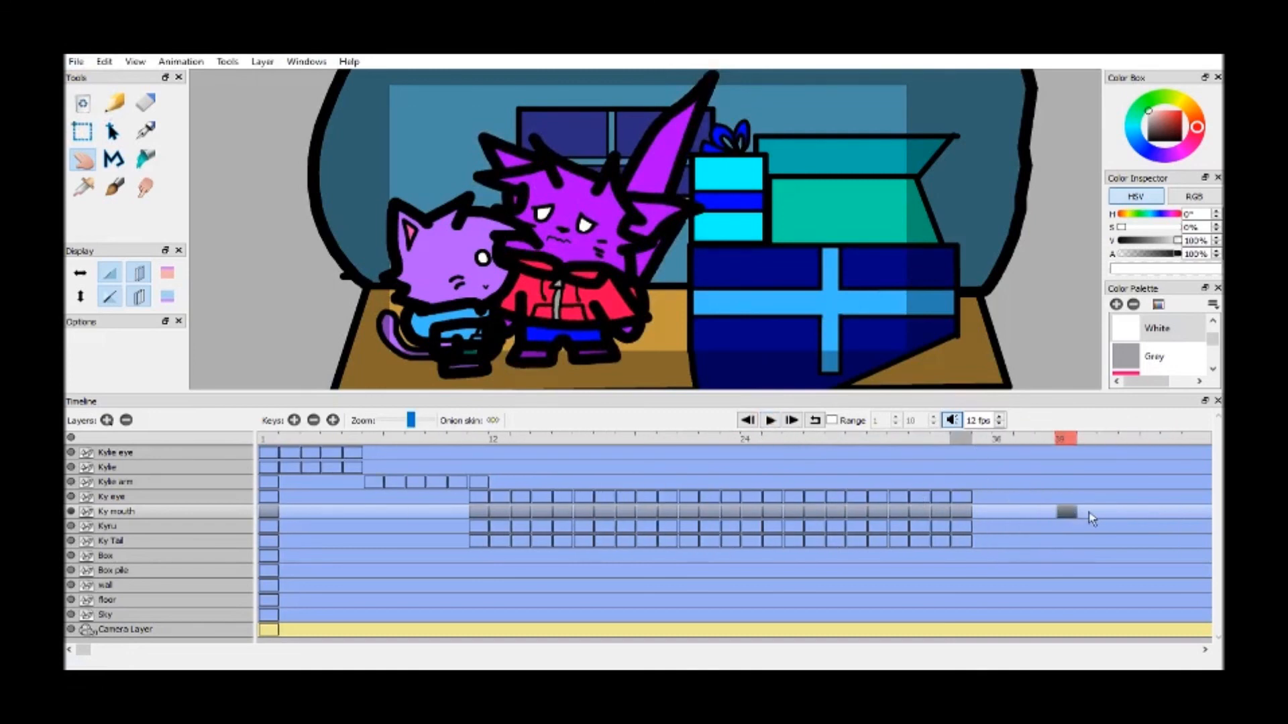
pyautogui.click(314, 420)
# Extend the Kyru layer from frame 35 through frame 46 by duplicating its preceding drawings in sequence
pyautogui.click(939, 439)
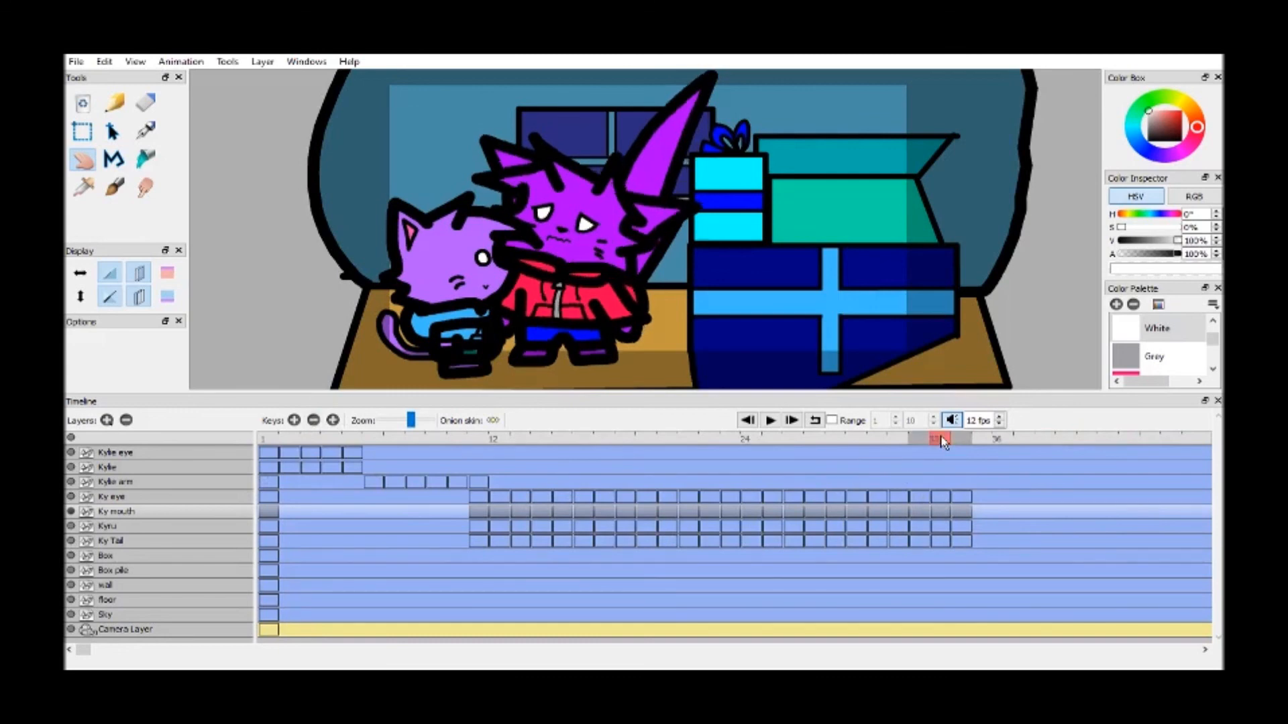
pyautogui.click(221, 528)
pyautogui.click(892, 439)
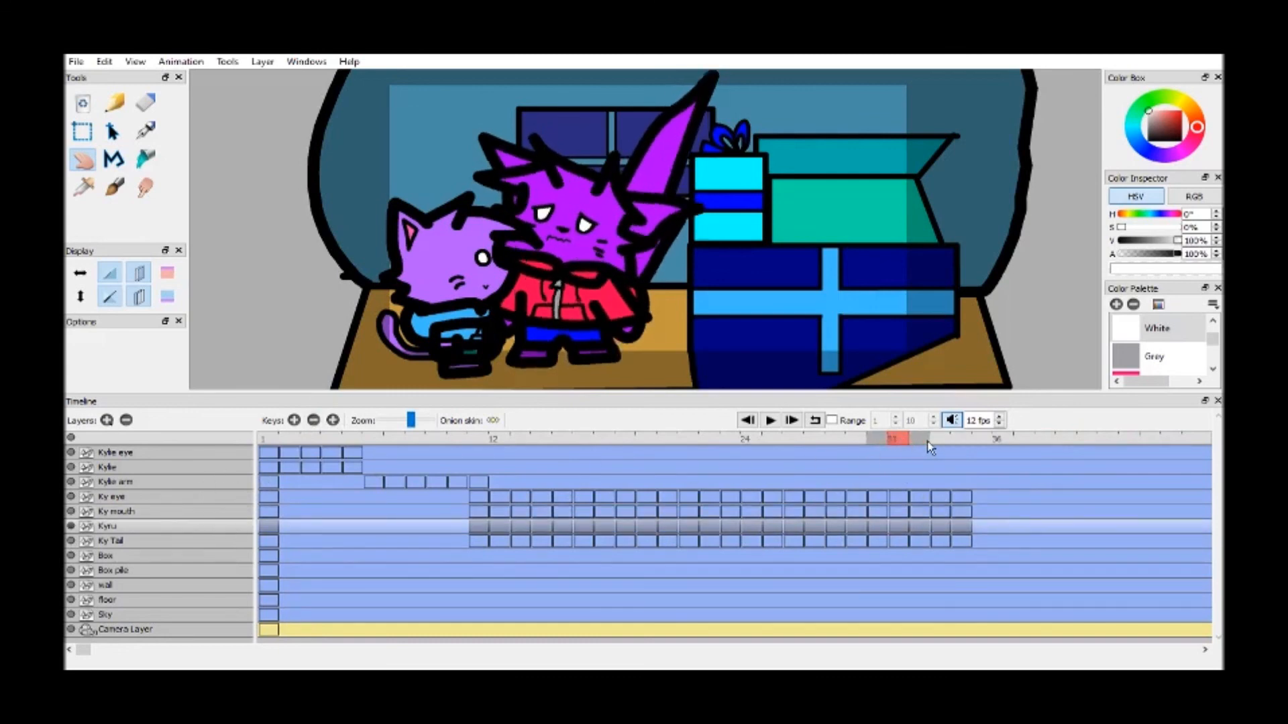
pyautogui.click(963, 439)
pyautogui.click(920, 440)
pyautogui.press('F6')
pyautogui.click(942, 439)
pyautogui.press('F6')
pyautogui.click(966, 439)
pyautogui.press('F6')
pyautogui.click(991, 440)
pyautogui.press('F6')
pyautogui.click(1007, 440)
pyautogui.press('F6')
pyautogui.click(1029, 439)
pyautogui.press('F6')
pyautogui.click(1048, 439)
pyautogui.press('F6')
pyautogui.click(1071, 440)
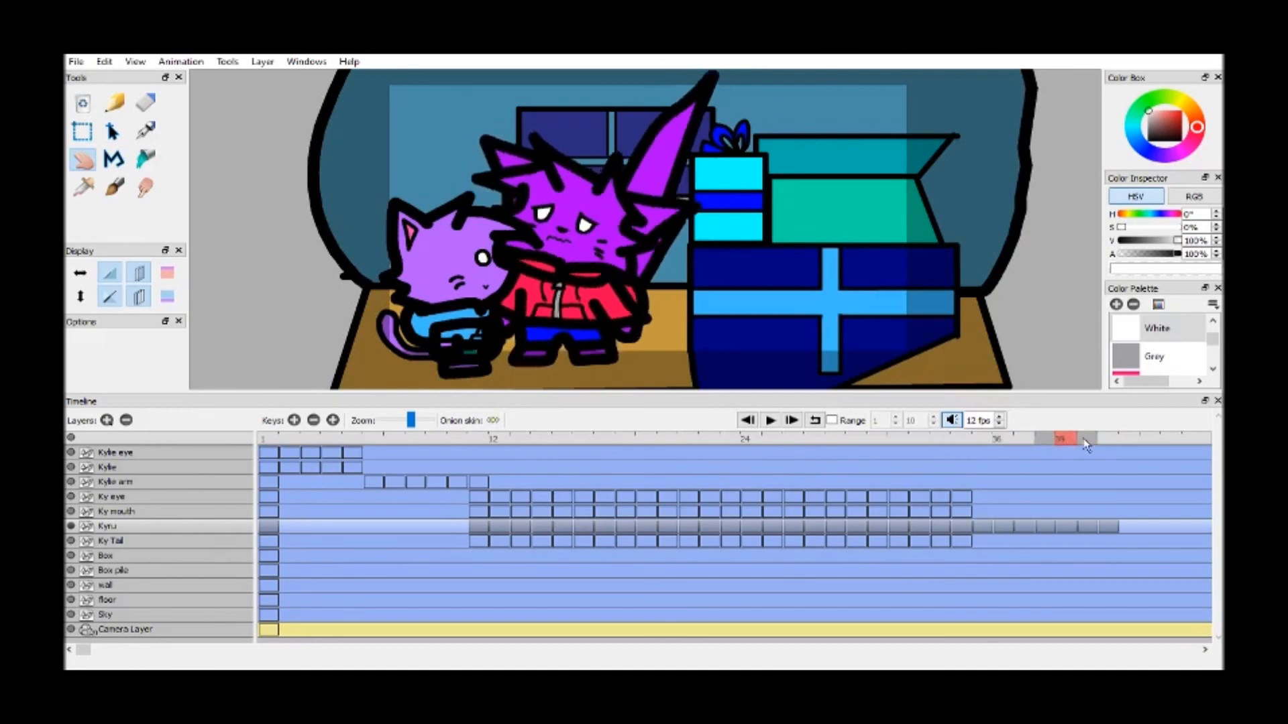
pyautogui.click(1105, 439)
pyautogui.press('F6')
pyautogui.click(1129, 439)
pyautogui.press('F6')
pyautogui.click(1150, 440)
# Extend the Ky Tail layer from frame 35 through frame 46 by duplicating its preceding drawings in sequence
pyautogui.press('F6')
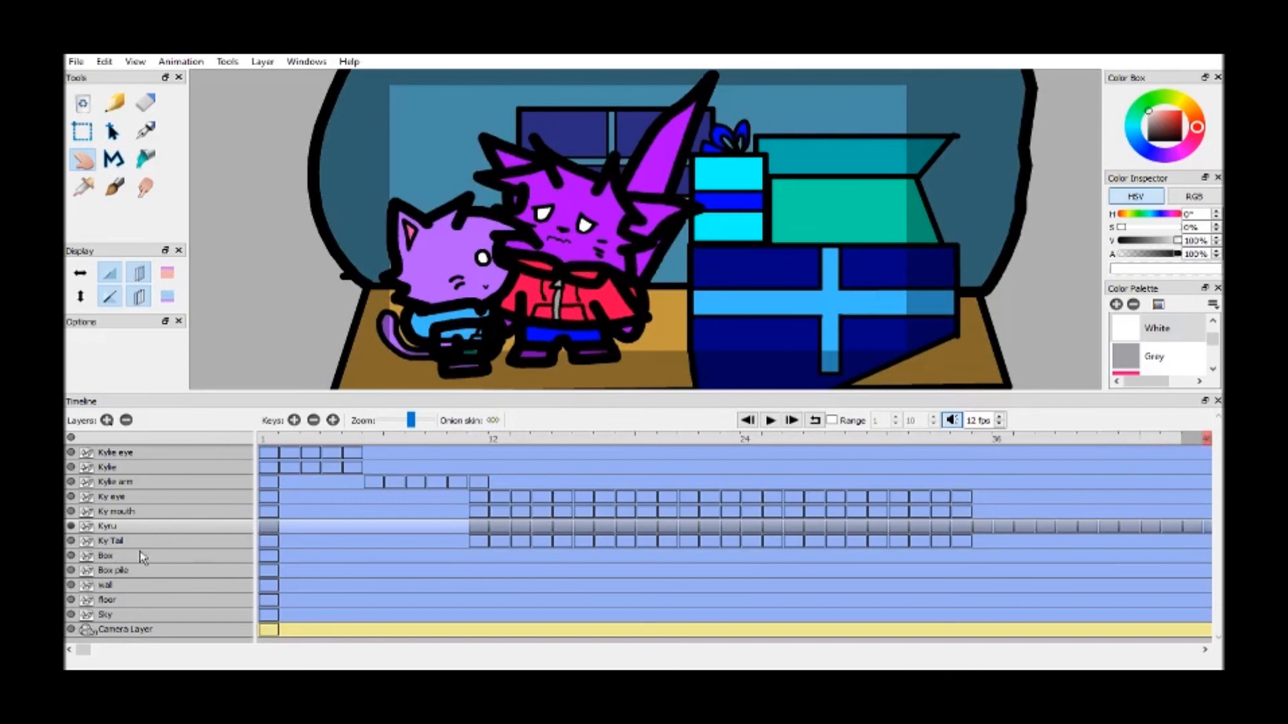
pyautogui.click(163, 541)
pyautogui.click(944, 440)
pyautogui.click(916, 440)
pyautogui.press('F6')
pyautogui.click(943, 440)
pyautogui.press('F6')
pyautogui.click(967, 440)
pyautogui.press('F6')
pyautogui.click(981, 440)
pyautogui.press('F6')
pyautogui.click(1003, 440)
pyautogui.press('F6')
pyautogui.click(1026, 440)
pyautogui.press('F6')
pyautogui.click(1047, 440)
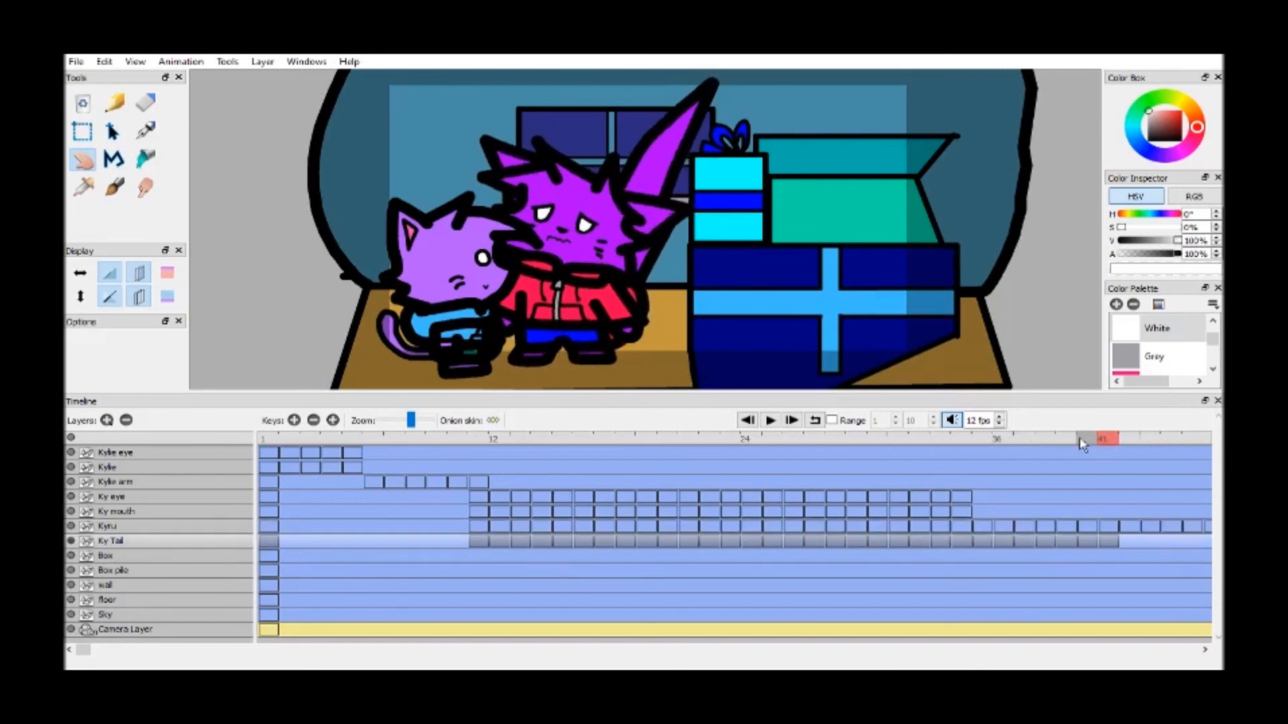
pyautogui.click(1070, 439)
pyautogui.press('F6')
pyautogui.click(1088, 440)
pyautogui.press('F6')
pyautogui.click(1111, 440)
pyautogui.press('F6')
pyautogui.click(1128, 440)
pyautogui.press('F6')
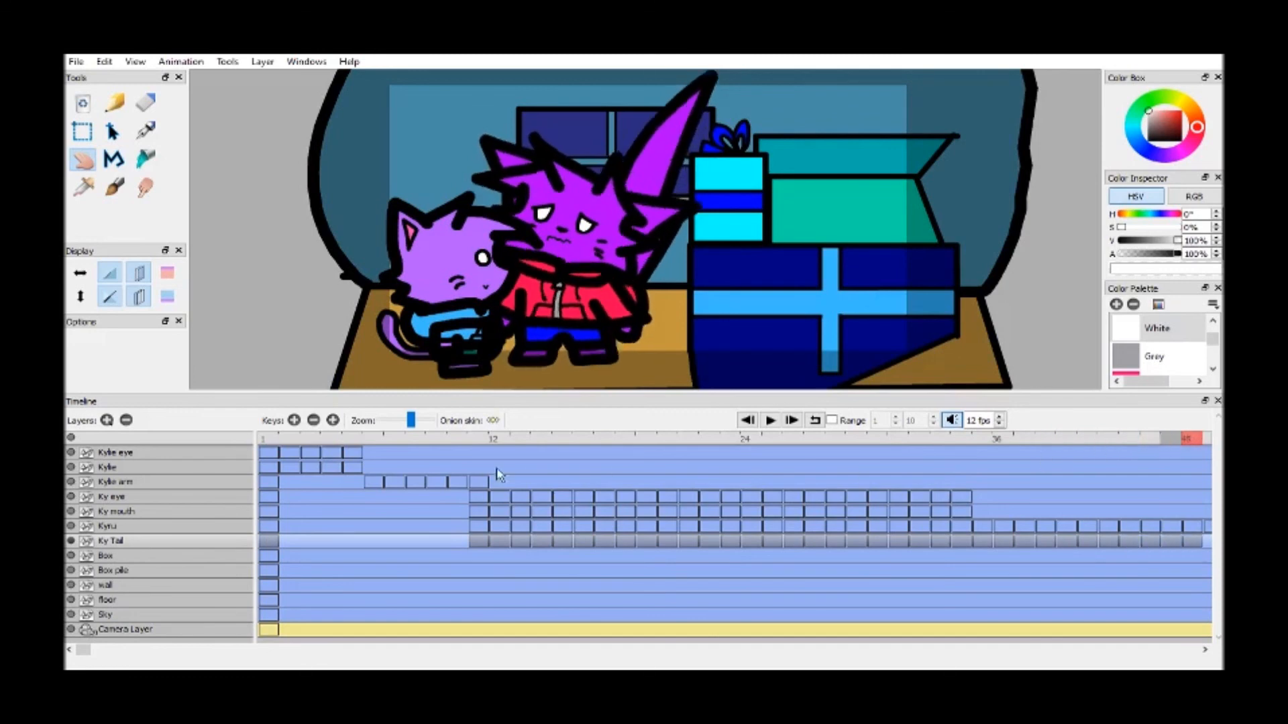
pyautogui.moveTo(417, 423); pyautogui.dragTo(401, 424)
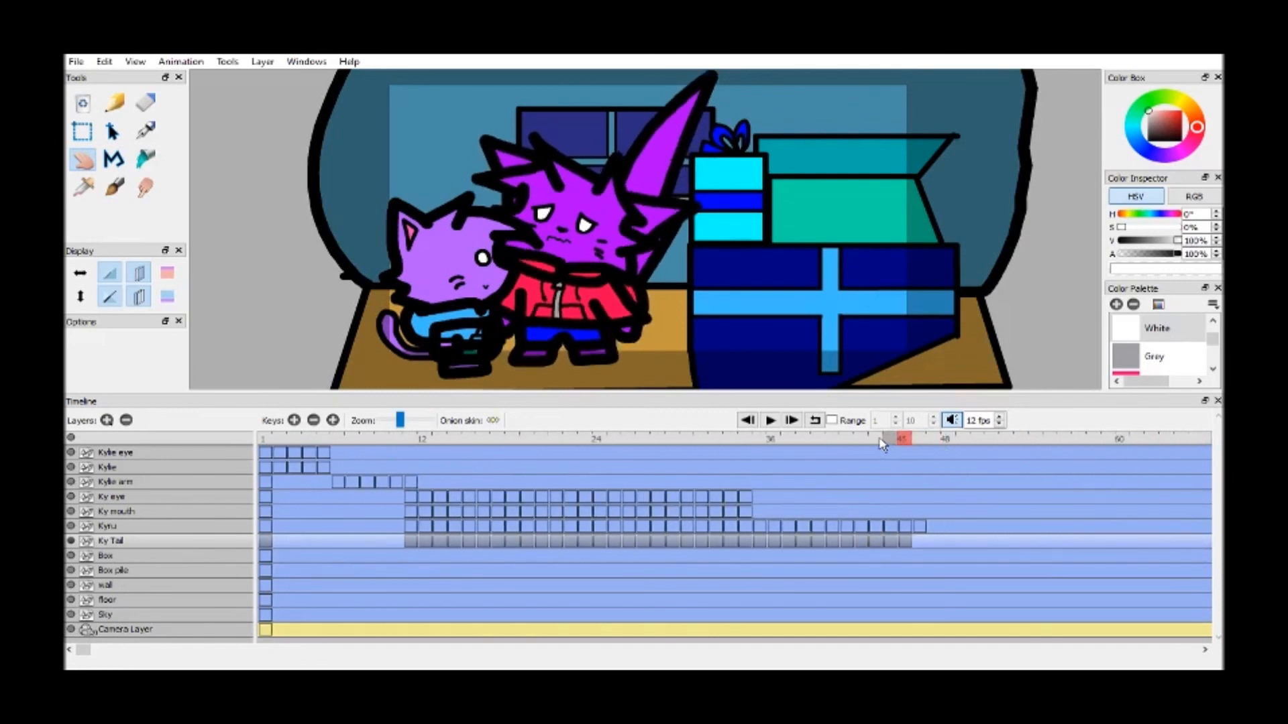
pyautogui.click(915, 439)
pyautogui.press('F6')
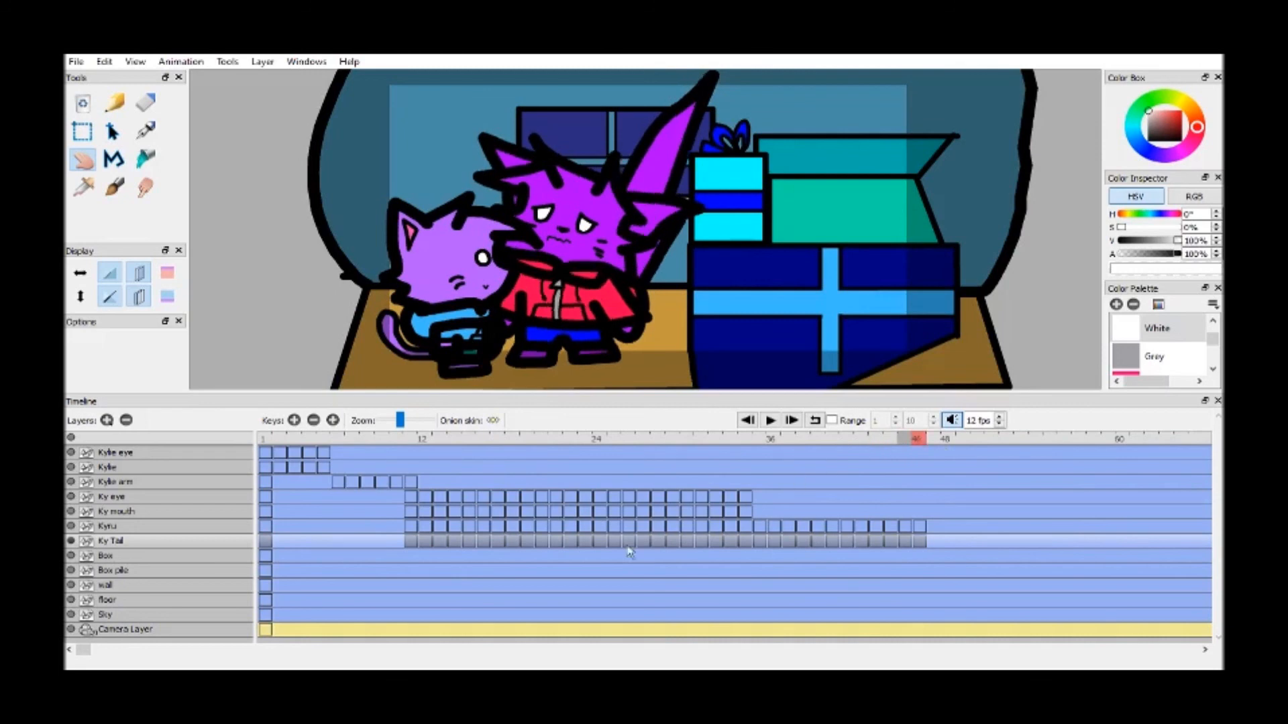
# Extend the Ky eye layer from frame 35 through frame 46 by duplicating its preceding drawings in sequence
pyautogui.click(205, 499)
pyautogui.click(729, 440)
pyautogui.press('F6')
pyautogui.click(745, 440)
pyautogui.press('F6')
pyautogui.click(760, 439)
pyautogui.press('F6')
pyautogui.click(773, 440)
pyautogui.press('F6')
pyautogui.press('F6')
pyautogui.click(803, 440)
pyautogui.press('F6')
pyautogui.click(818, 440)
pyautogui.press('F6')
pyautogui.click(833, 440)
# Continue the talking cycle on the Ky mouth layer from frame 35 through frame 46 by duplicating its preceding drawings
pyautogui.press('F6')
pyautogui.click(846, 441)
pyautogui.press('F6')
pyautogui.press('F6')
pyautogui.press('F6')
pyautogui.click(204, 512)
pyautogui.click(735, 440)
pyautogui.press('F6')
pyautogui.click(746, 439)
pyautogui.press('F6')
pyautogui.click(760, 440)
pyautogui.press('F6')
pyautogui.press('F6')
pyautogui.click(788, 440)
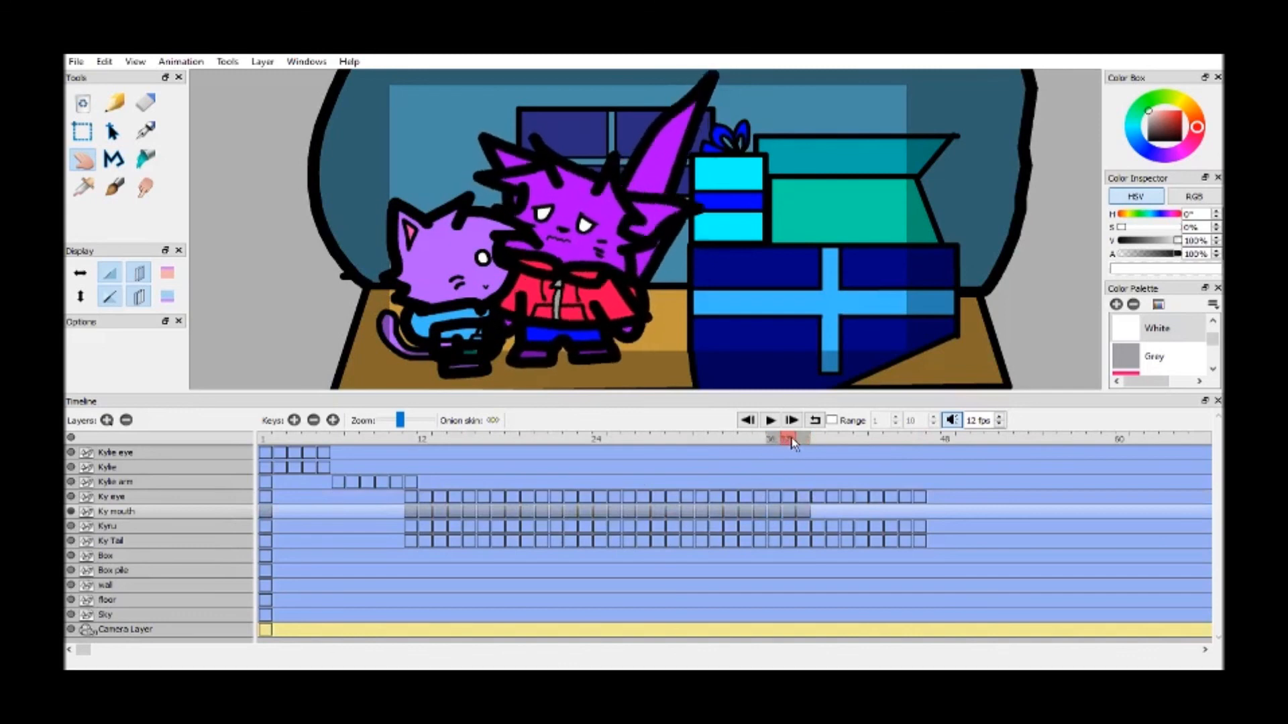
pyautogui.click(803, 440)
pyautogui.press('F6')
pyautogui.click(817, 440)
pyautogui.press('F6')
pyautogui.press('F6')
pyautogui.click(846, 440)
pyautogui.press('F6')
pyautogui.click(860, 440)
pyautogui.press('F6')
pyautogui.click(861, 440)
pyautogui.press('F6')
pyautogui.click(875, 440)
pyautogui.press('F6')
pyautogui.click(891, 440)
pyautogui.press('F6')
pyautogui.press('F6')
# Move a copy of the last Ky mouth drawing to frame 55 and play the animation from frame 1
pyautogui.moveTo(938, 515); pyautogui.dragTo(1050, 512)
pyautogui.click(1051, 440)
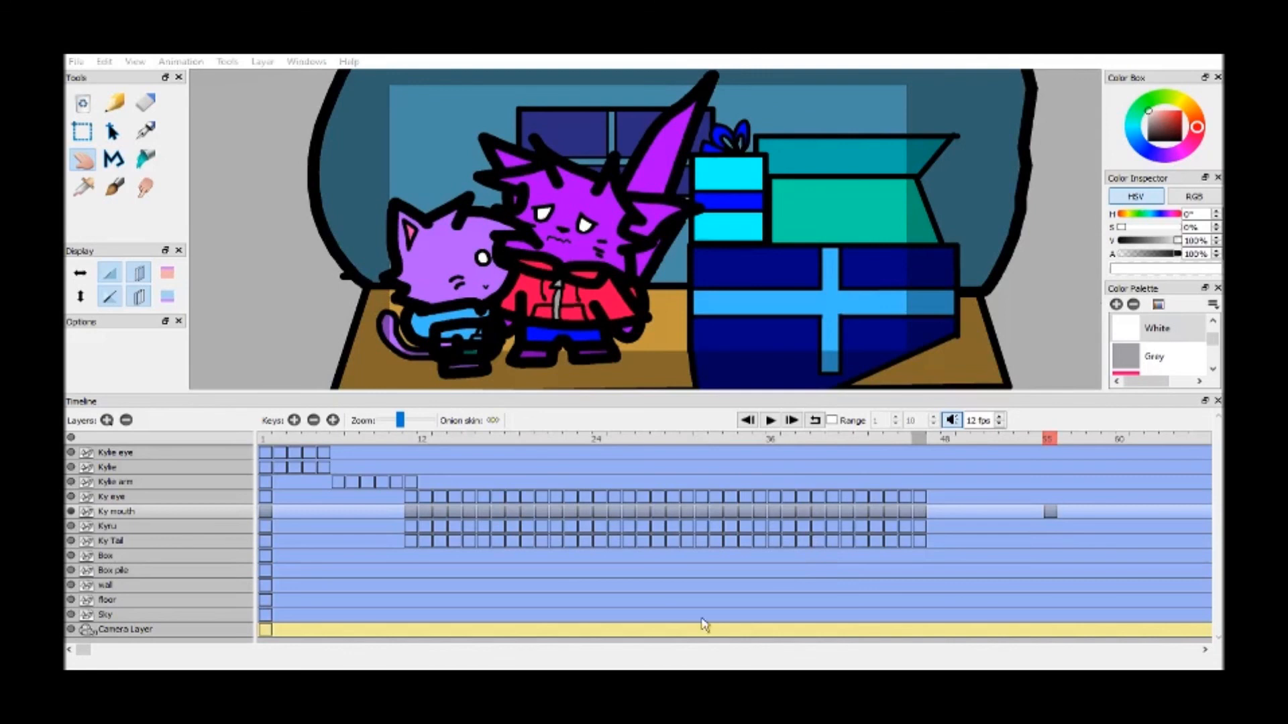
pyautogui.click(747, 421)
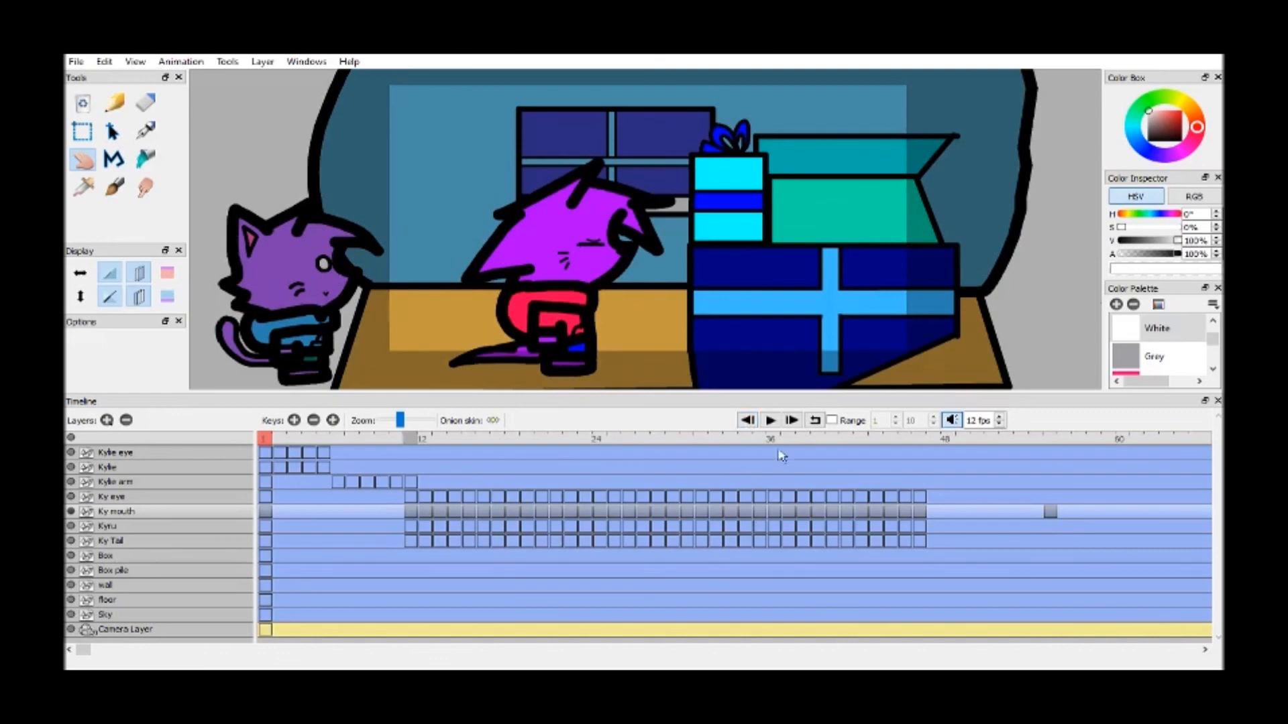
pyautogui.click(770, 421)
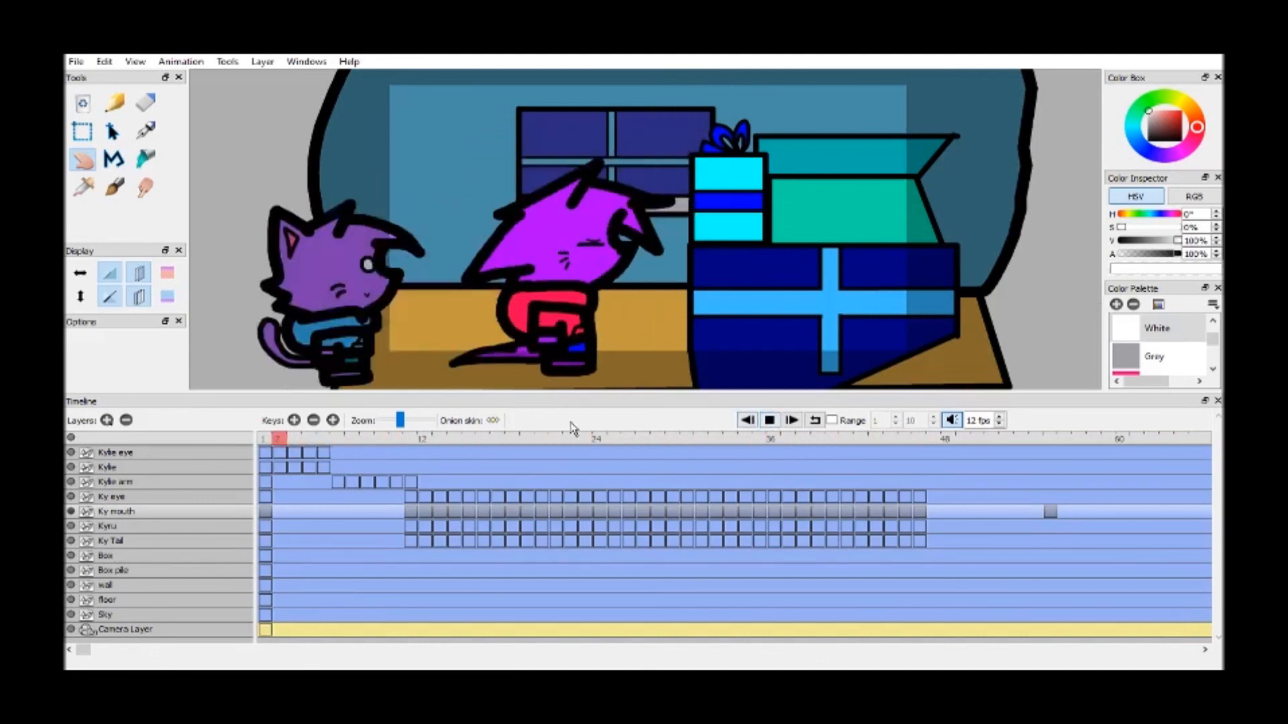
pyautogui.click(770, 420)
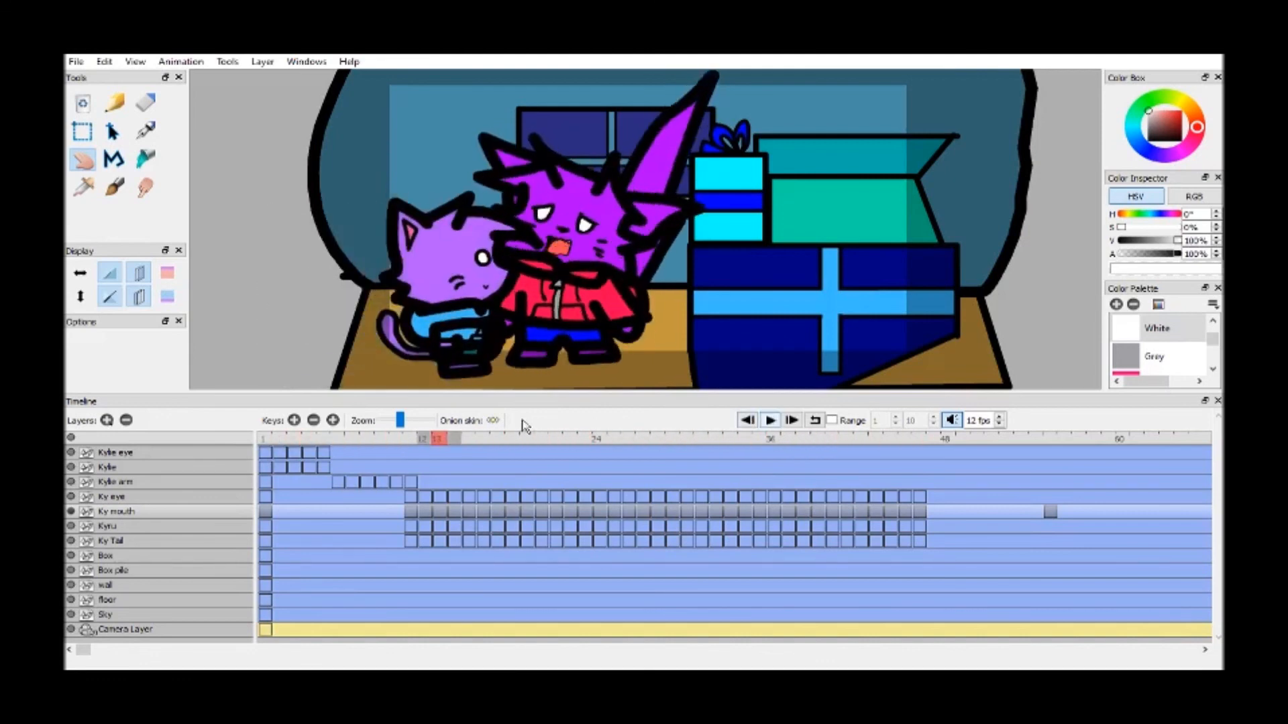
# Step through Kyru's talking animation frame by frame from frame 11 to frame 31 to check the mouth cycle
pyautogui.click(412, 440)
pyautogui.click(341, 206)
pyautogui.press('.')
pyautogui.press('.')
pyautogui.press('.')
pyautogui.press('.')
pyautogui.press('.')
pyautogui.press('.')
pyautogui.press('.')
pyautogui.press('.')
pyautogui.press('.')
pyautogui.press('.')
pyautogui.press('.')
pyautogui.press('.')
pyautogui.press('.')
pyautogui.press('.')
pyautogui.press('.')
pyautogui.press('.')
pyautogui.press('.')
pyautogui.press('.')
pyautogui.press('.')
pyautogui.press('.')
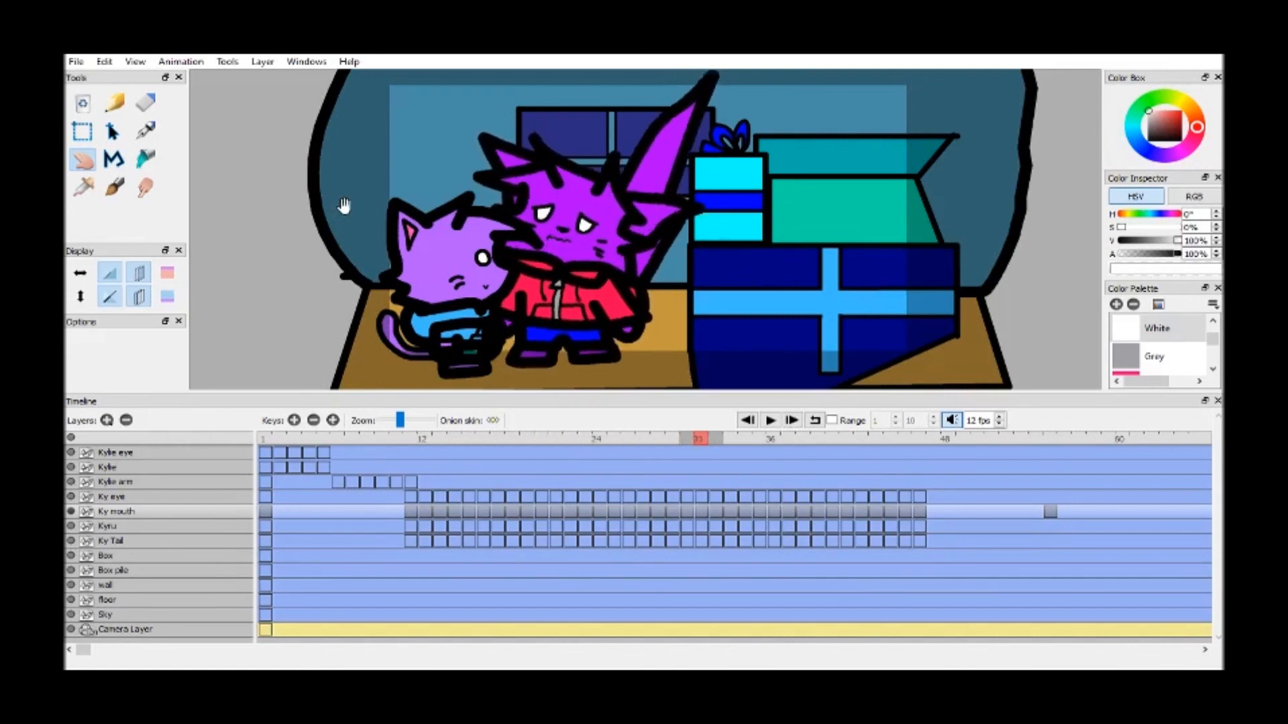
# Open the other gift-box scene project, the one with separate Ky R arm and Ky L arm layers
pyautogui.click(83, 63)
pyautogui.click(260, 187)
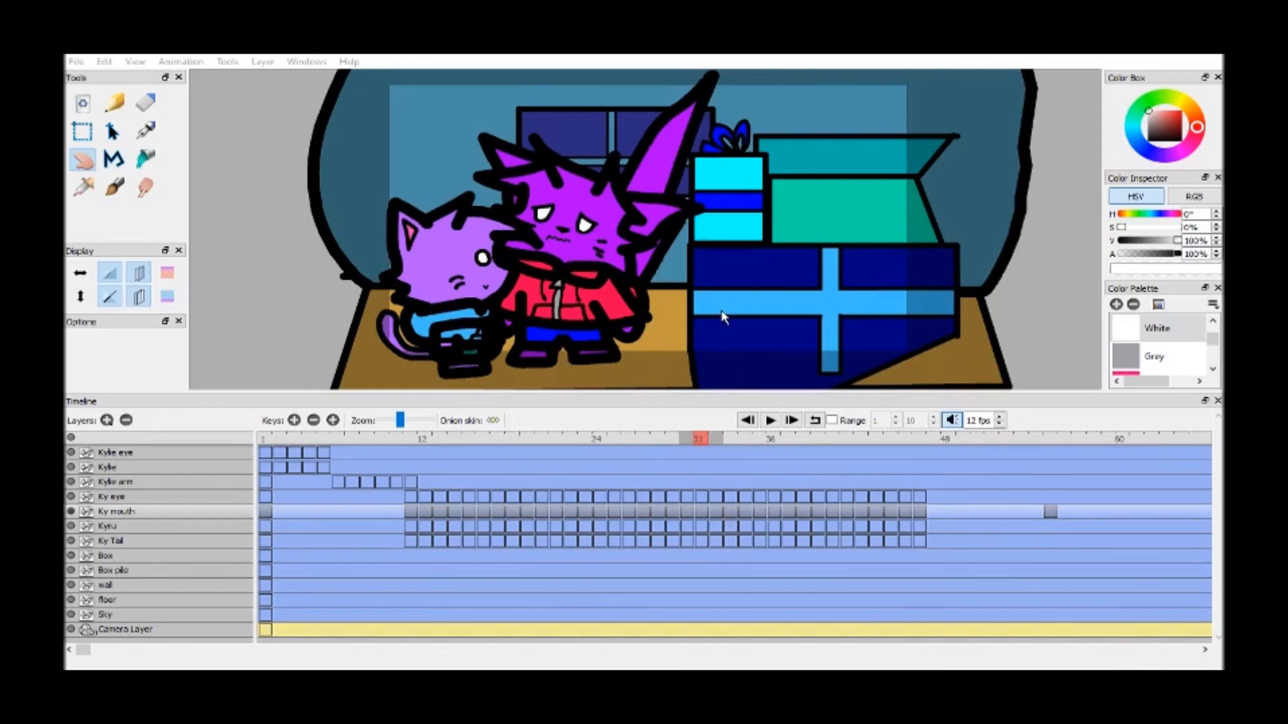
pyautogui.click(265, 440)
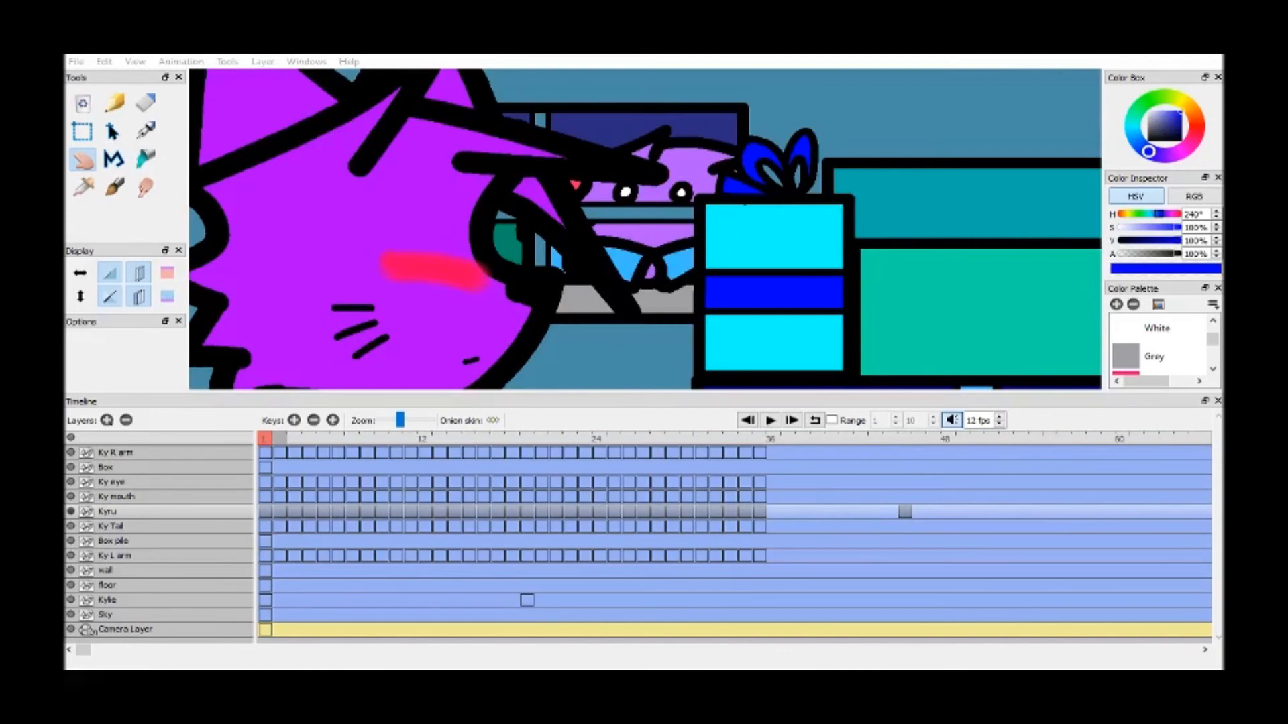
# Play the opened scene from the first frame through its last Kyru drawing, and replay it to review the motion
pyautogui.moveTo(756, 276); pyautogui.dragTo(758, 276)
pyautogui.scroll(-4, 758, 276)
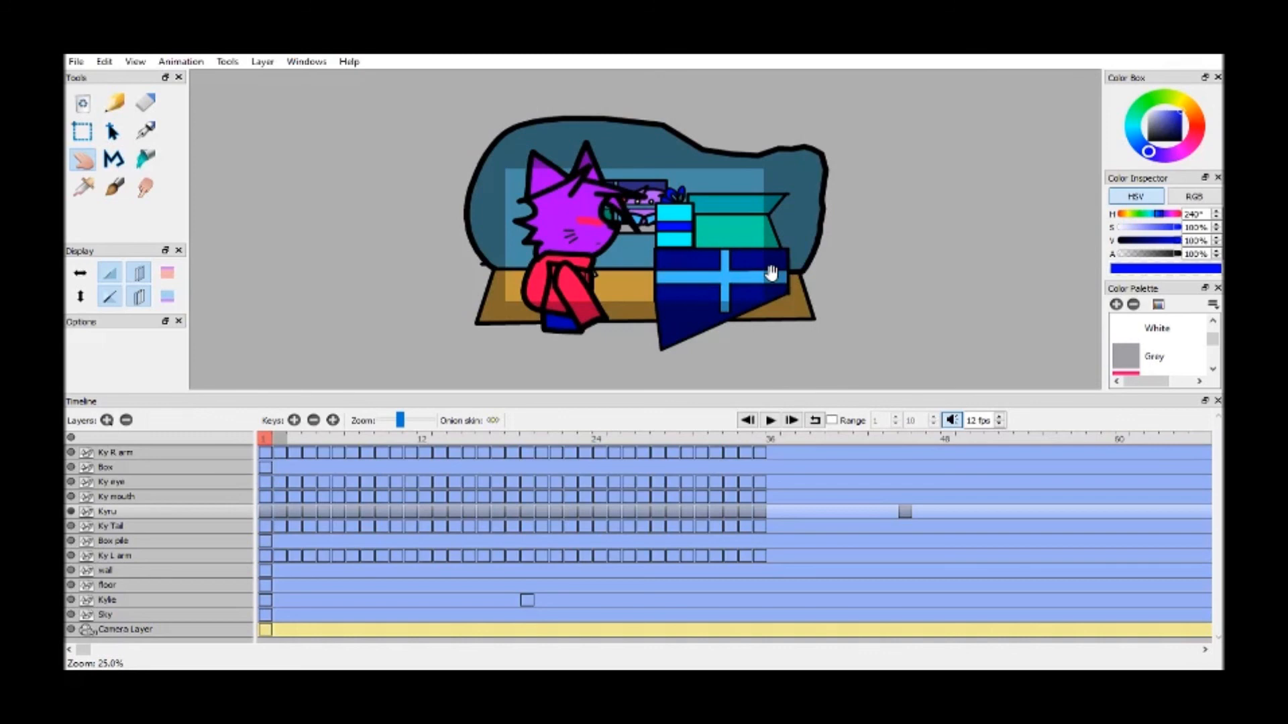
pyautogui.scroll(1, 770, 273)
pyautogui.click(771, 421)
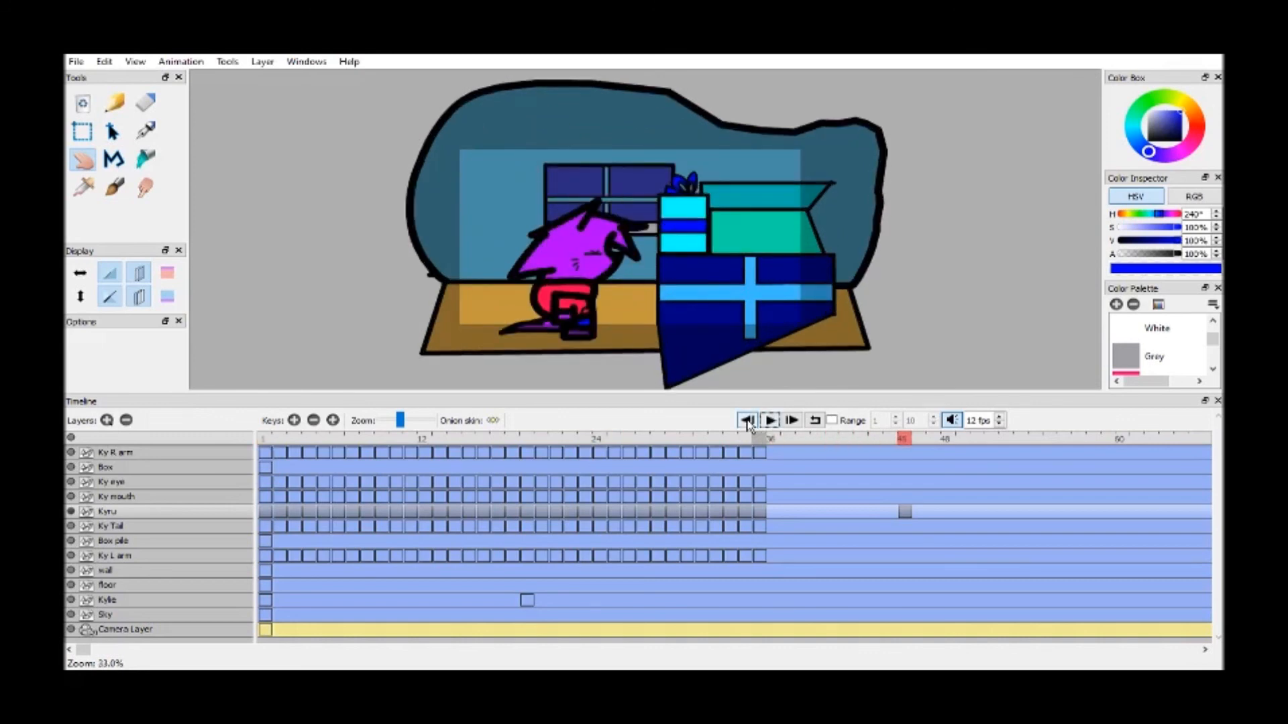
pyautogui.click(747, 420)
pyautogui.click(769, 421)
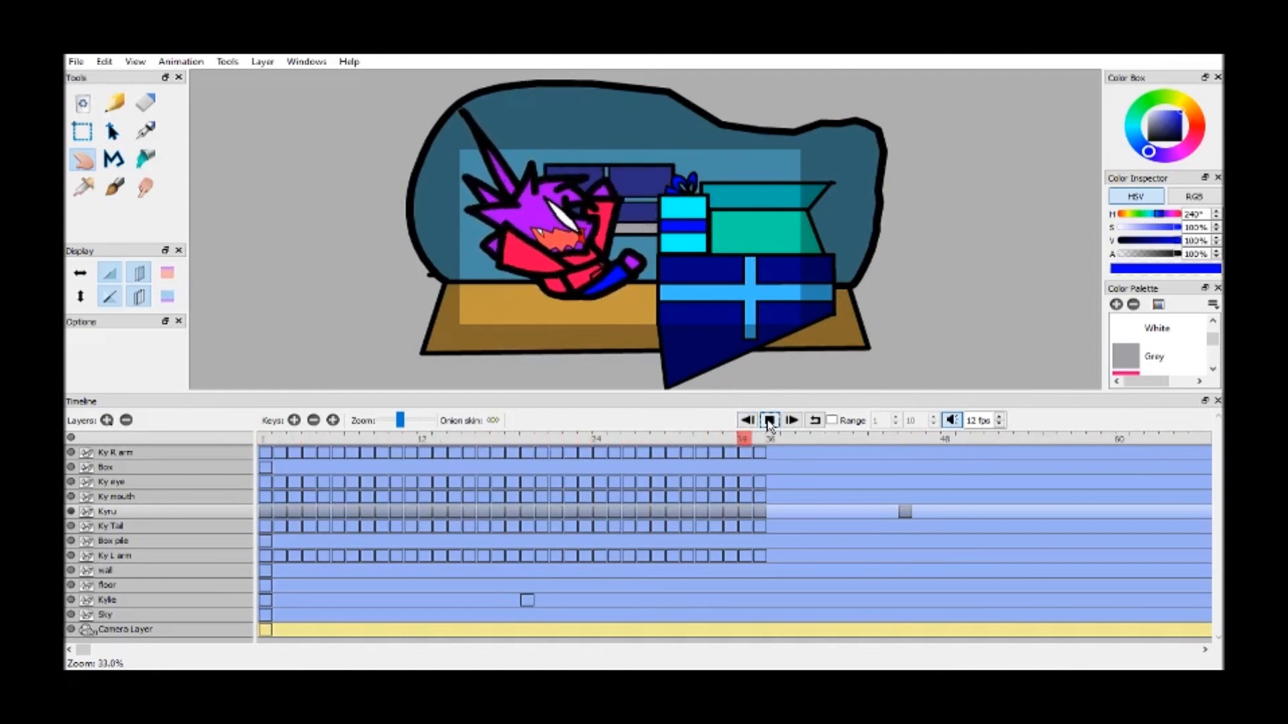
pyautogui.click(770, 421)
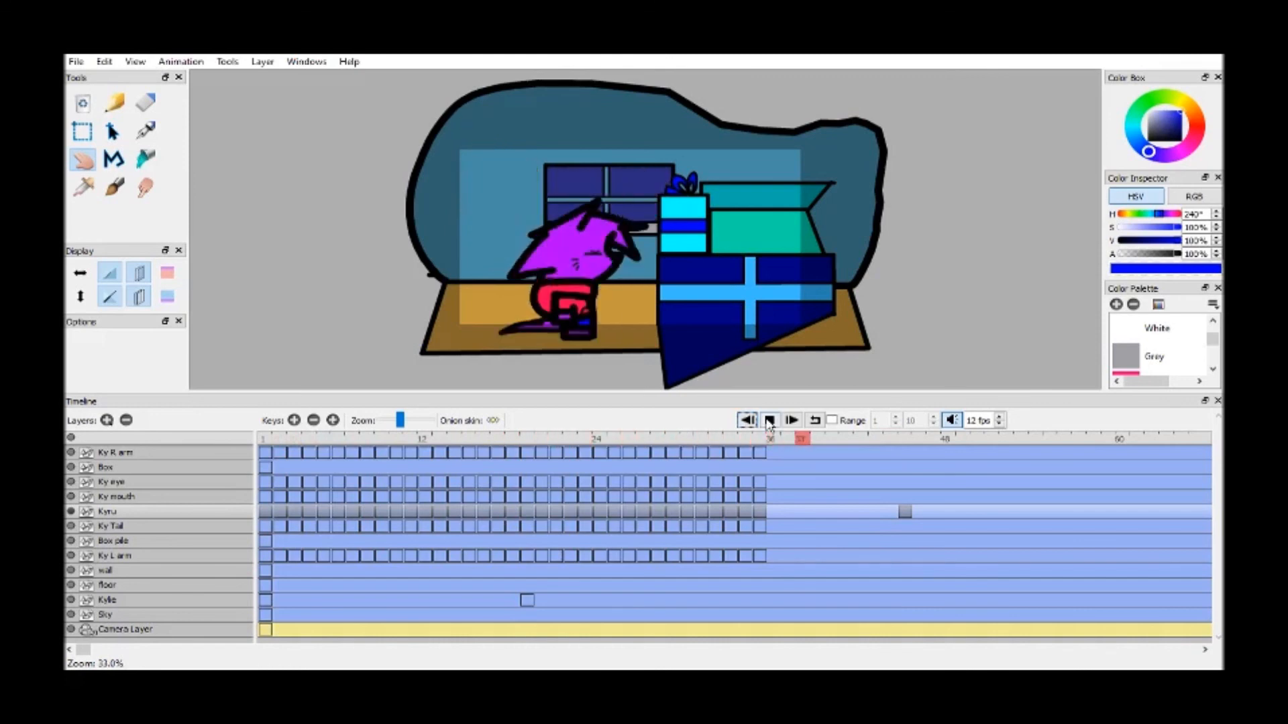
pyautogui.click(769, 421)
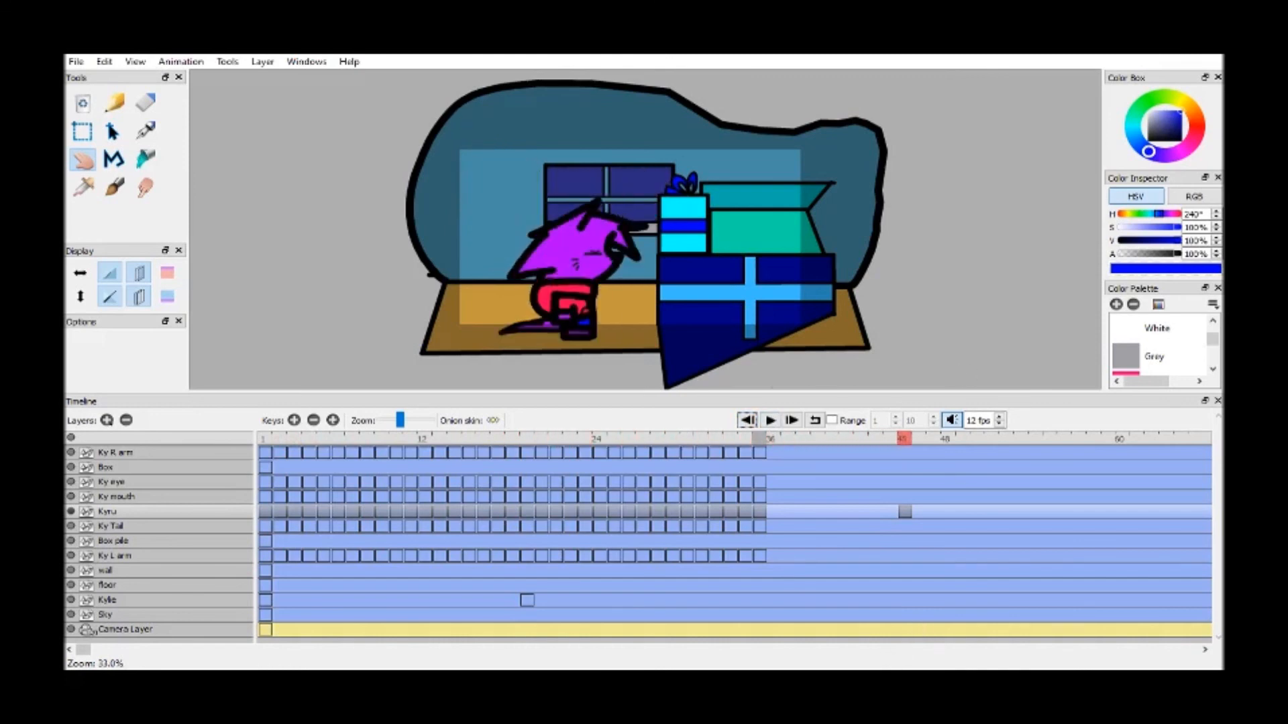